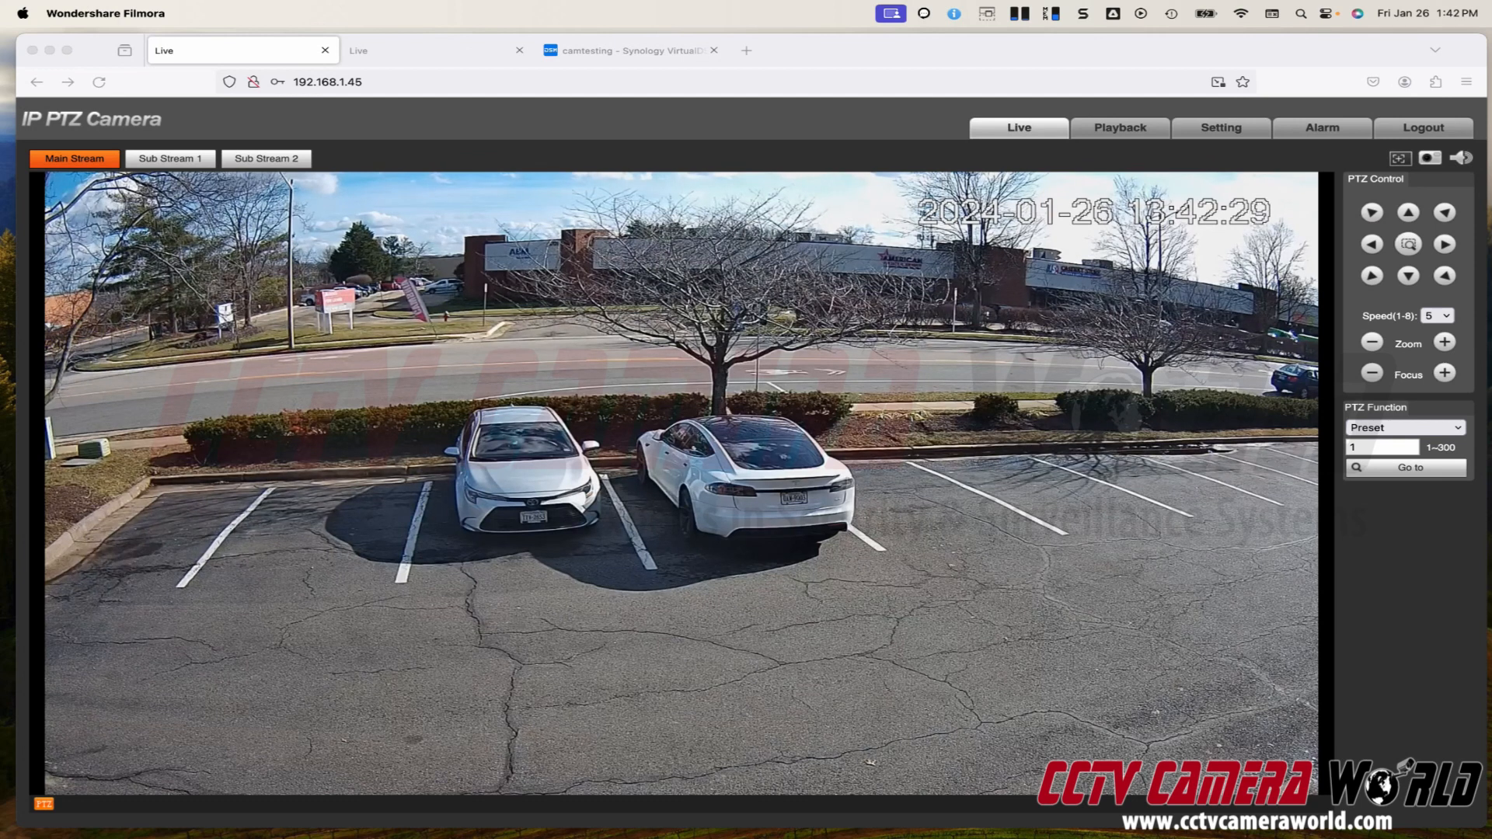
View the second IP camera's live feed, then return to the PTZ camera and open its settings
click(435, 50)
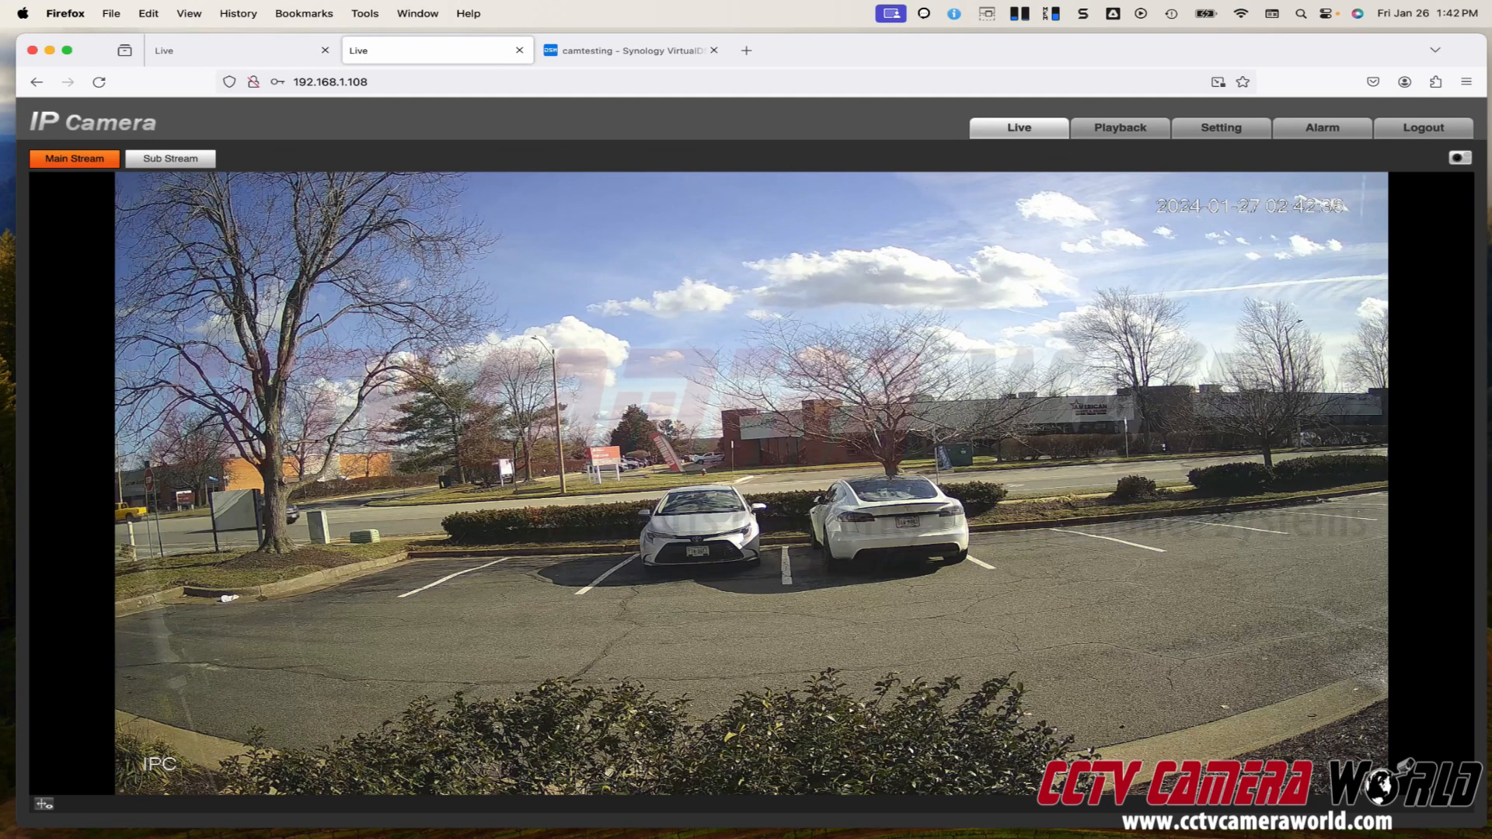
click(275, 53)
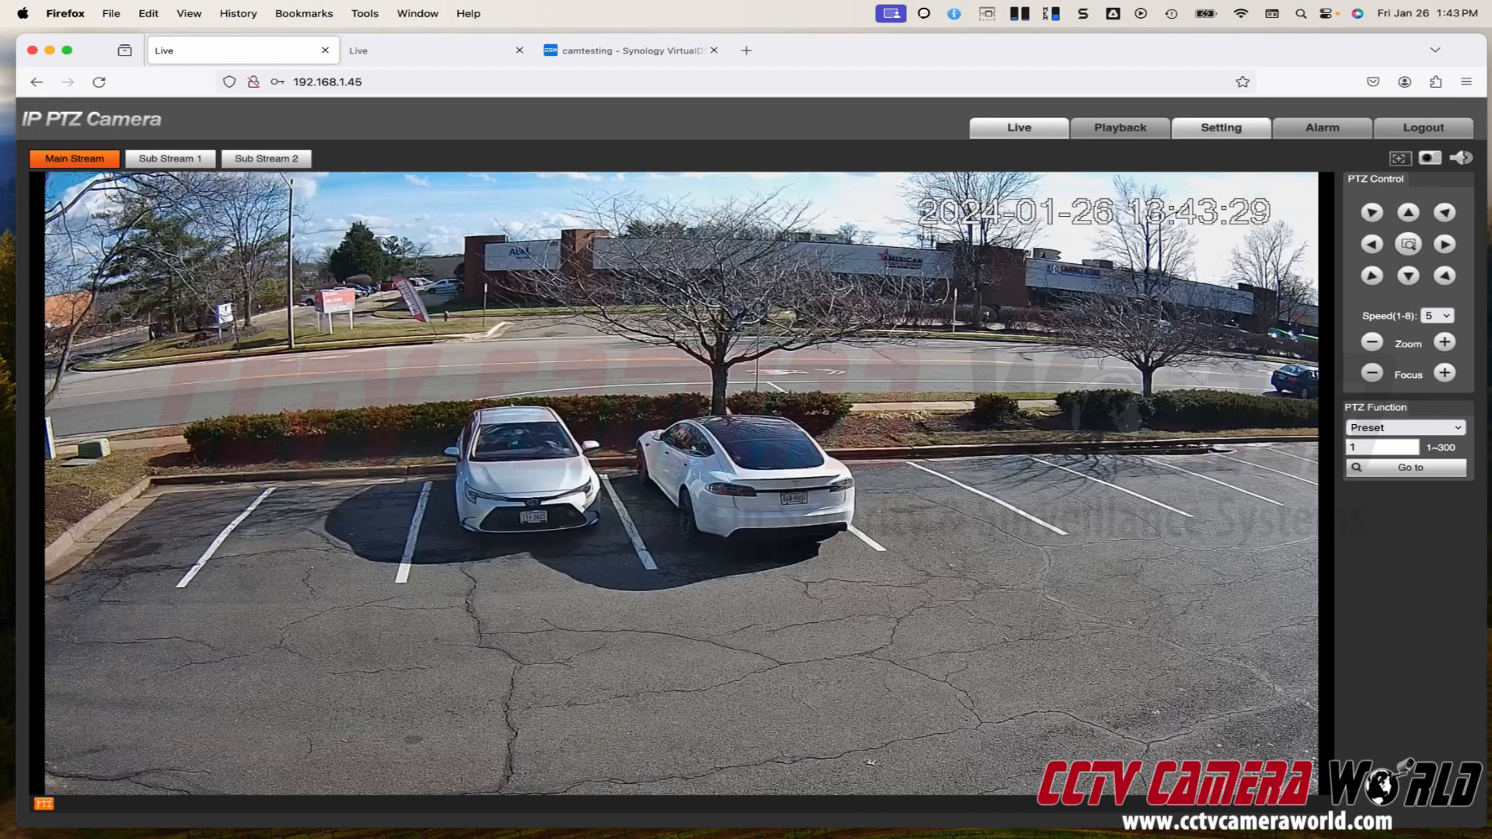
click(1220, 128)
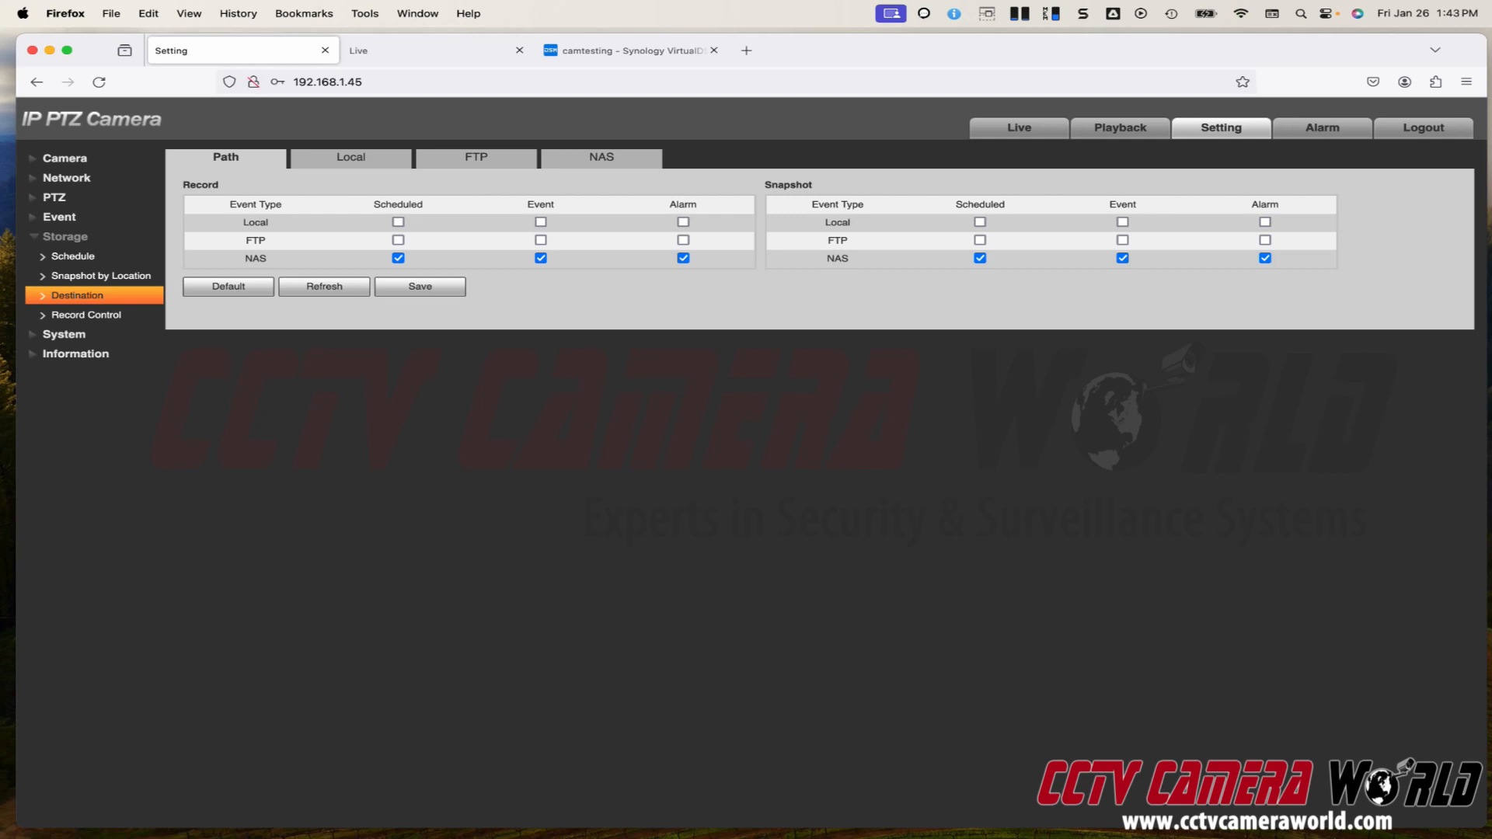
Try local storage as the destination for recordings and snapshots, and check the local SD card list
click(398, 222)
click(980, 222)
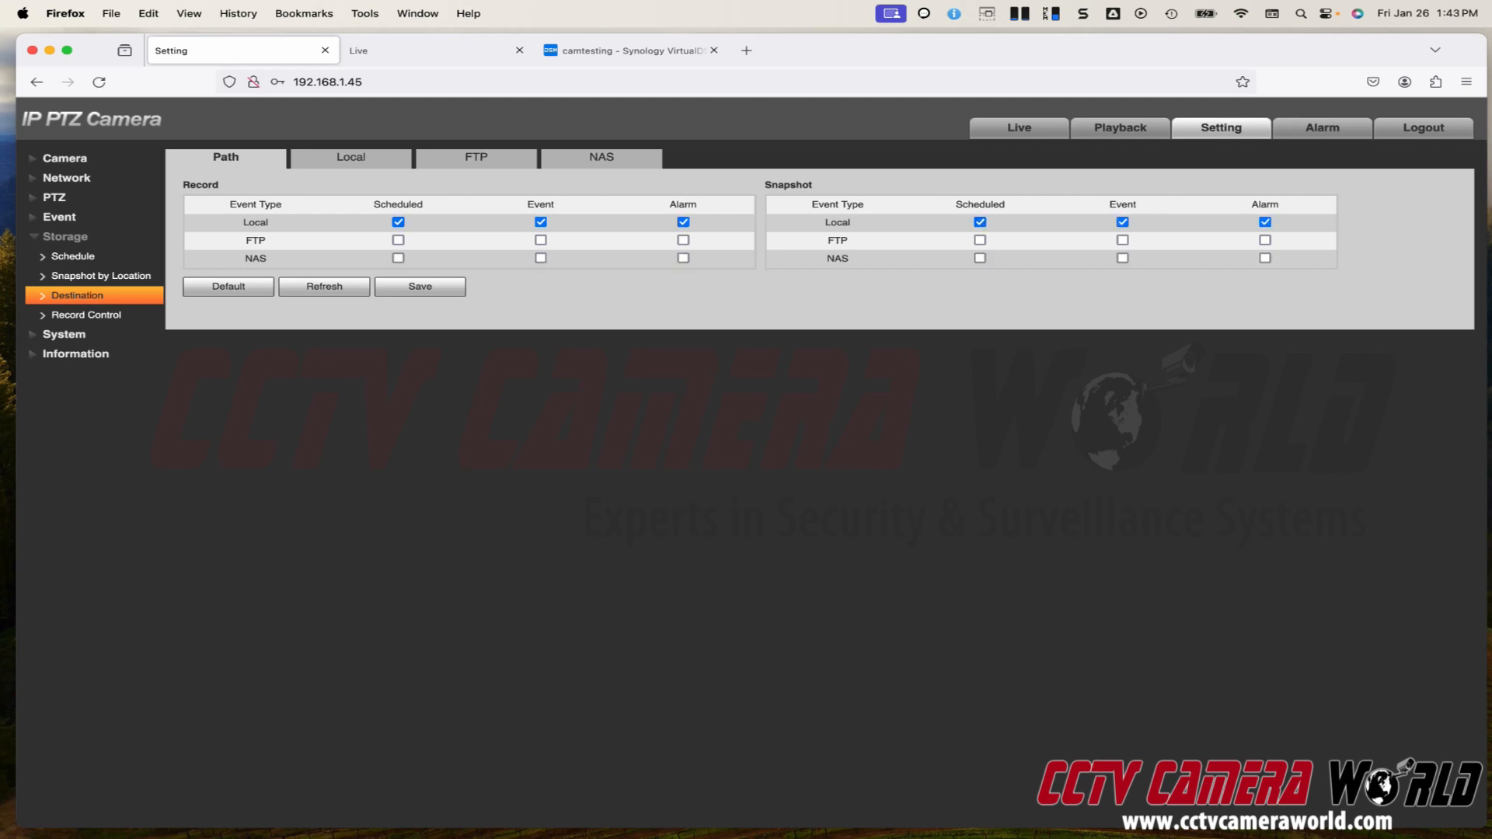
click(351, 157)
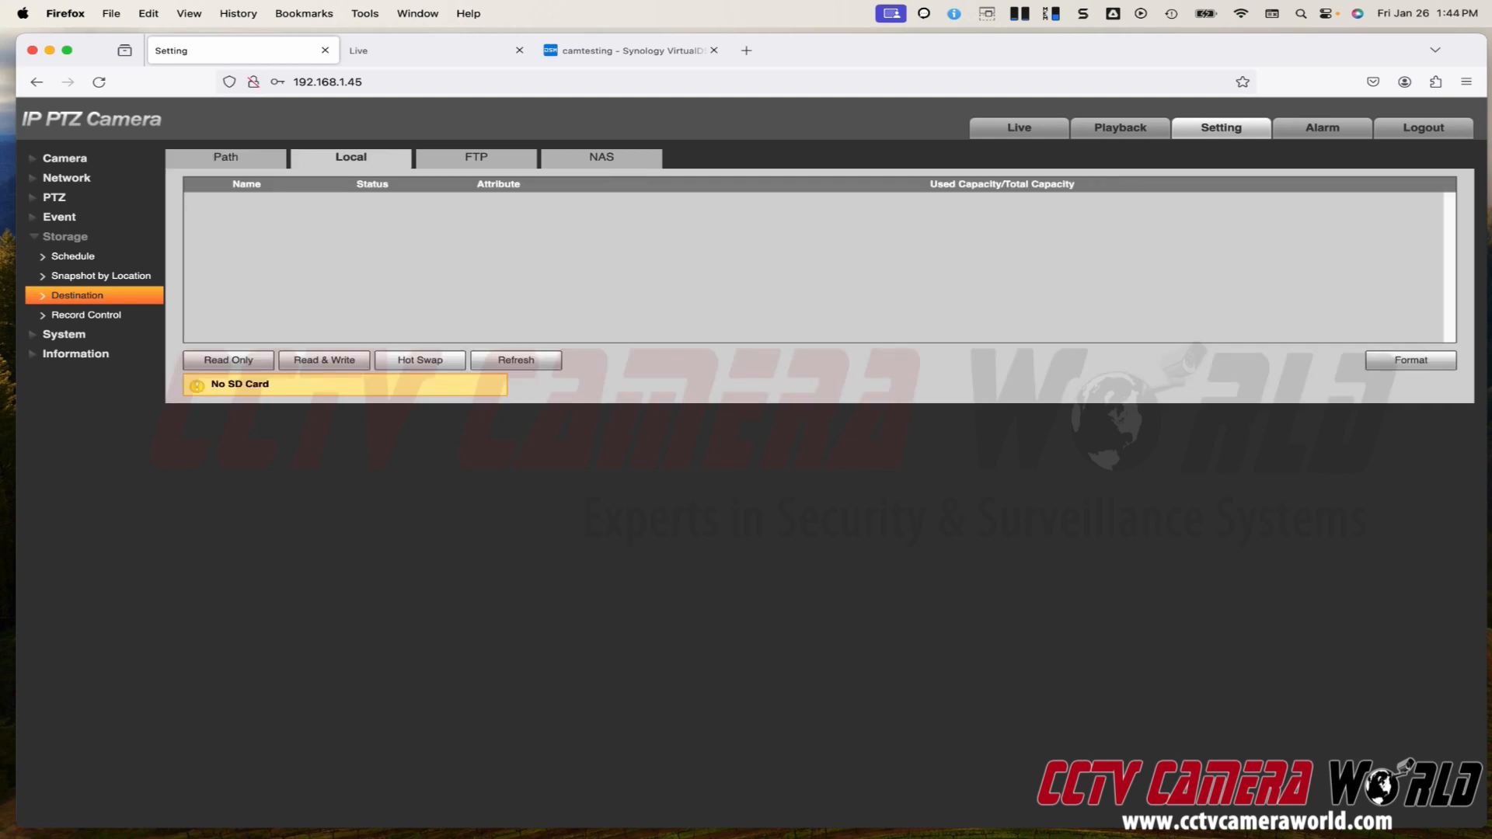
click(226, 158)
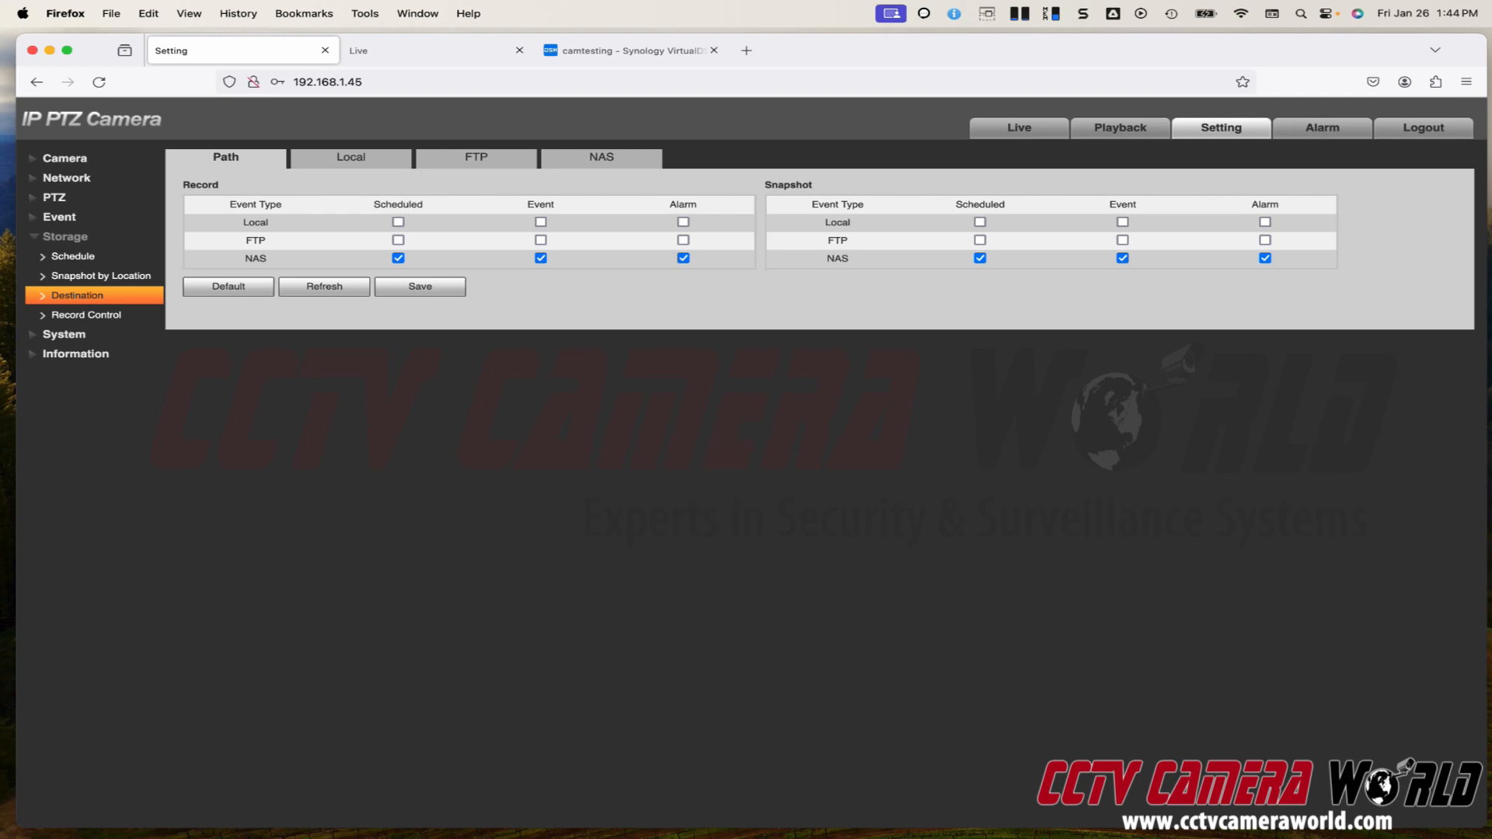
Reset the NAS storage settings to their defaults and save them
click(601, 158)
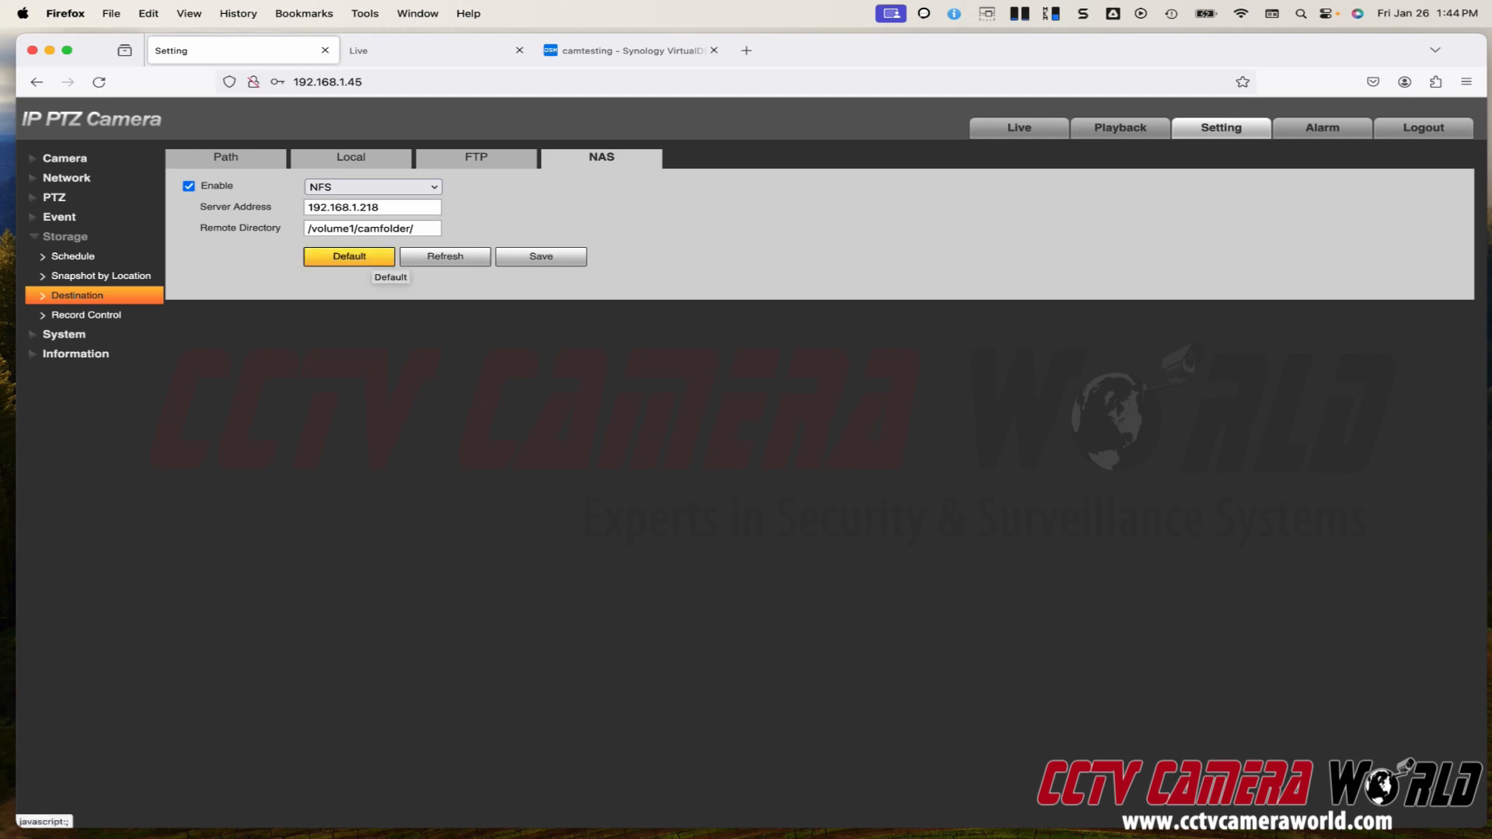
click(349, 256)
click(541, 257)
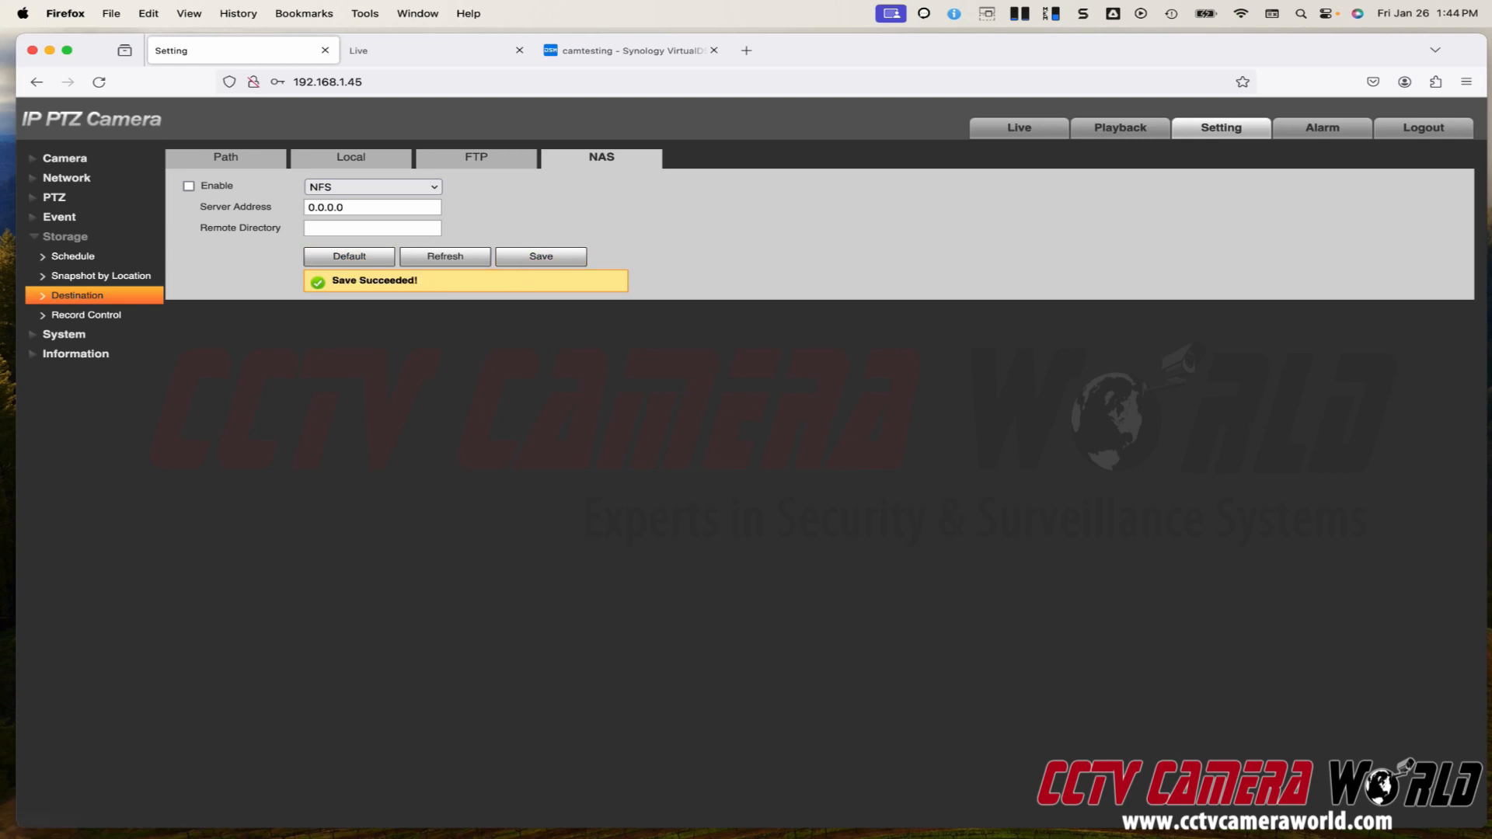
Set local storage as the destination for scheduled, event and alarm recordings and snapshots
click(225, 158)
click(398, 222)
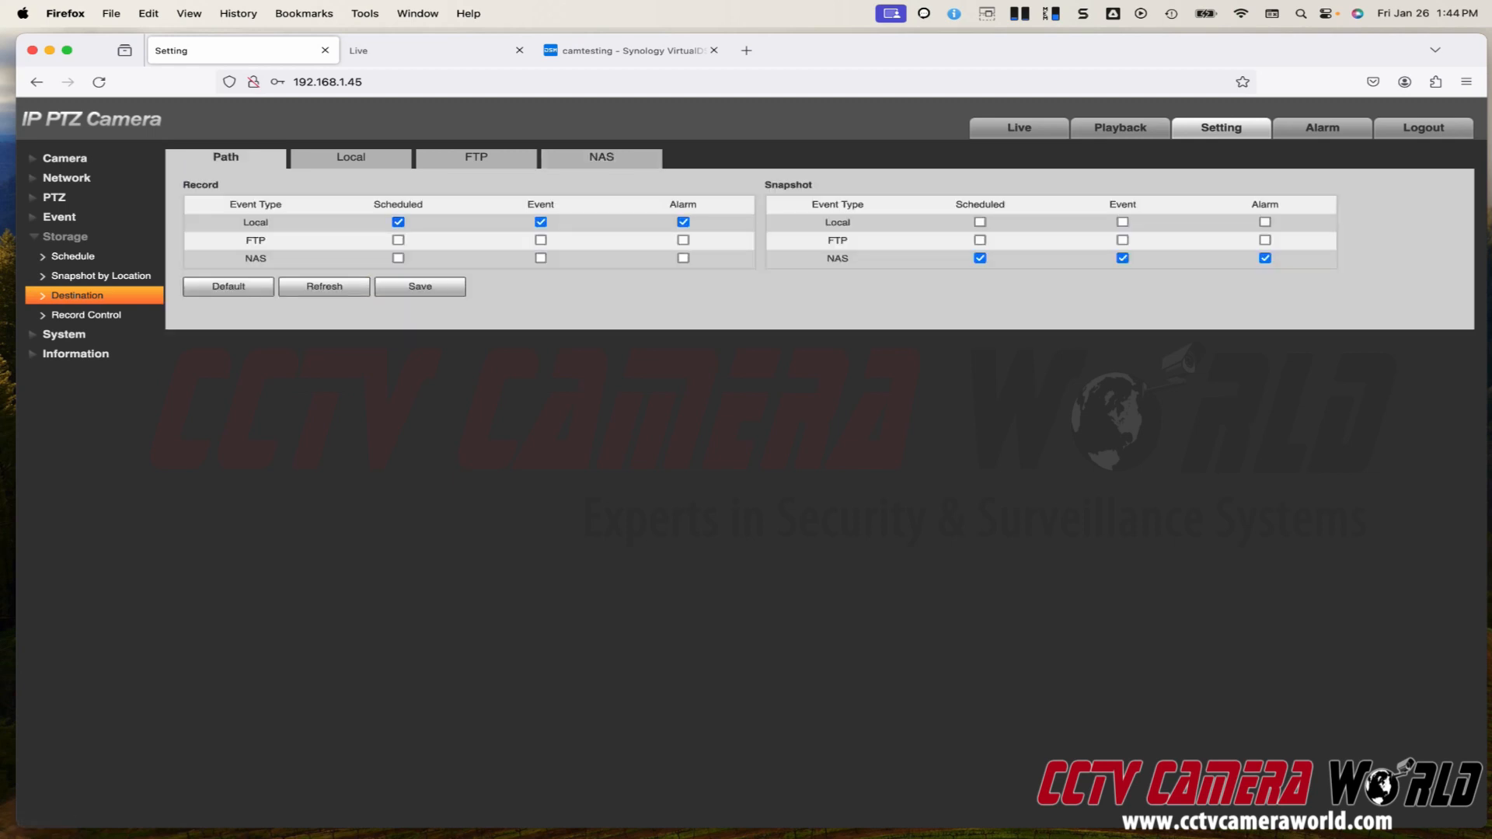
click(980, 222)
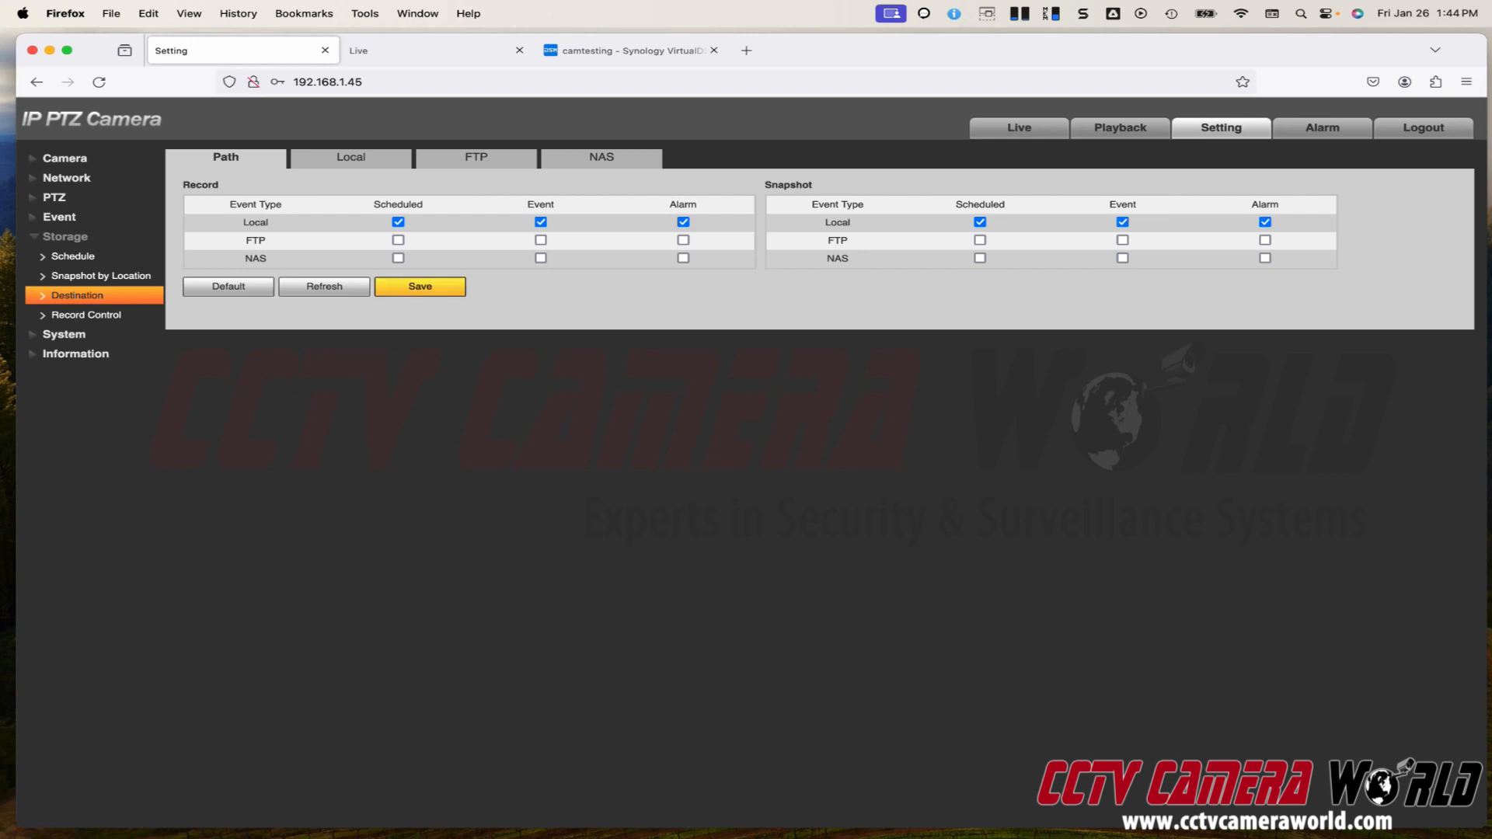
Save the NAS settings with server address 192.168.1.218 and remote directory /volume1/camfolder/, and check camfolder in Synology File Station
click(602, 157)
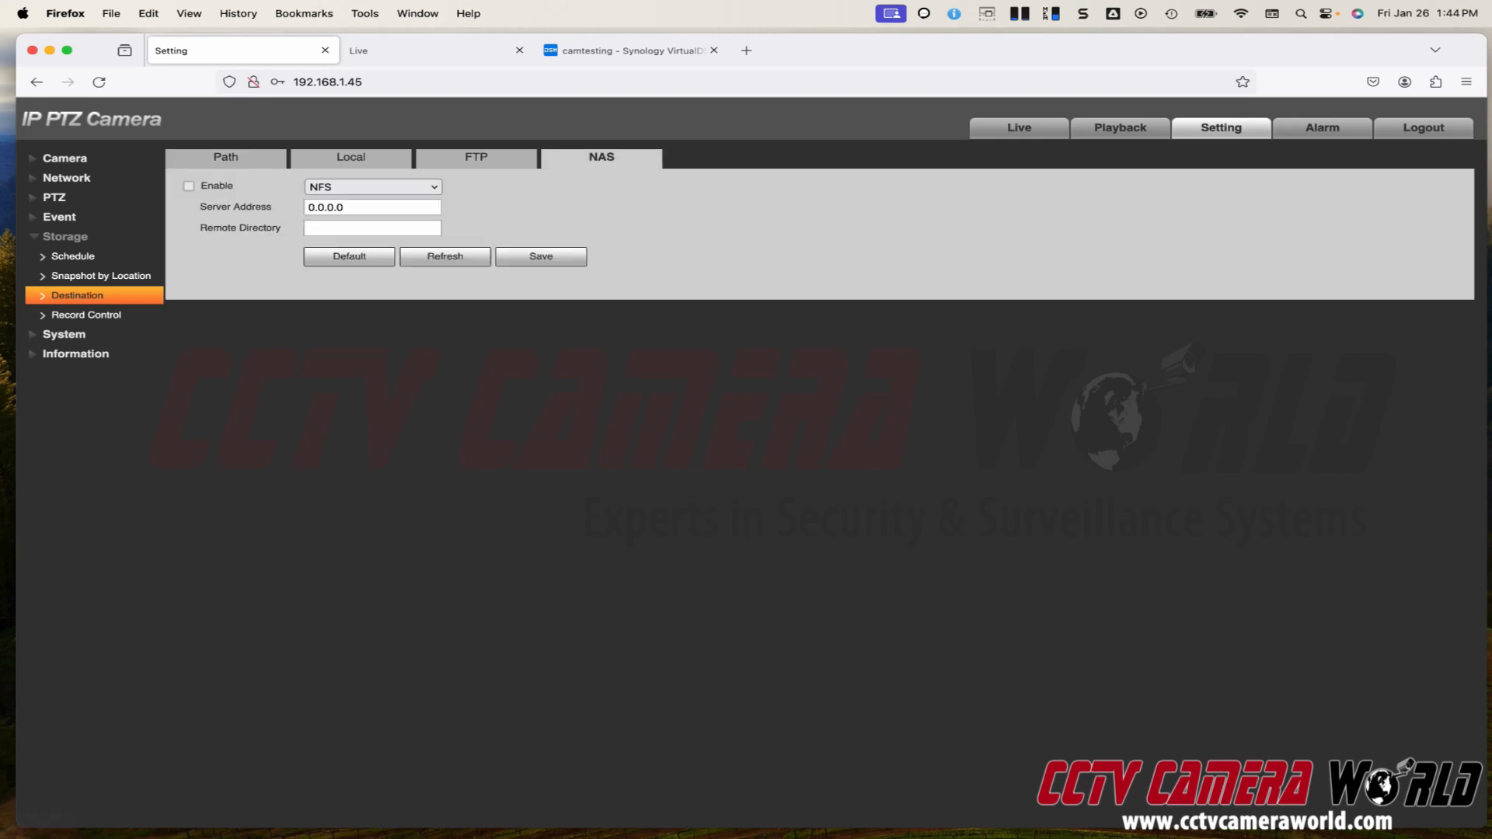
double_click(327, 208)
text(192.17)
key(BackSpace)
text(68.1.218)
key(Tab)
text(/volume1)
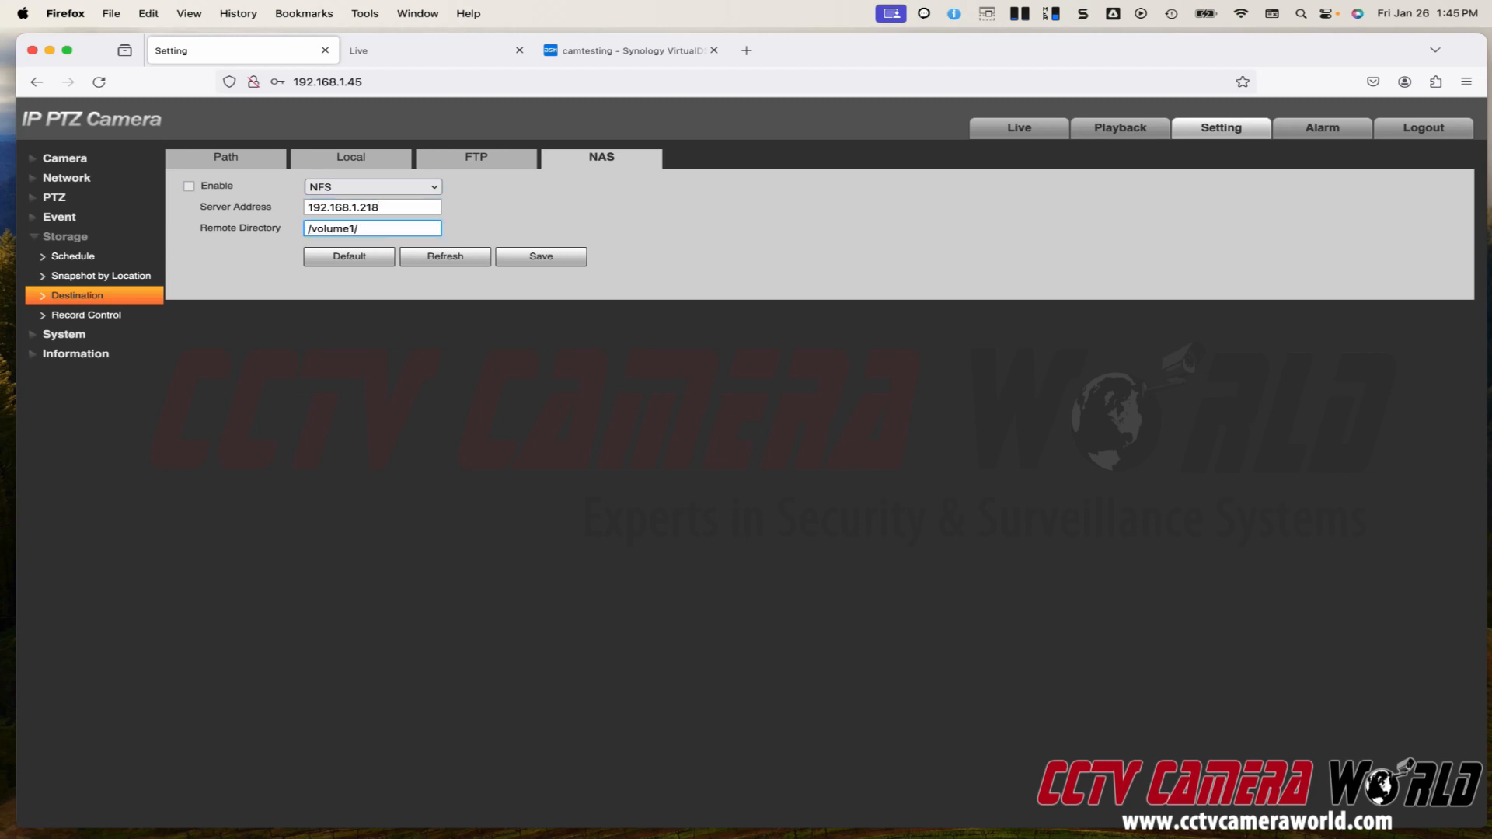
text(/camfolder)
click(541, 256)
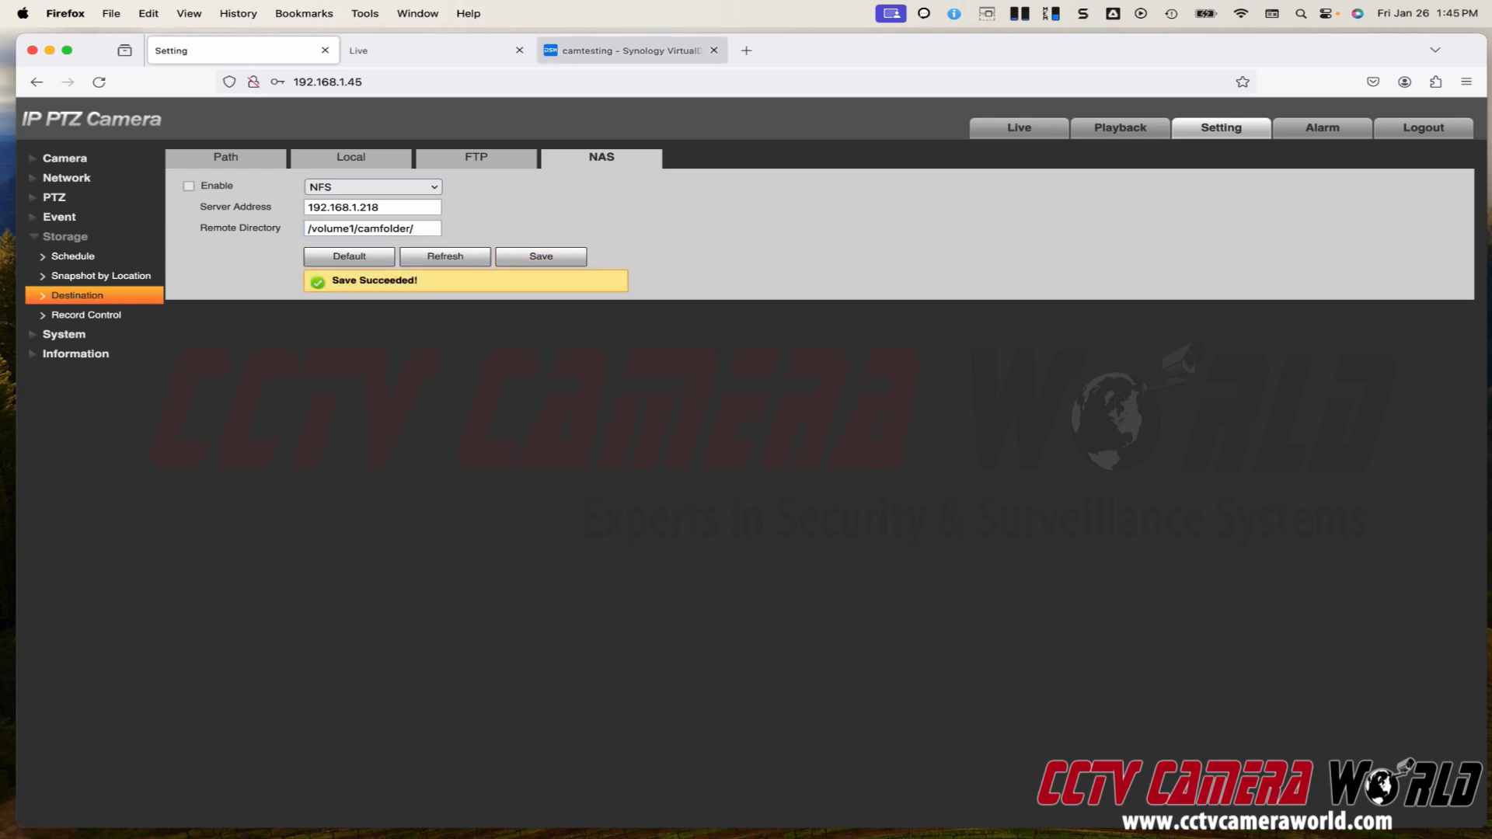
click(631, 50)
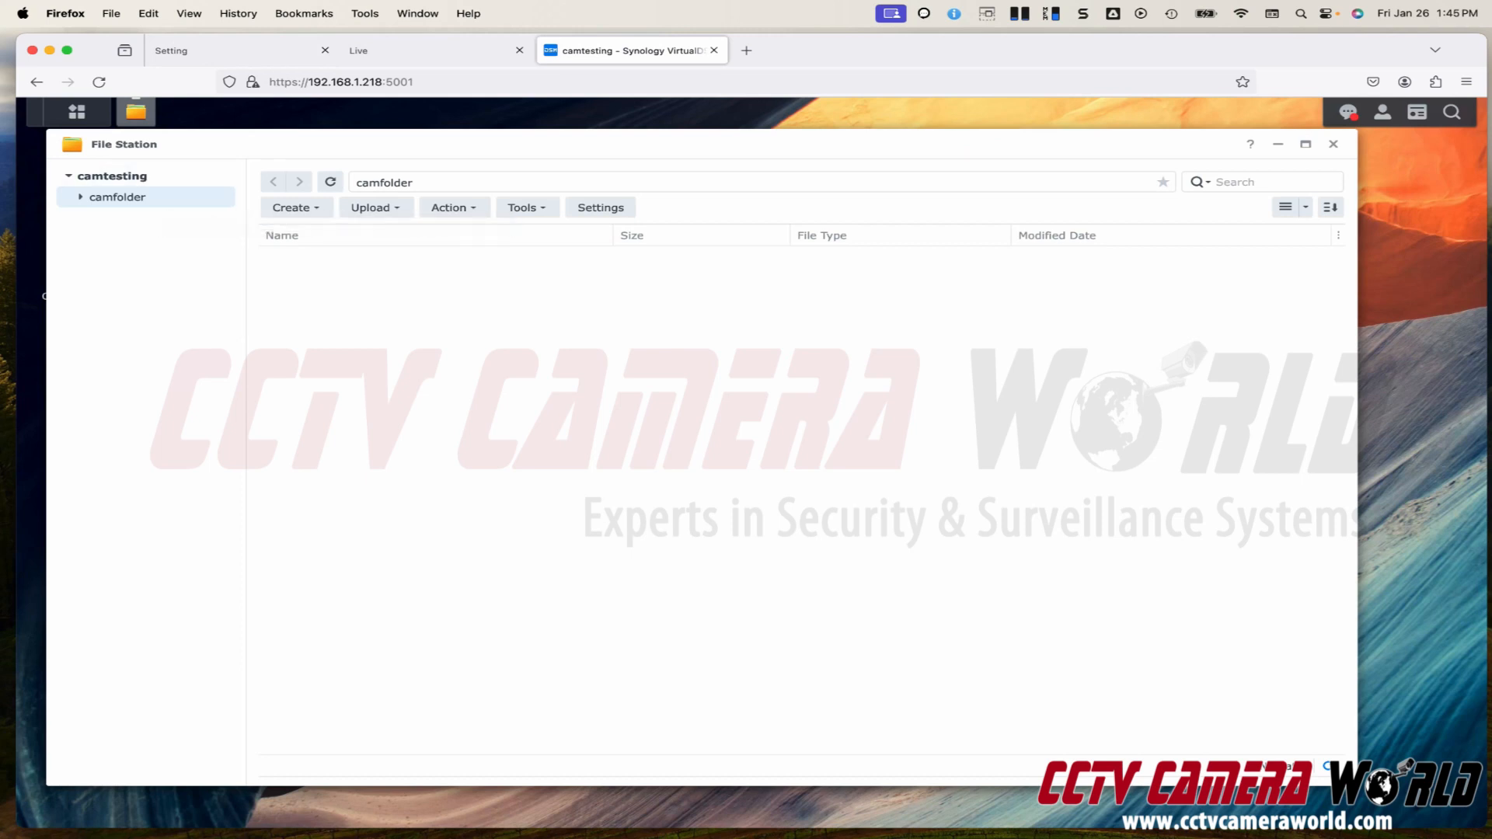
click(233, 51)
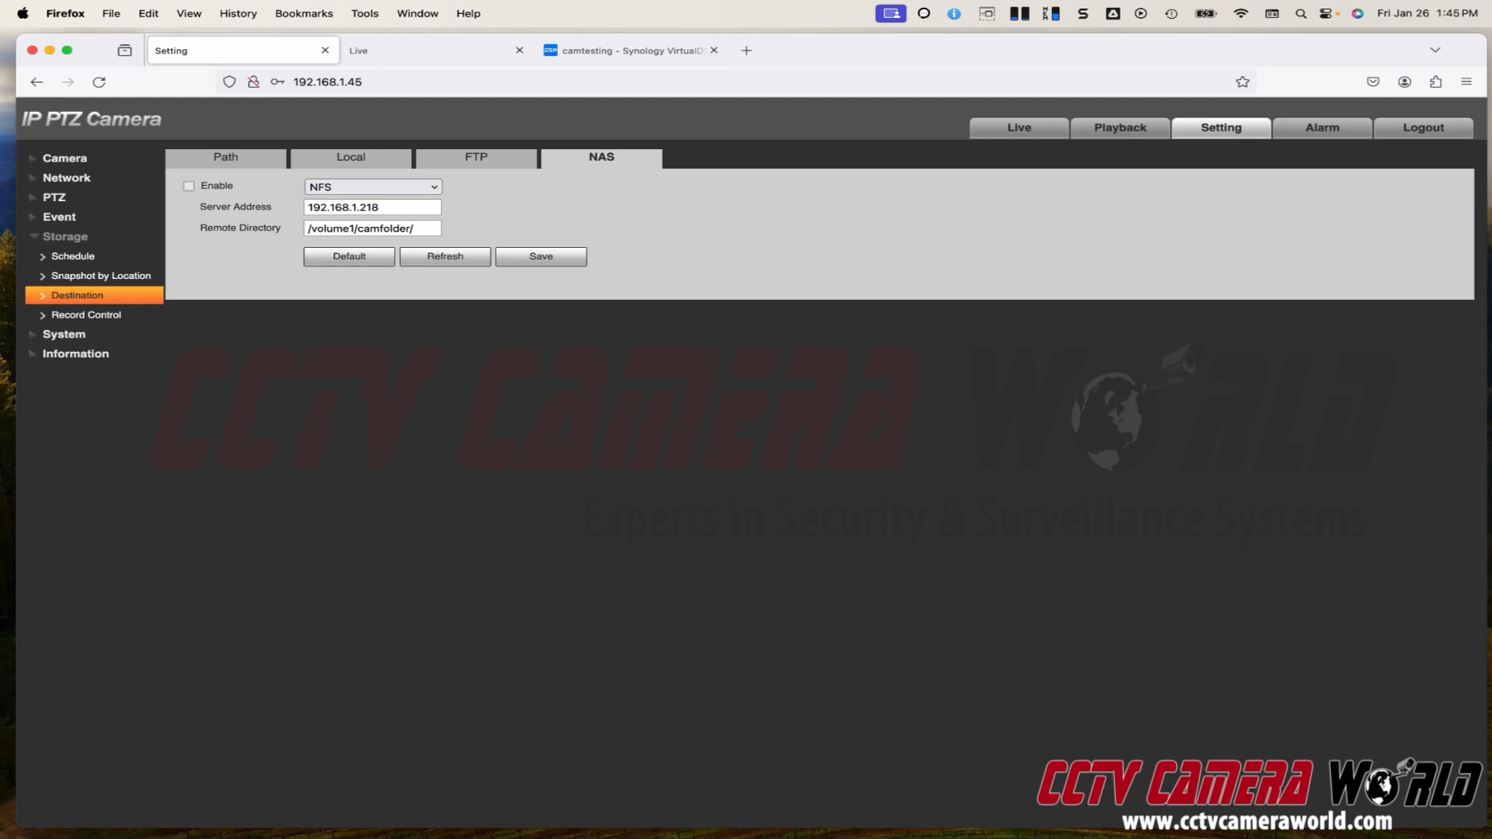
Set NAS as the destination for scheduled, event and alarm snapshots, and save the path settings
click(226, 158)
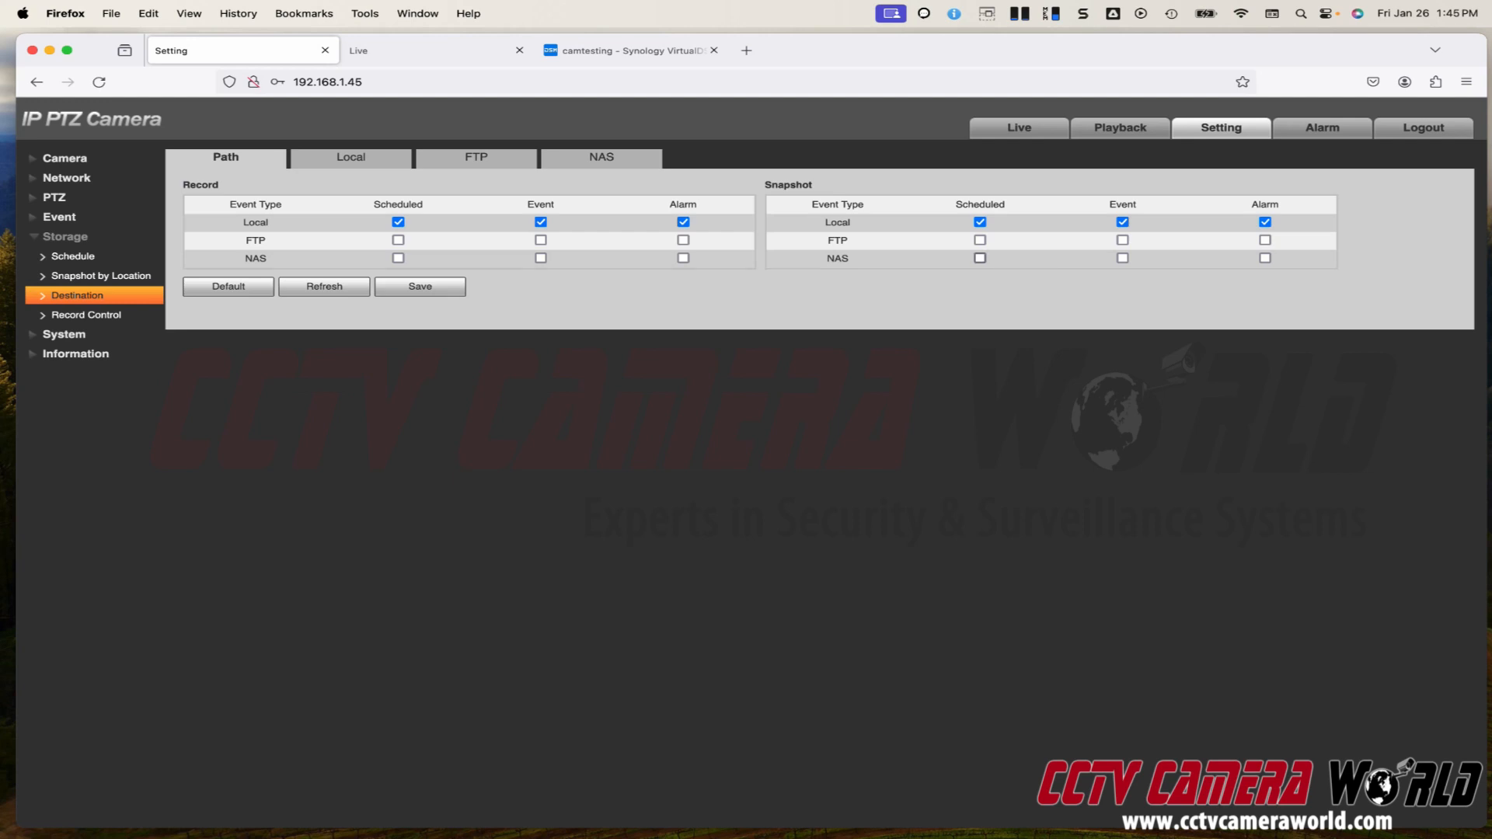
click(980, 258)
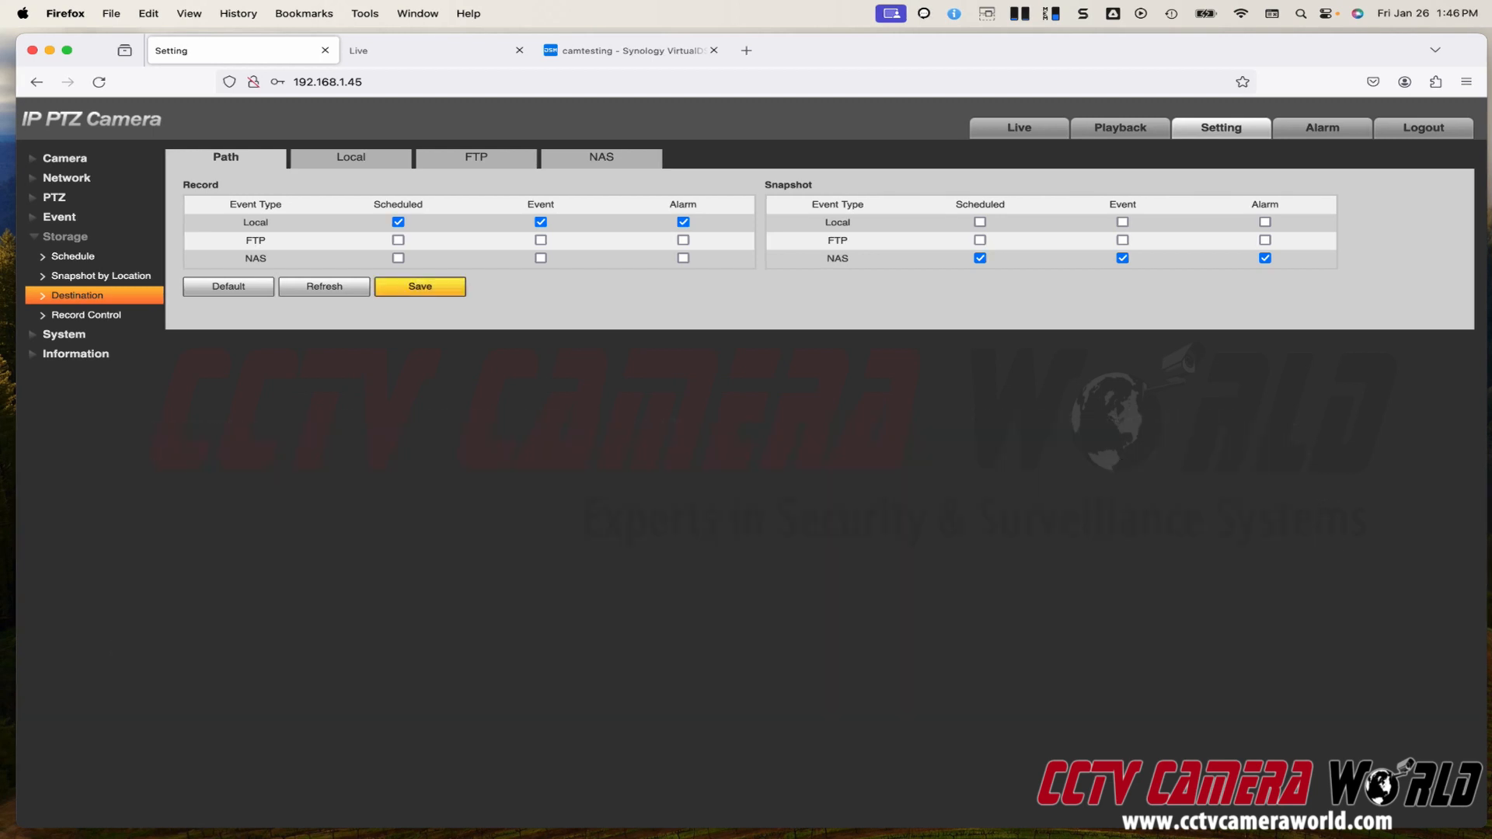
click(419, 286)
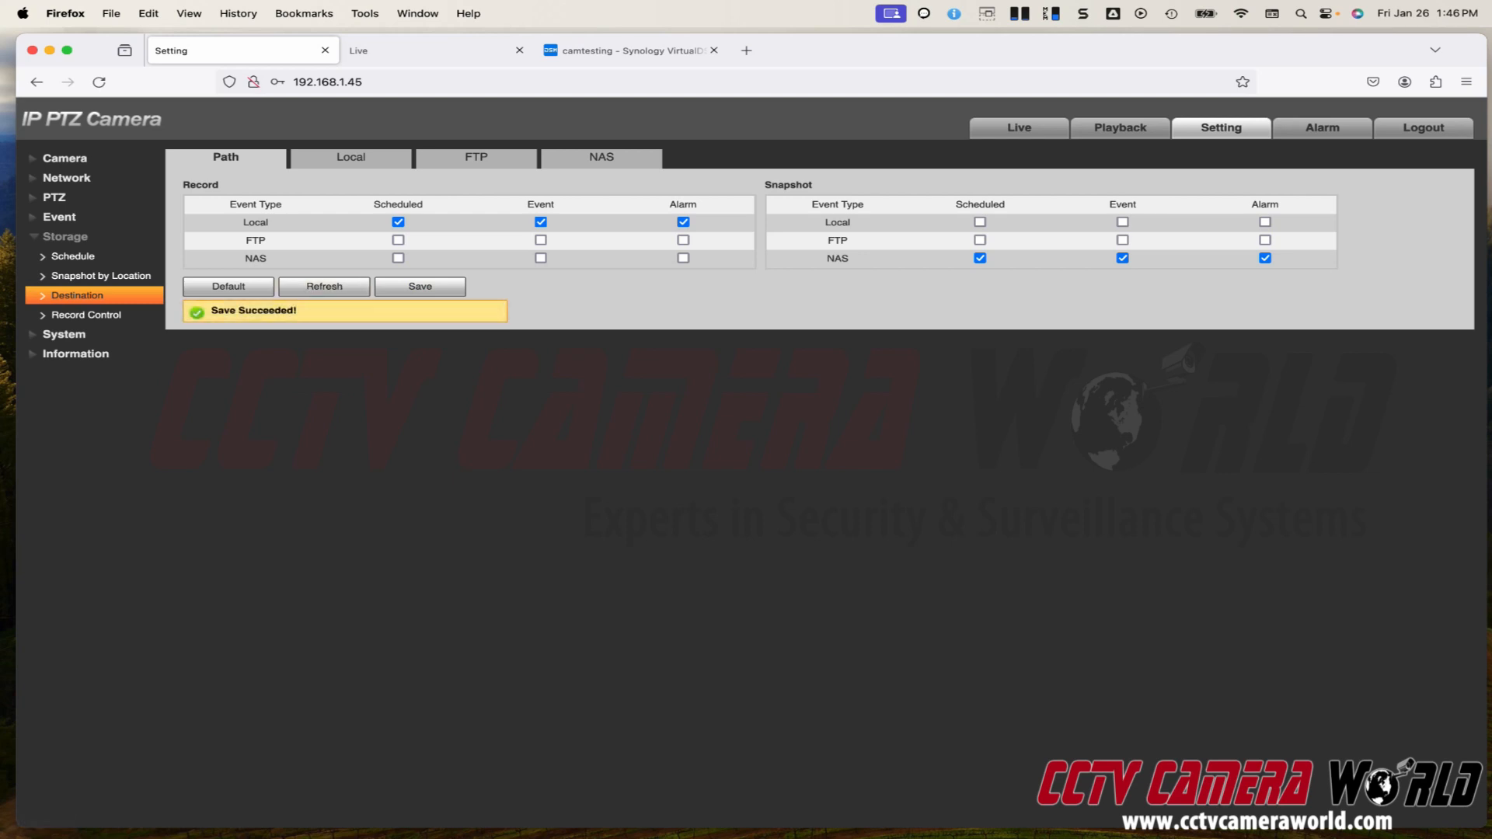
Enable NAS storage over NFS, save it and accept the NFS risk
click(601, 158)
click(189, 187)
click(546, 258)
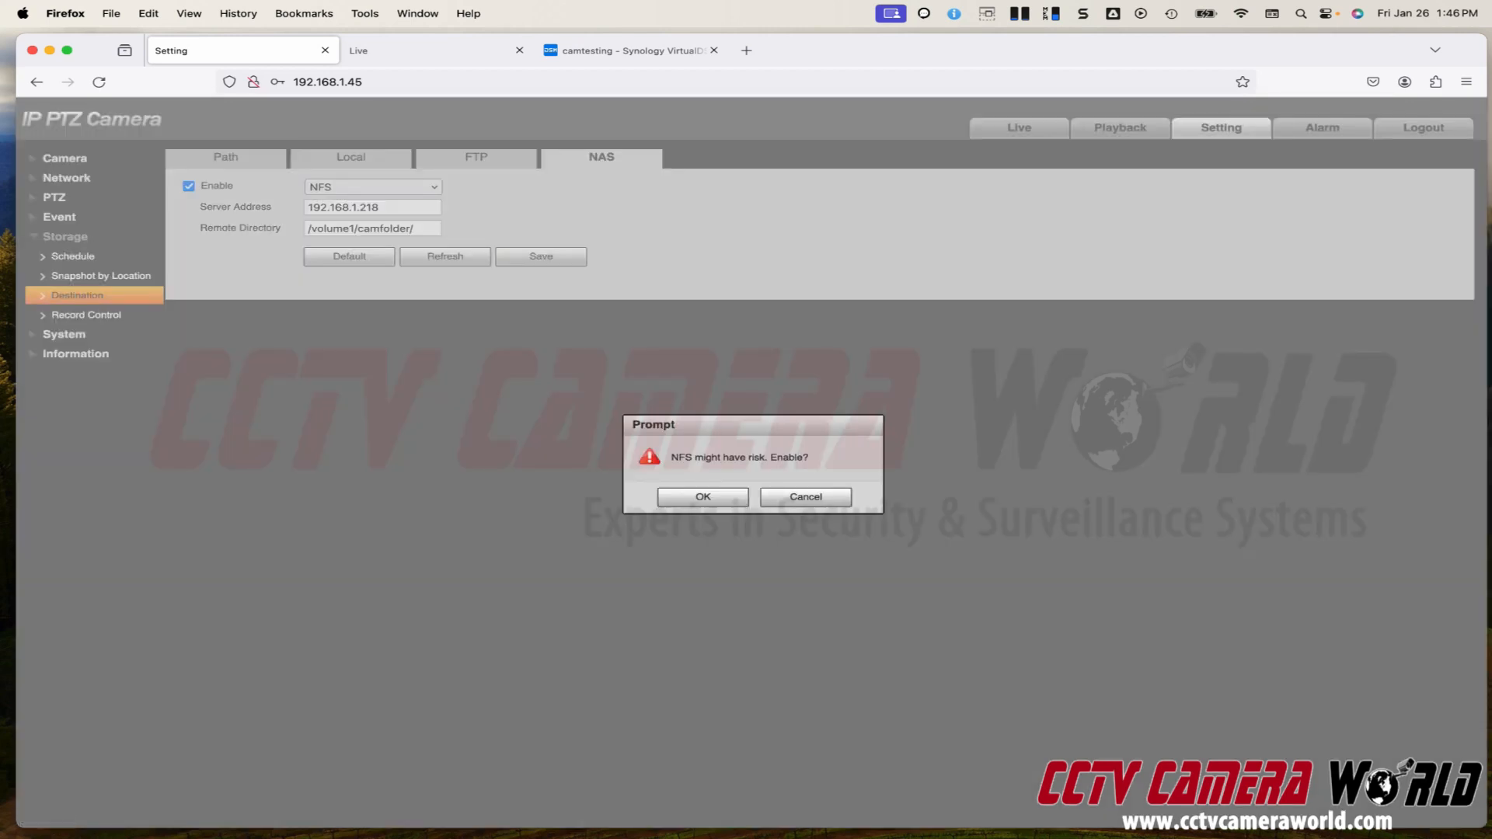
click(730, 501)
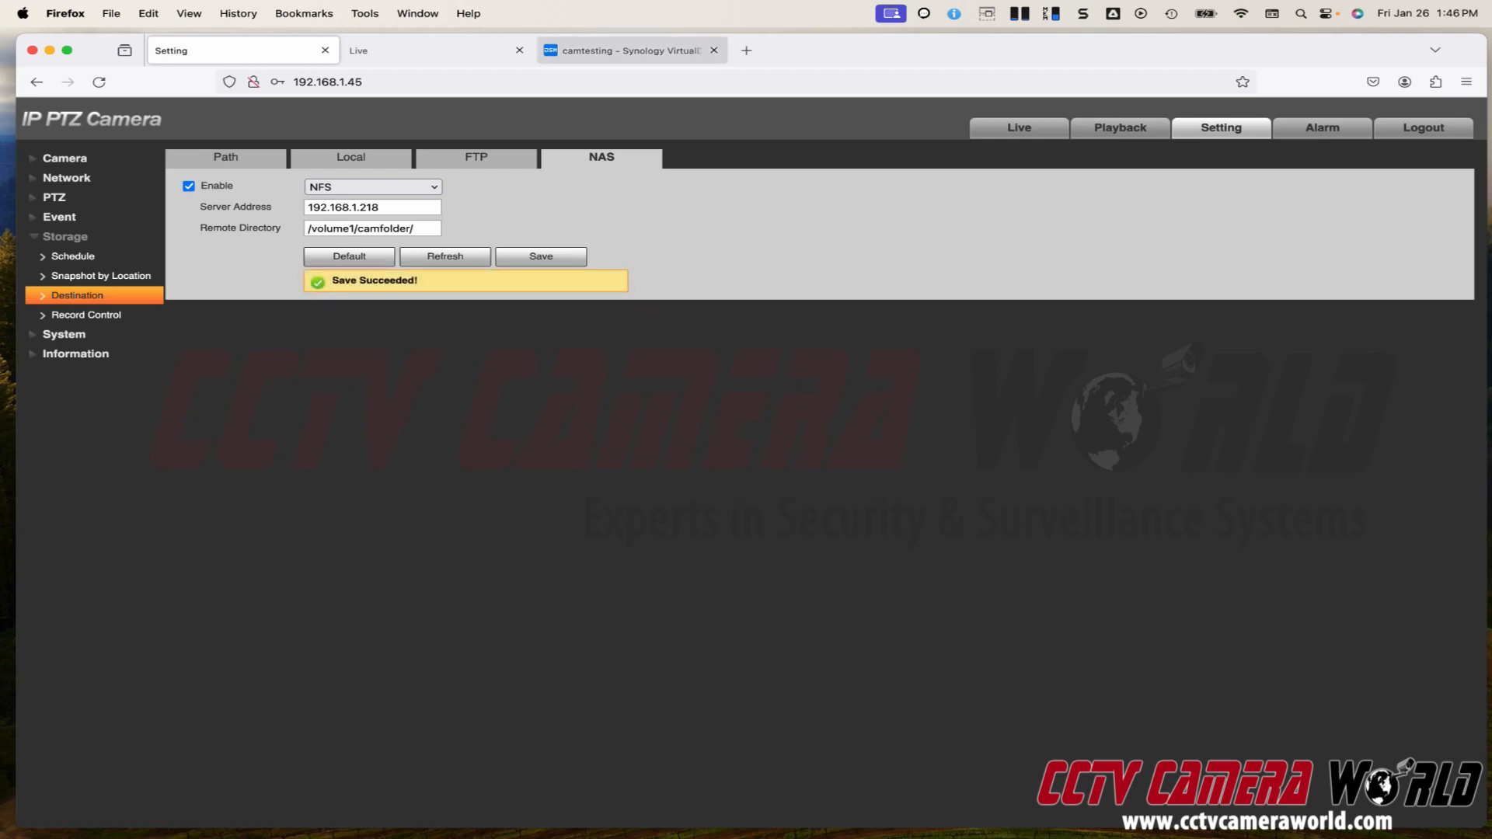
Refresh camfolder in Synology File Station and examine the contents of the PTZ_IP_Camera folder
click(631, 50)
click(330, 182)
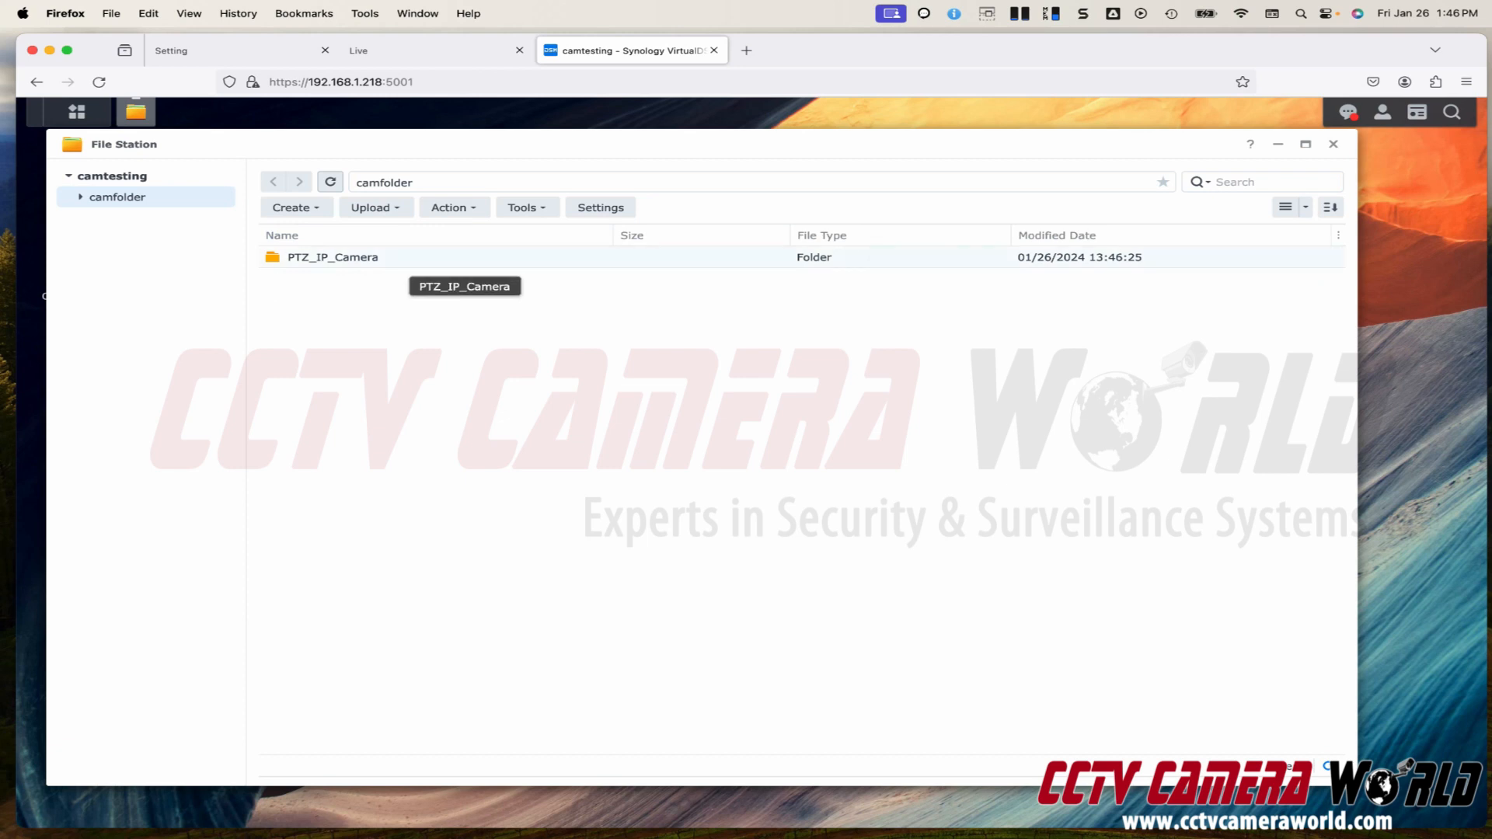
double_click(401, 263)
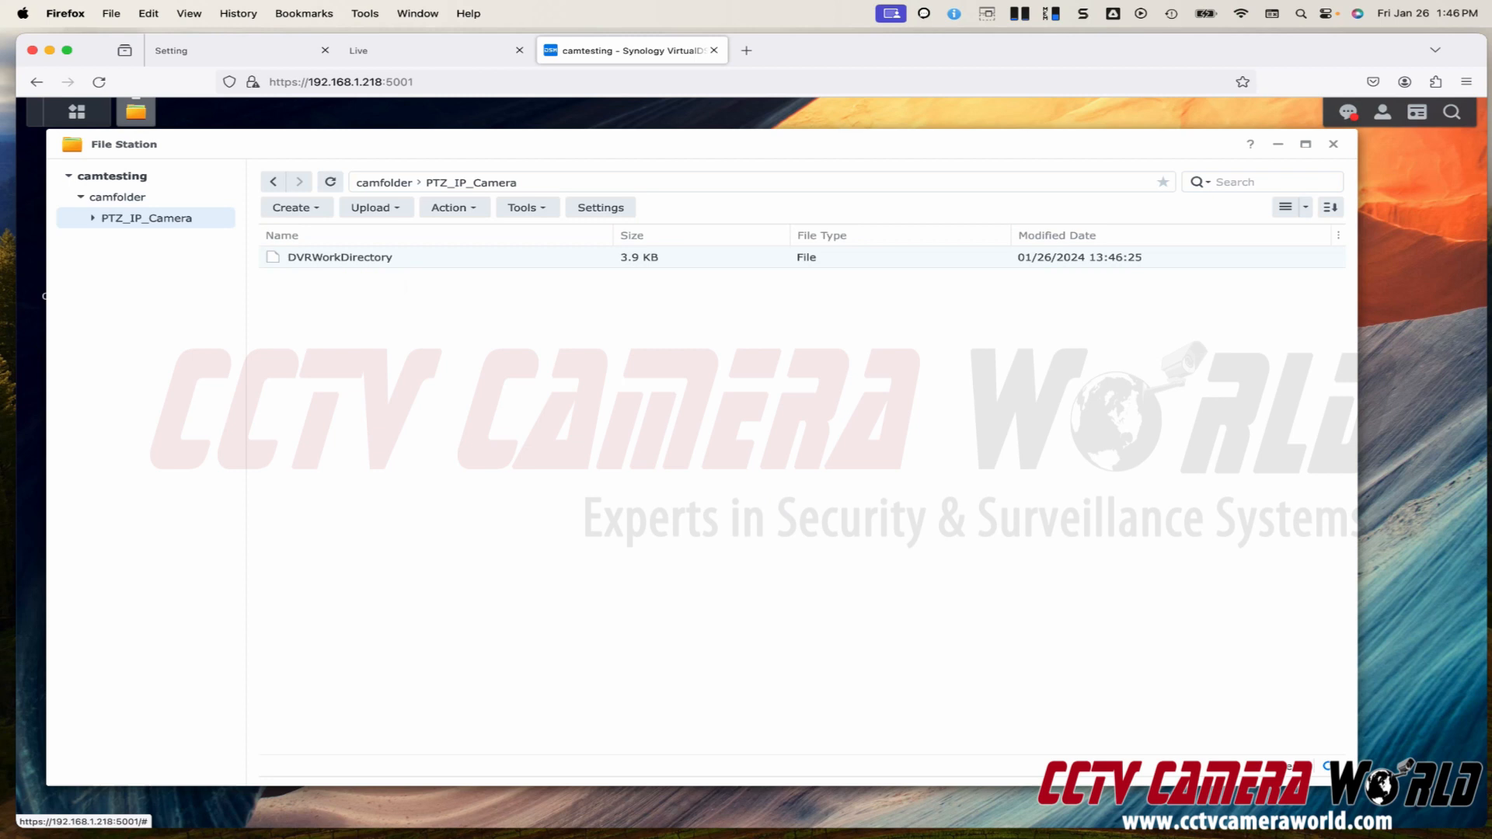
click(331, 182)
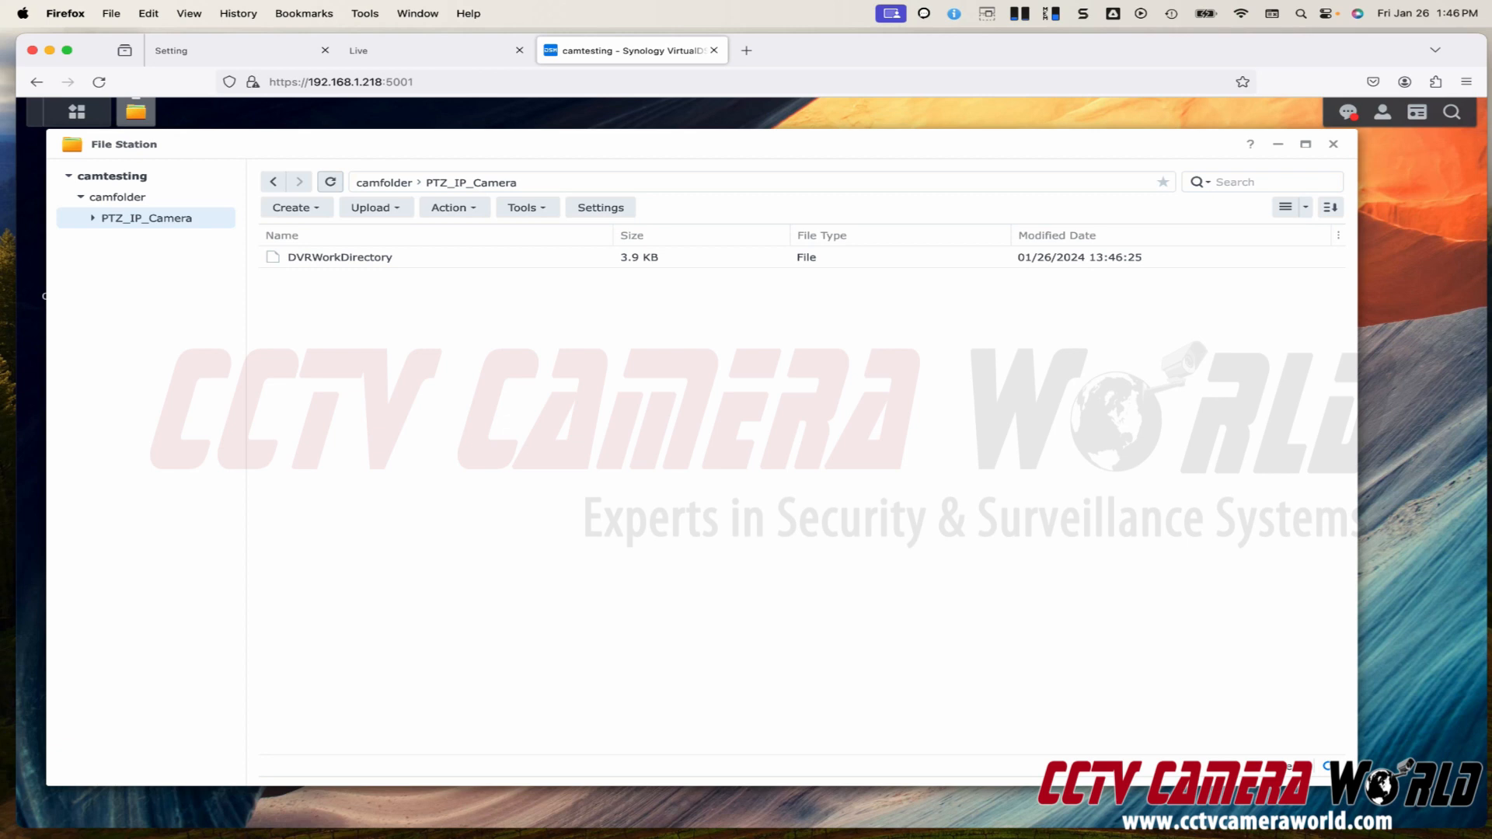
Disable NAS storage in the PTZ camera's destination settings and save
click(249, 50)
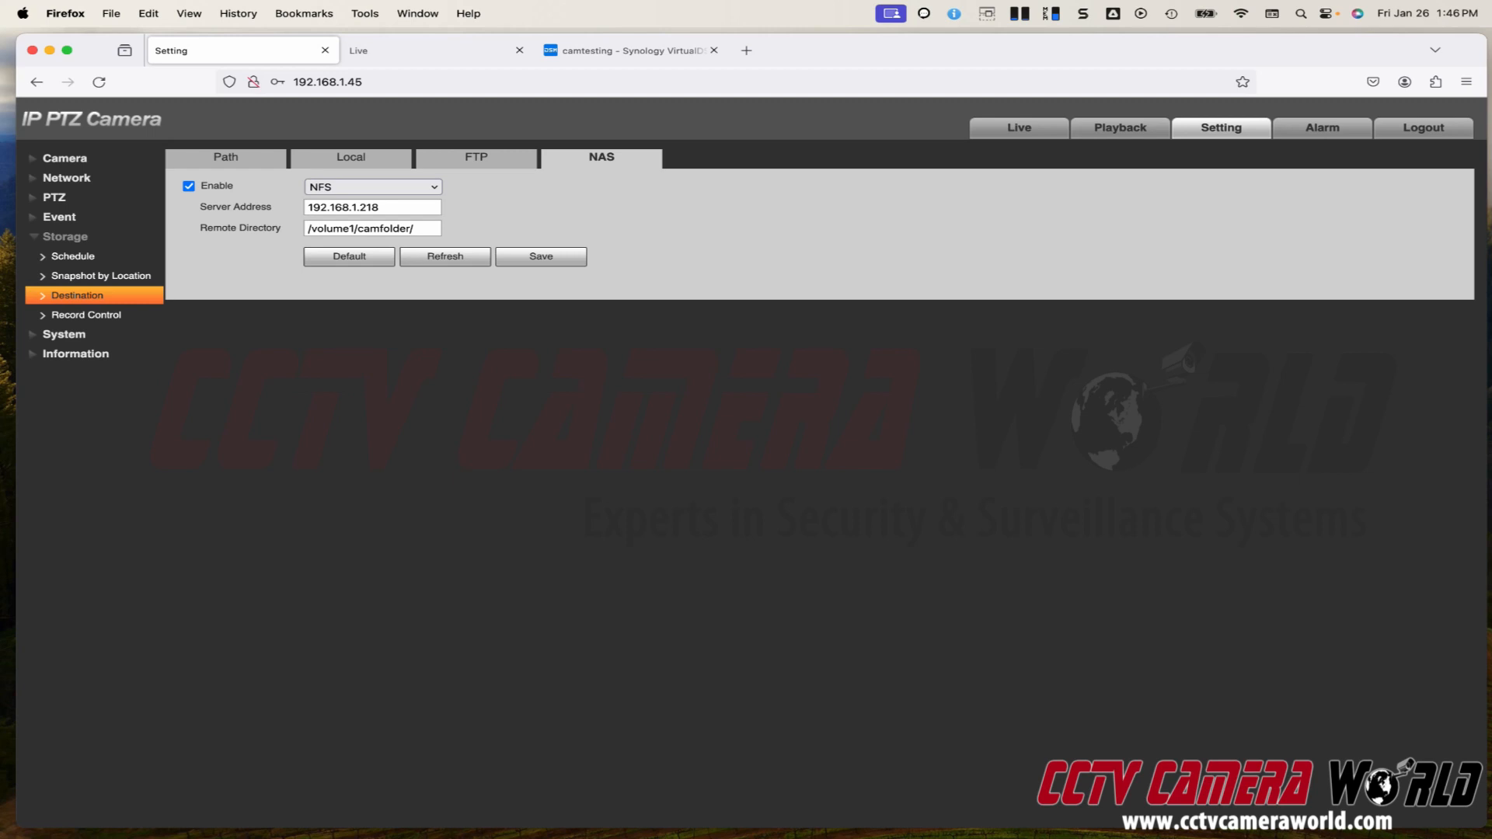
click(188, 186)
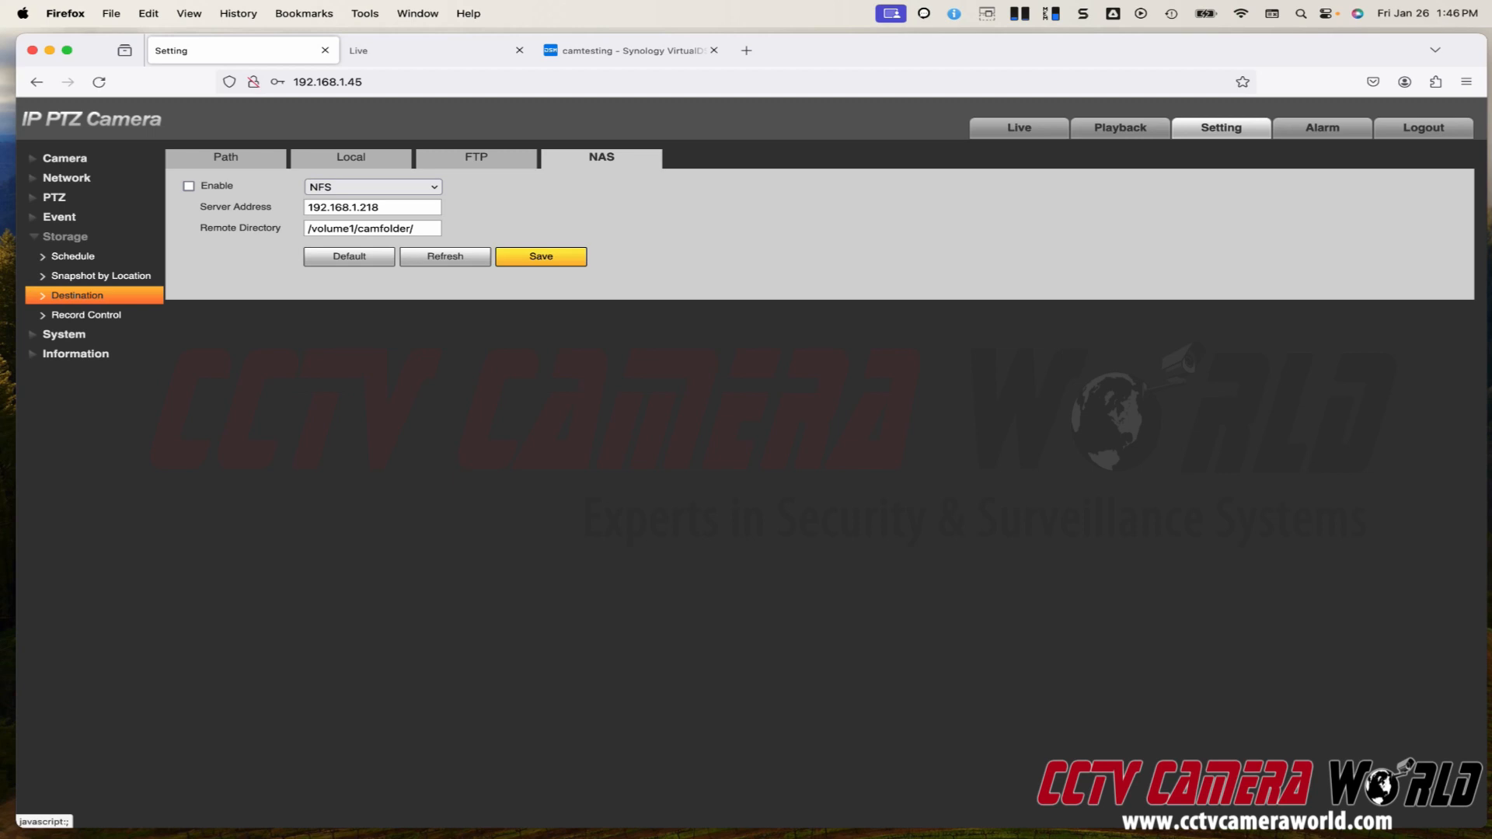
click(541, 257)
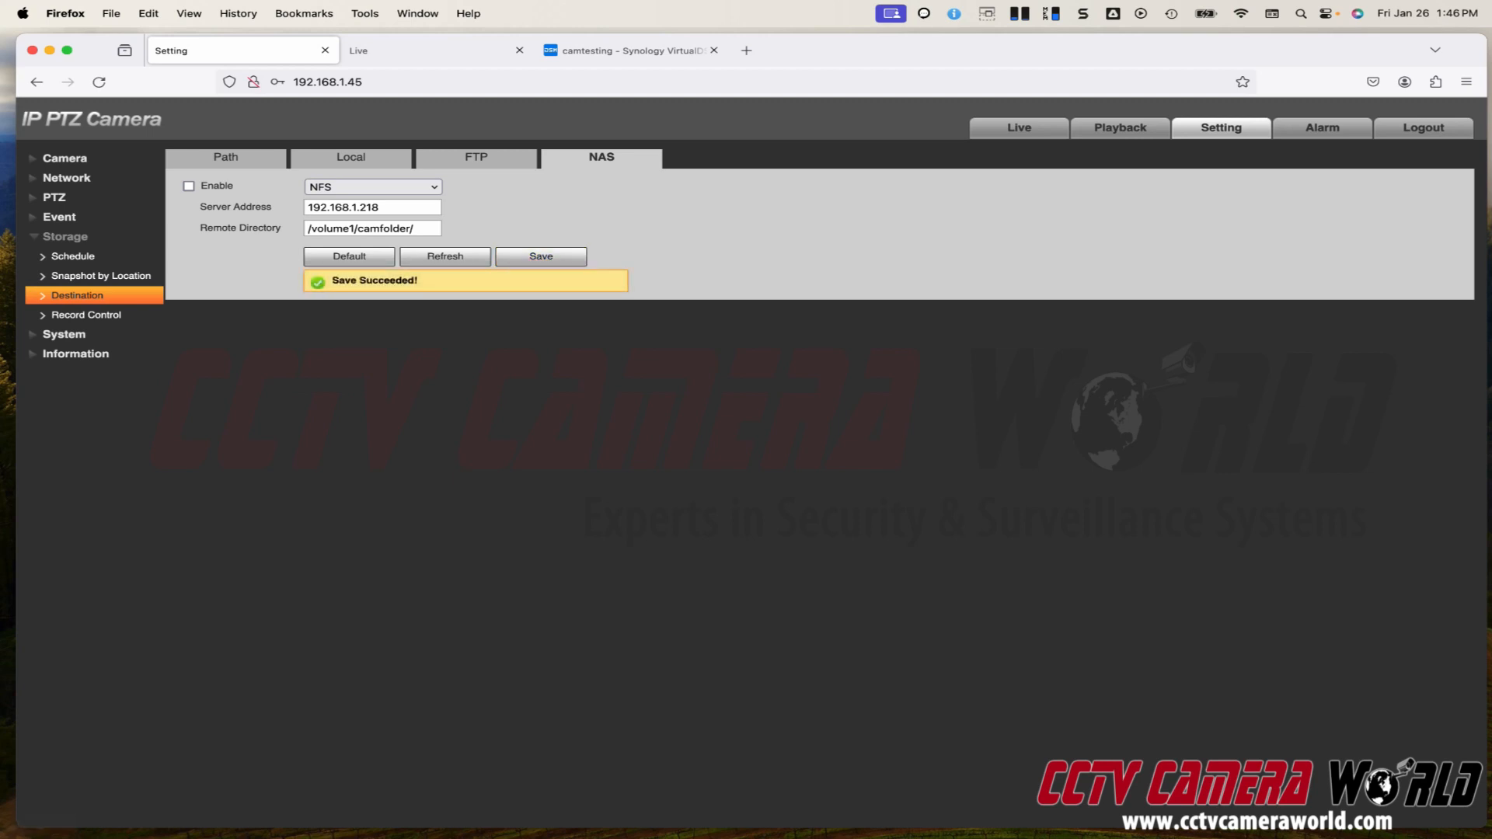
Review the FTP destination's protocol, server address, port, login fields and remote directory, comparing the directory with the NAS path
click(477, 158)
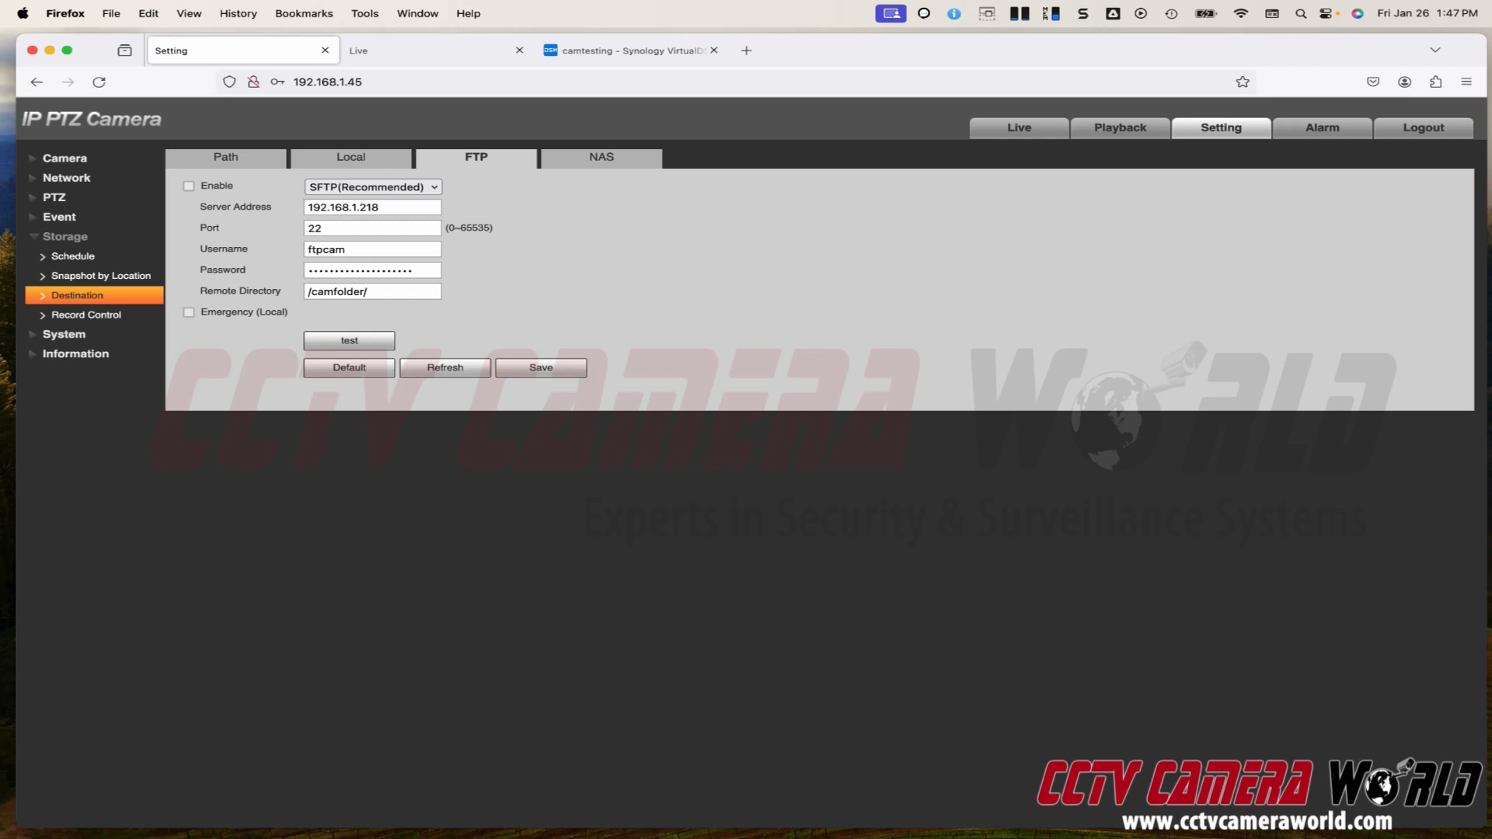
click(373, 188)
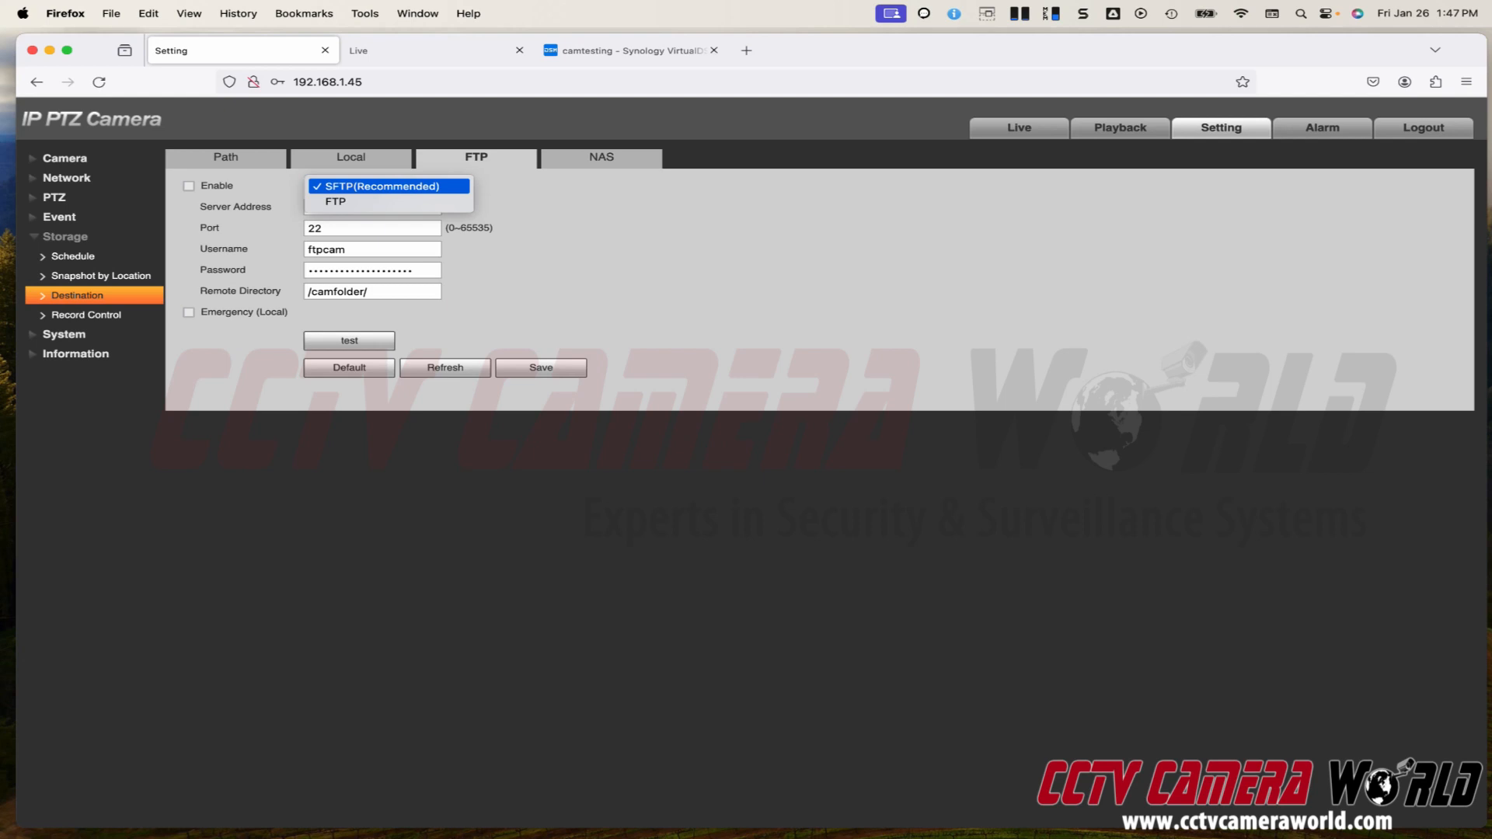
click(374, 187)
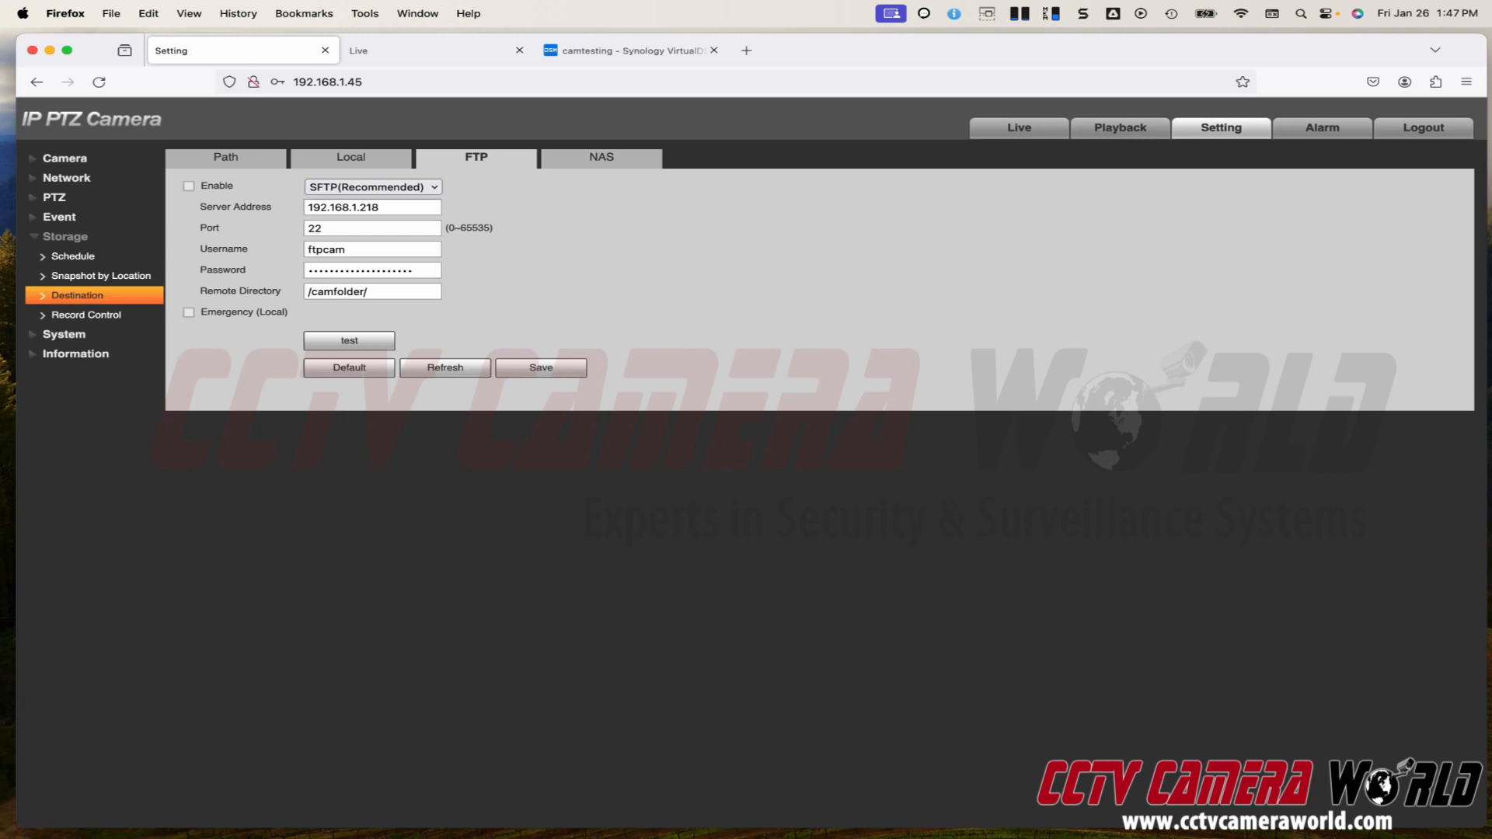
triple_click(343, 207)
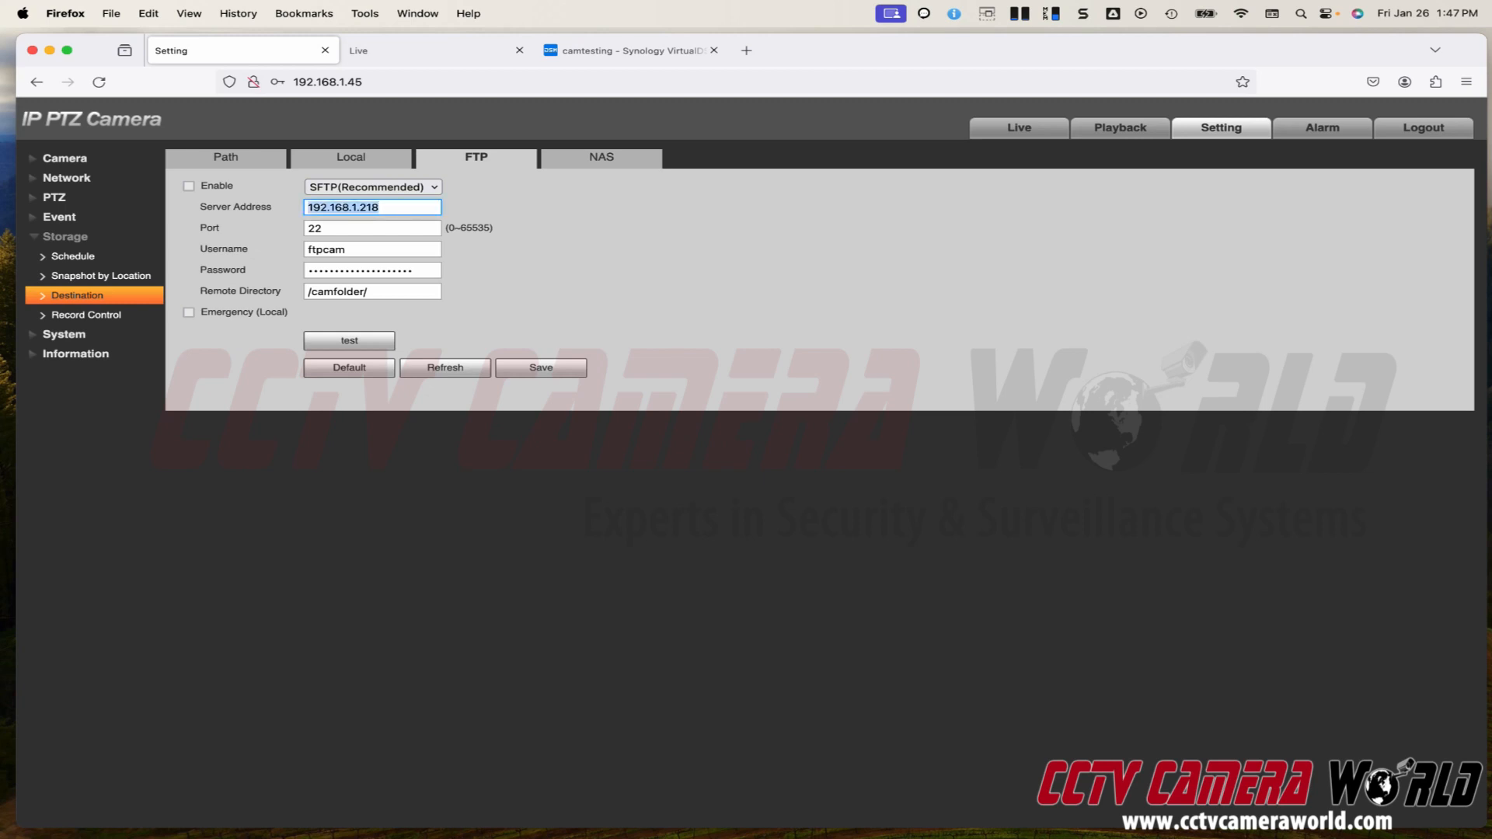
key(Tab)
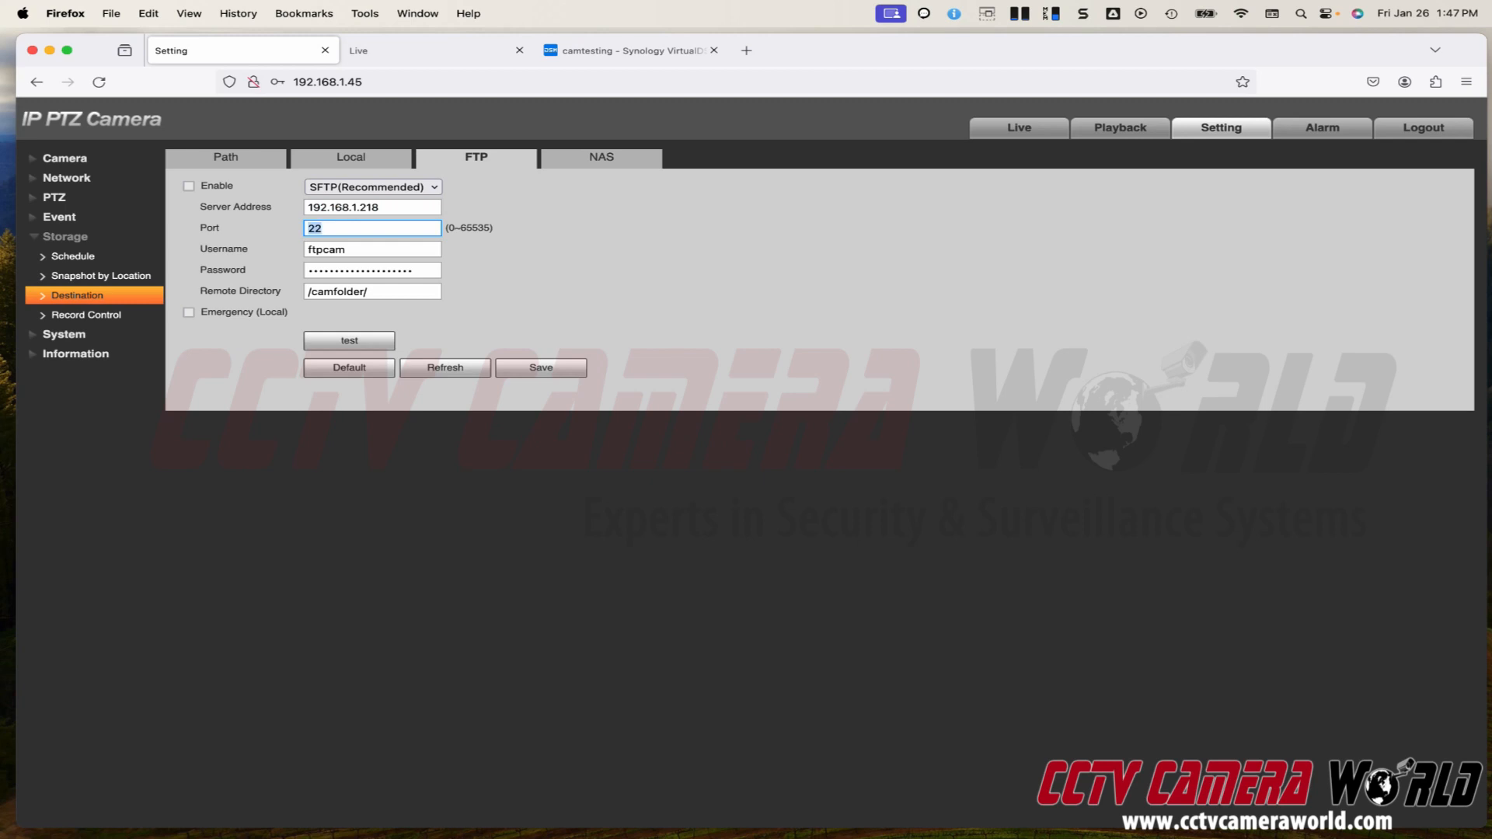
key(Tab)
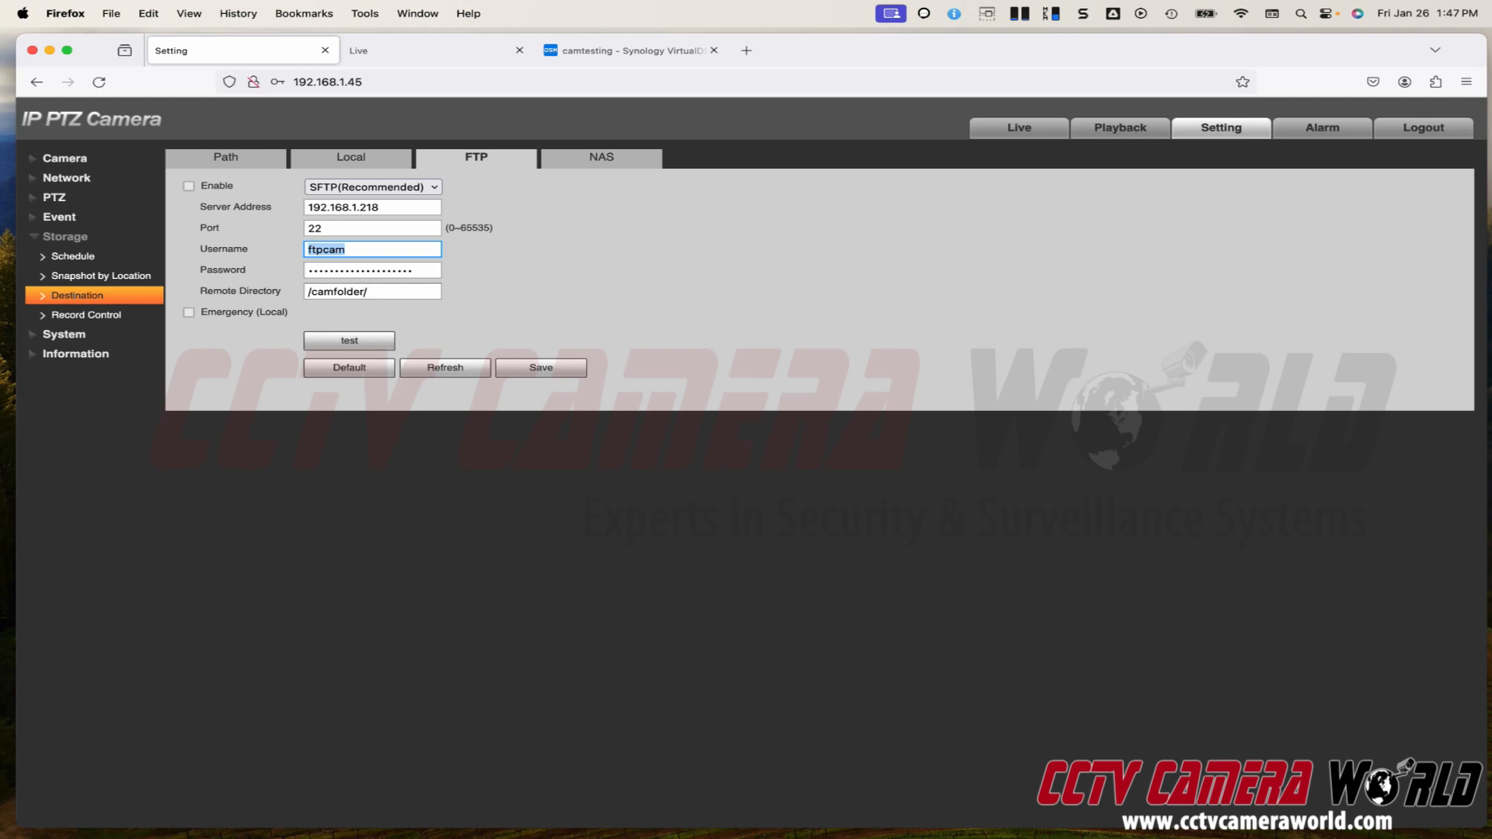
key(Tab)
key(Tab)
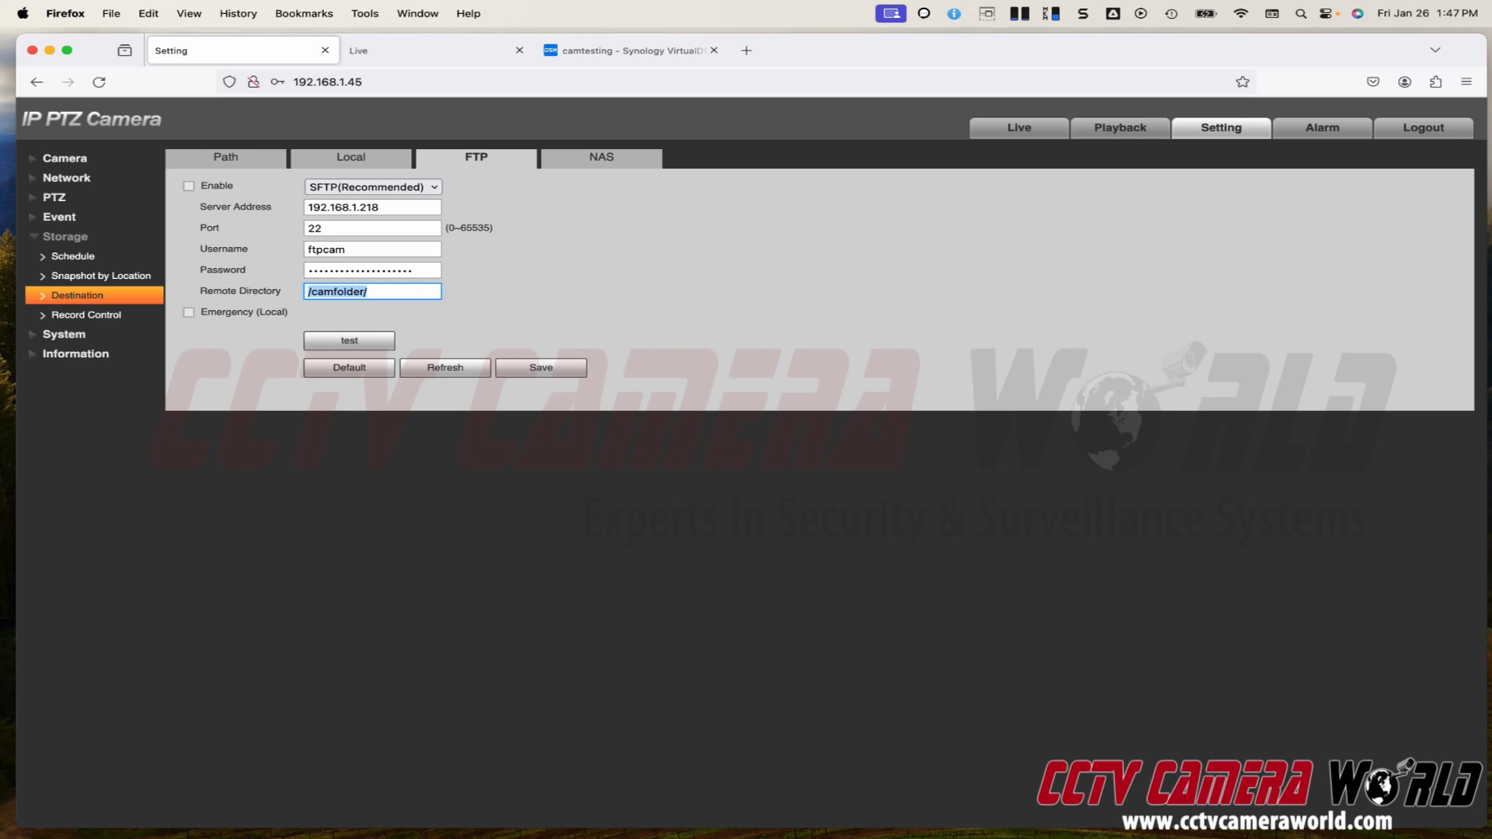
click(601, 157)
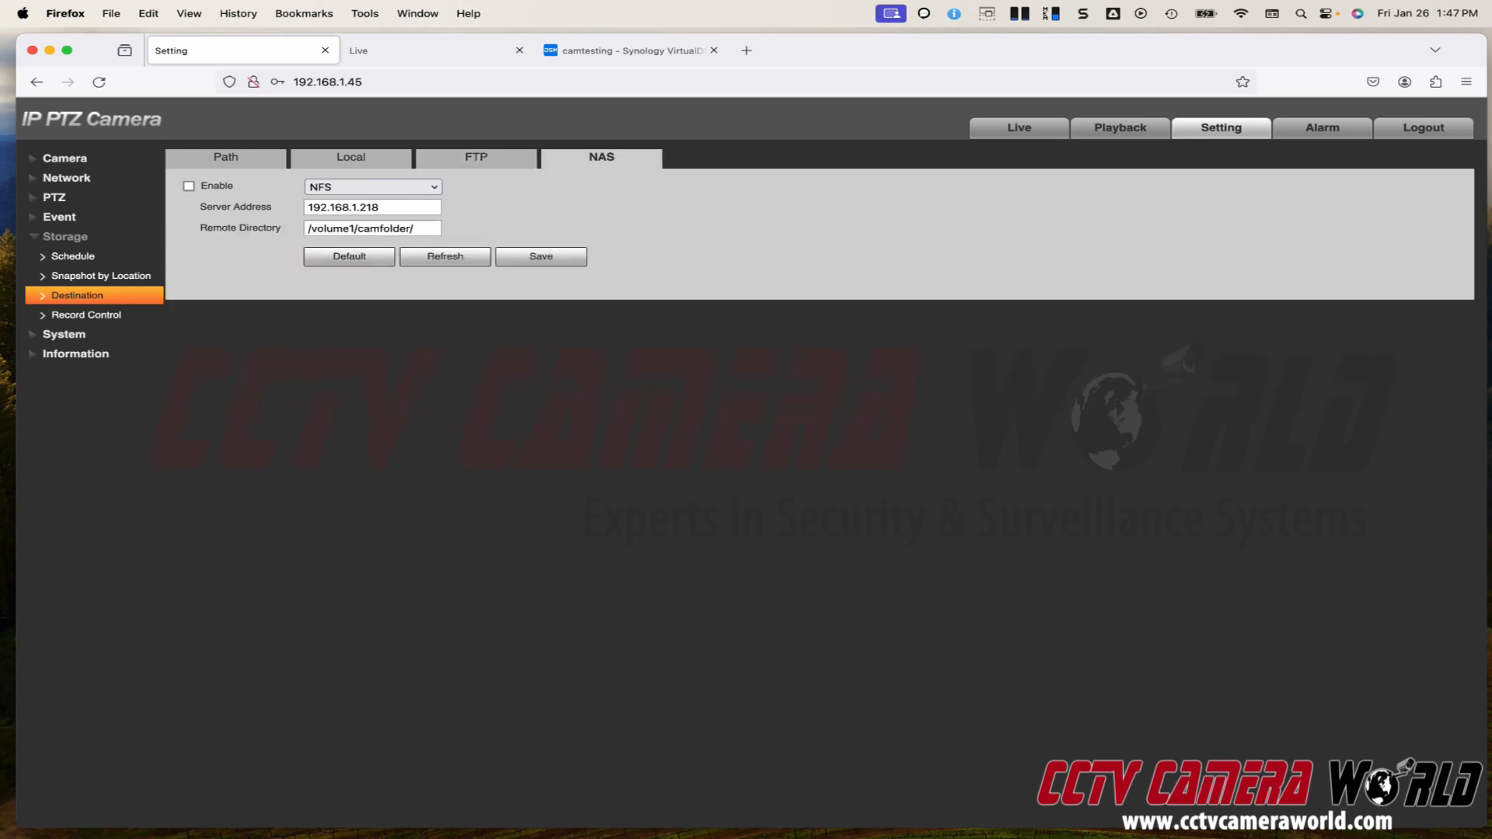
click(476, 157)
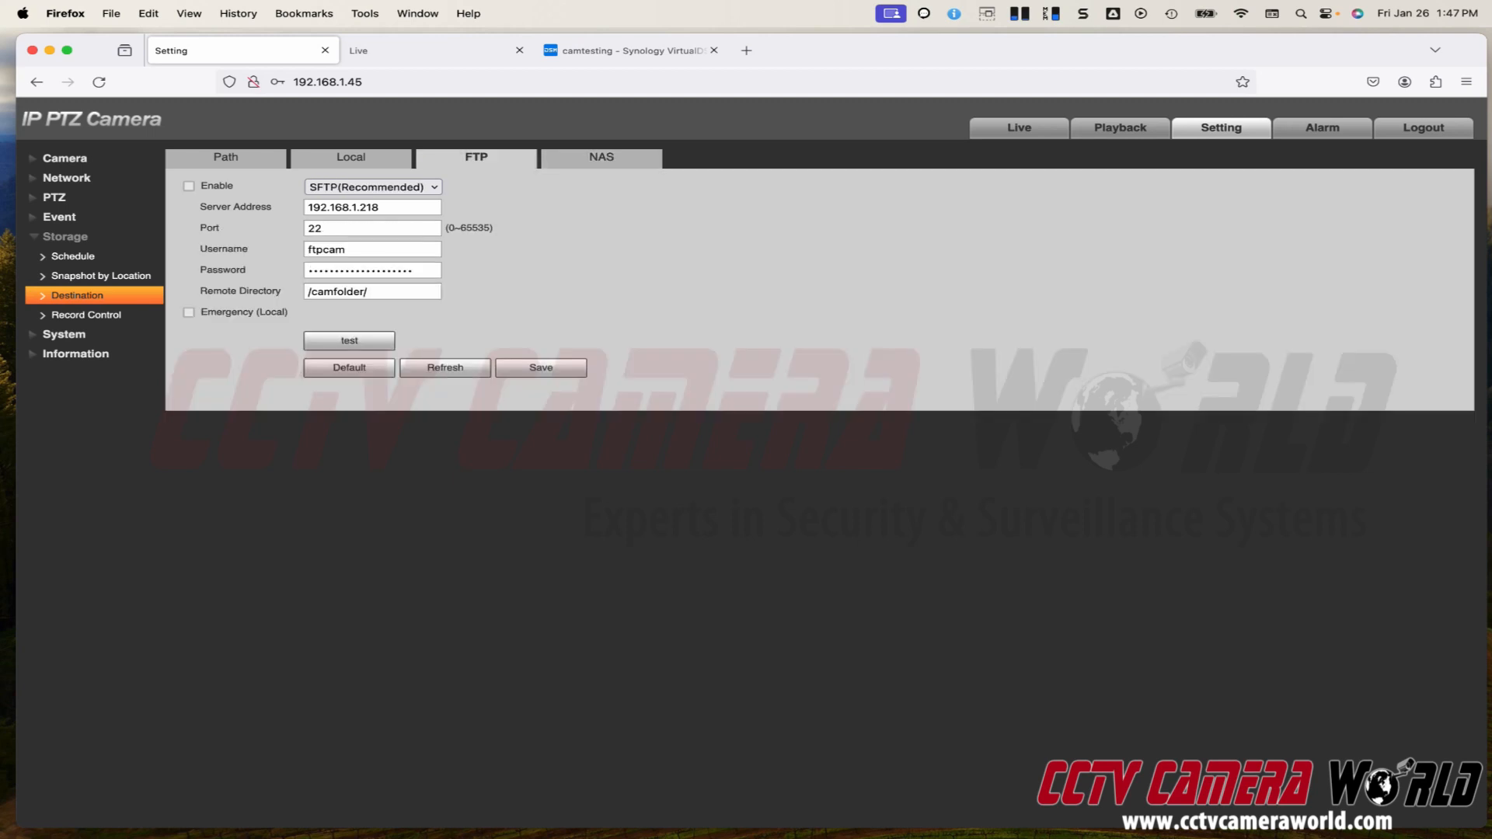
Recheck the FTP remote directory against the NAS path, and test and save the SFTP settings
click(601, 158)
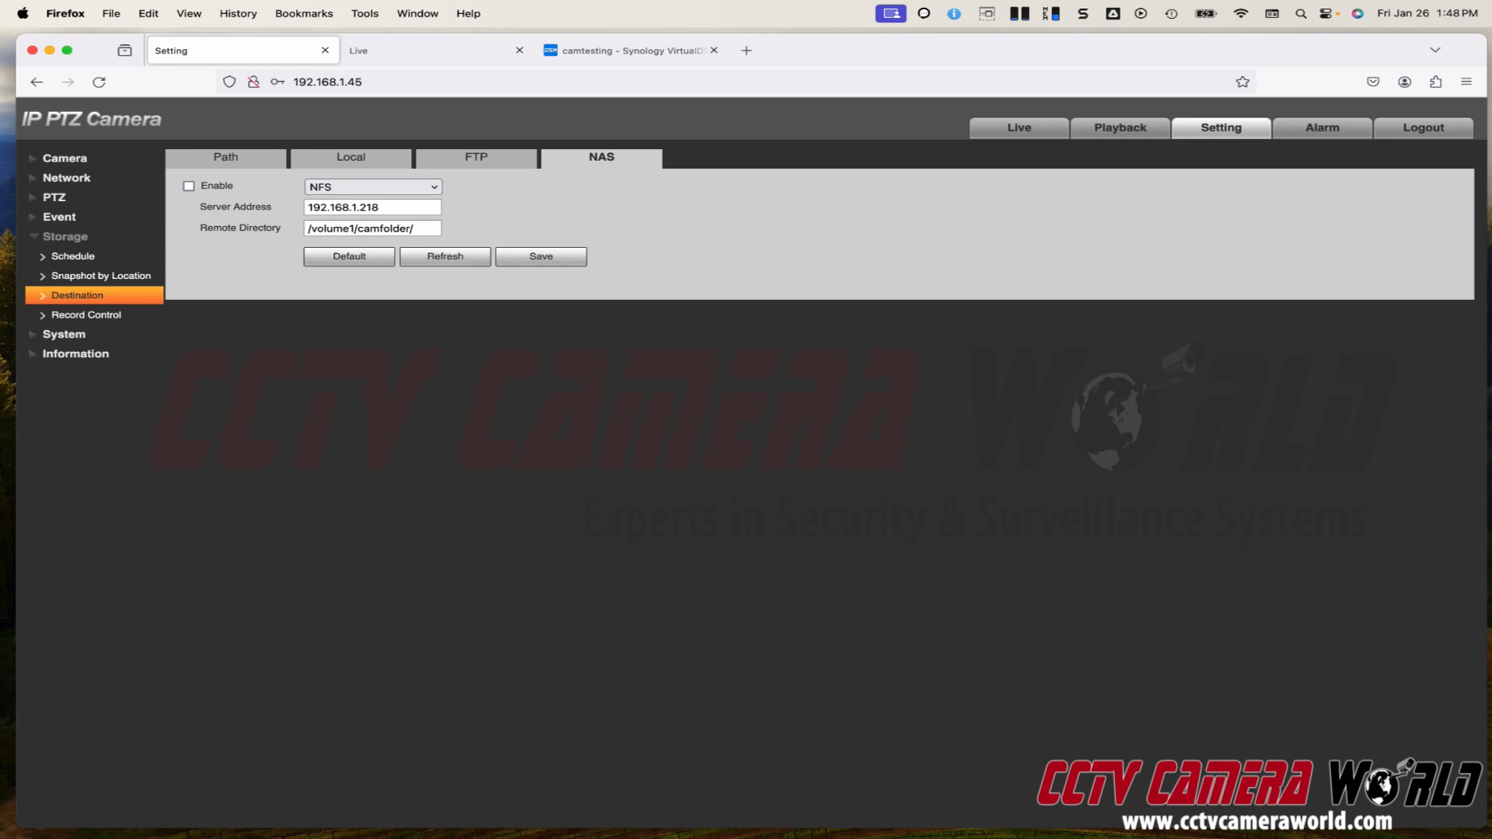
click(476, 157)
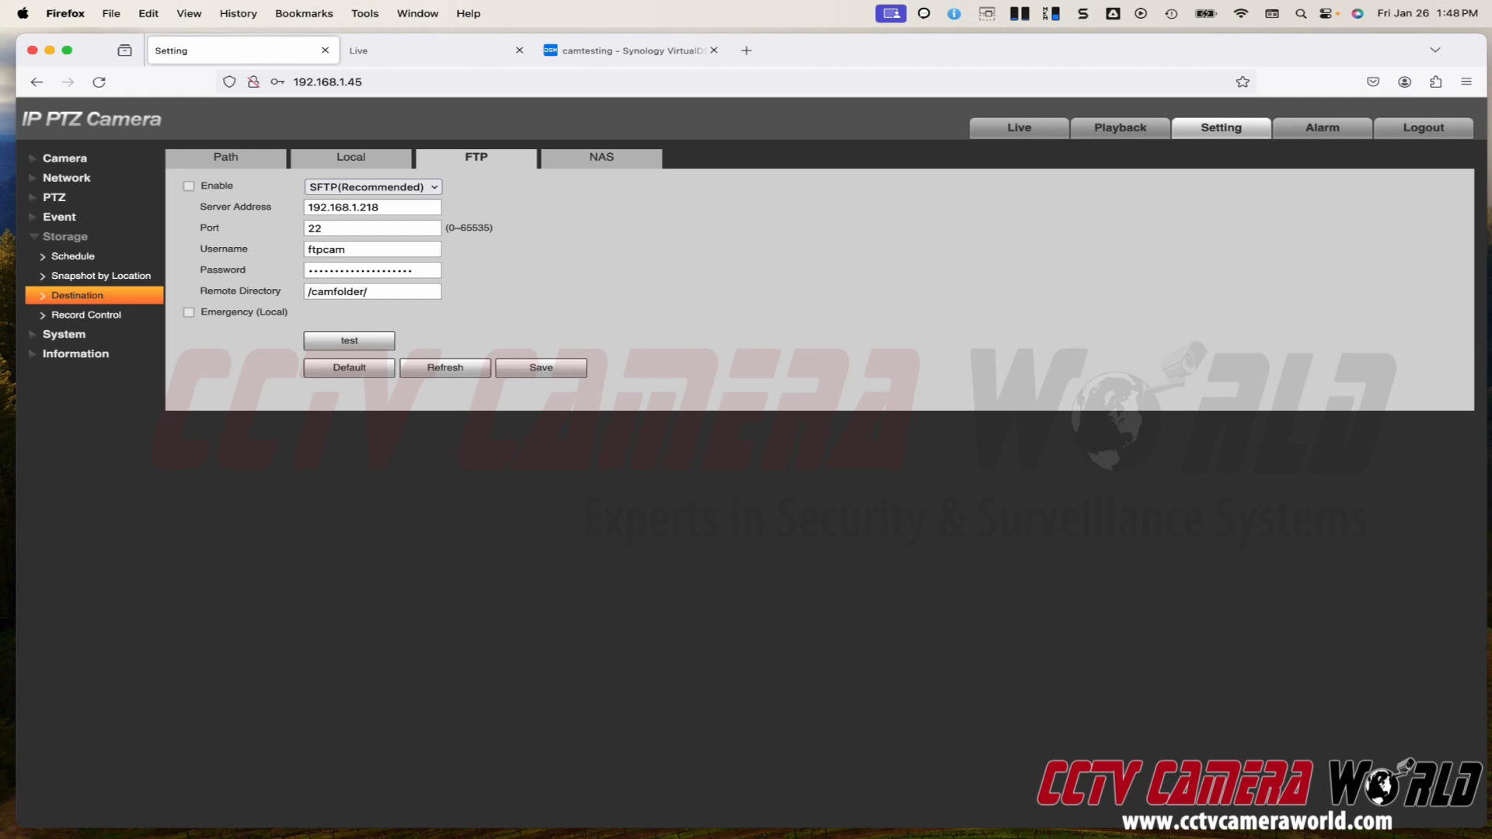
triple_click(337, 291)
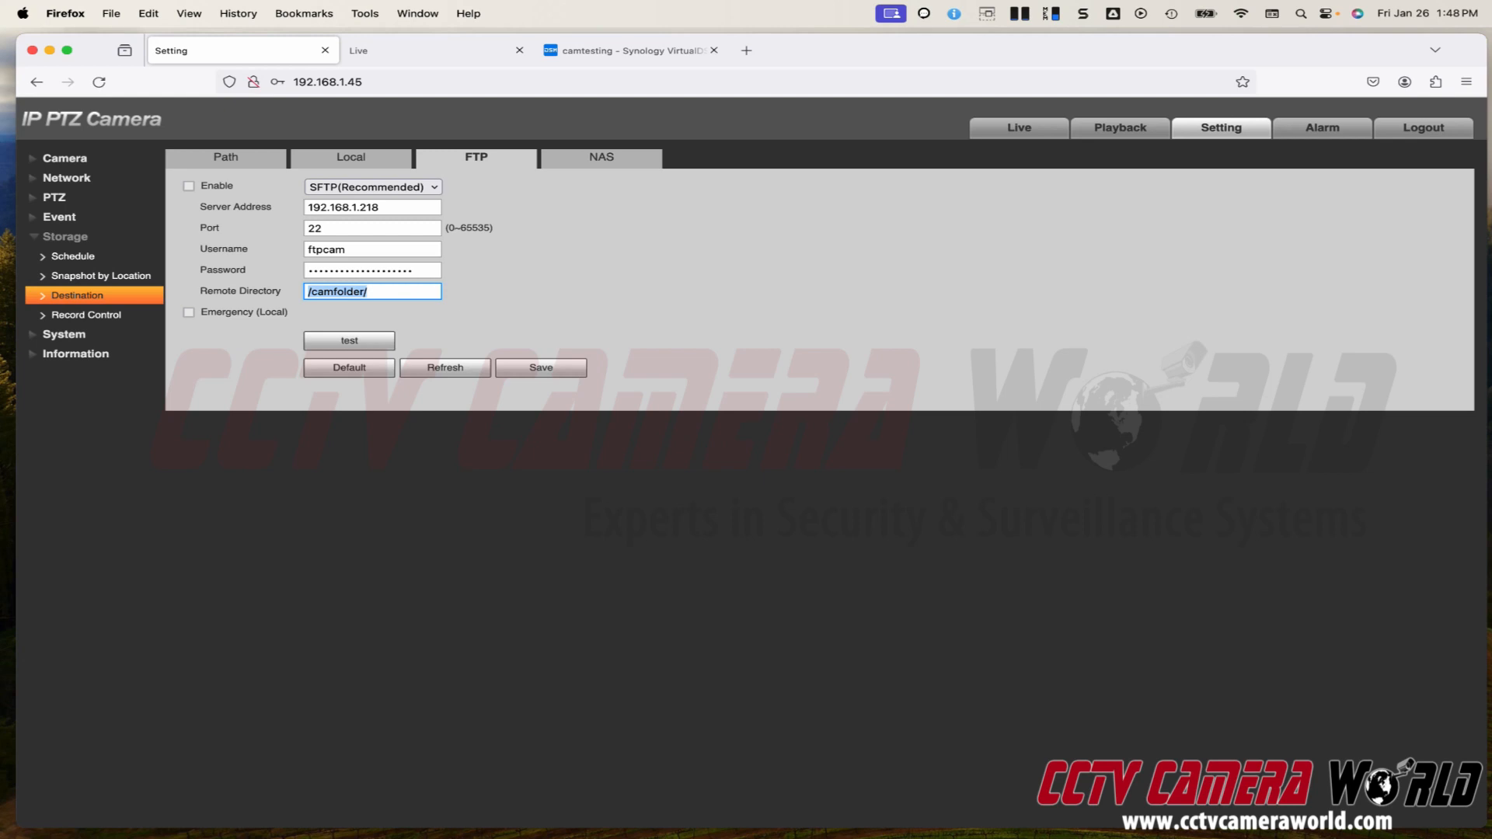
click(349, 341)
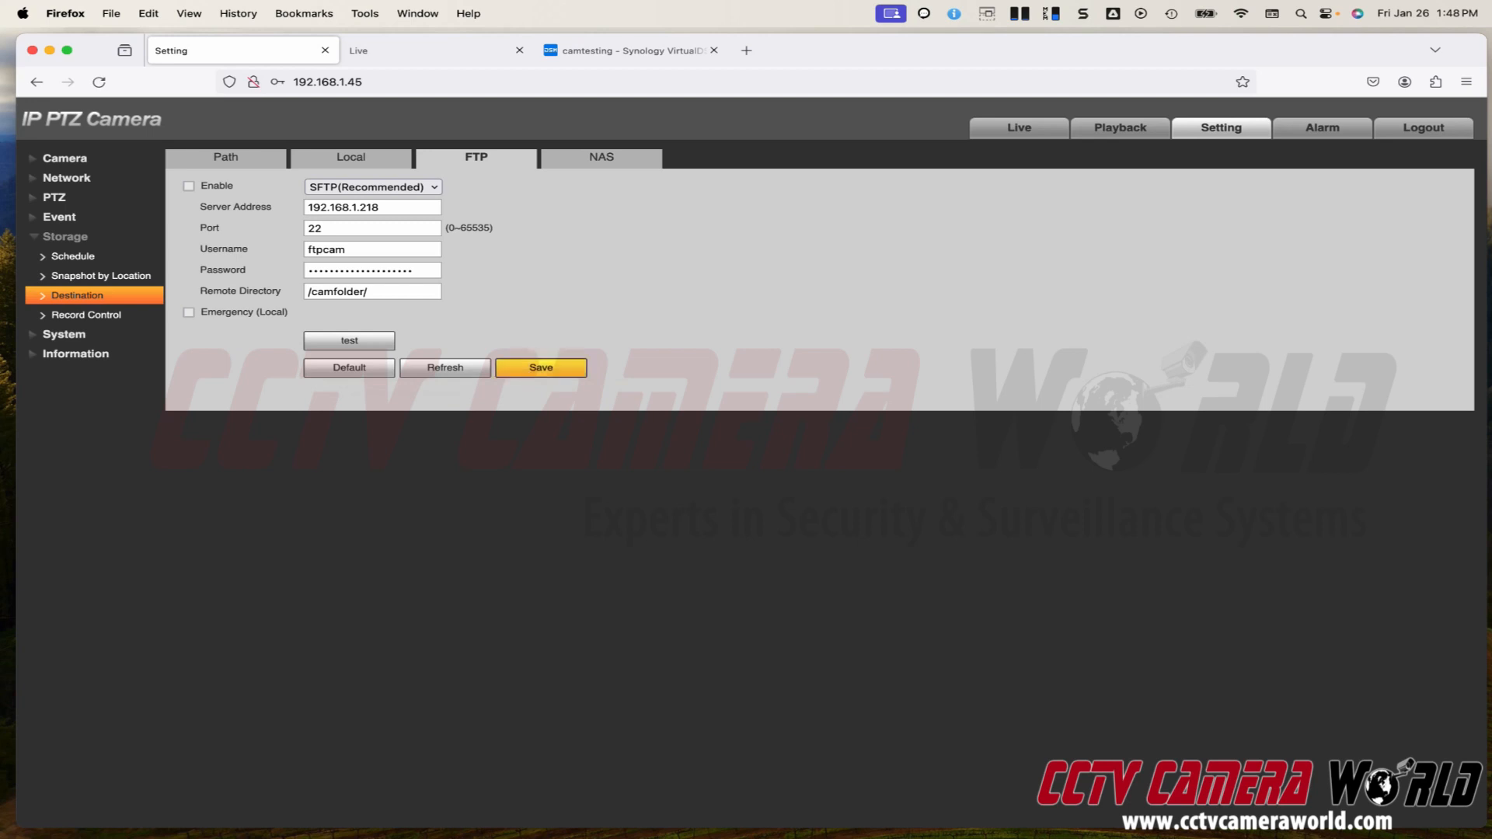
click(541, 368)
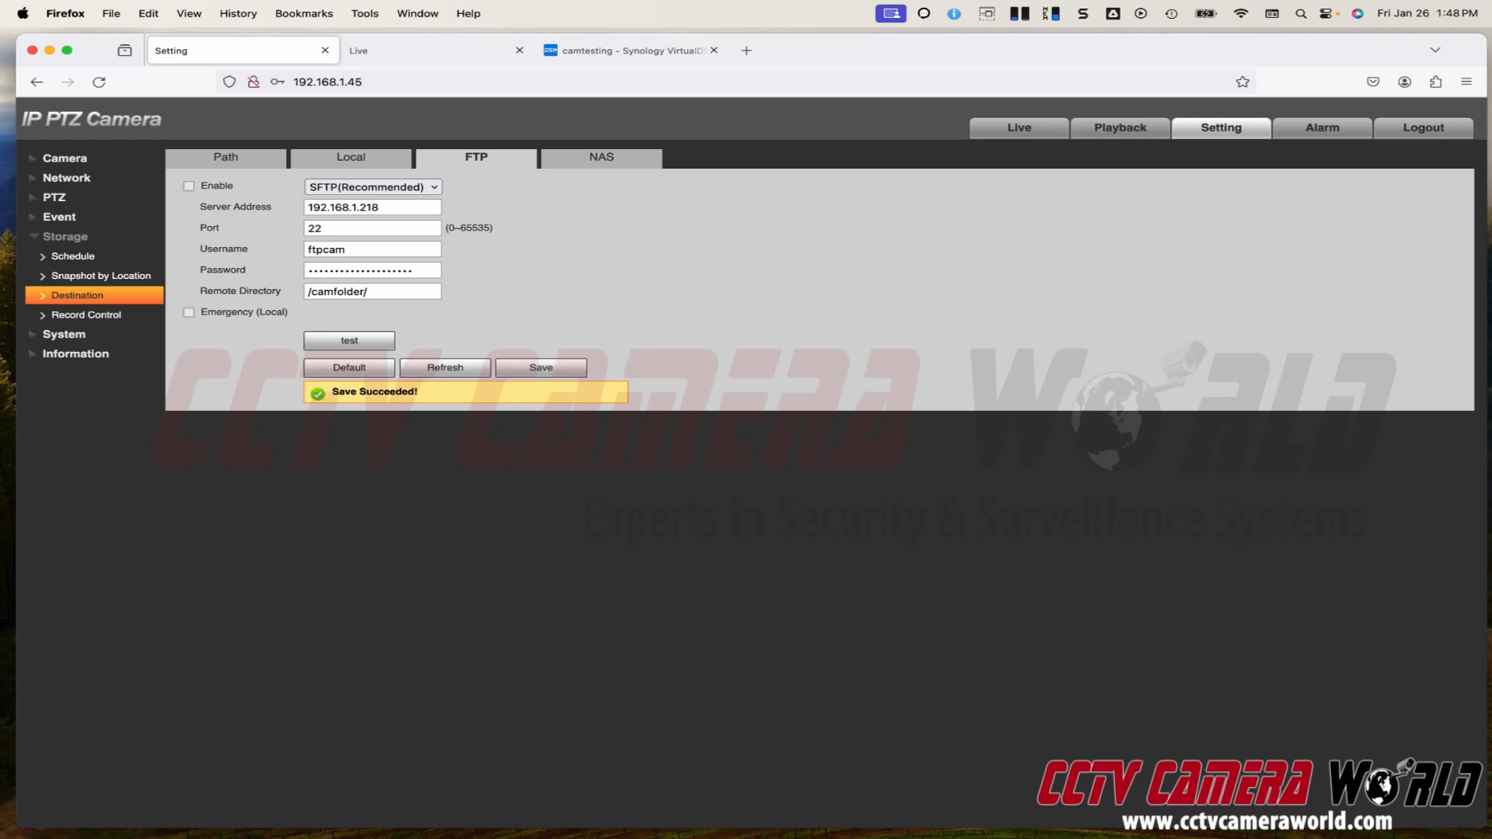
Set scheduled, event and alarm snapshots to be stored on FTP in the storage path settings and save
click(225, 158)
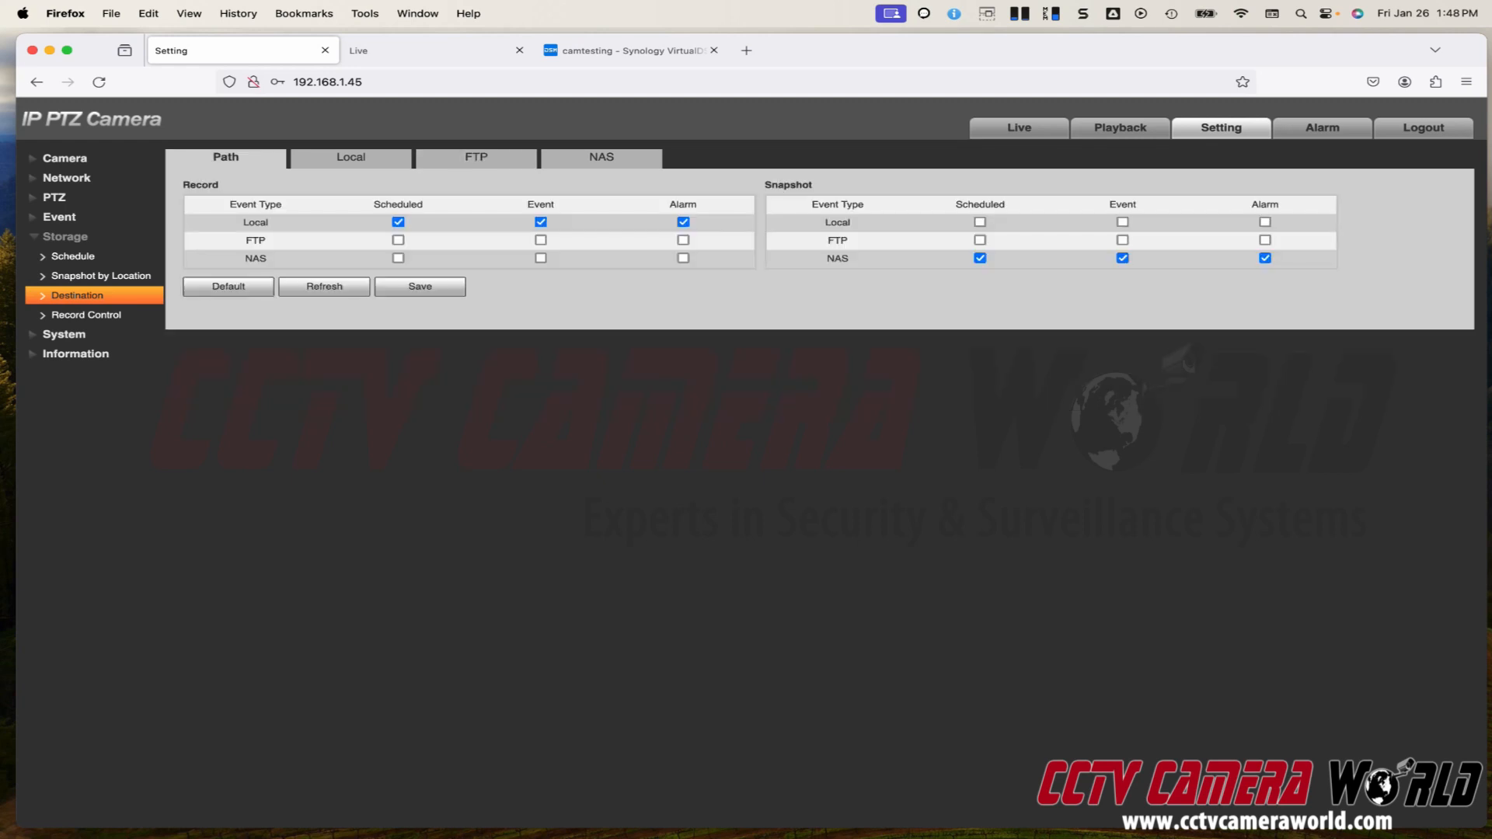
click(980, 240)
click(419, 286)
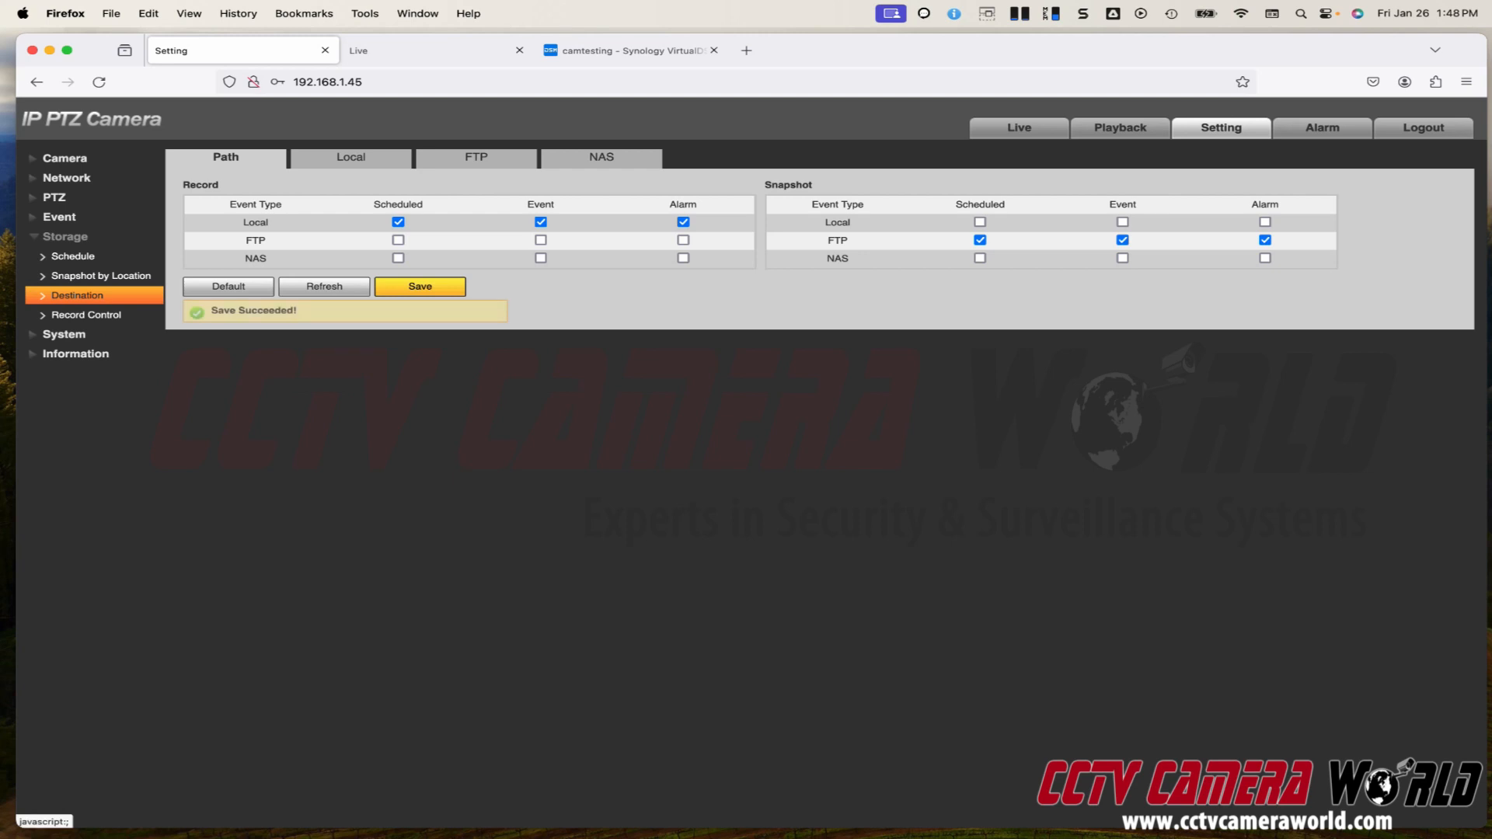
Enable the FTP storage destination using SFTP and save the setting
click(476, 158)
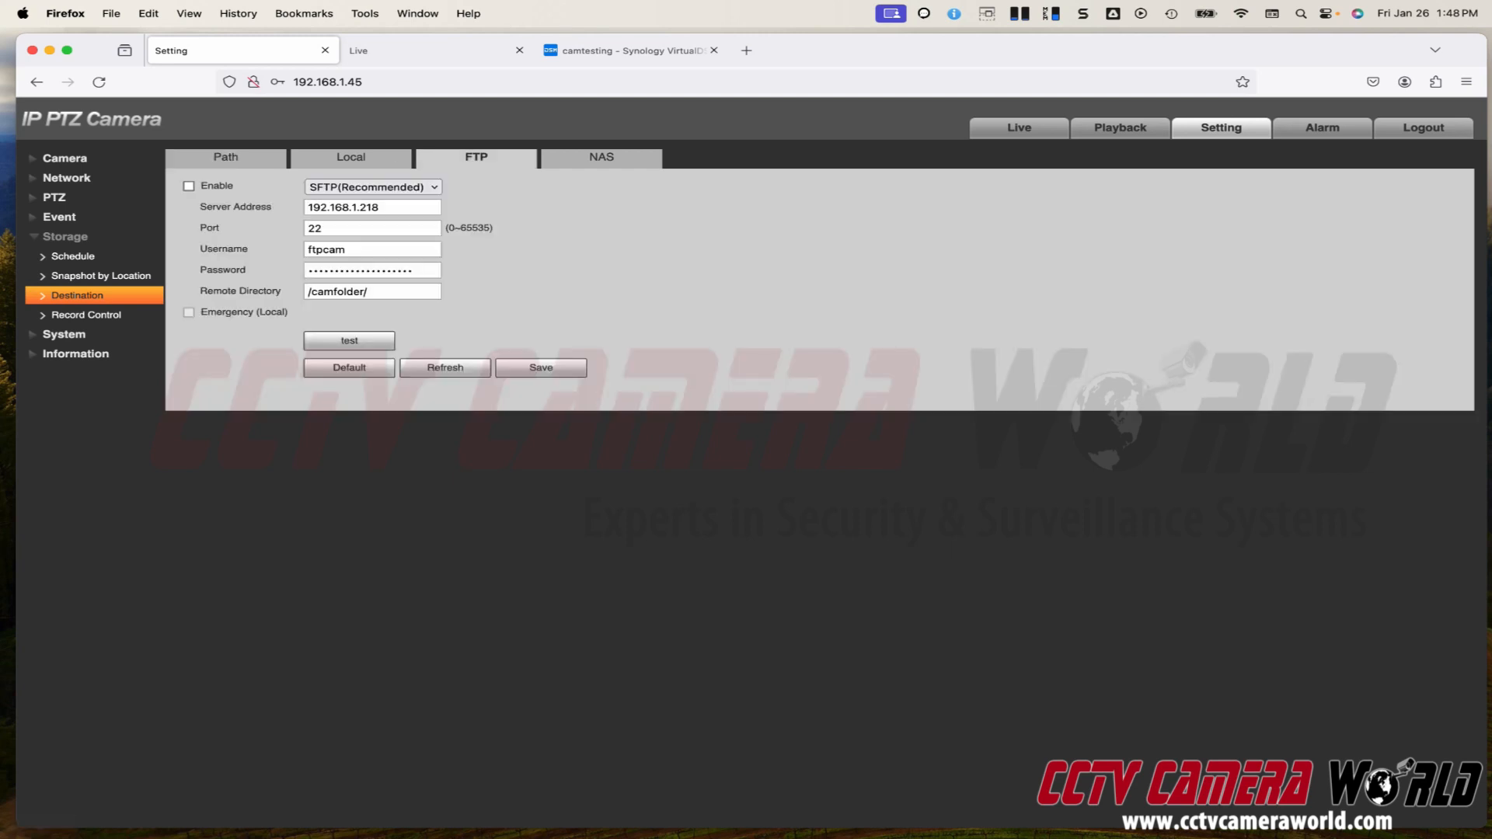
click(189, 186)
click(541, 367)
click(540, 368)
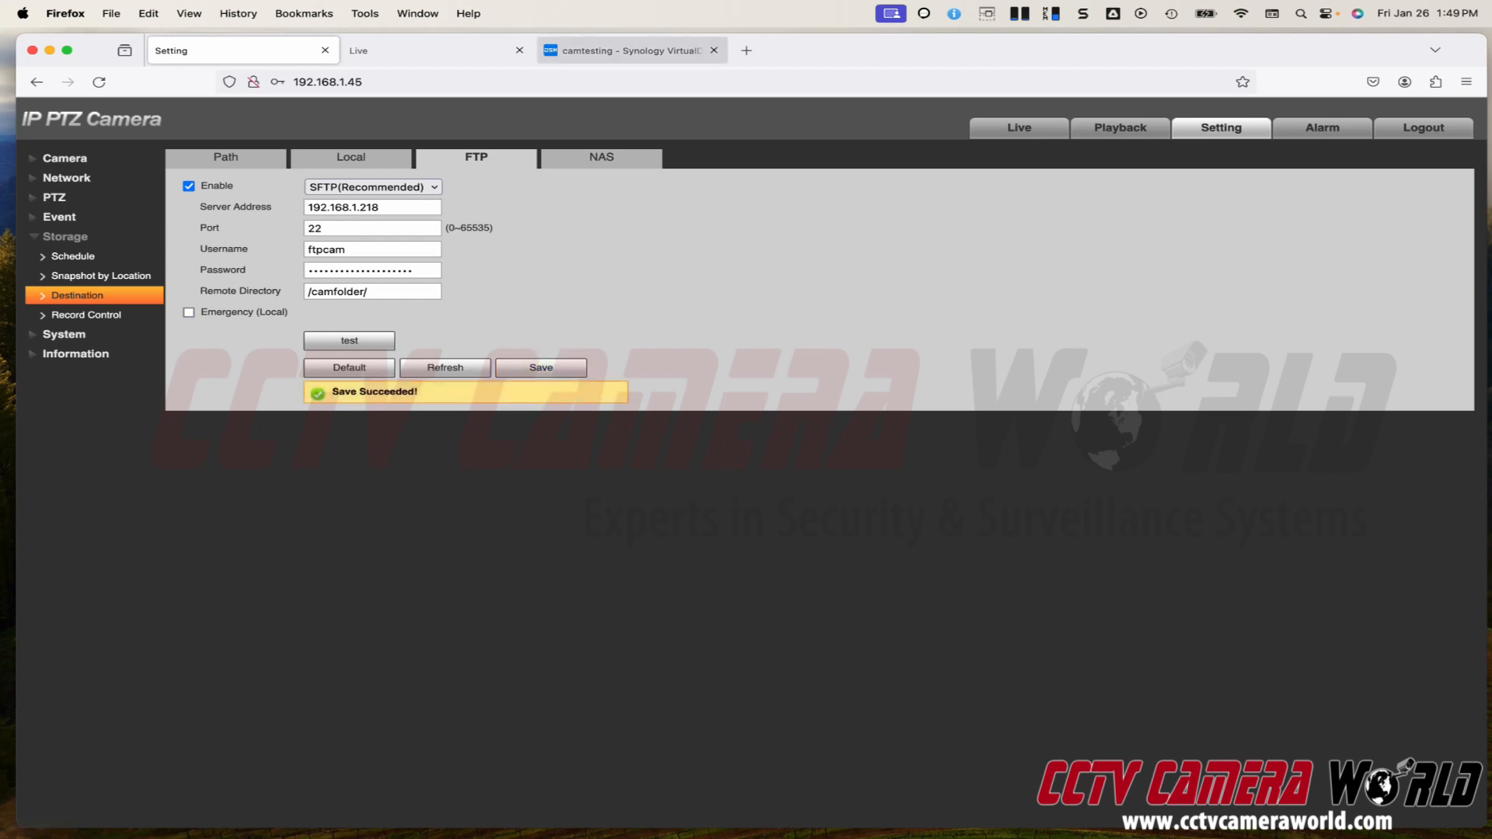
Switch to Synology File Station and delete the PTZ_IP_Camera folder from camfolder
click(633, 51)
click(331, 182)
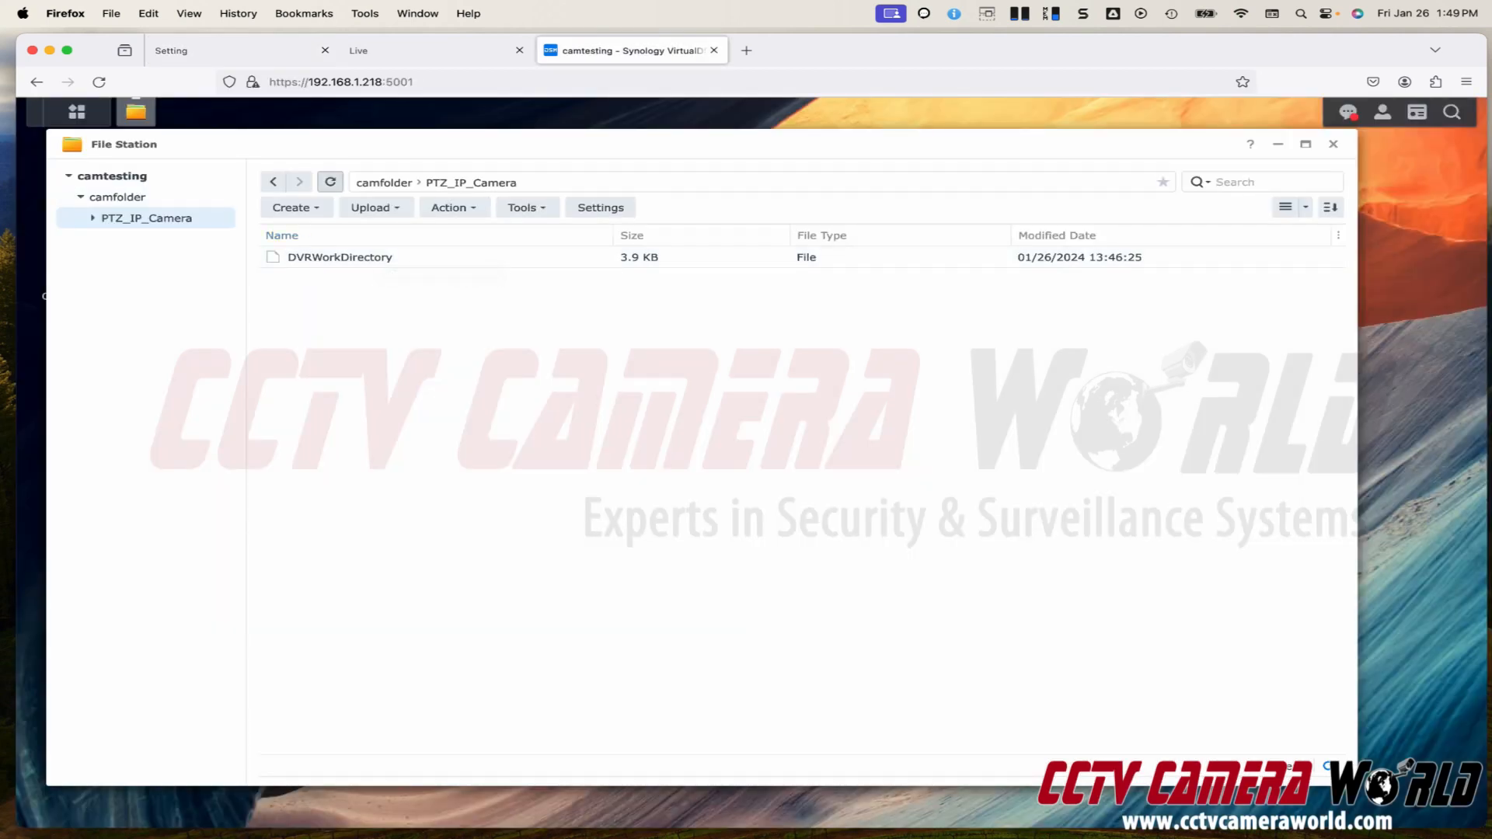
click(147, 198)
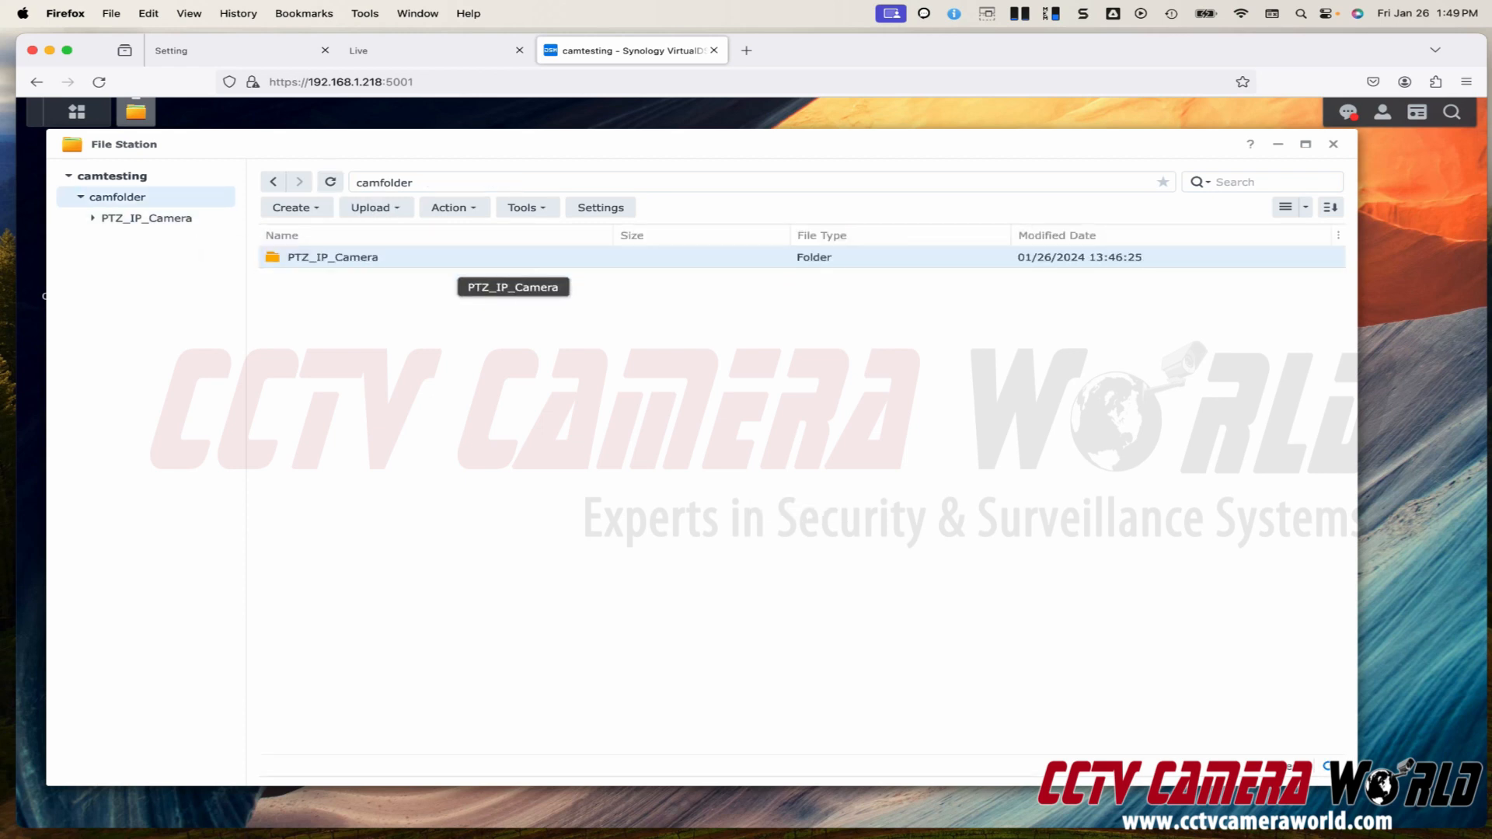
right_click(373, 259)
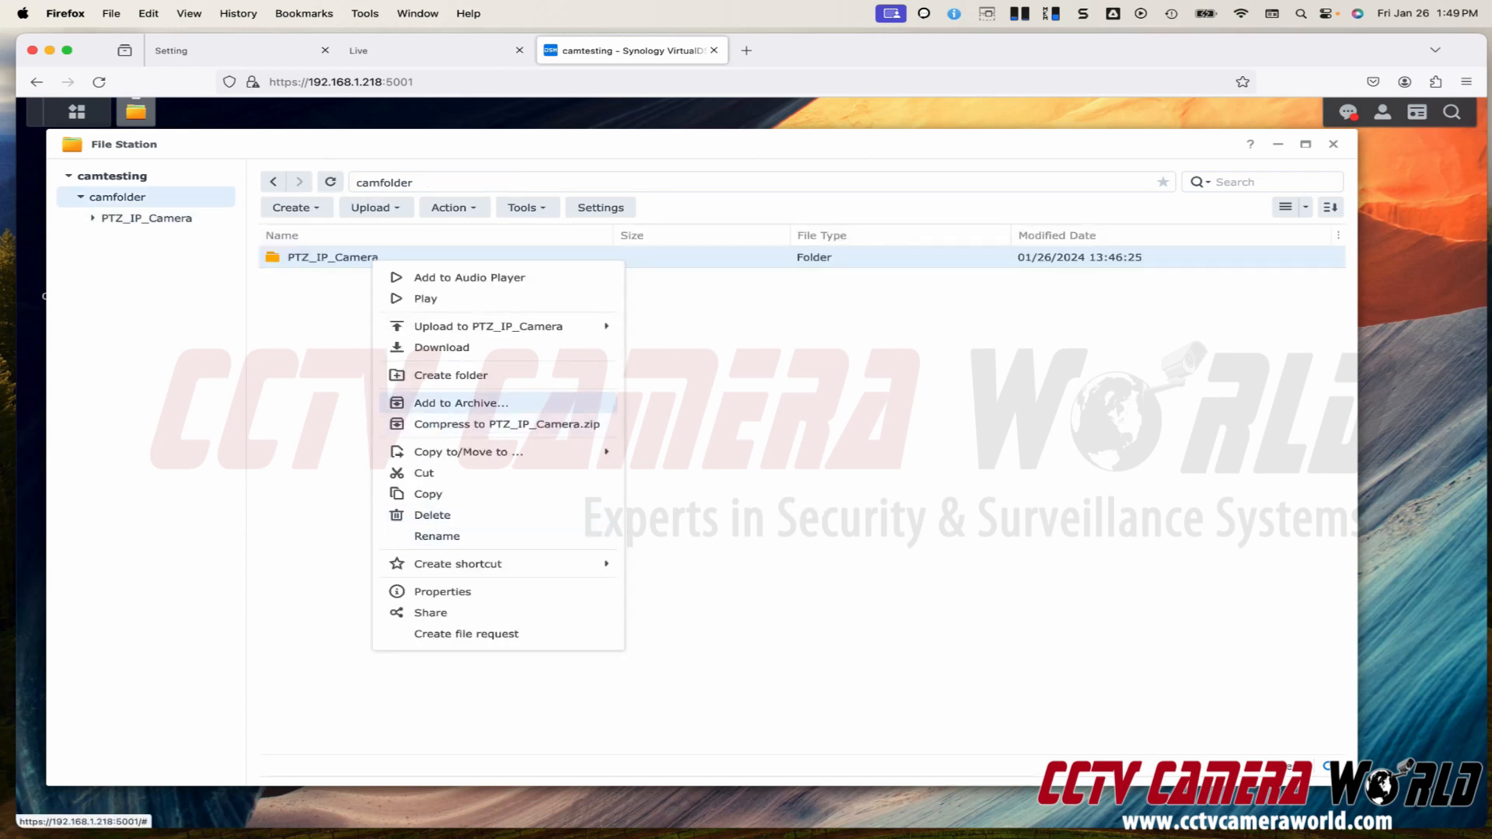
click(431, 515)
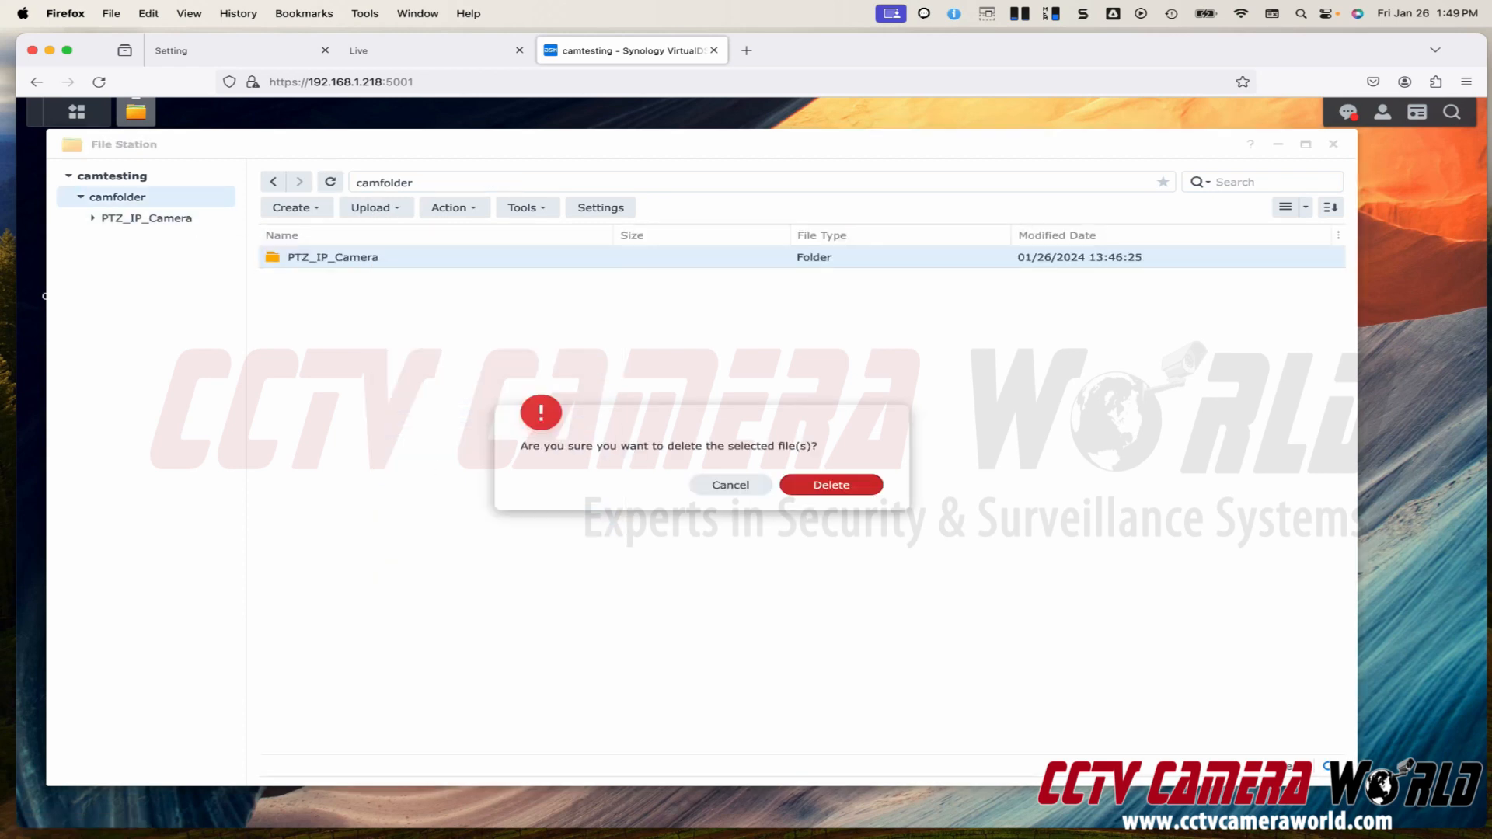
click(808, 488)
Return to the PTZ camera's FTP destination settings, turn storage off and on again, and save
click(233, 50)
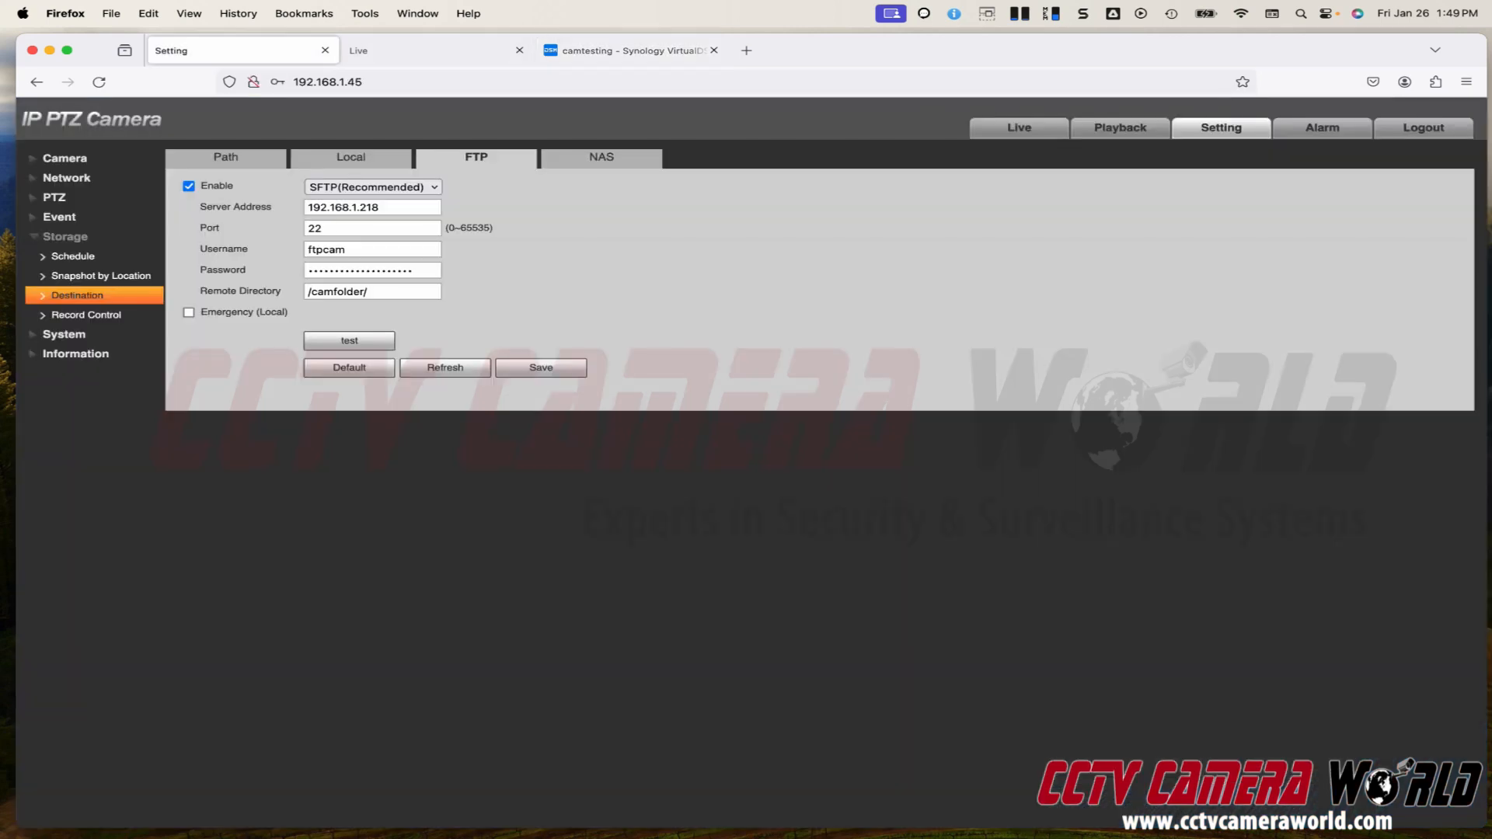
click(188, 186)
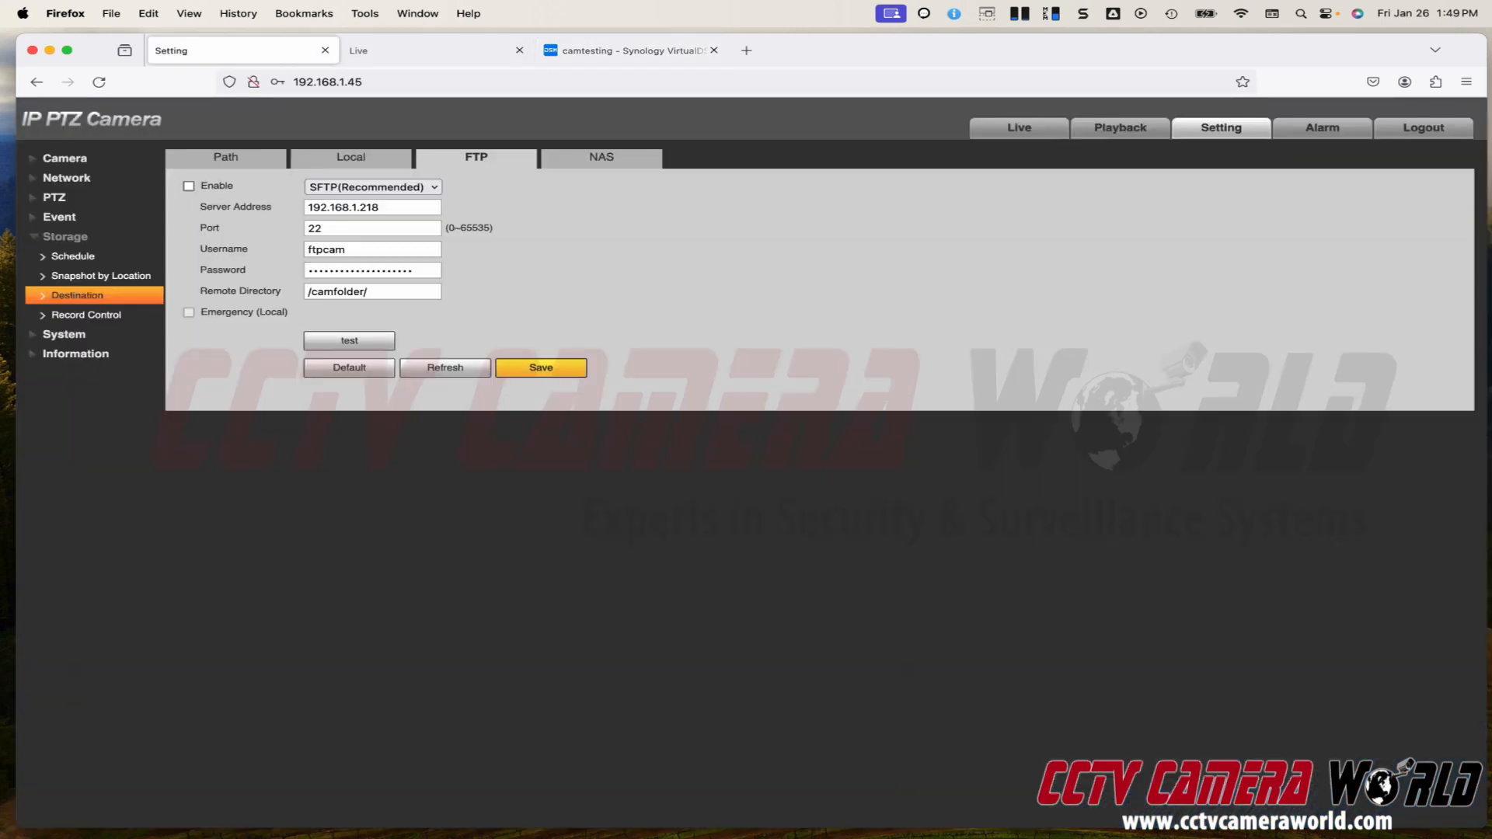
click(188, 186)
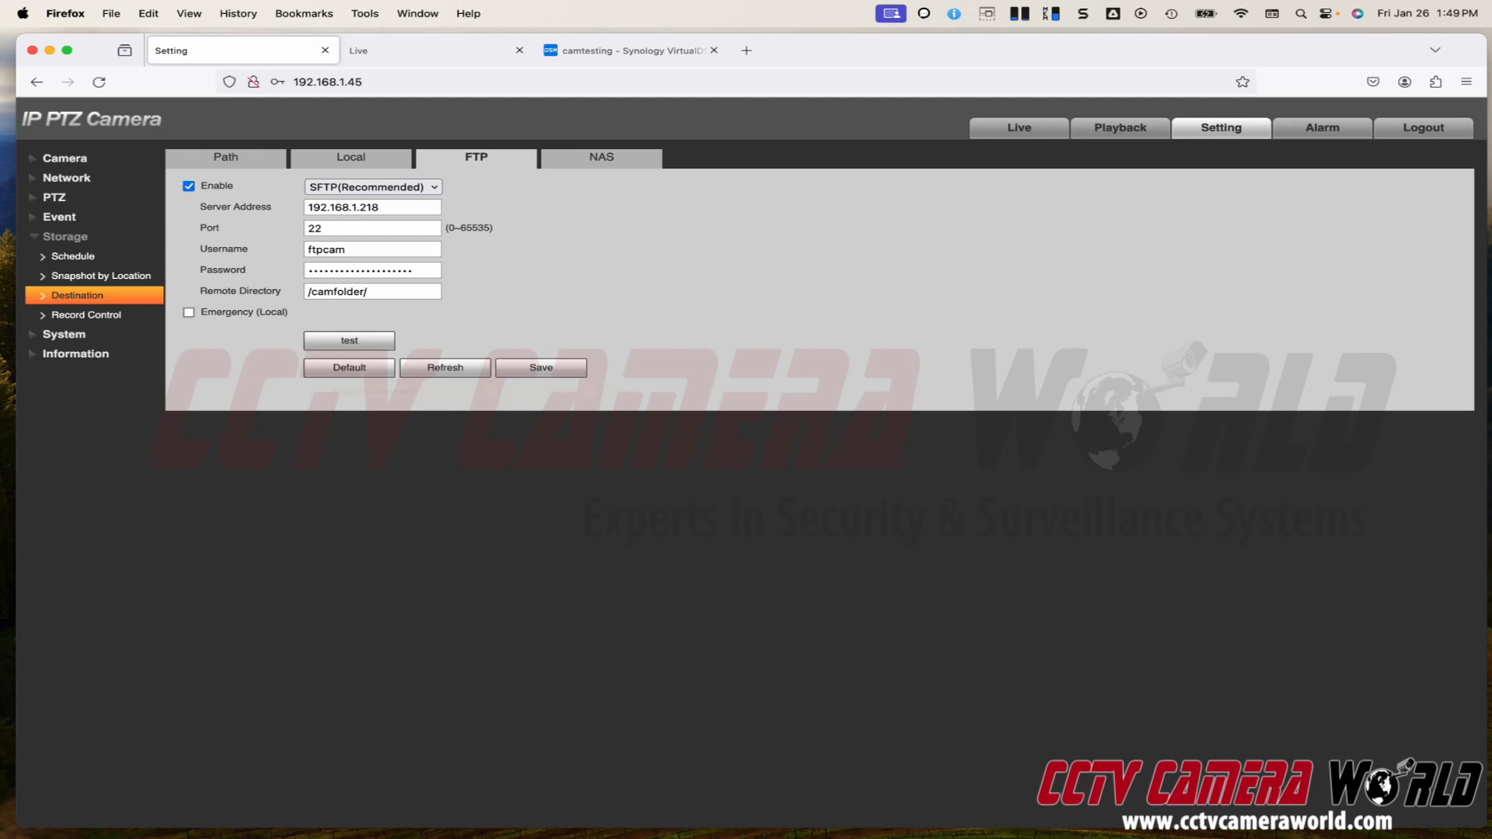
click(541, 368)
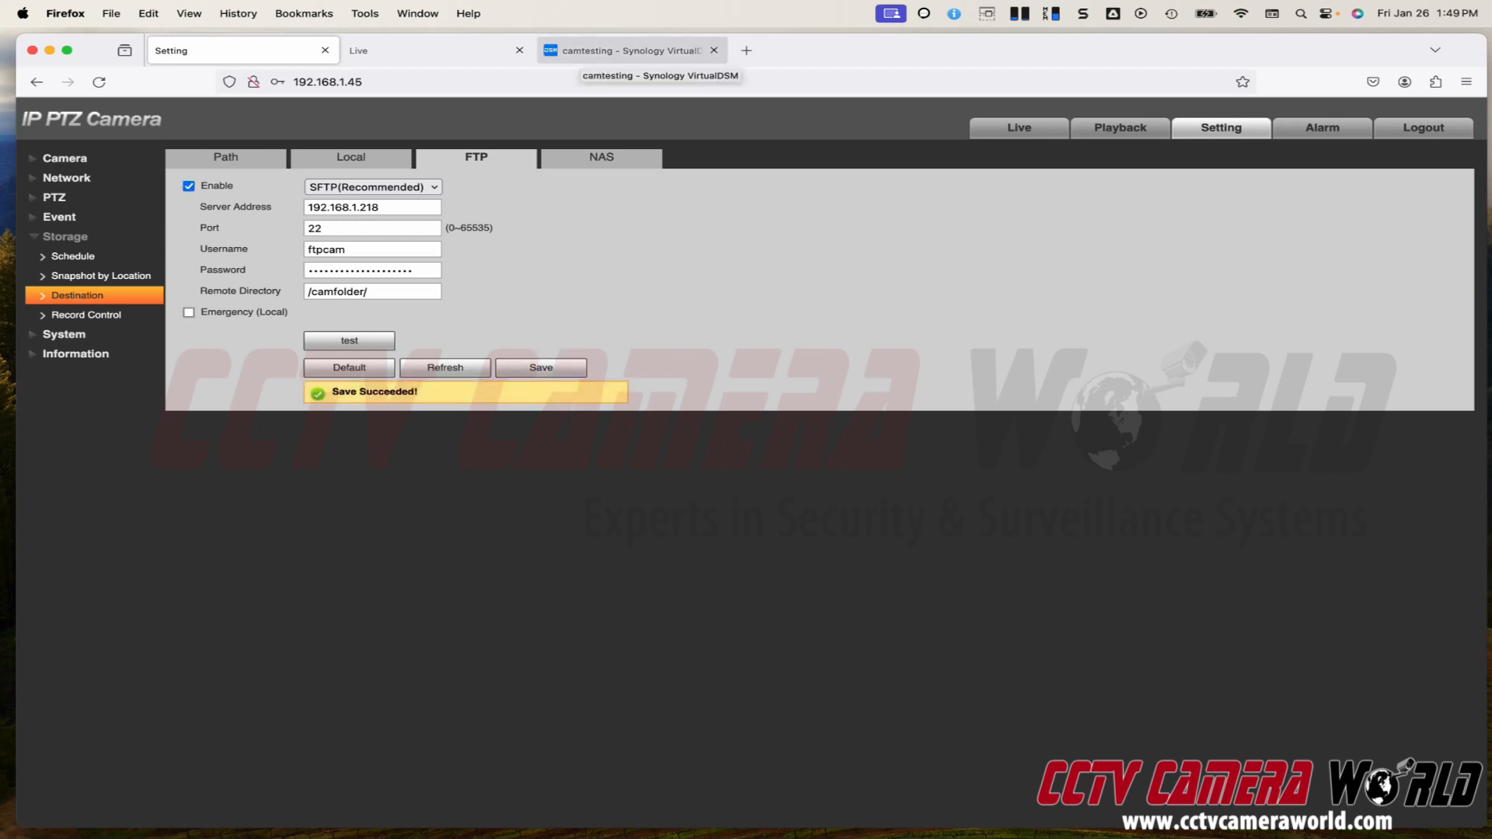
Refresh camfolder in Synology File Station and check the contents of the recreated PTZ_IP_Camera folder
click(629, 50)
click(330, 181)
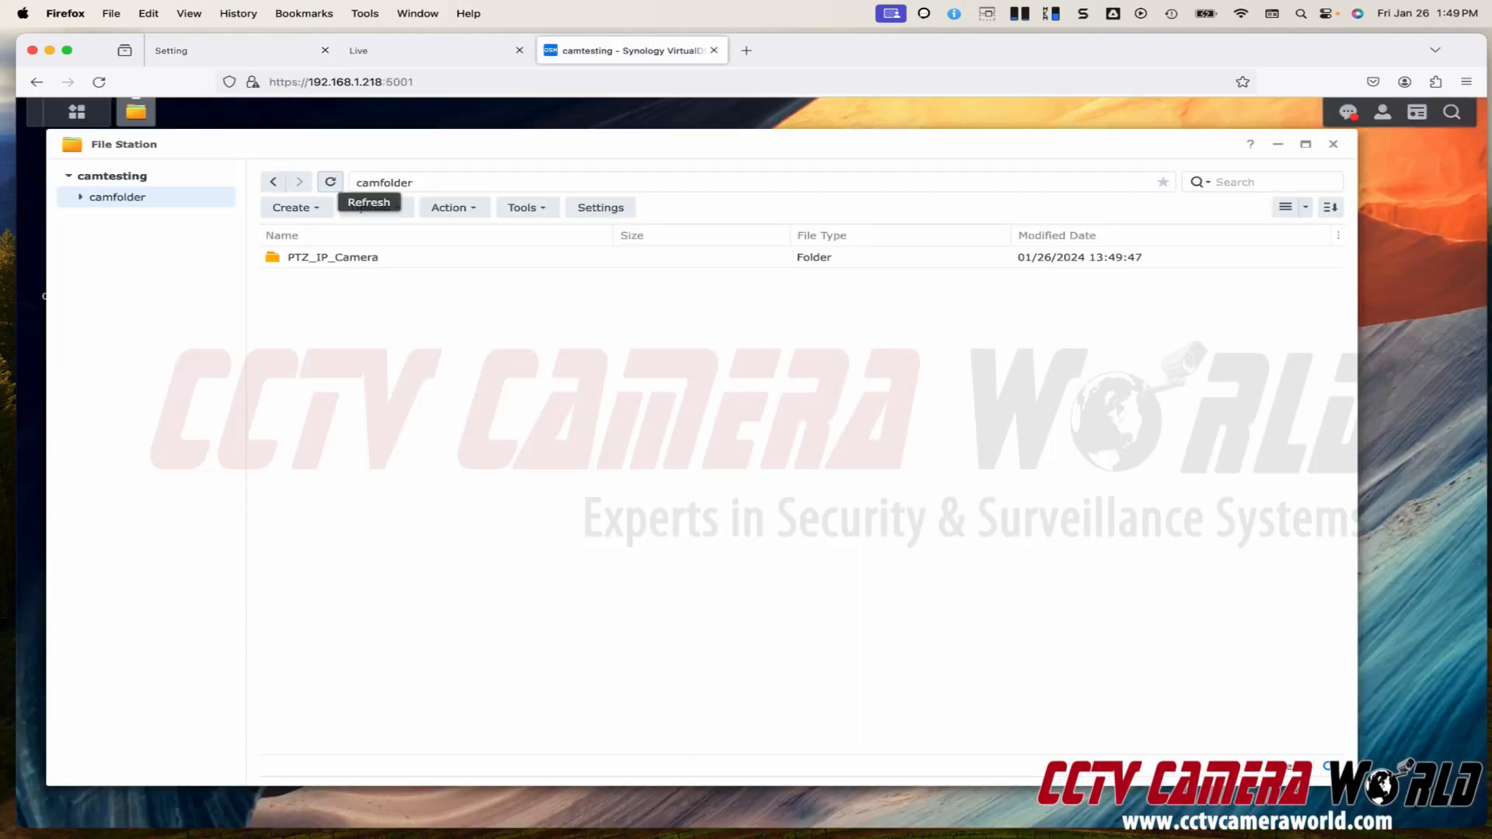
double_click(372, 257)
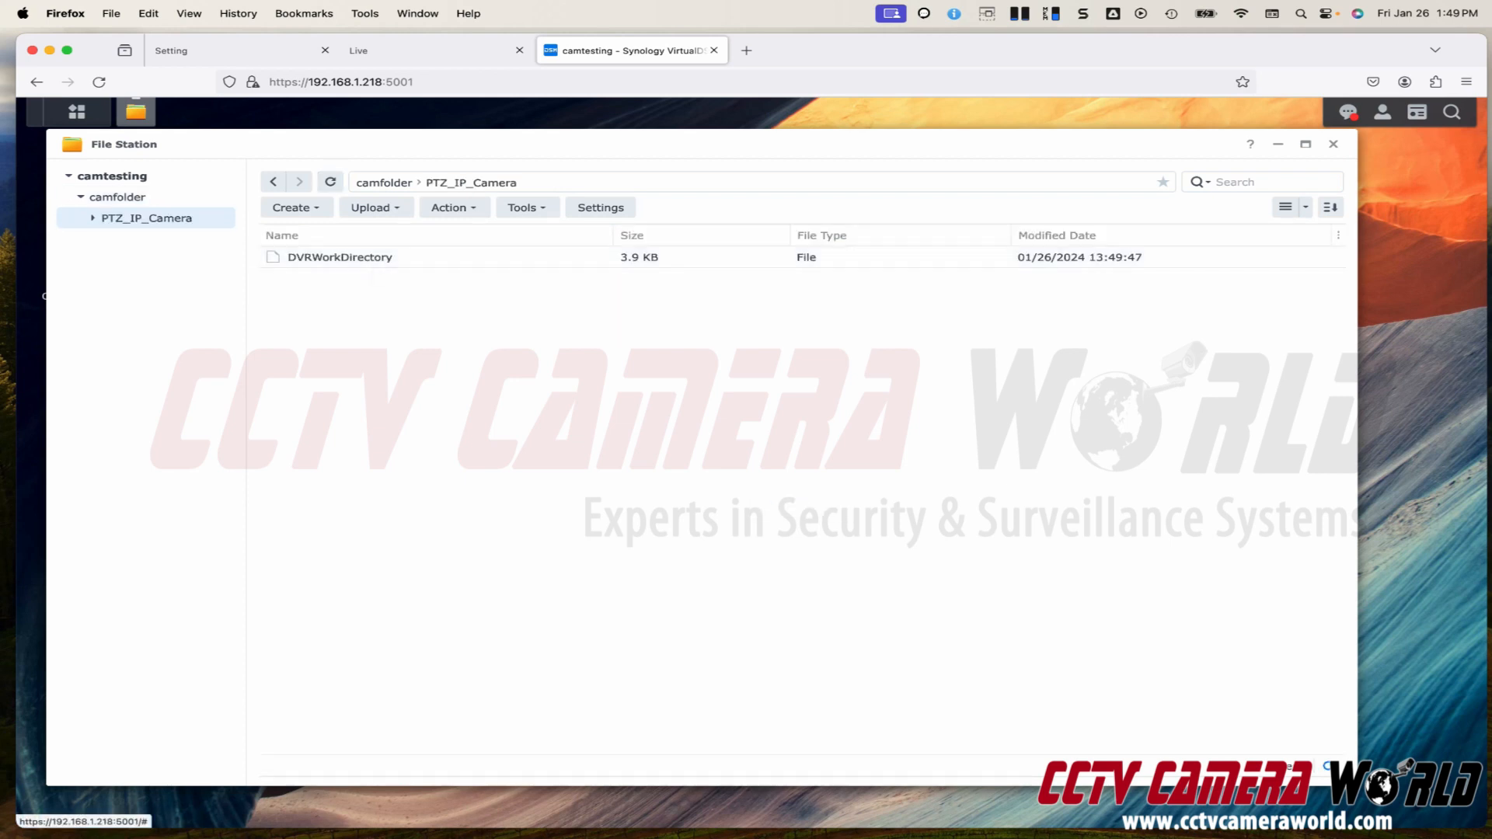
click(128, 199)
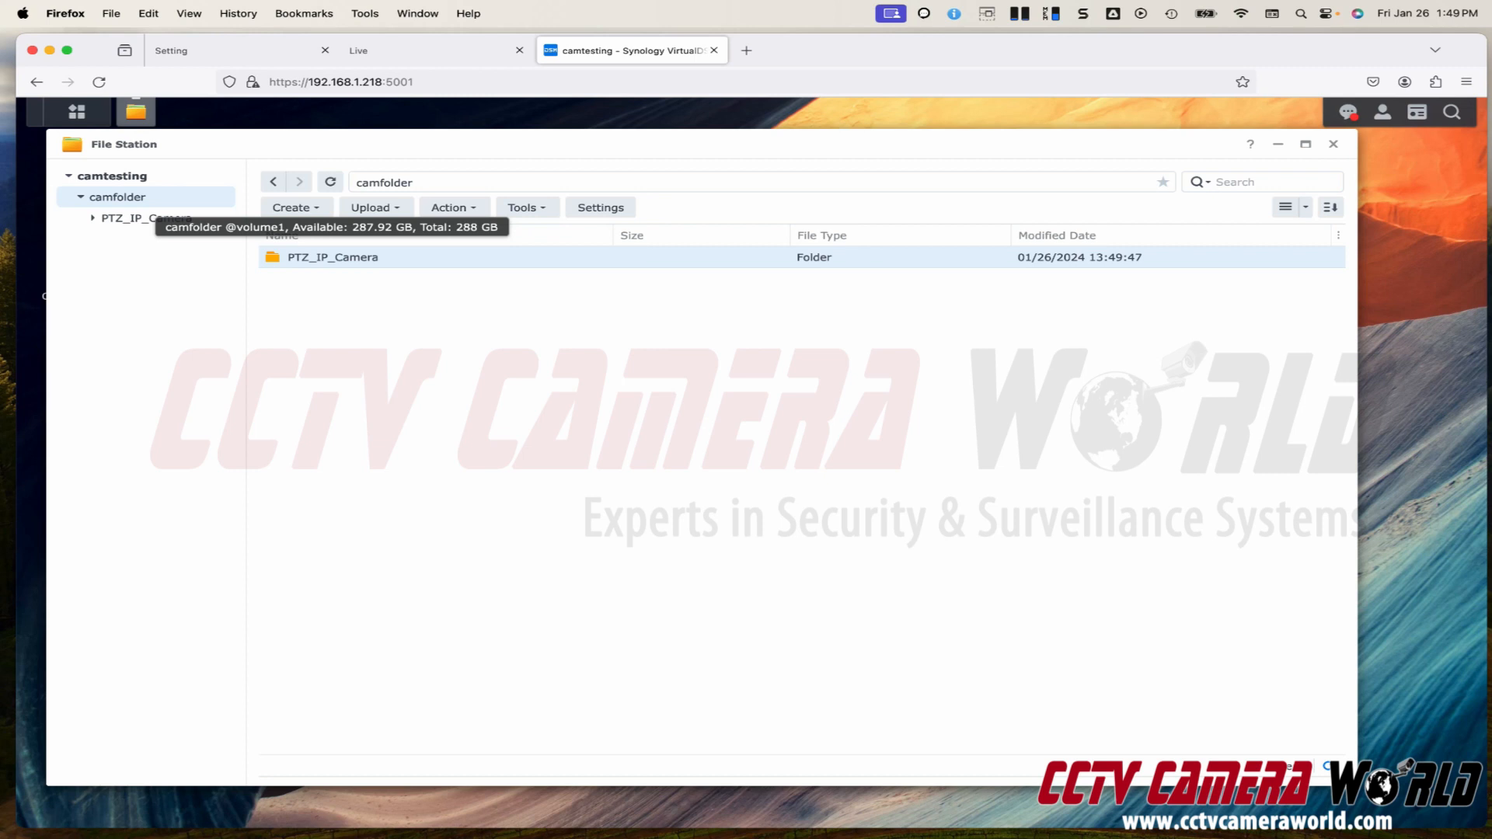
Return to the PTZ camera's settings and open the snapshot options of its video configuration
click(233, 50)
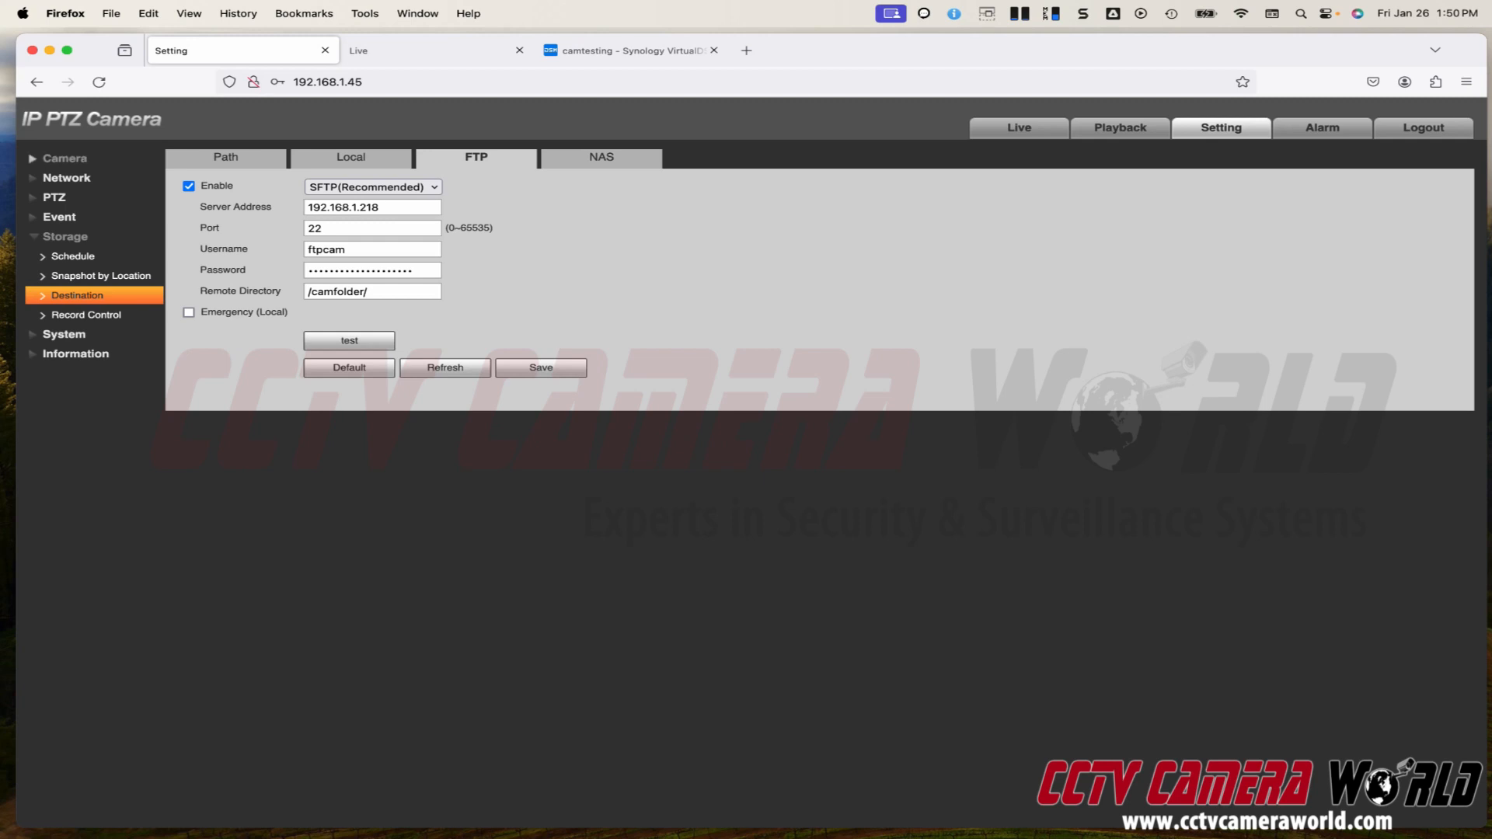
click(107, 161)
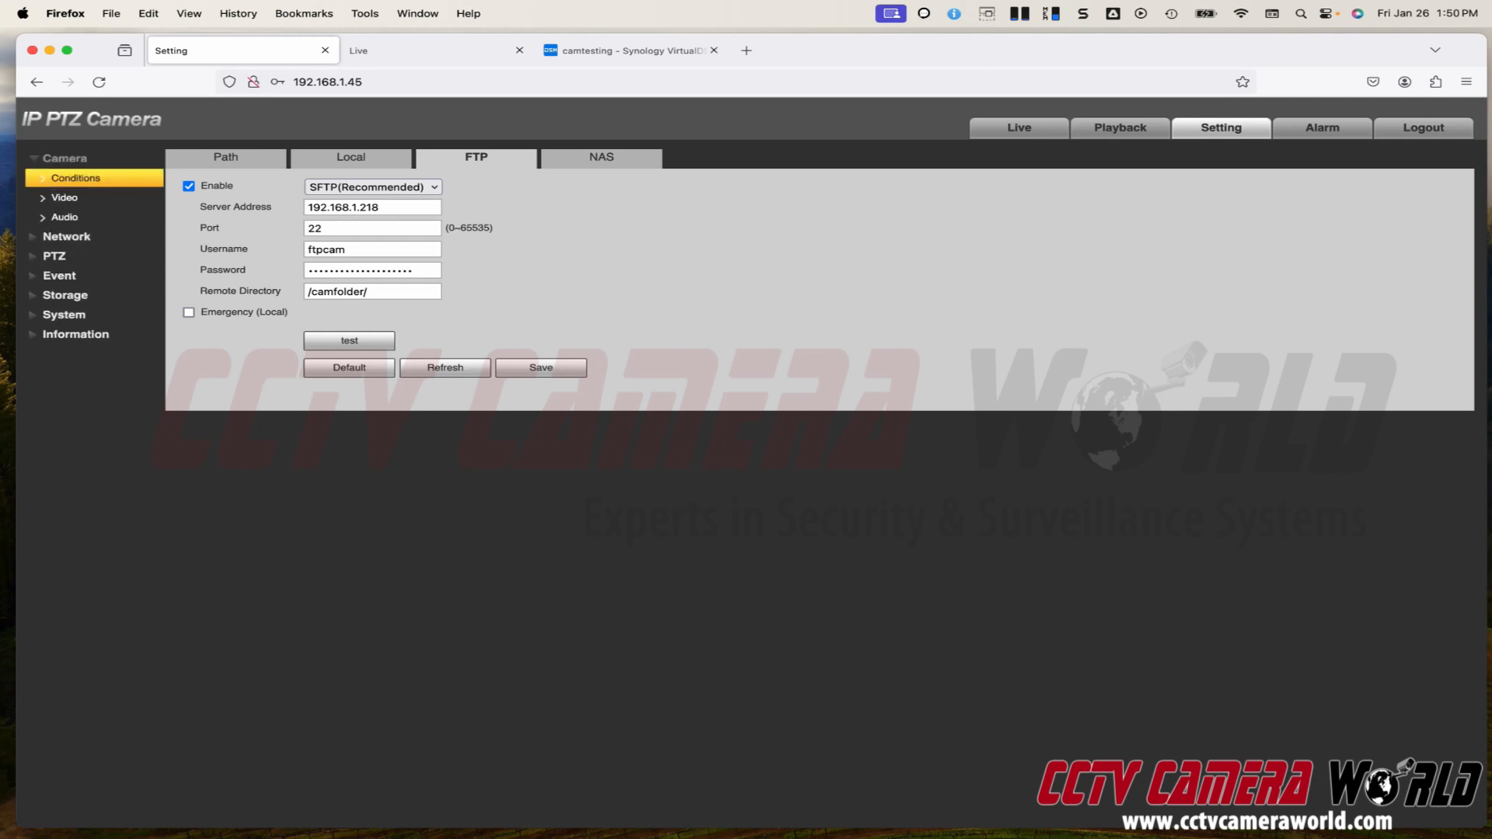
click(91, 180)
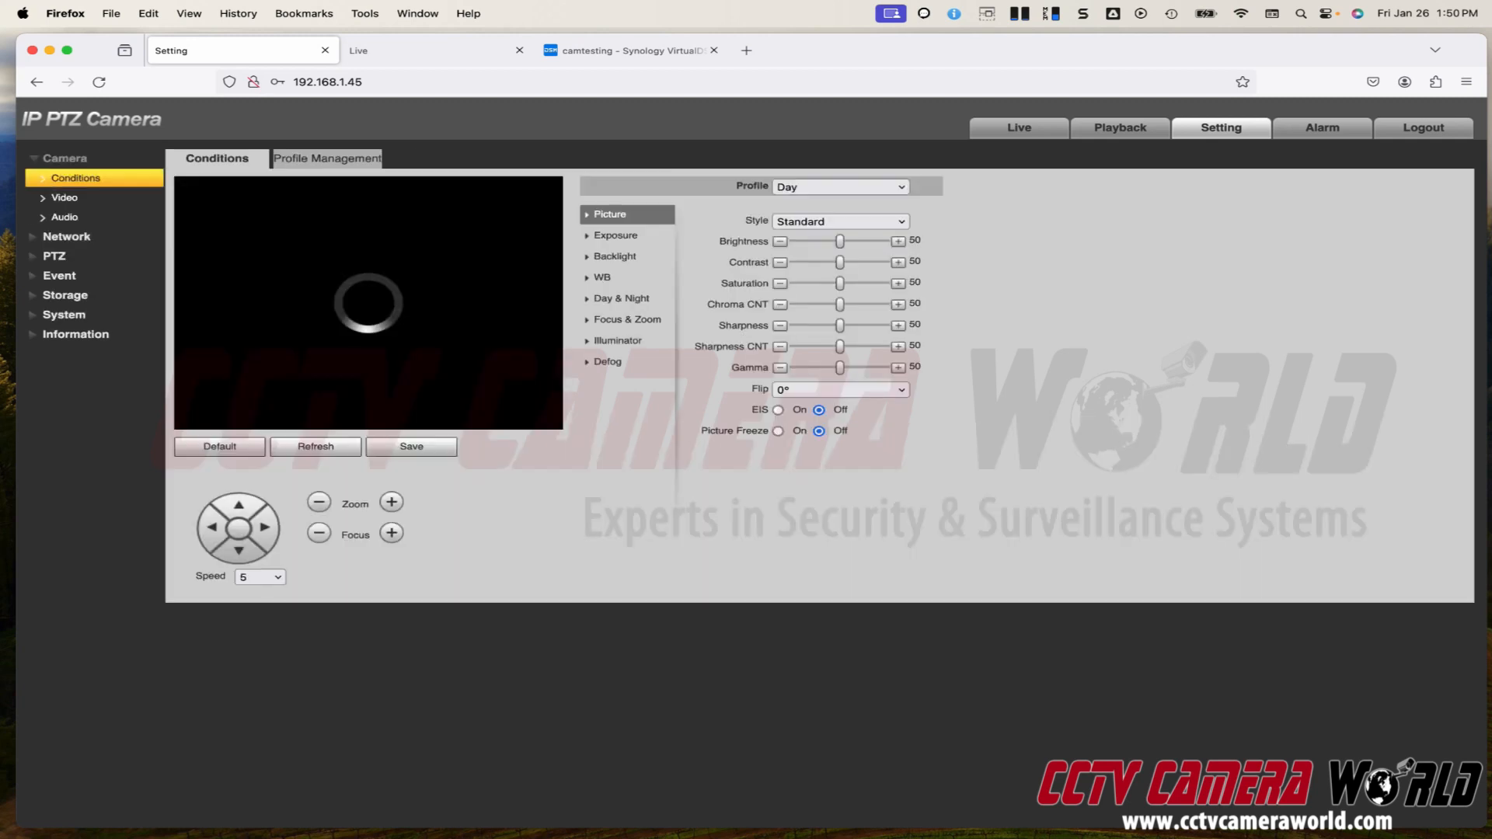
click(88, 201)
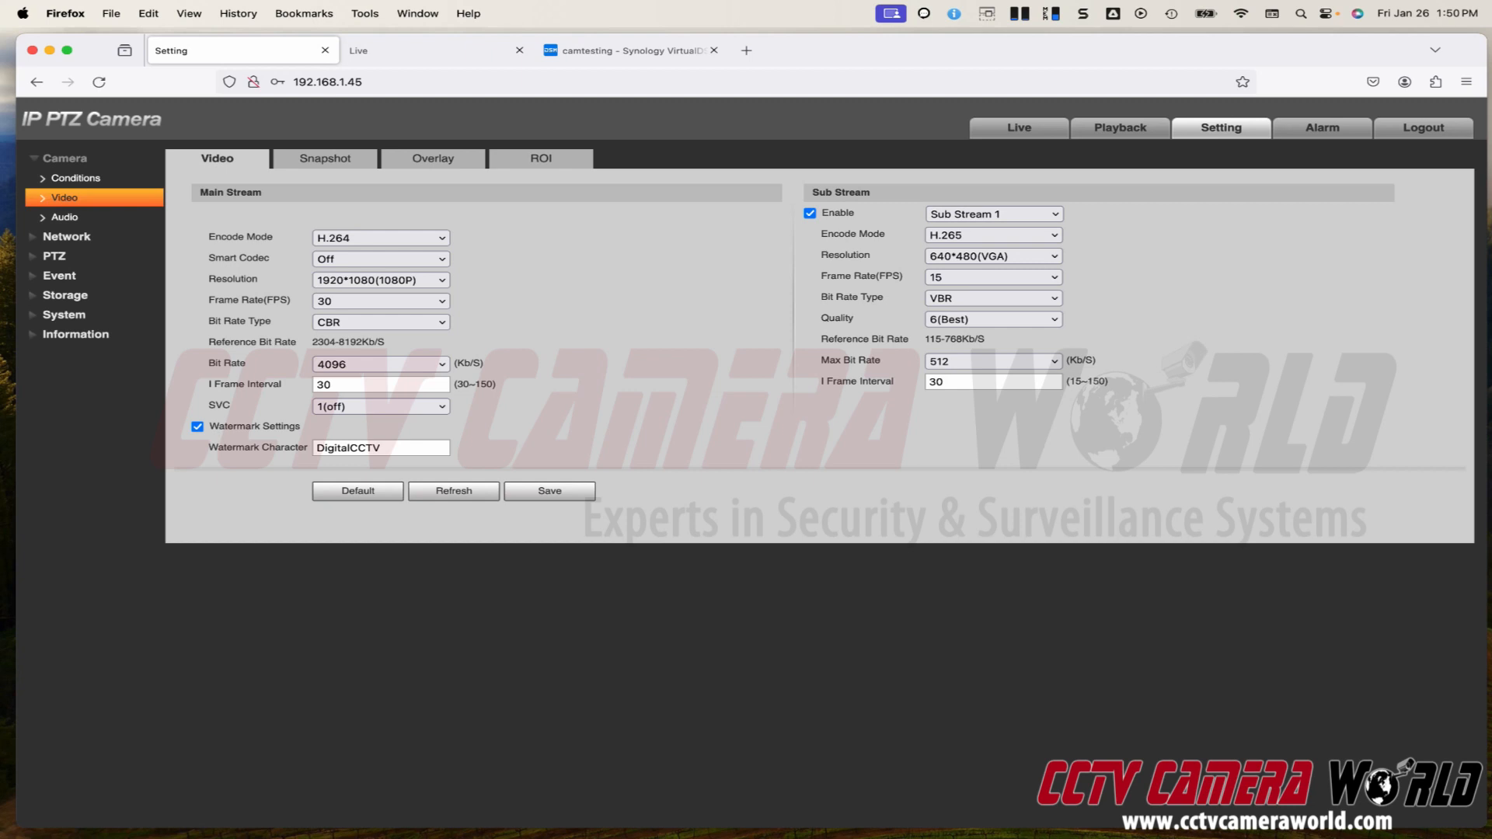
click(325, 158)
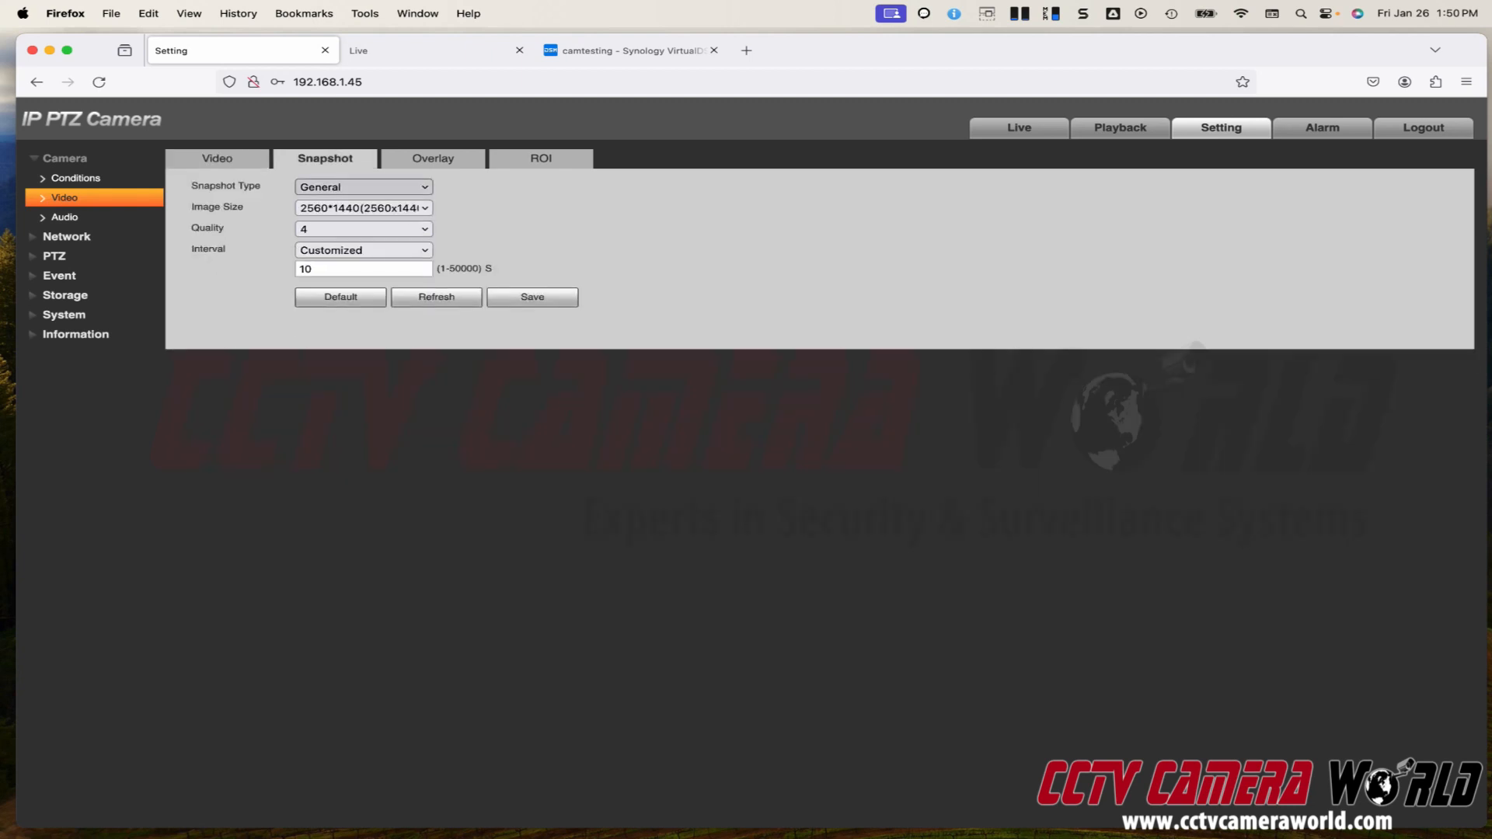
Switch the snapshot type to Event and review its image size, quality and interval options
click(363, 188)
click(363, 228)
click(363, 187)
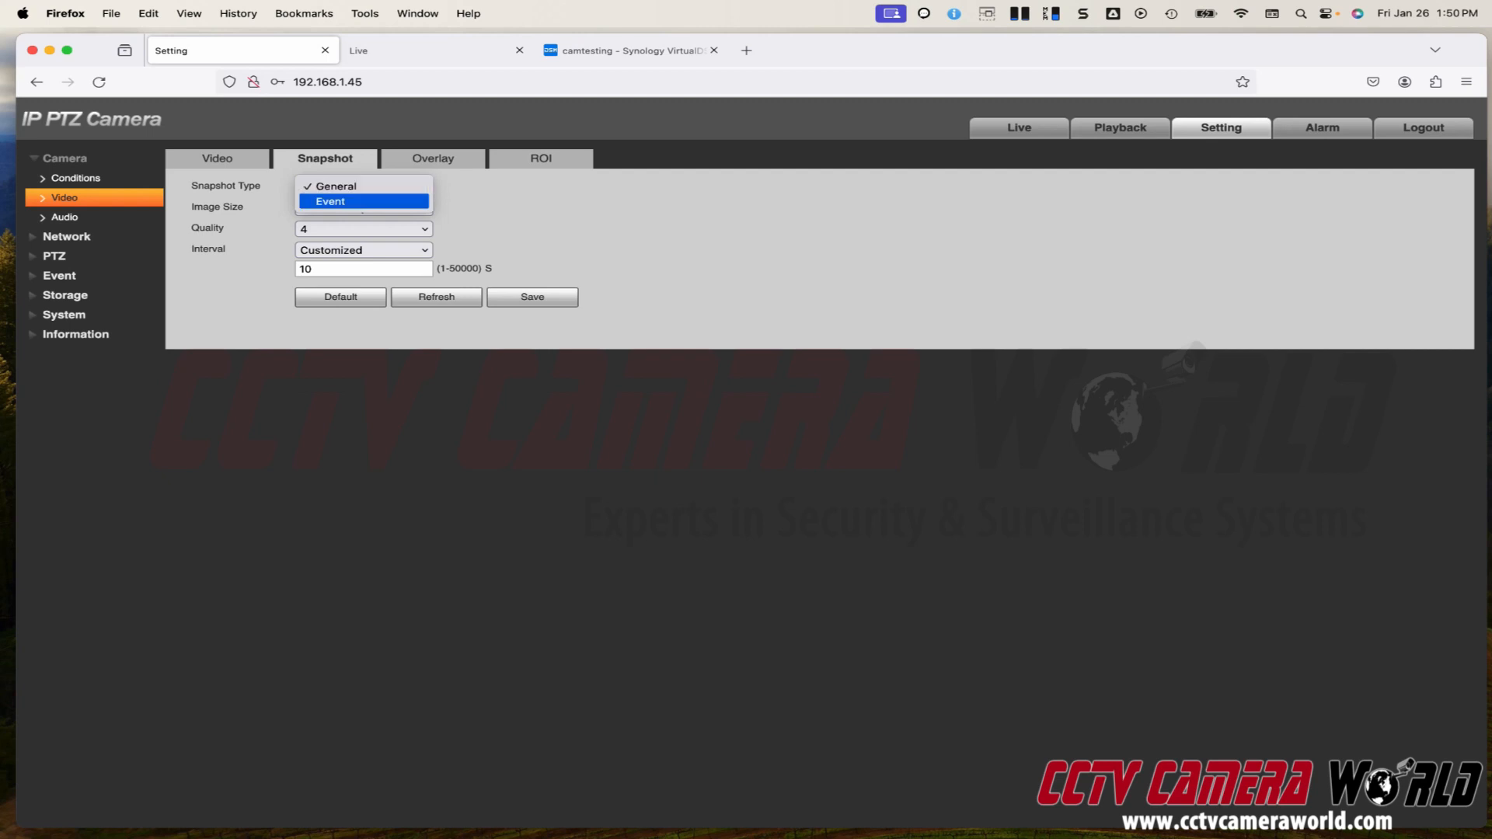
click(357, 202)
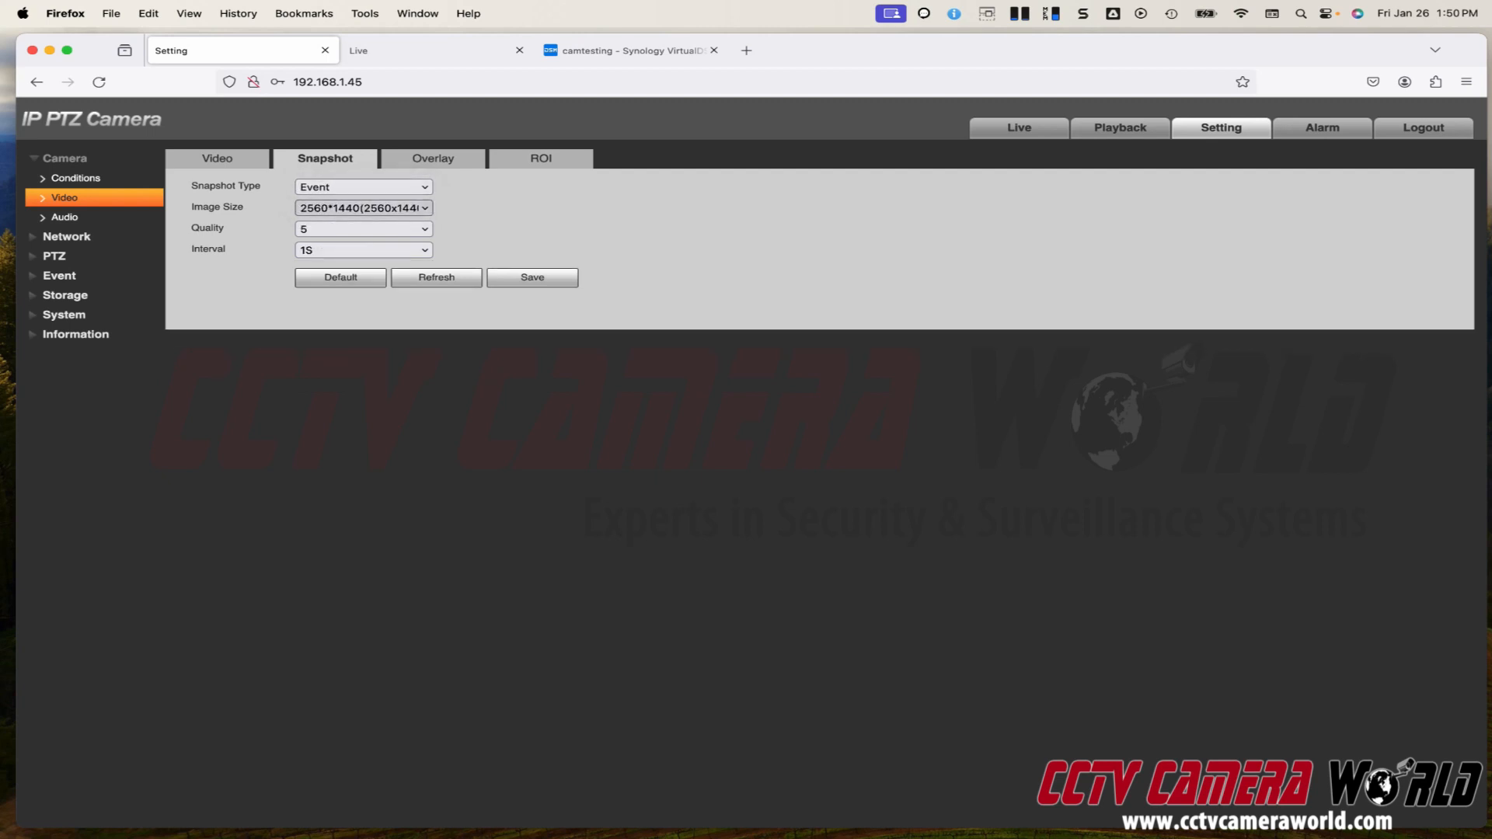
click(363, 208)
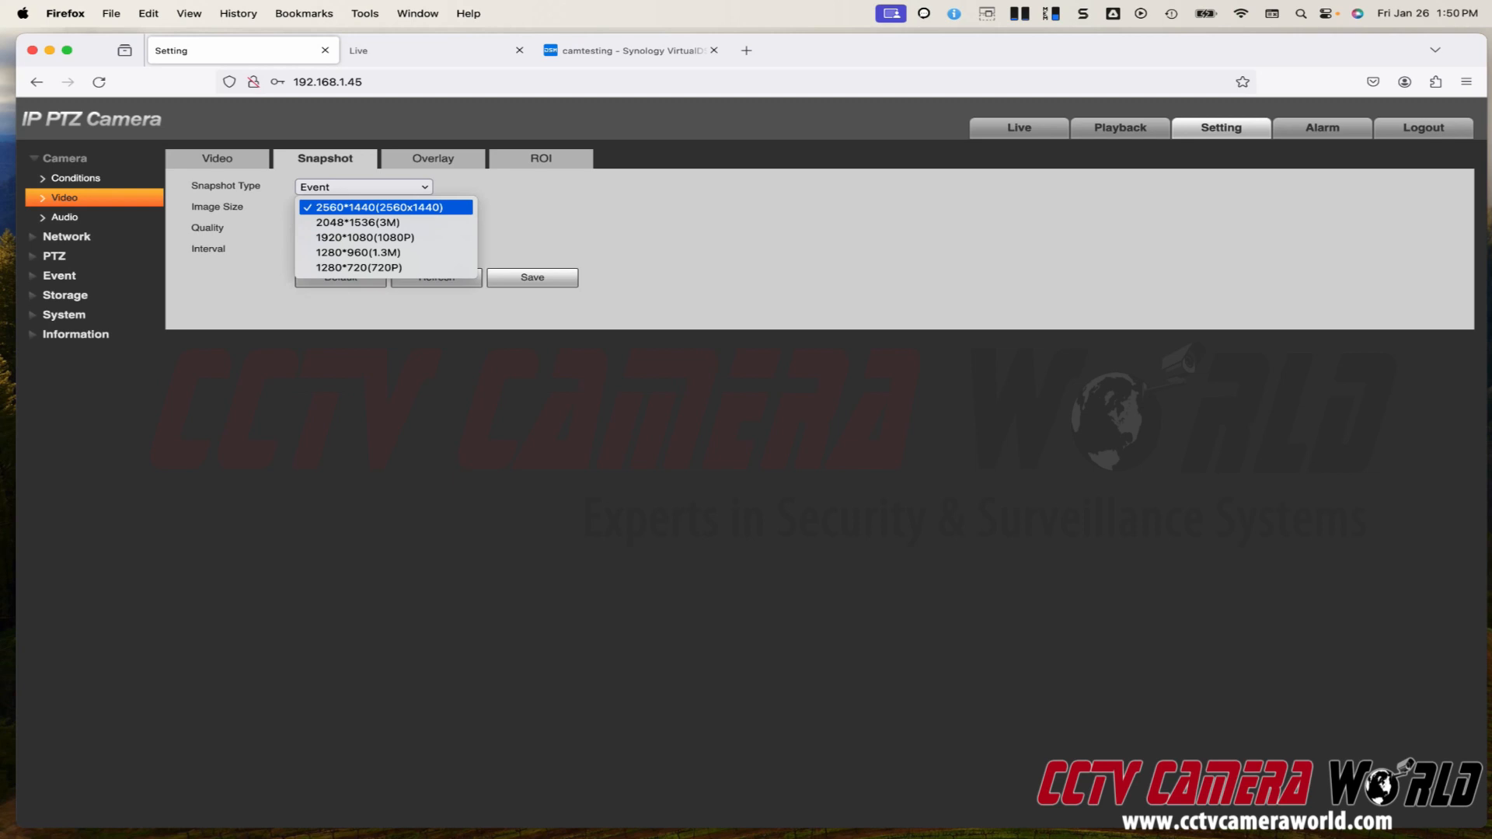
click(363, 208)
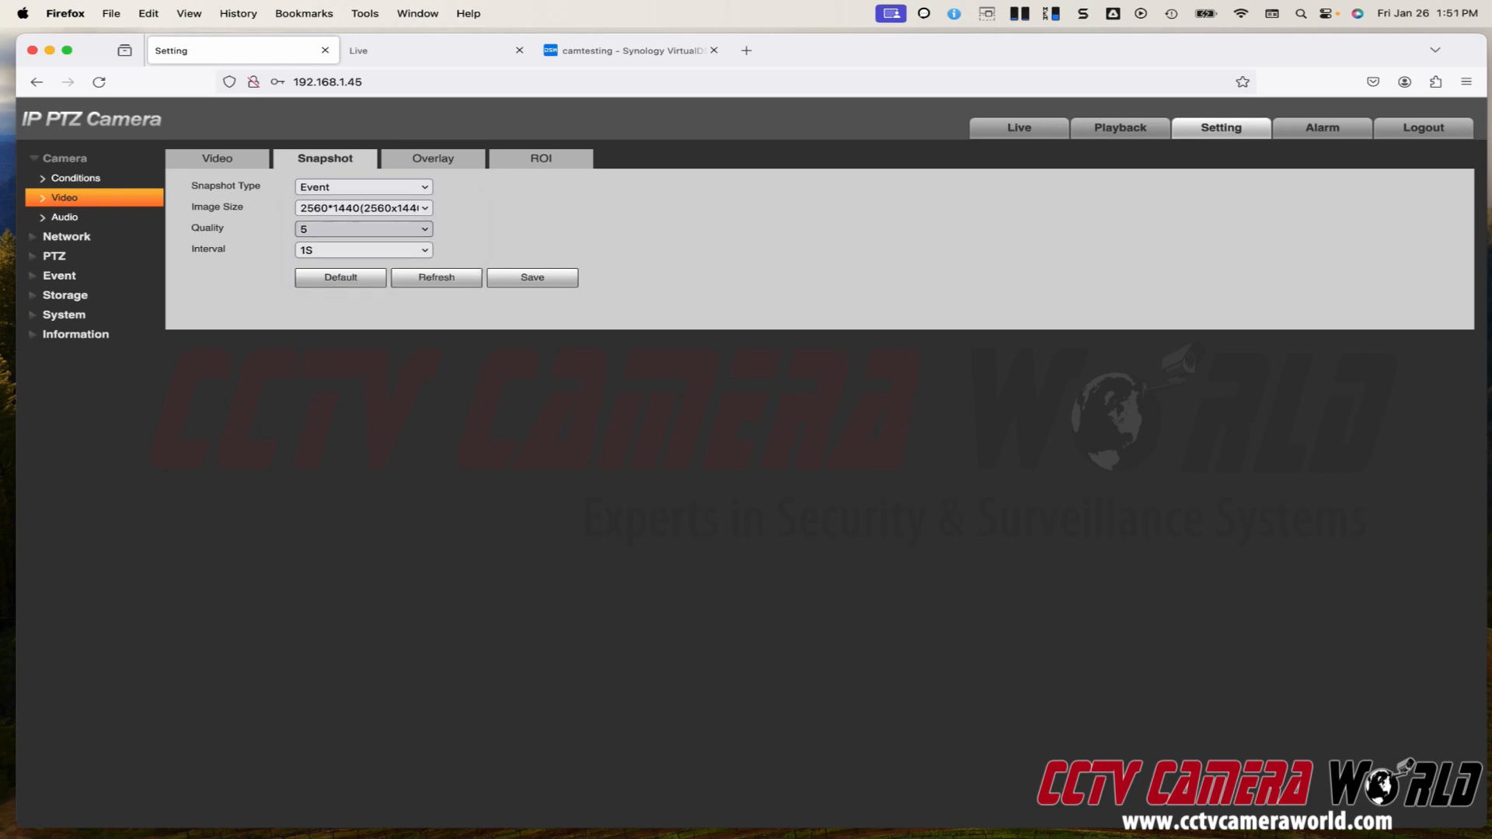
click(363, 228)
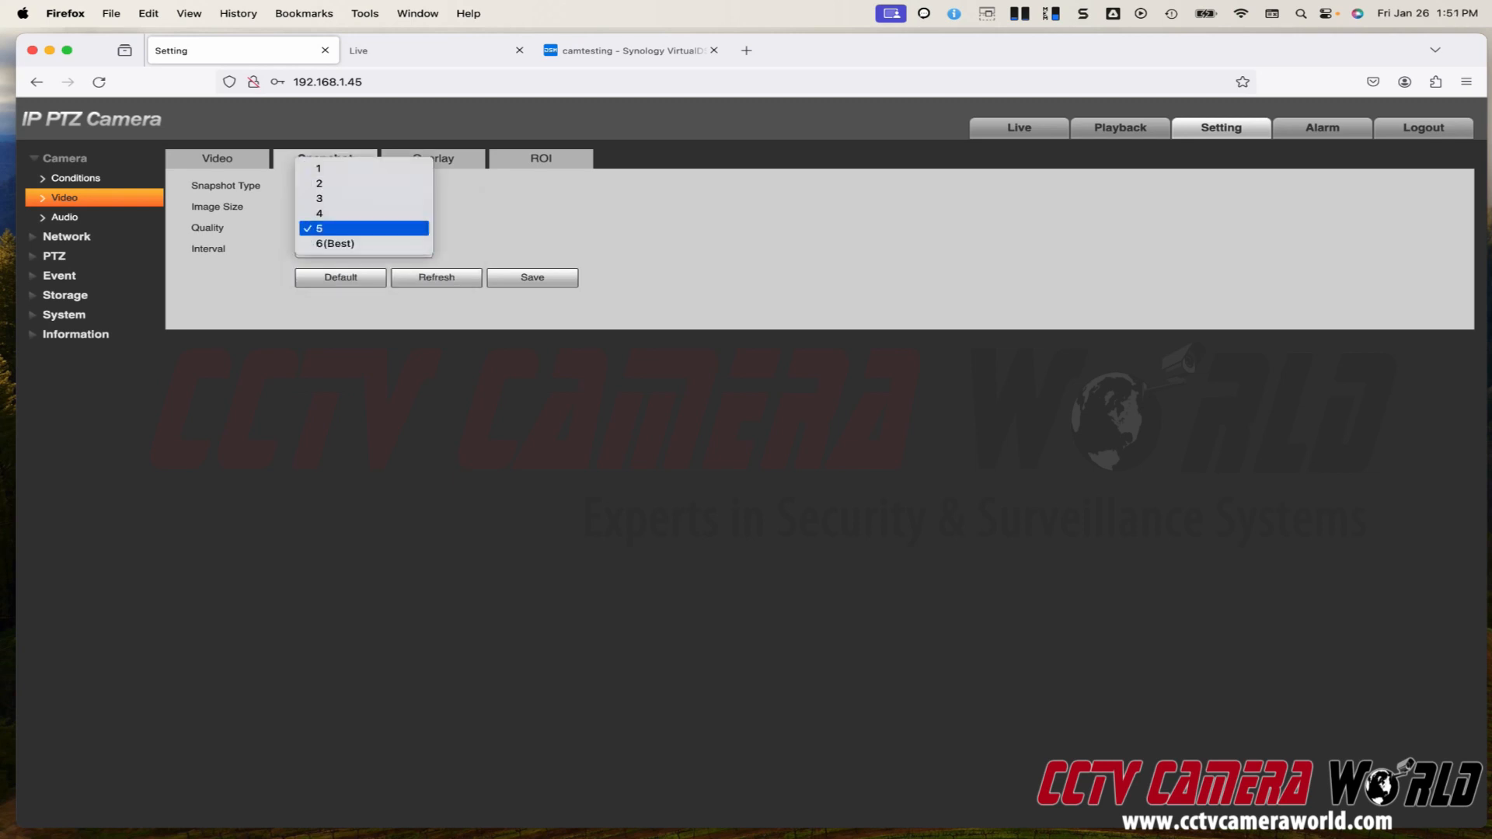
click(364, 227)
click(363, 249)
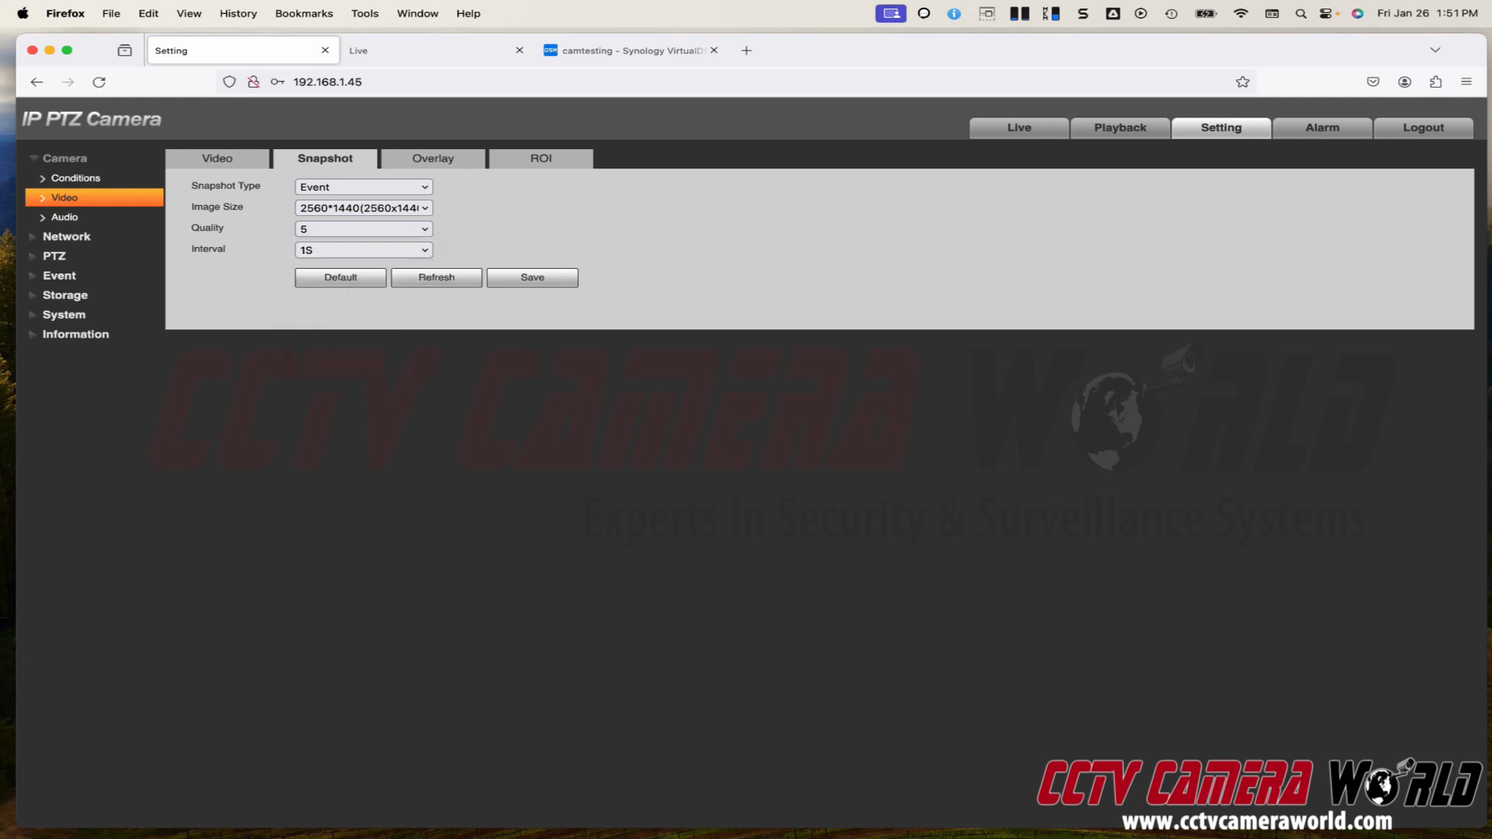
Set the snapshot type to General with a 2560*1440 image size, quality 4 and a customized 10-second interval, and save
click(364, 187)
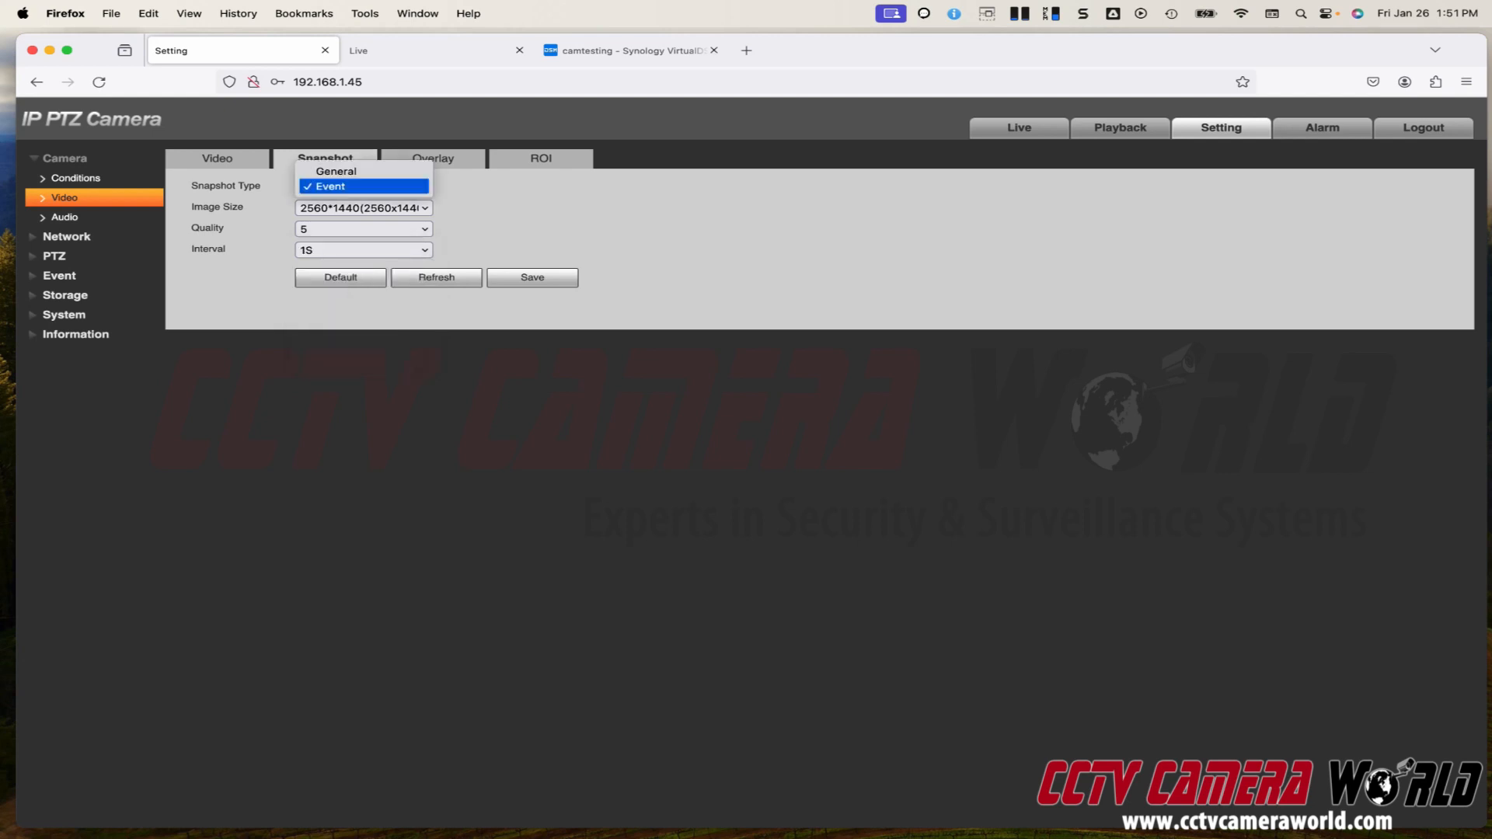
click(334, 174)
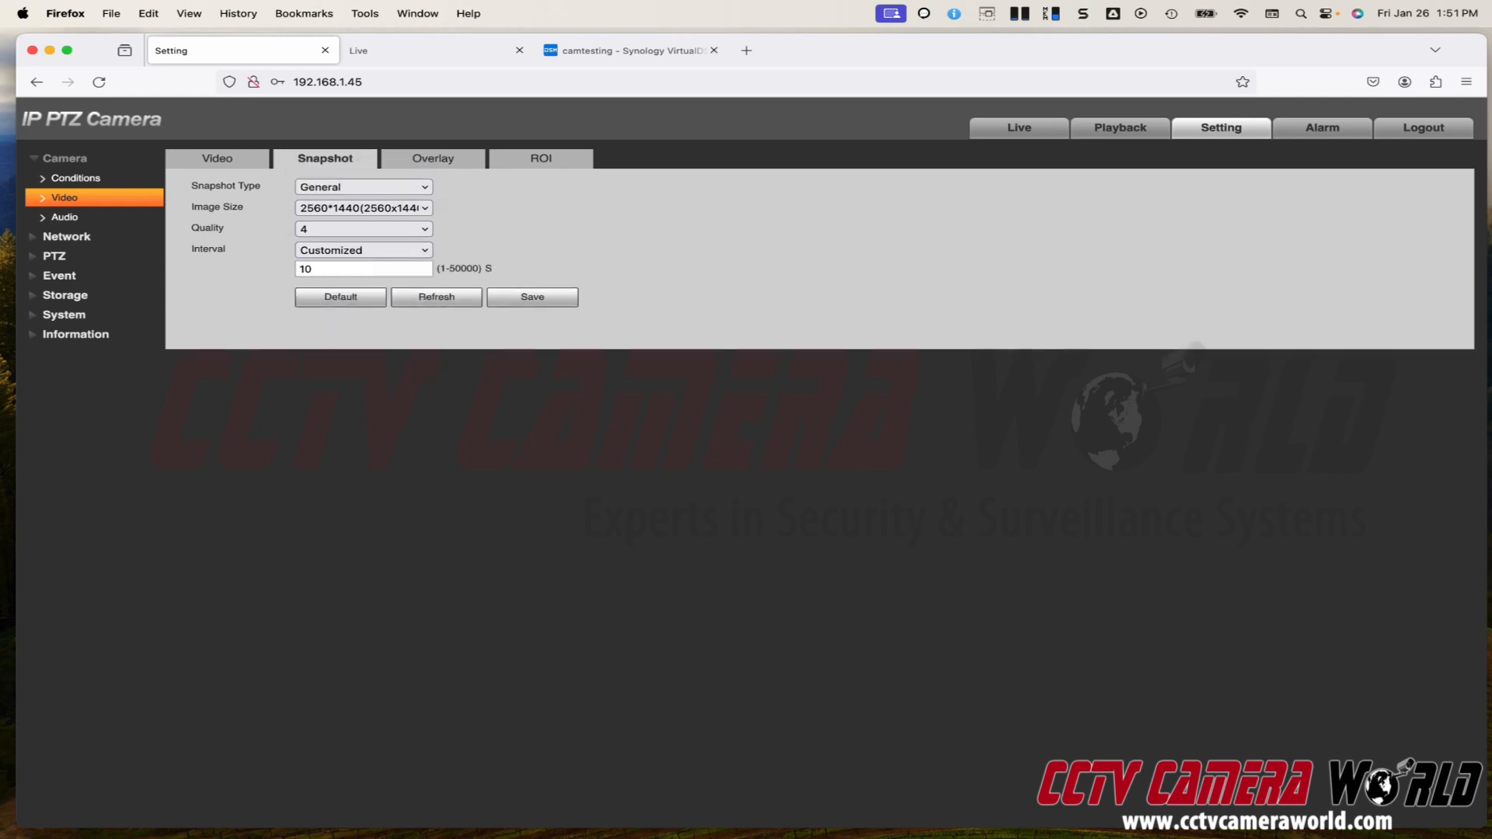
click(363, 208)
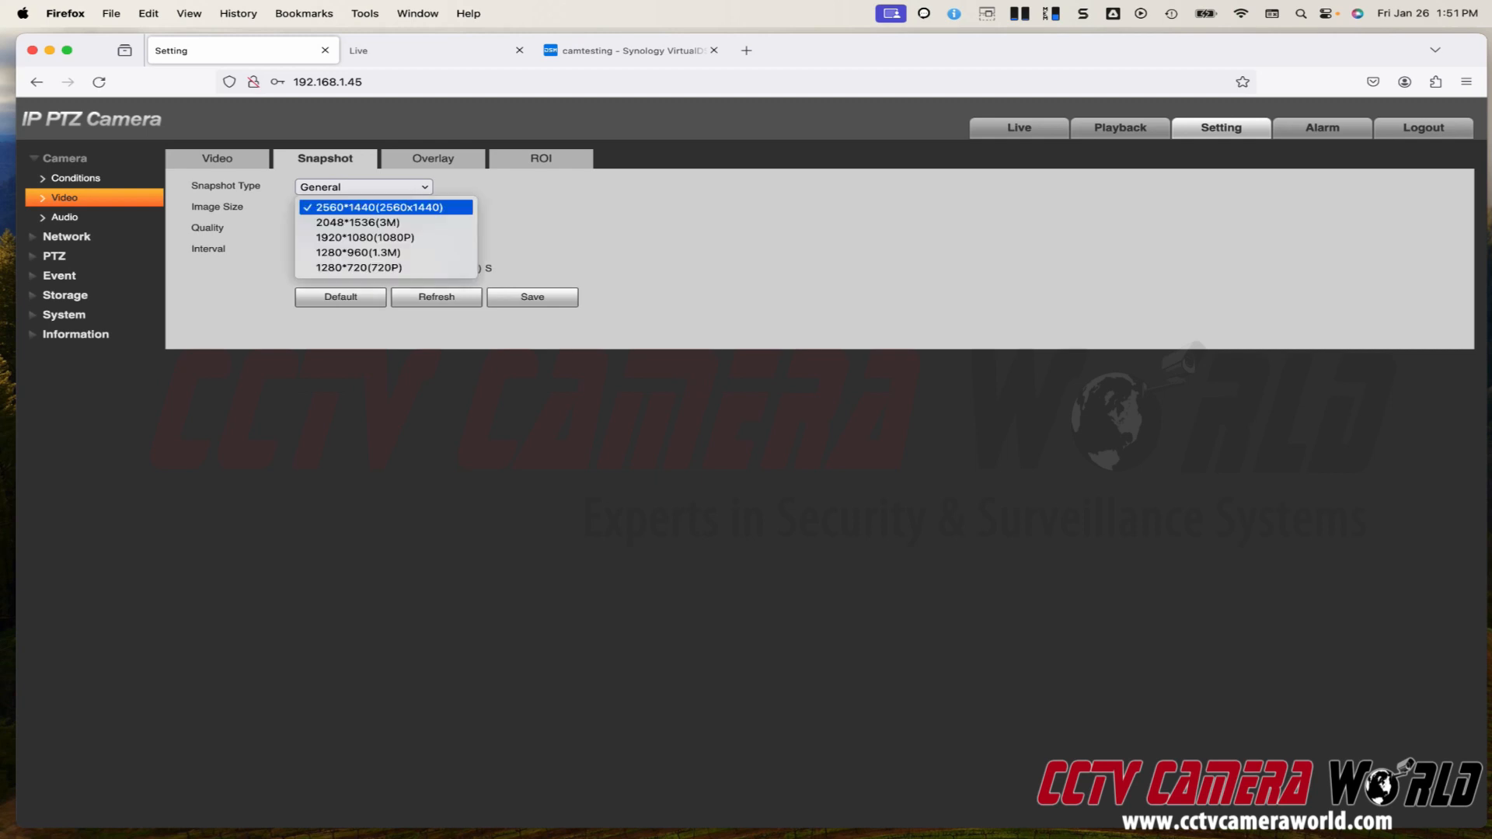
click(379, 207)
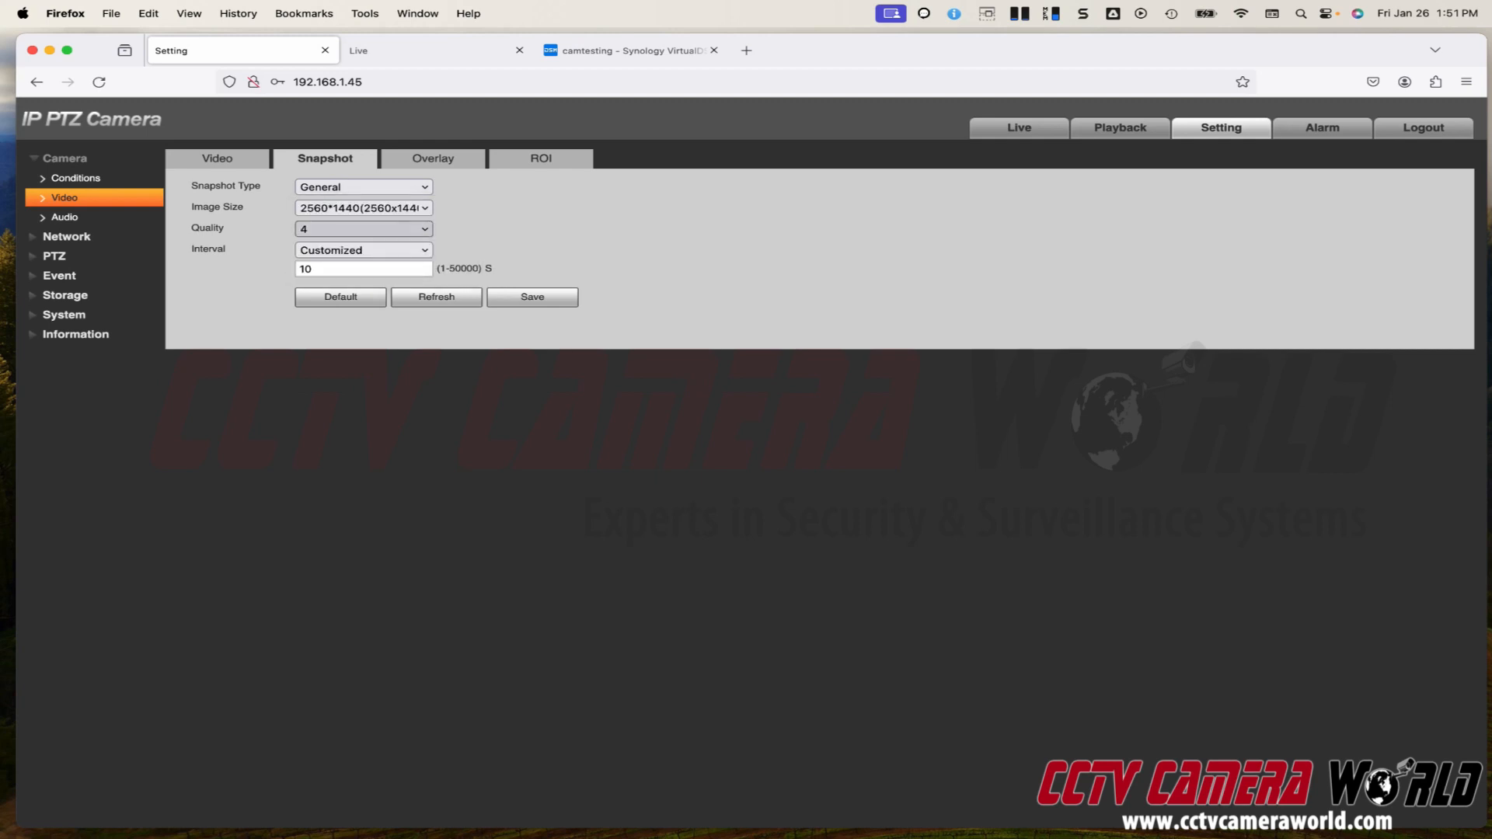
click(364, 229)
click(363, 229)
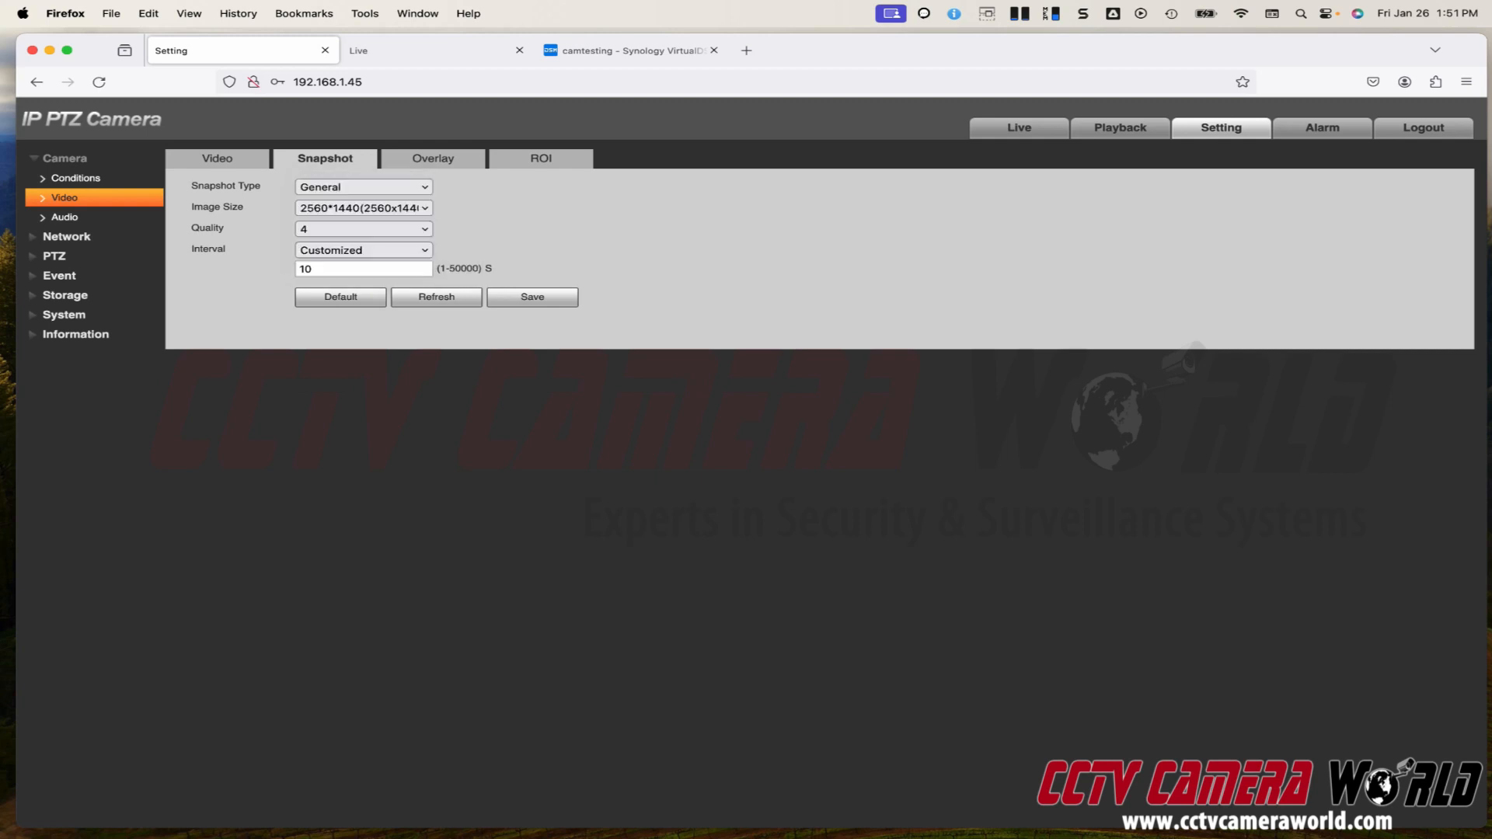
click(363, 250)
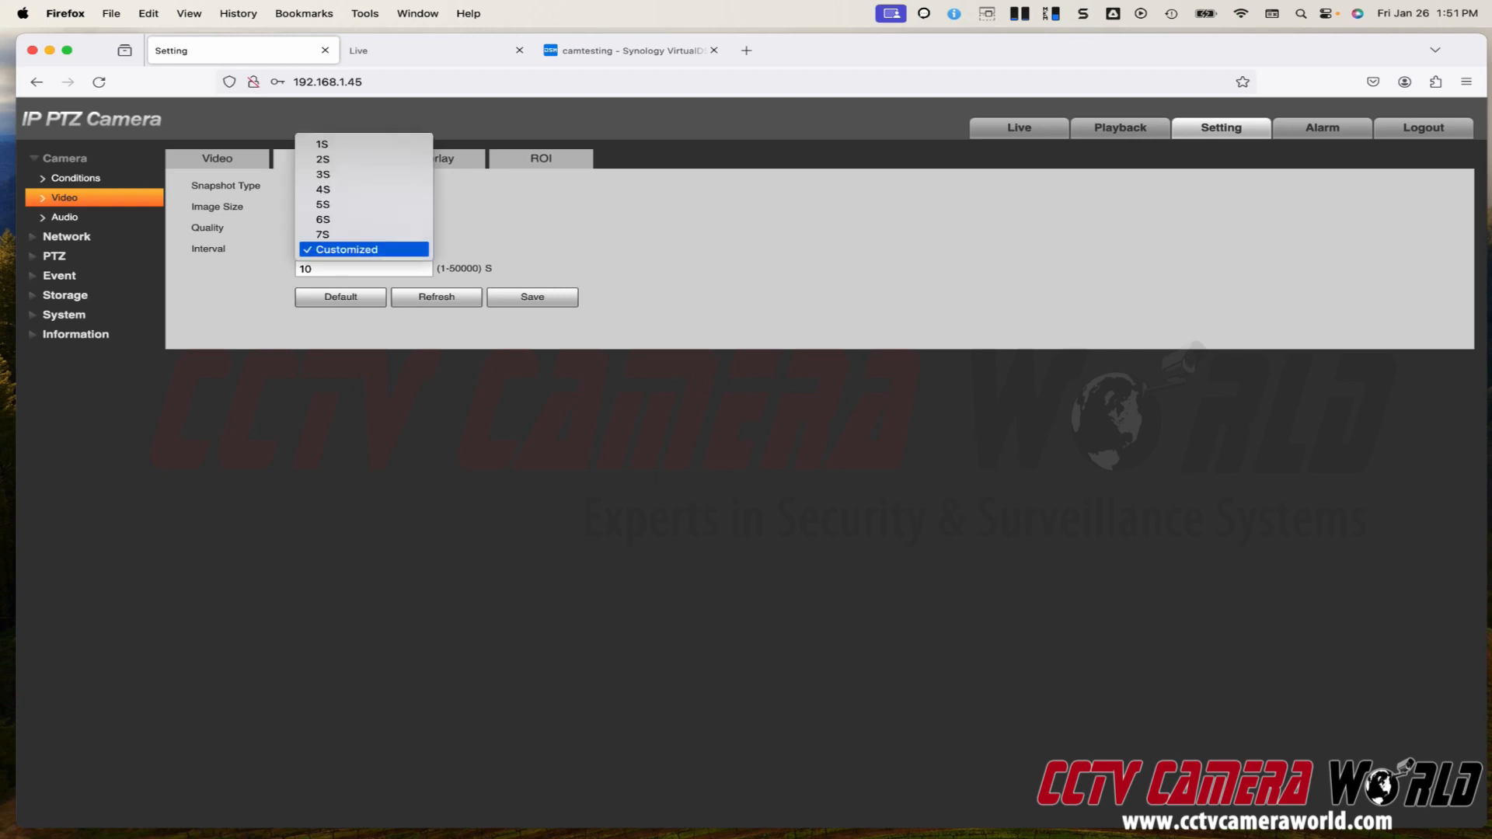
click(363, 249)
click(364, 249)
click(364, 250)
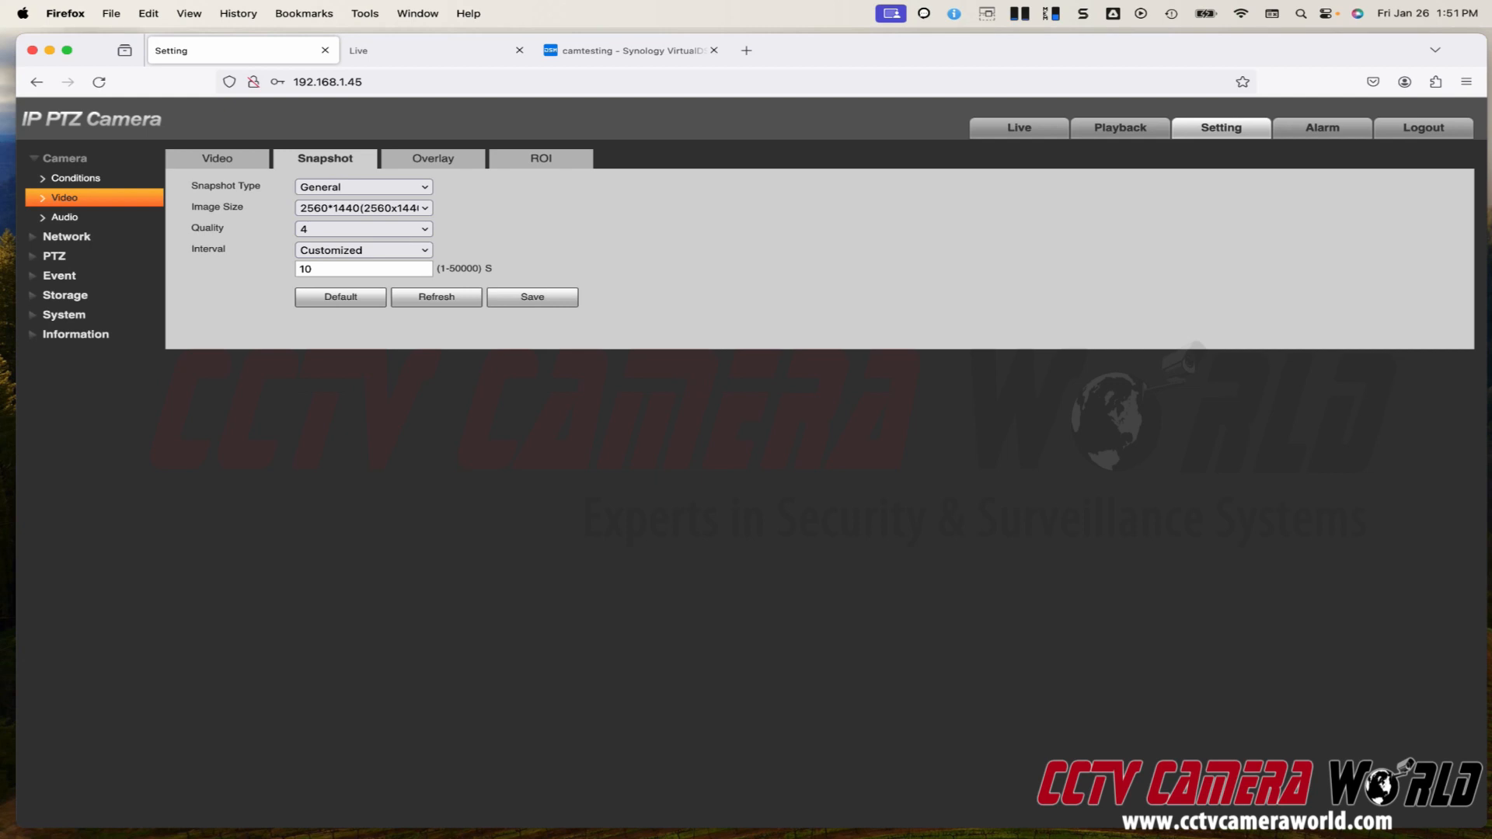
click(532, 296)
Set Period1 of the storage snapshot schedule to General instead of Event for all days, and save the schedule
click(116, 297)
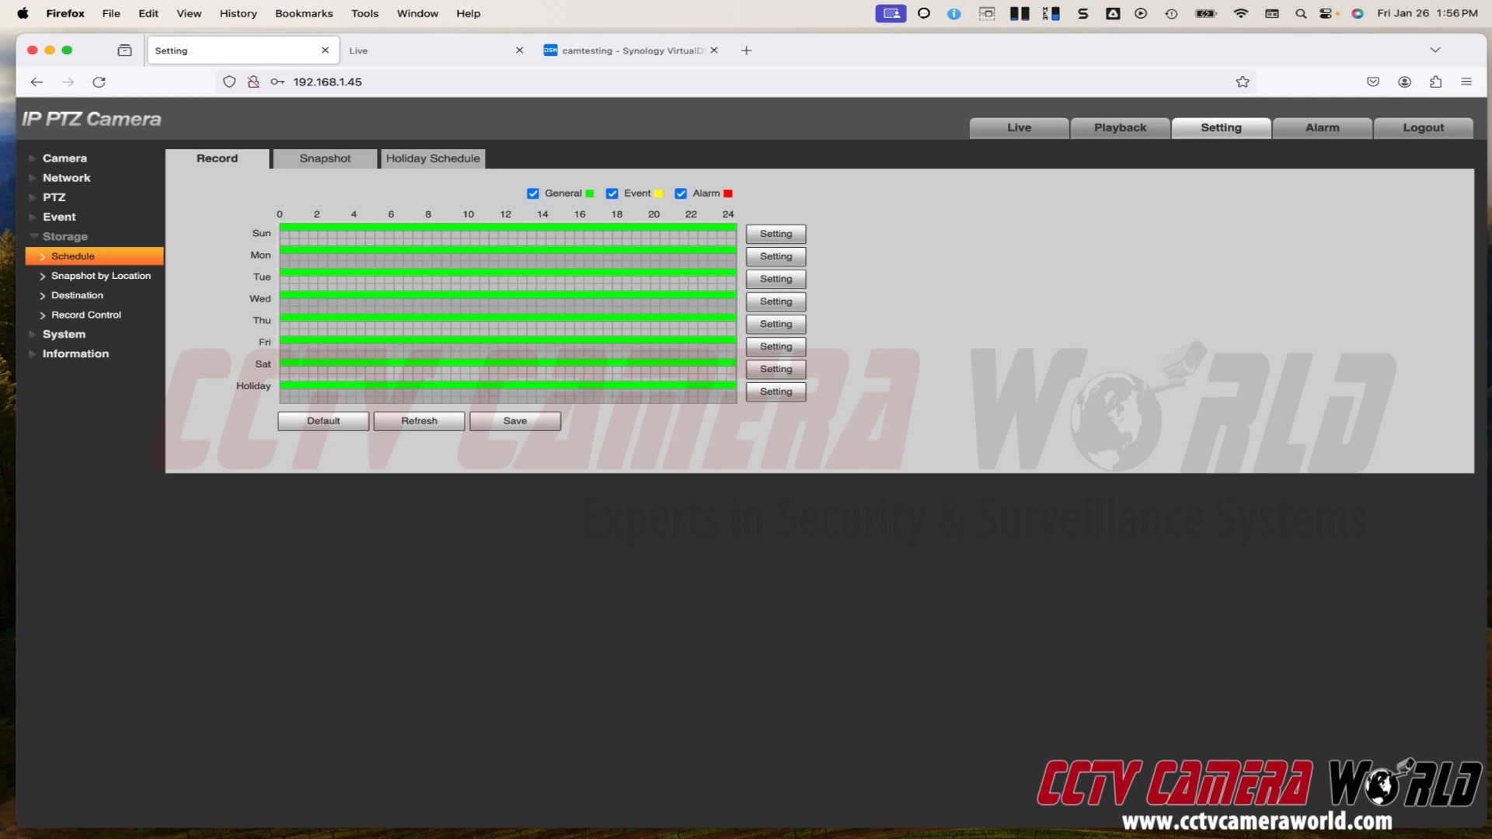
click(325, 159)
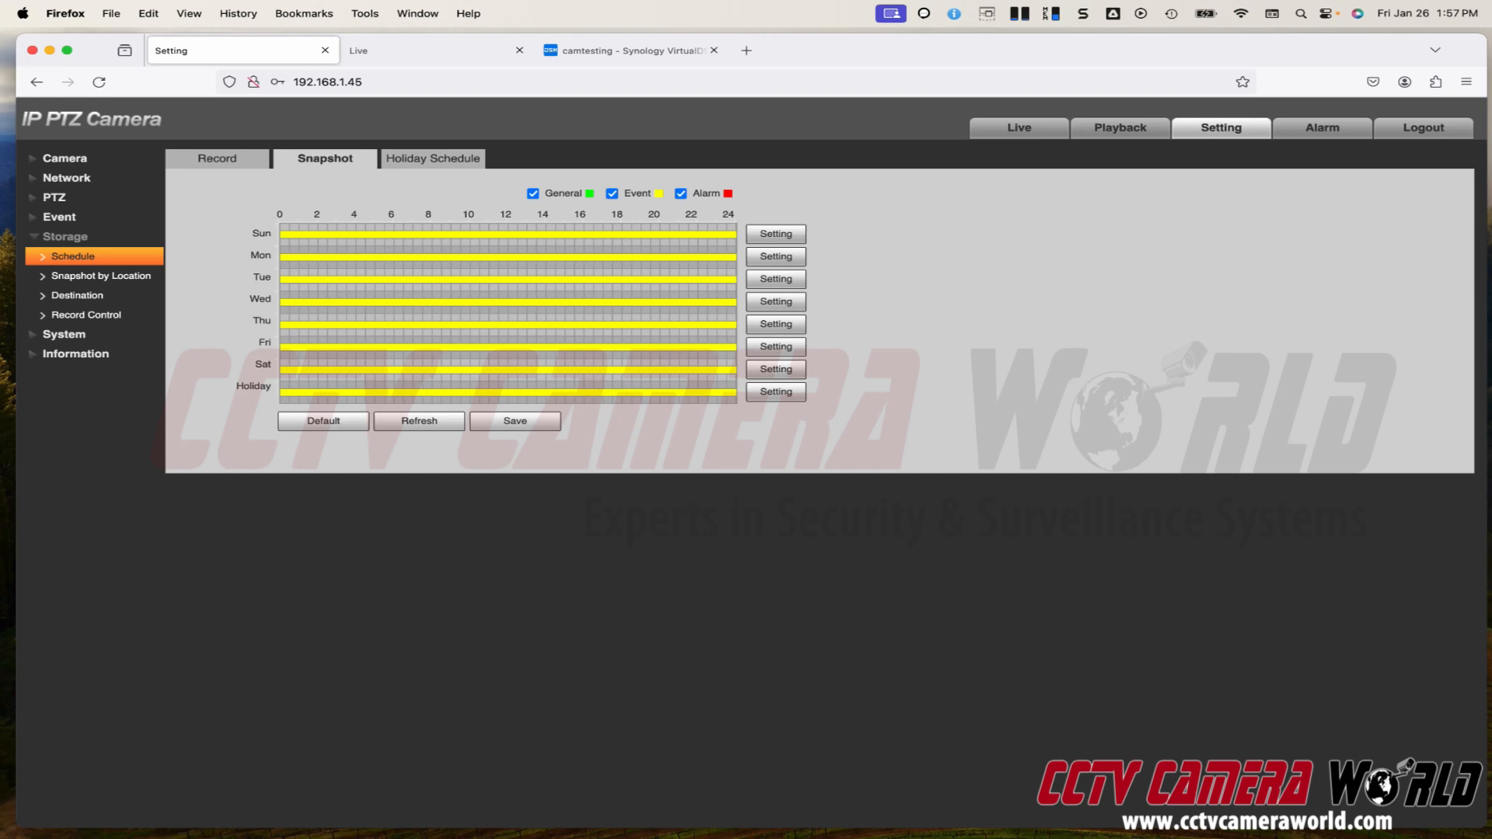
click(775, 233)
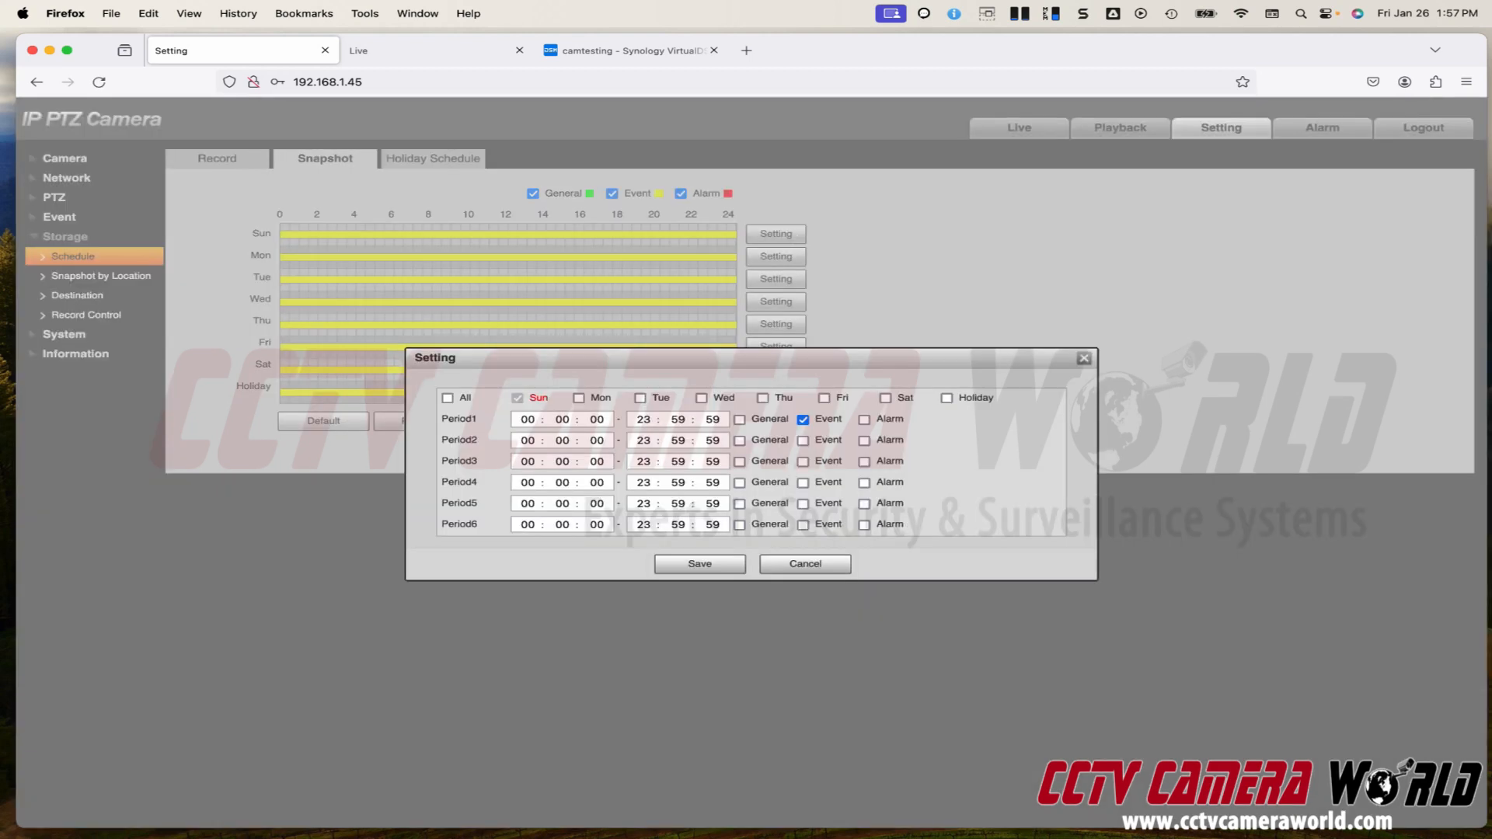
click(447, 398)
click(739, 420)
click(803, 420)
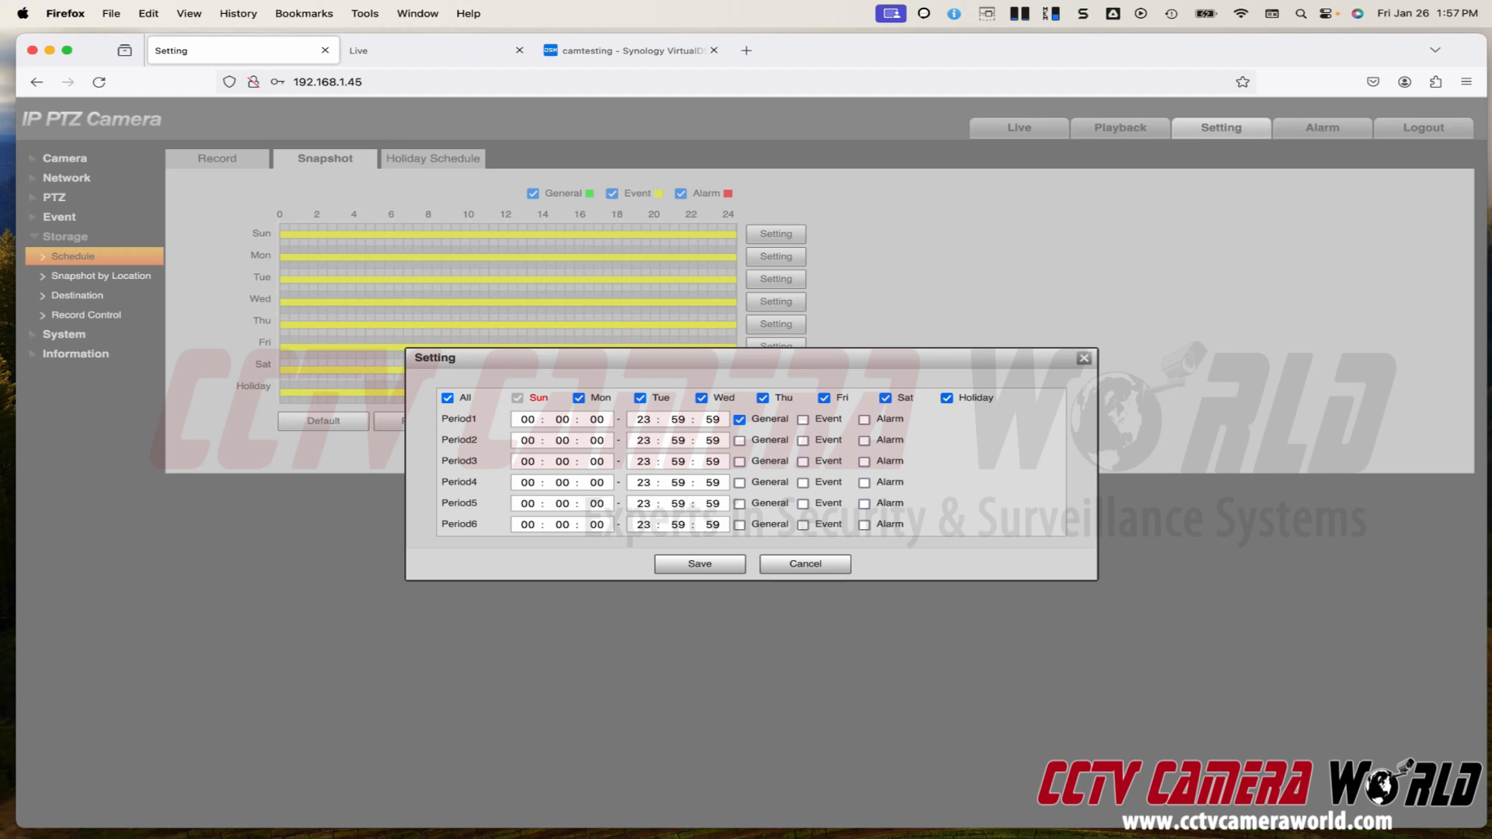
click(699, 564)
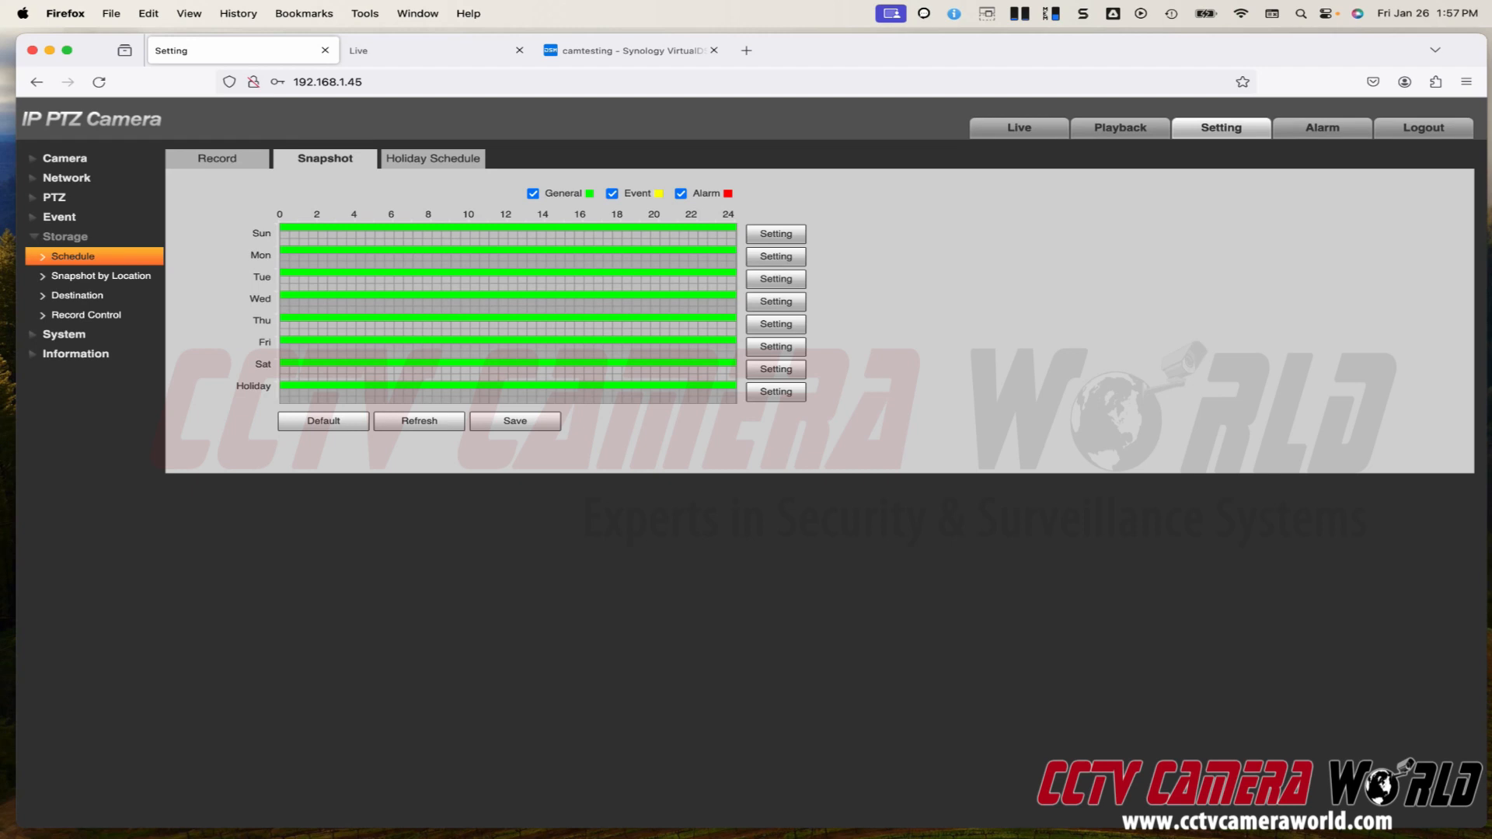
click(514, 421)
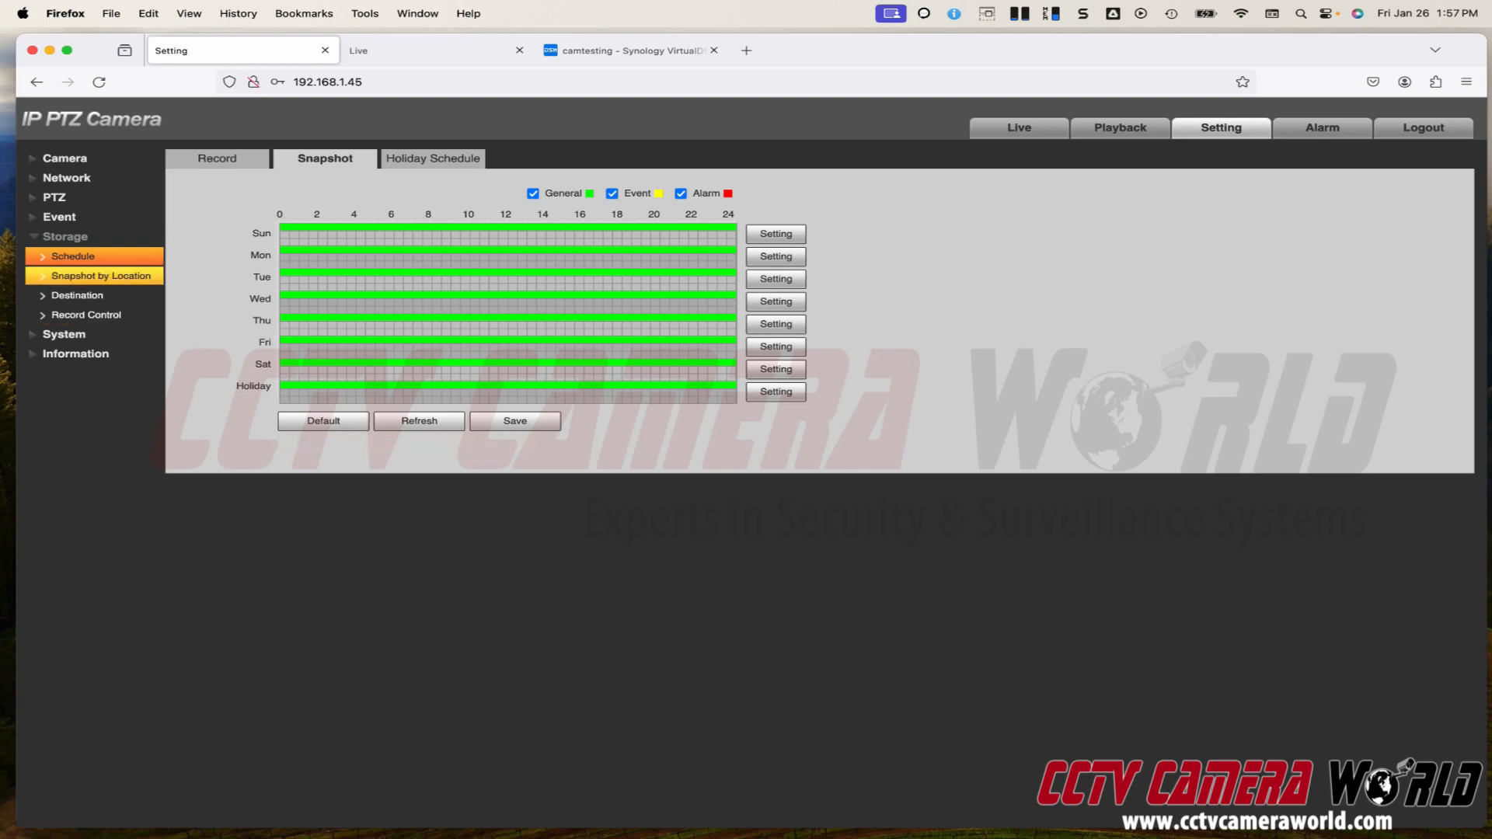
Check the snapshot storage paths and the FTP settings of the camera's storage destination
click(77, 295)
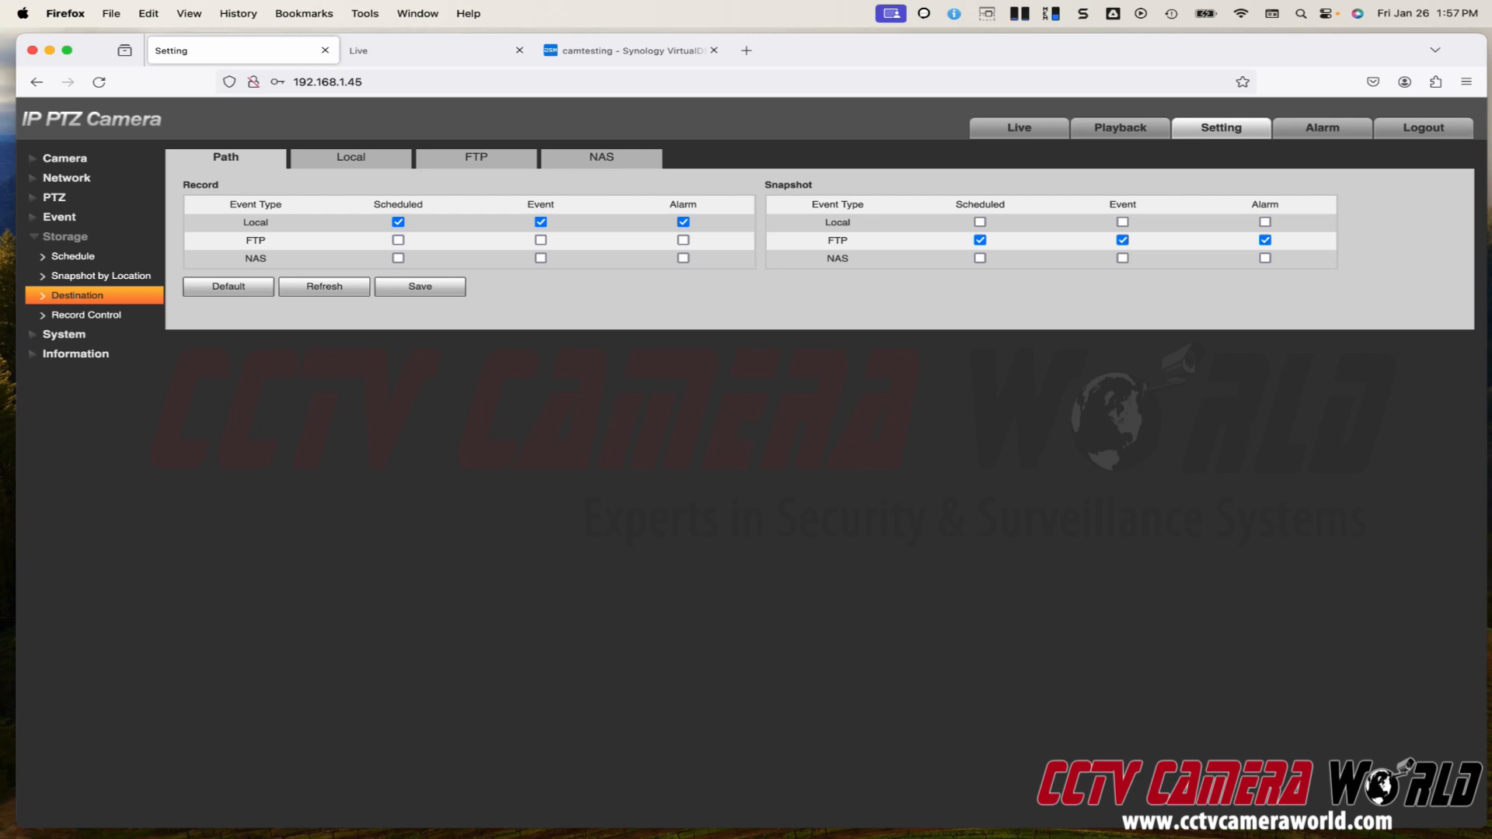
click(476, 158)
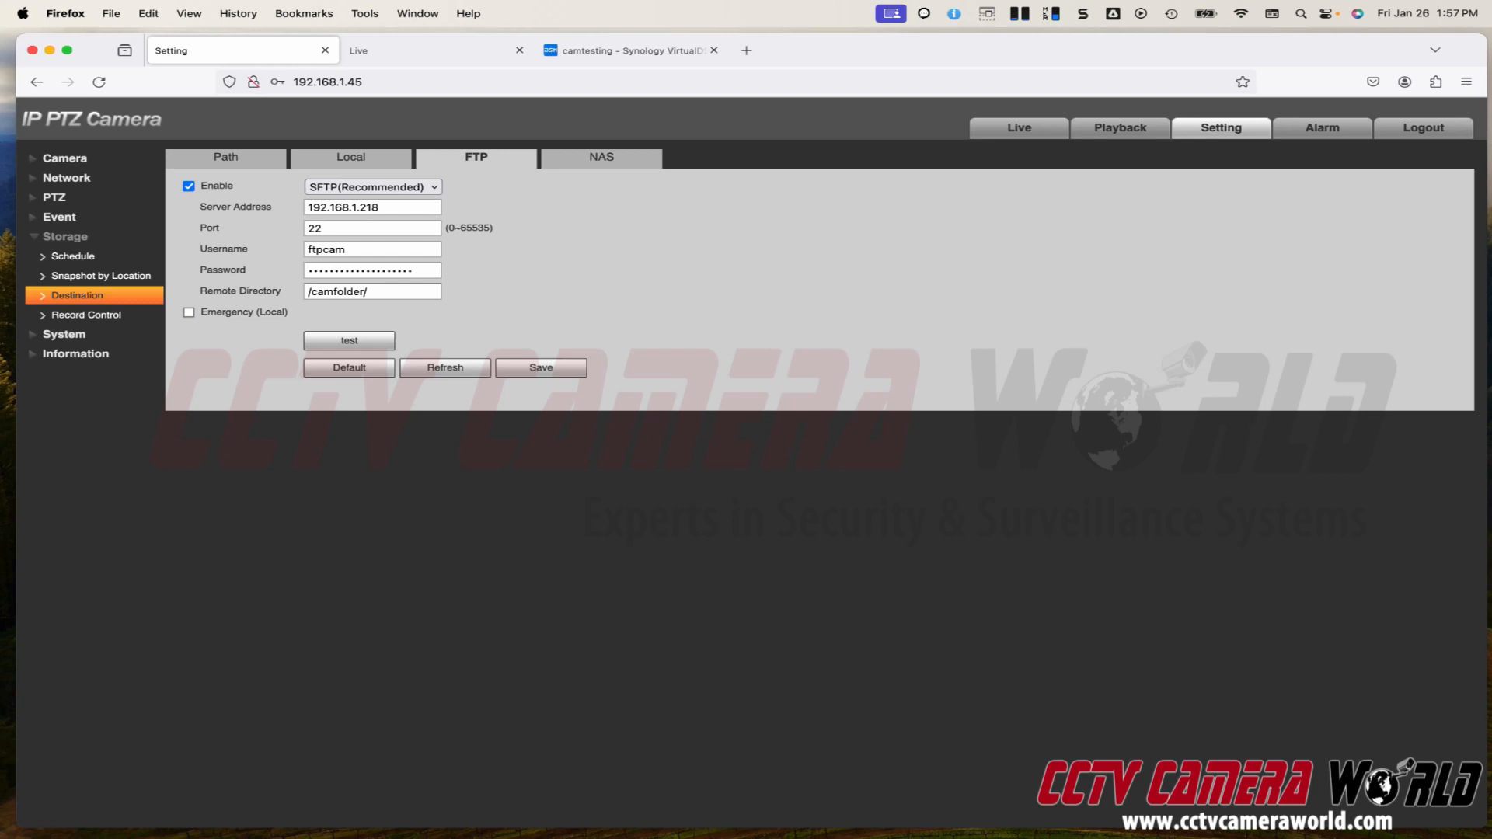
Switch to Synology File Station, open PTZ_IP_Camera/2024-01-26/pic_001, and browse the uploaded snapshots in the image viewer
click(632, 51)
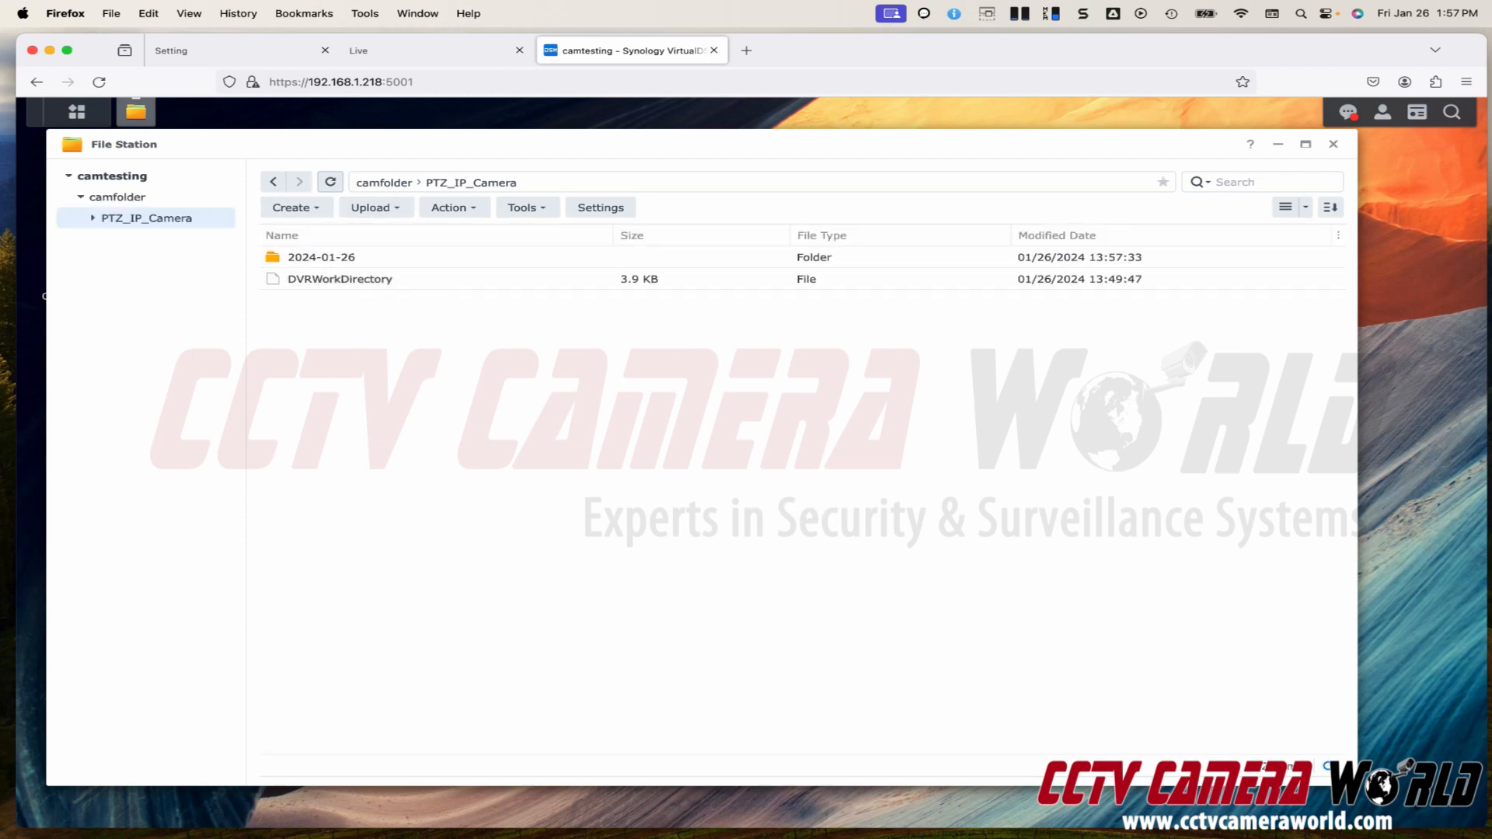
double_click(366, 263)
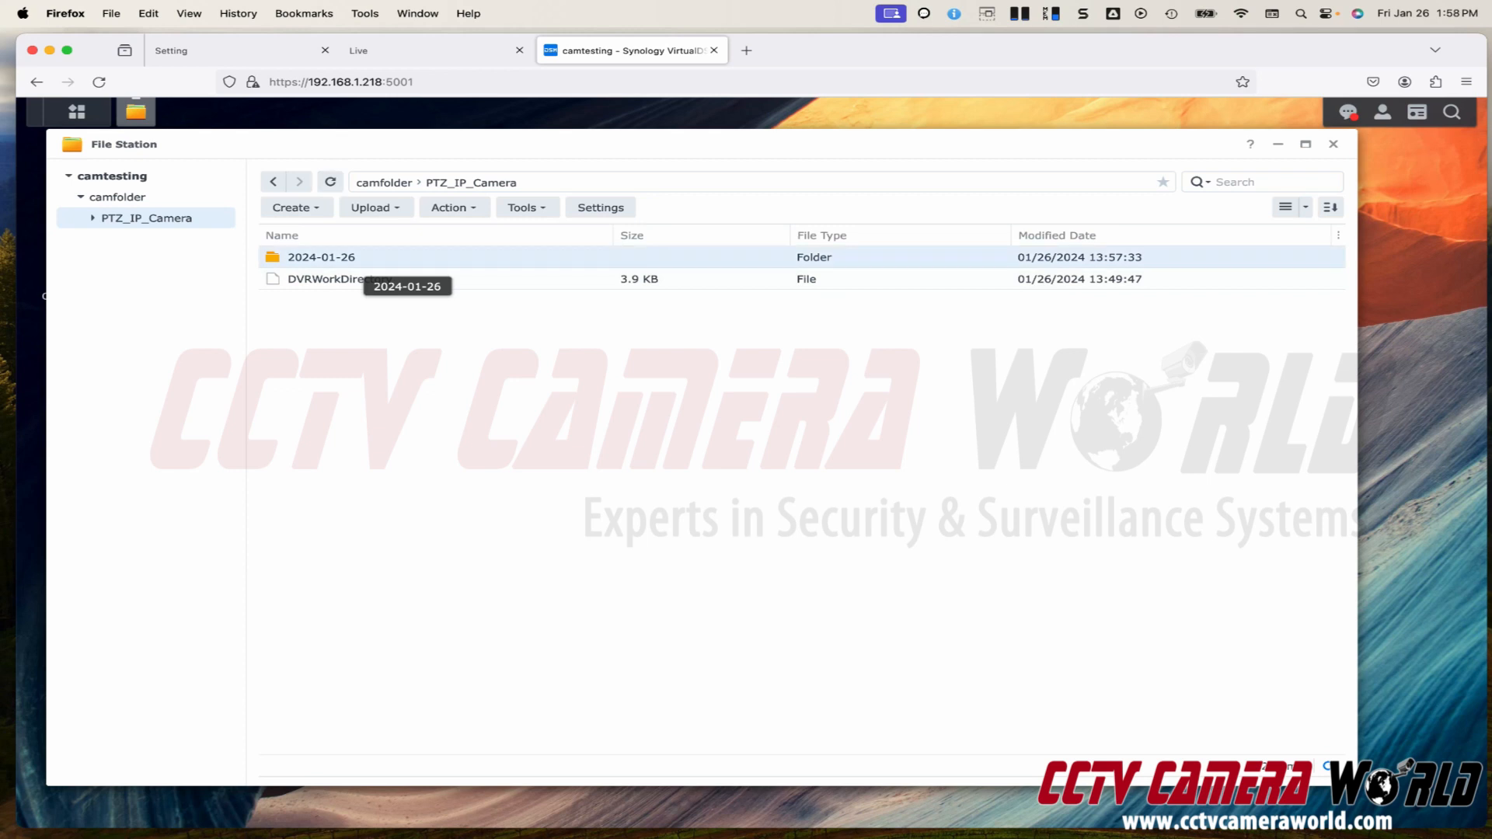
double_click(365, 259)
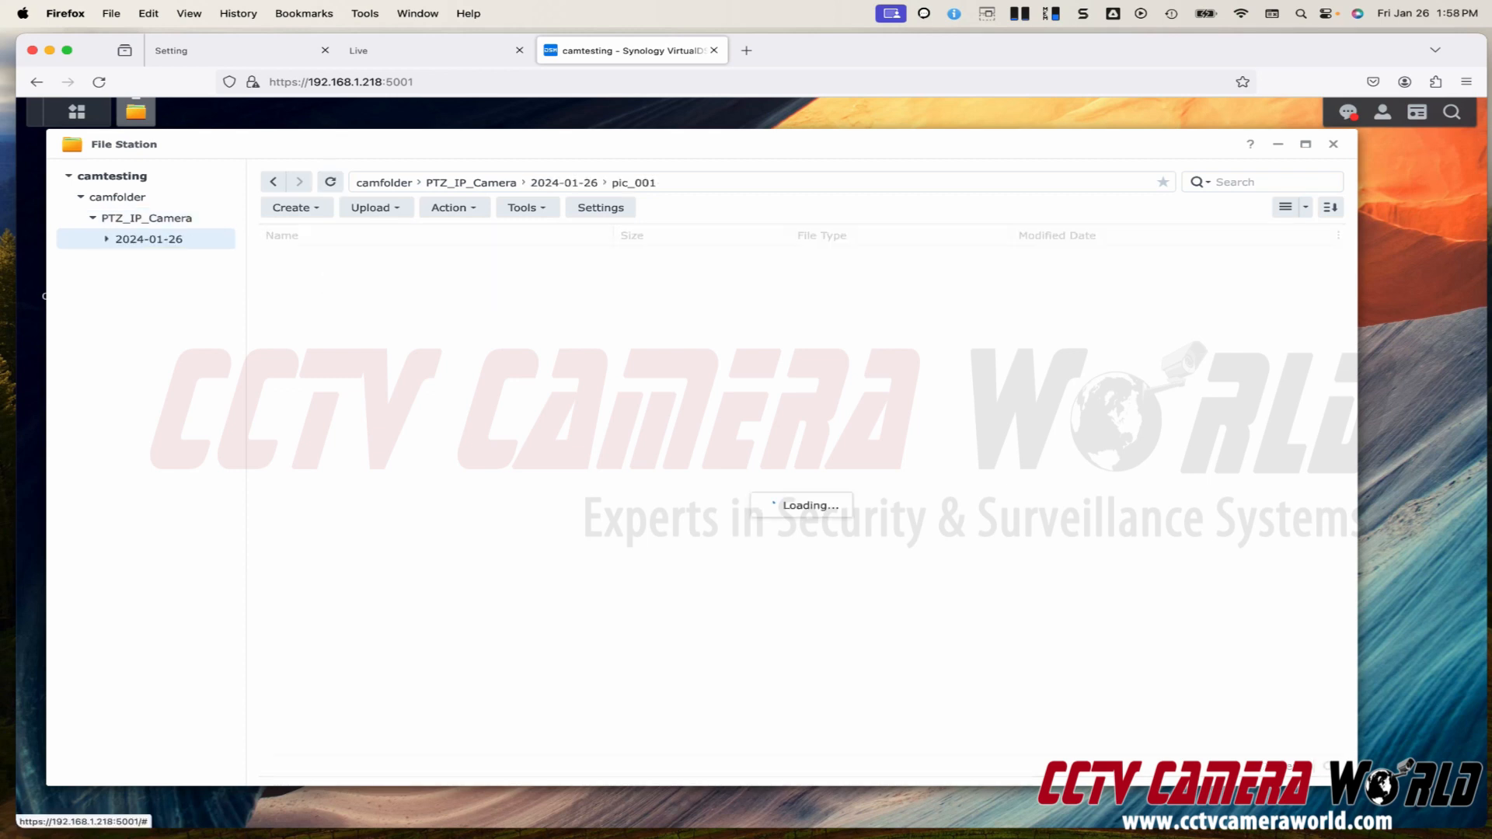
double_click(466, 257)
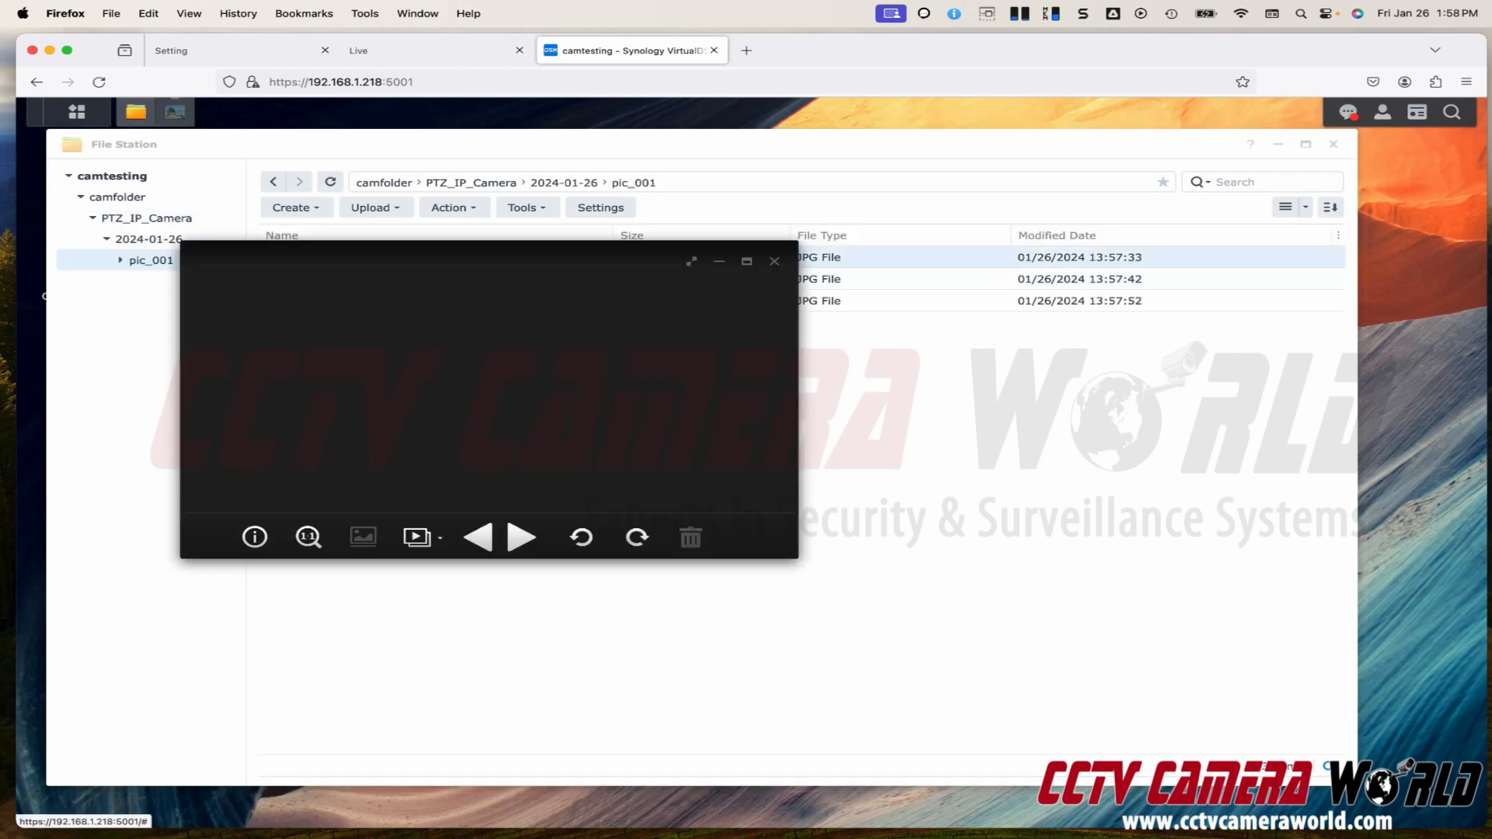
click(521, 537)
click(522, 537)
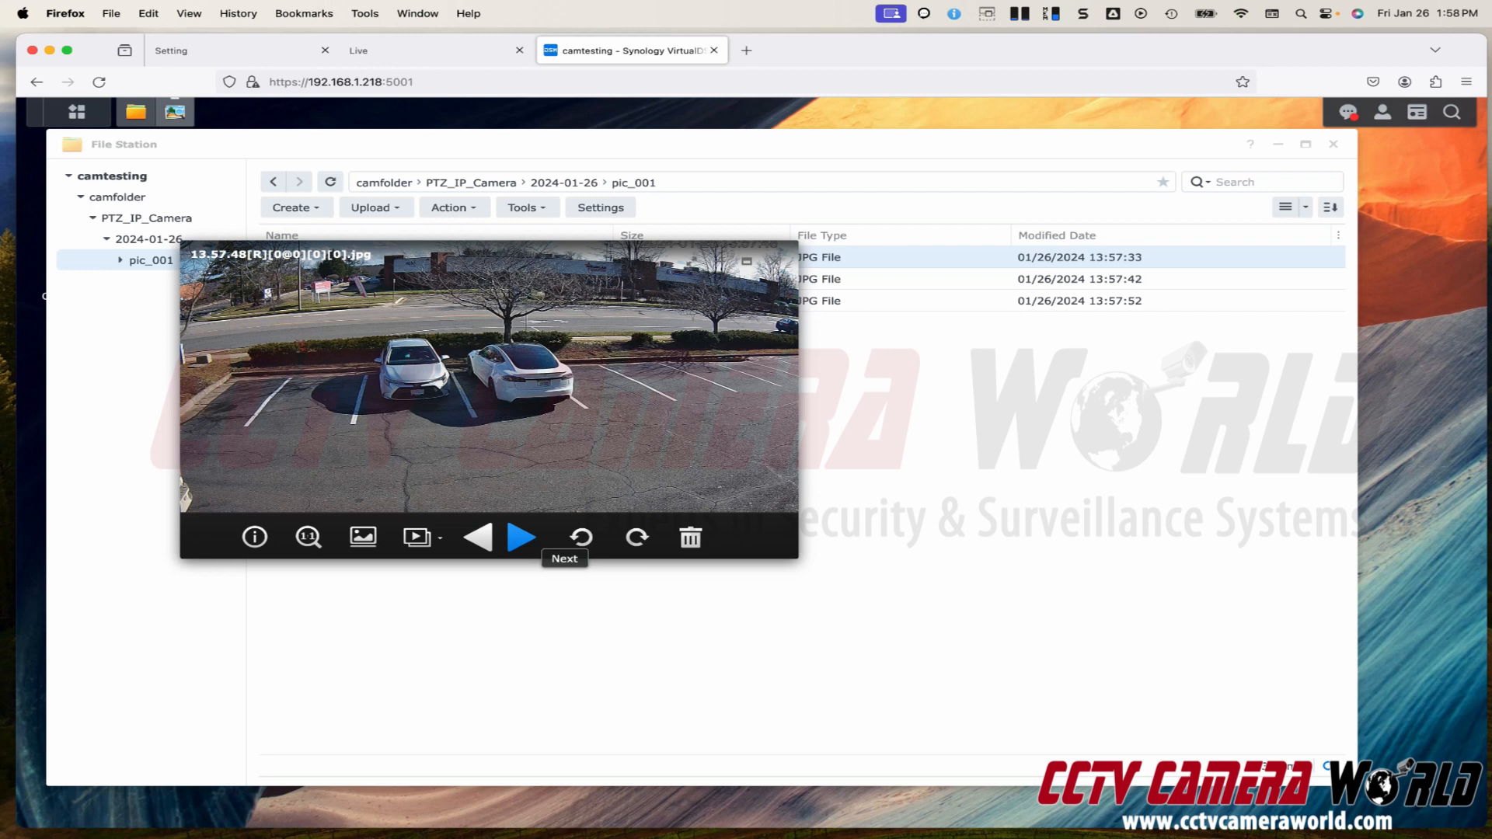
click(478, 537)
click(478, 537)
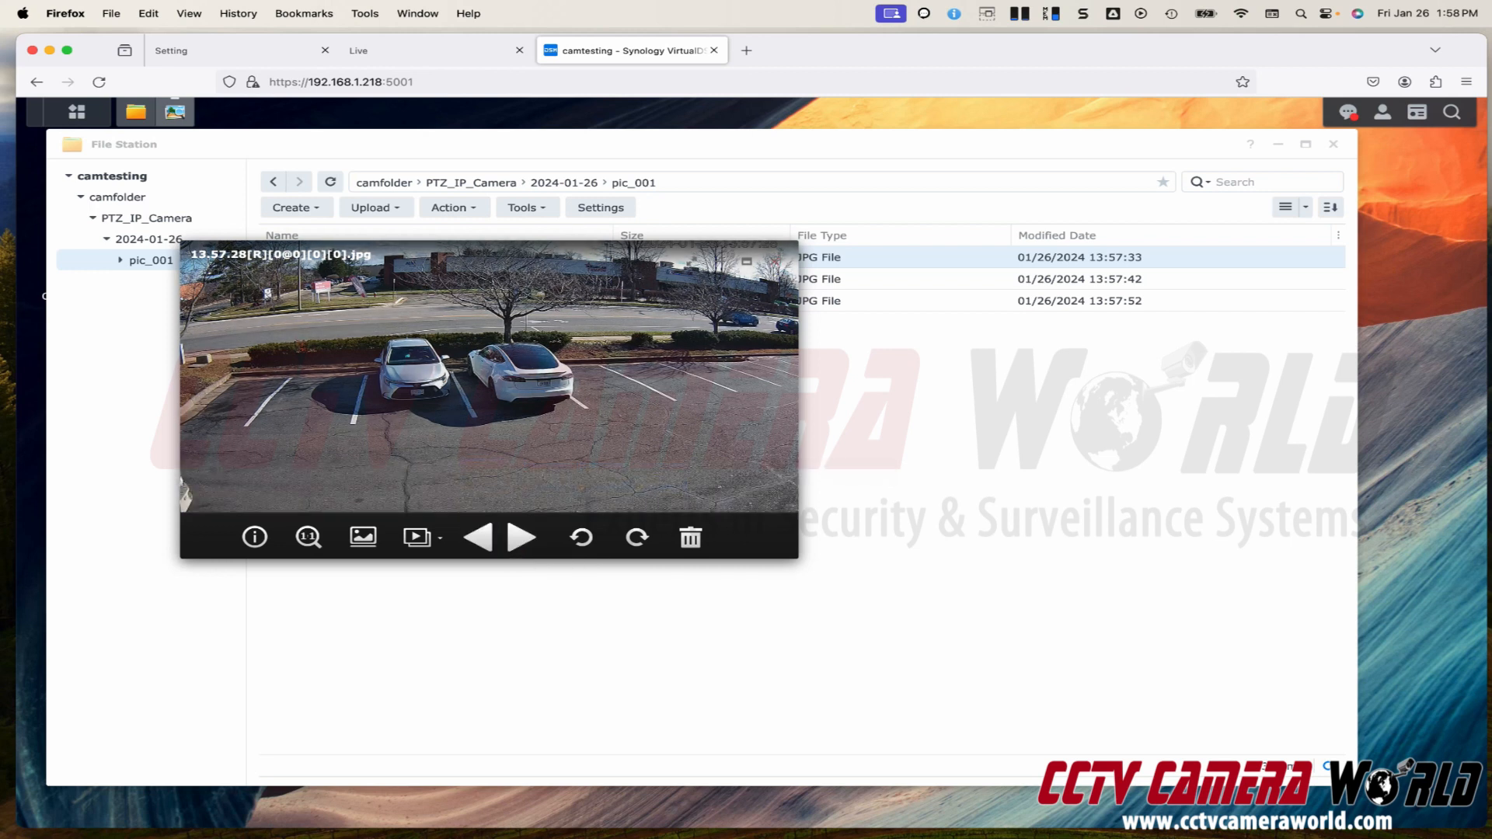
click(776, 262)
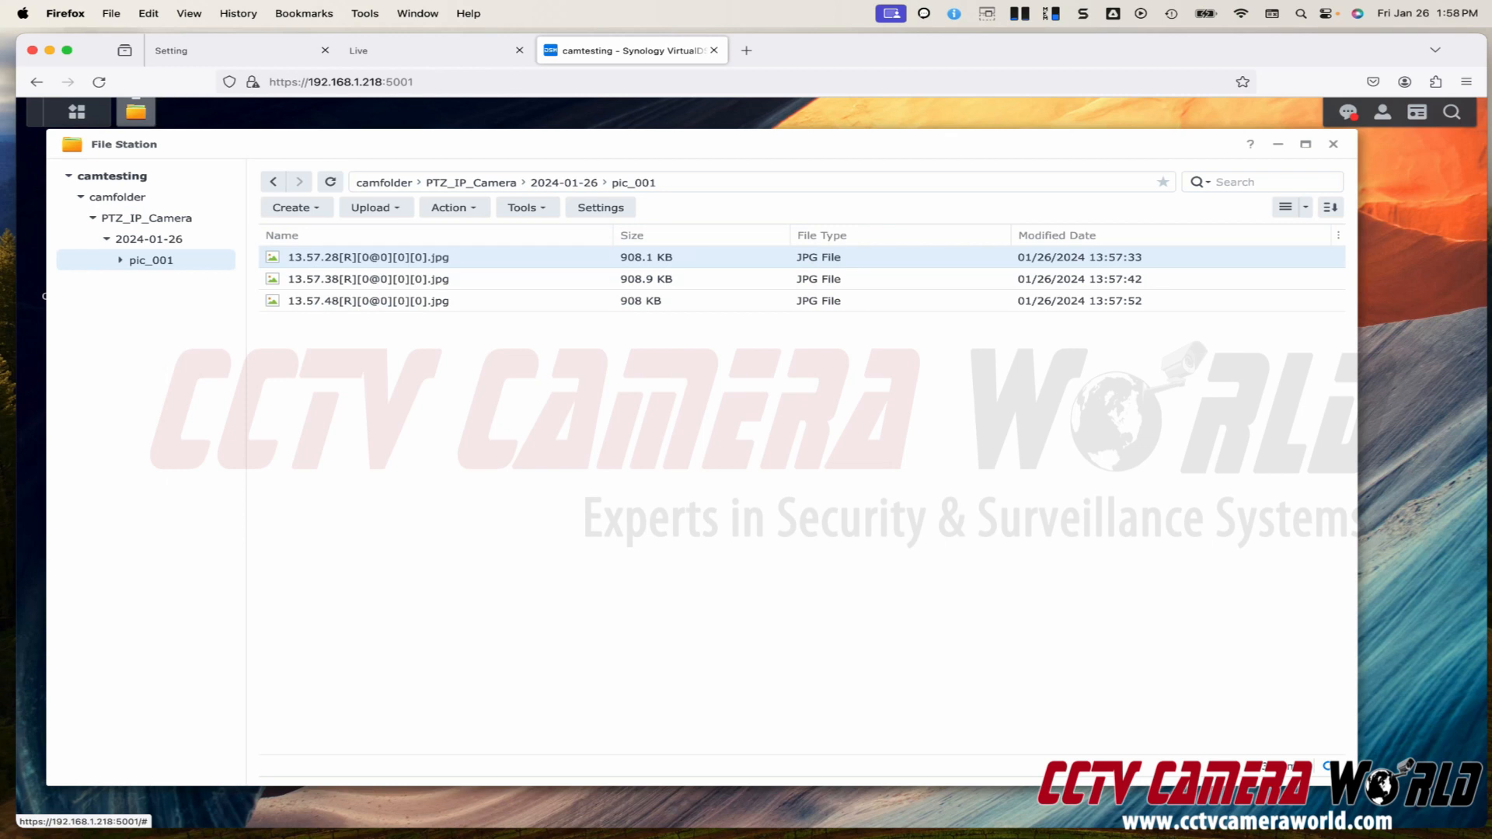
Return to the camera's snapshot schedule and set Period1 to Event instead of General for all days
click(233, 51)
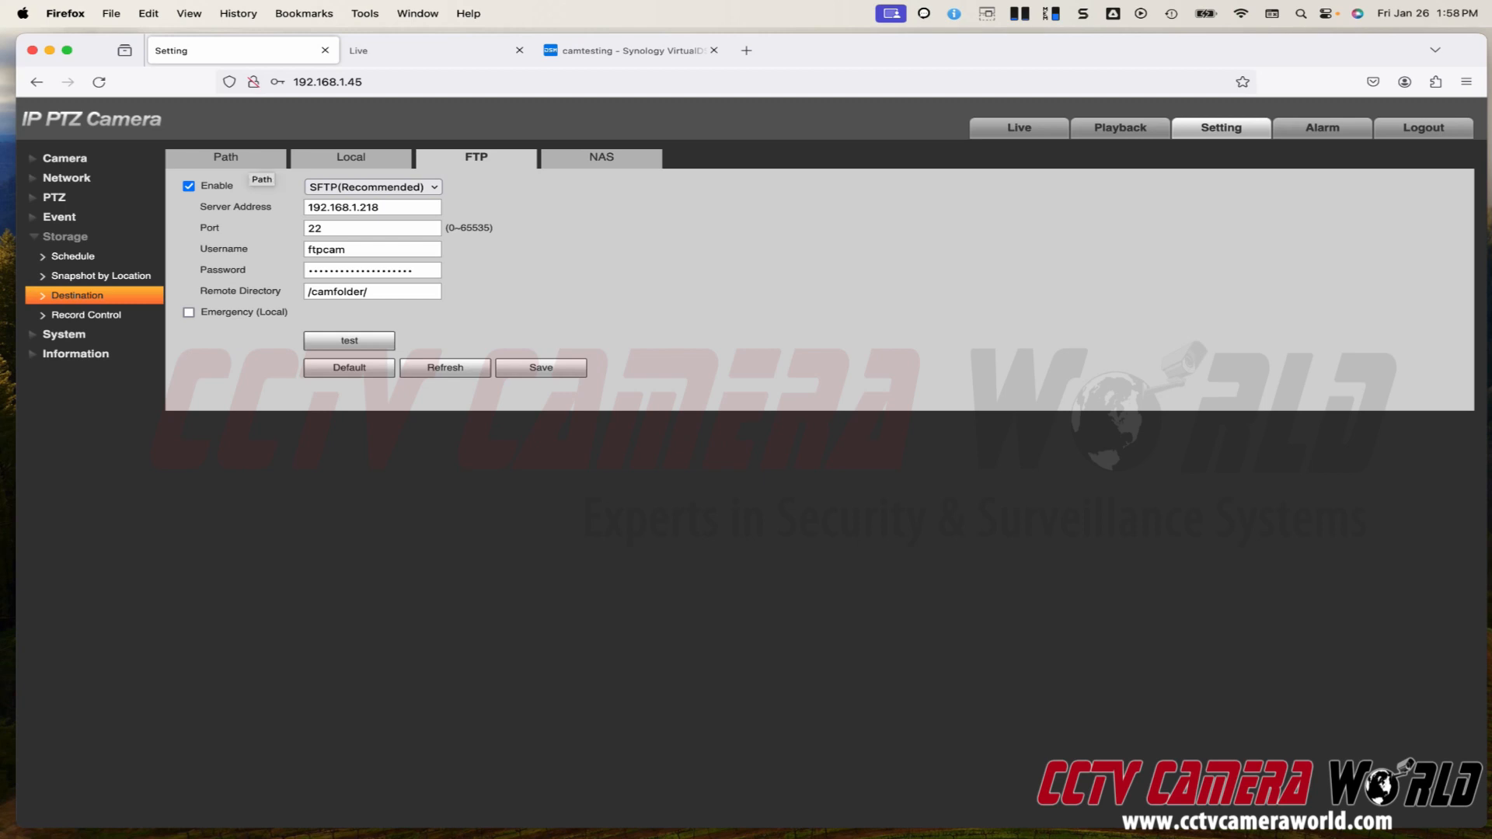
click(73, 255)
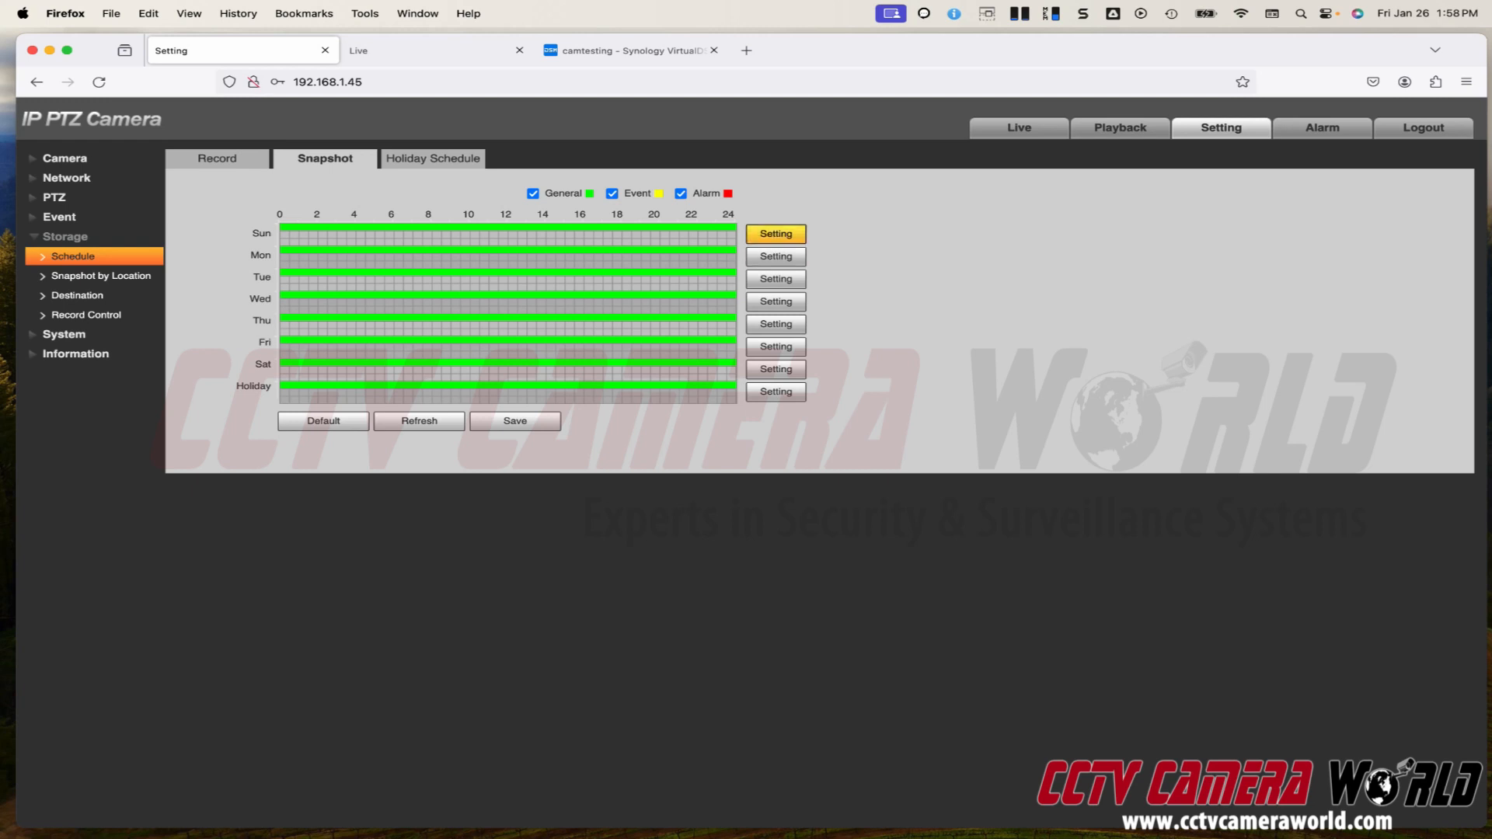
click(775, 233)
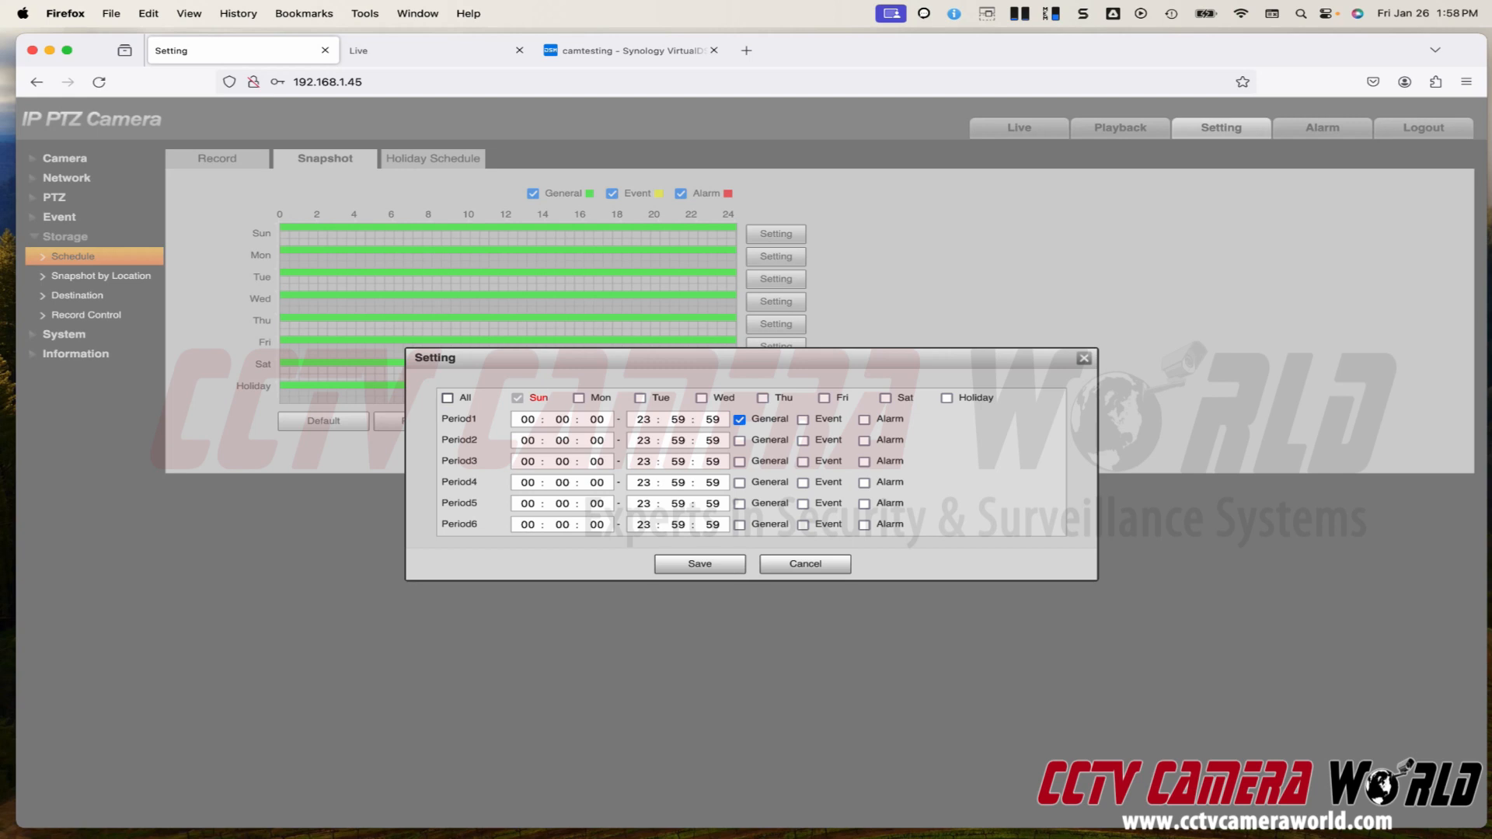
click(448, 398)
click(802, 420)
click(739, 420)
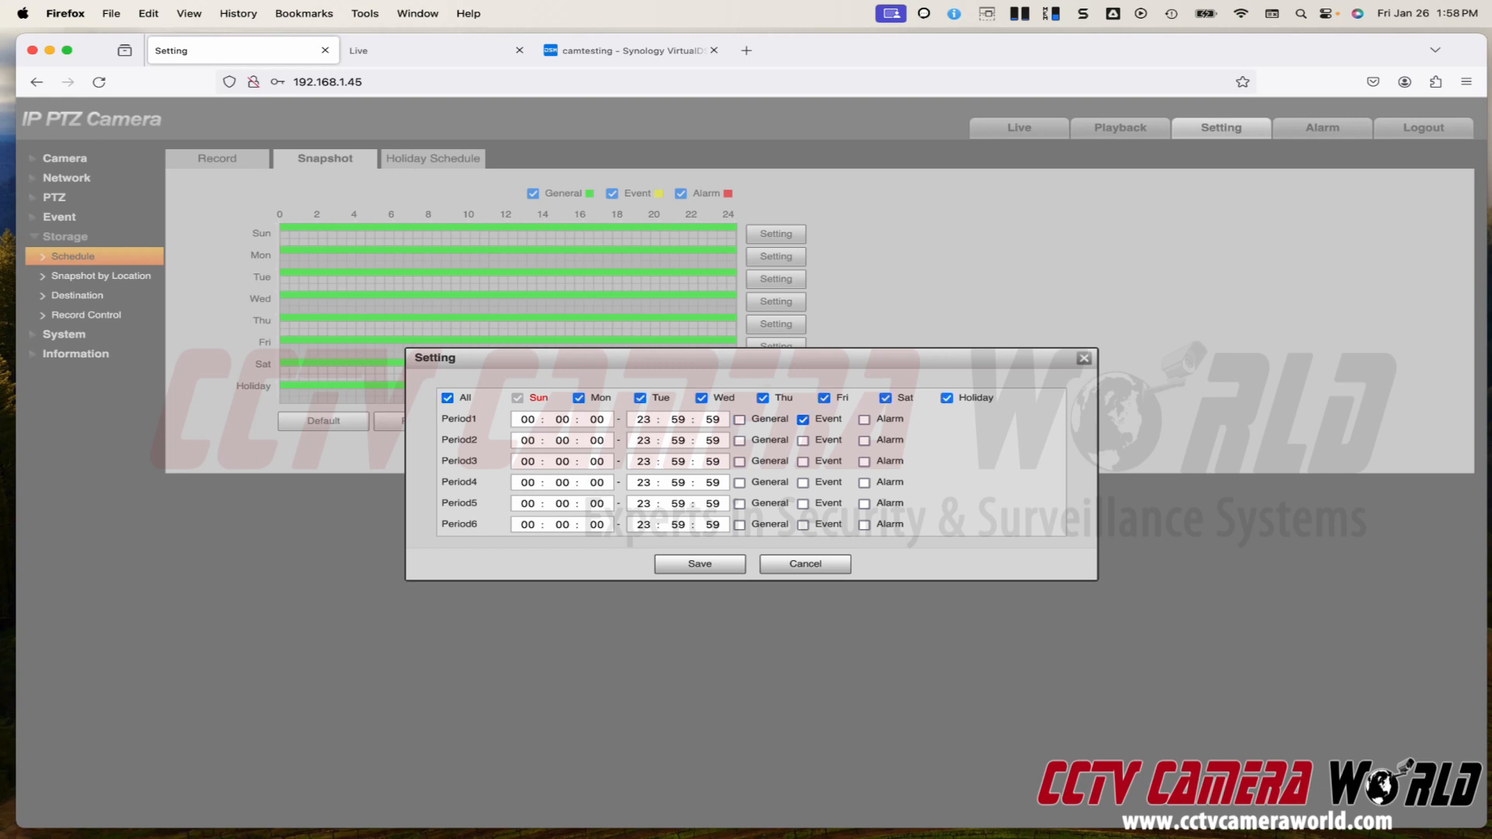
click(702, 564)
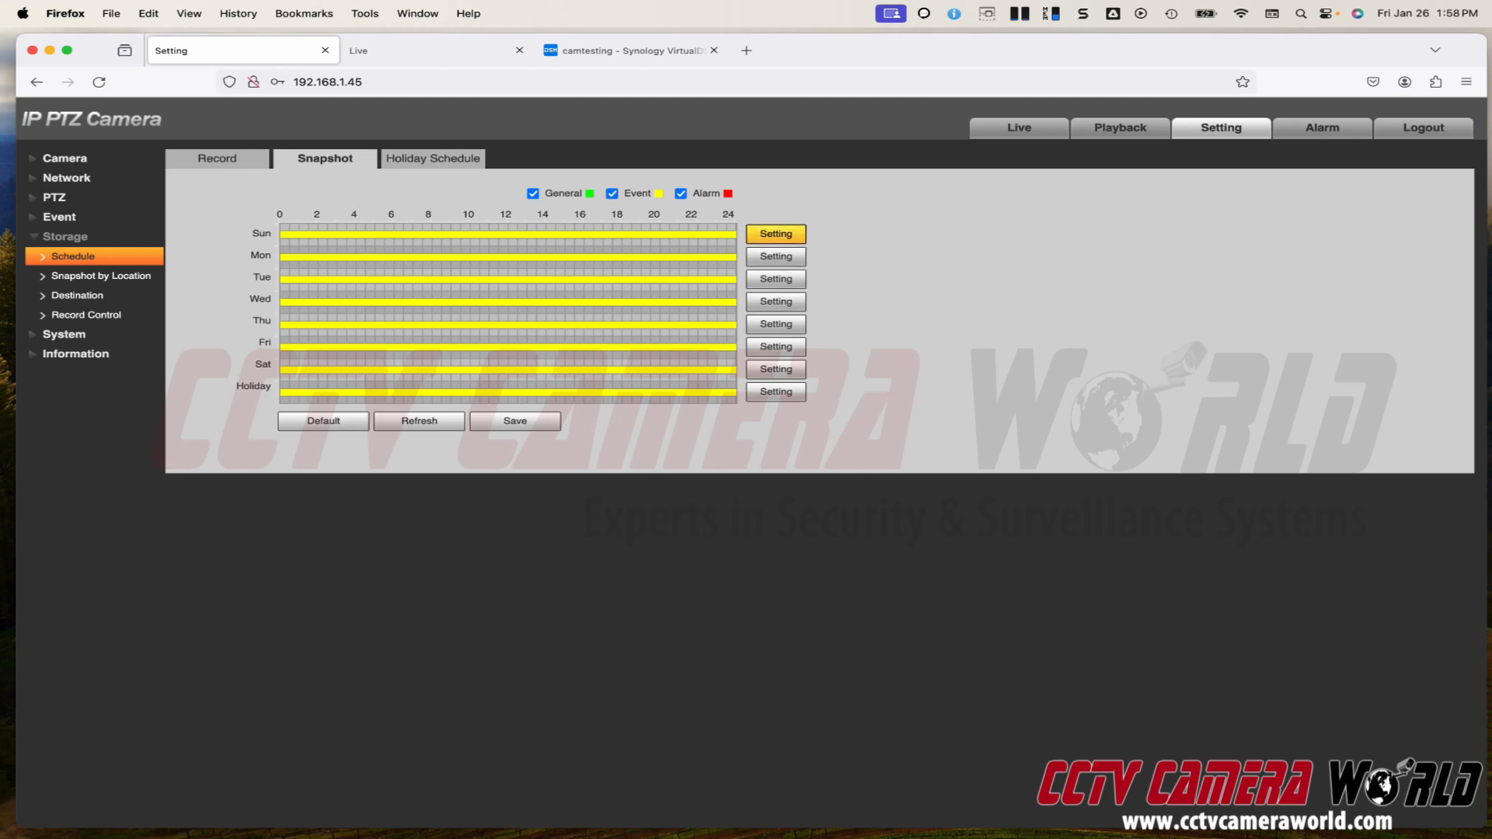
Add Alarm snapshots to Period1 for all days and save the snapshot schedule
click(775, 234)
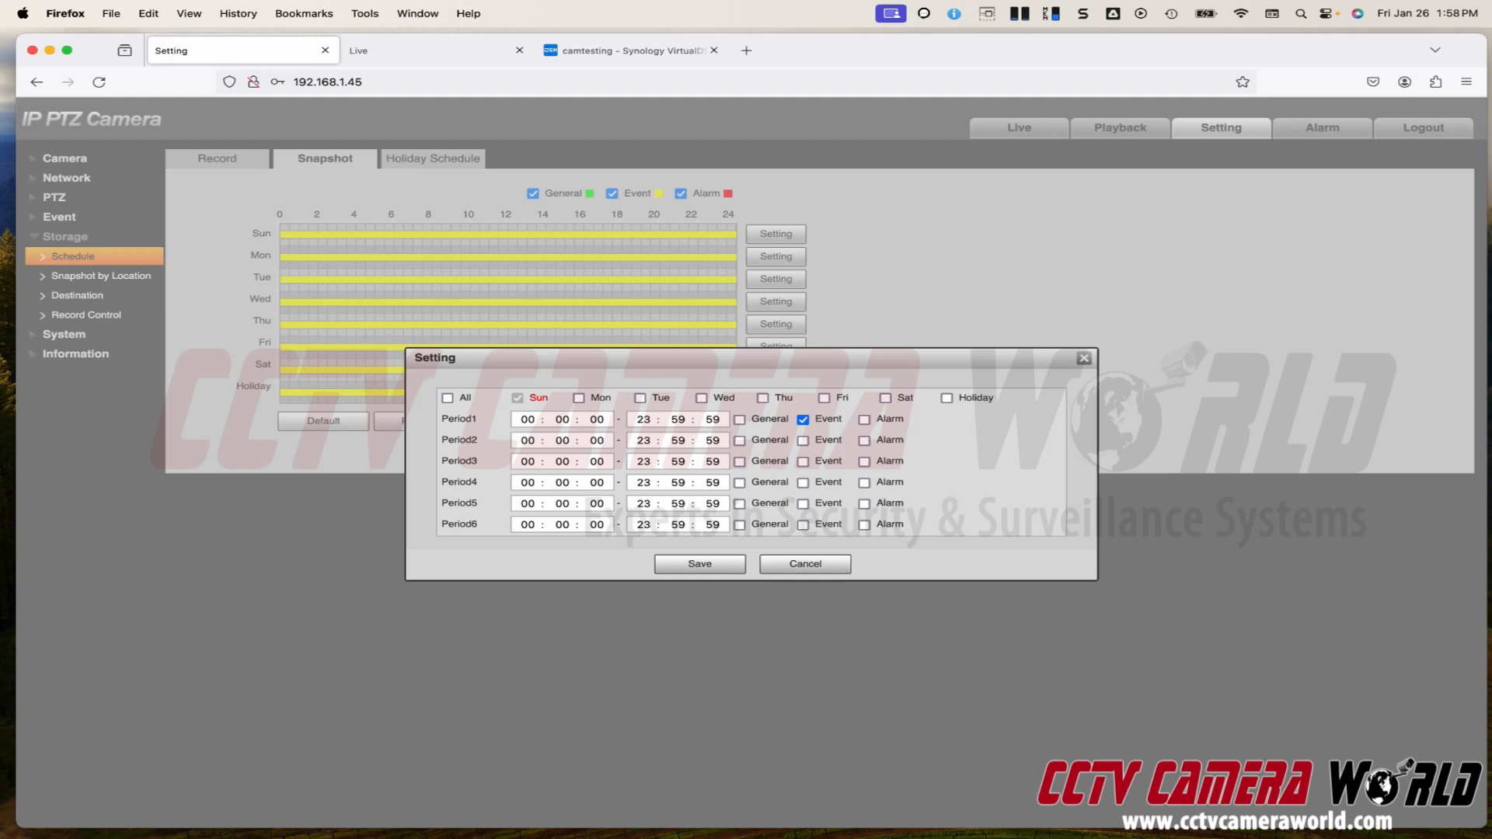
click(864, 420)
click(447, 398)
click(699, 564)
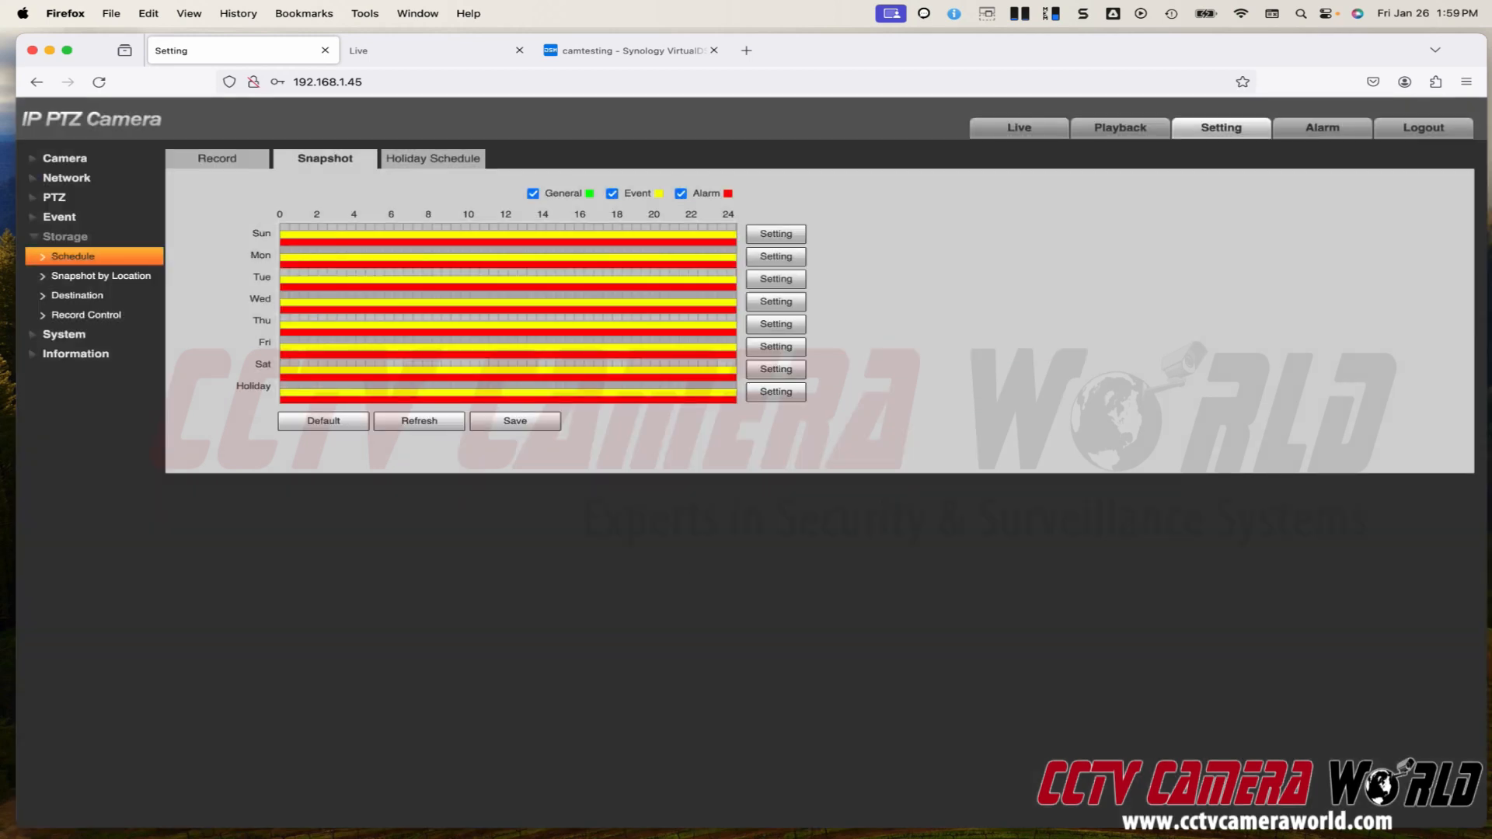
click(515, 421)
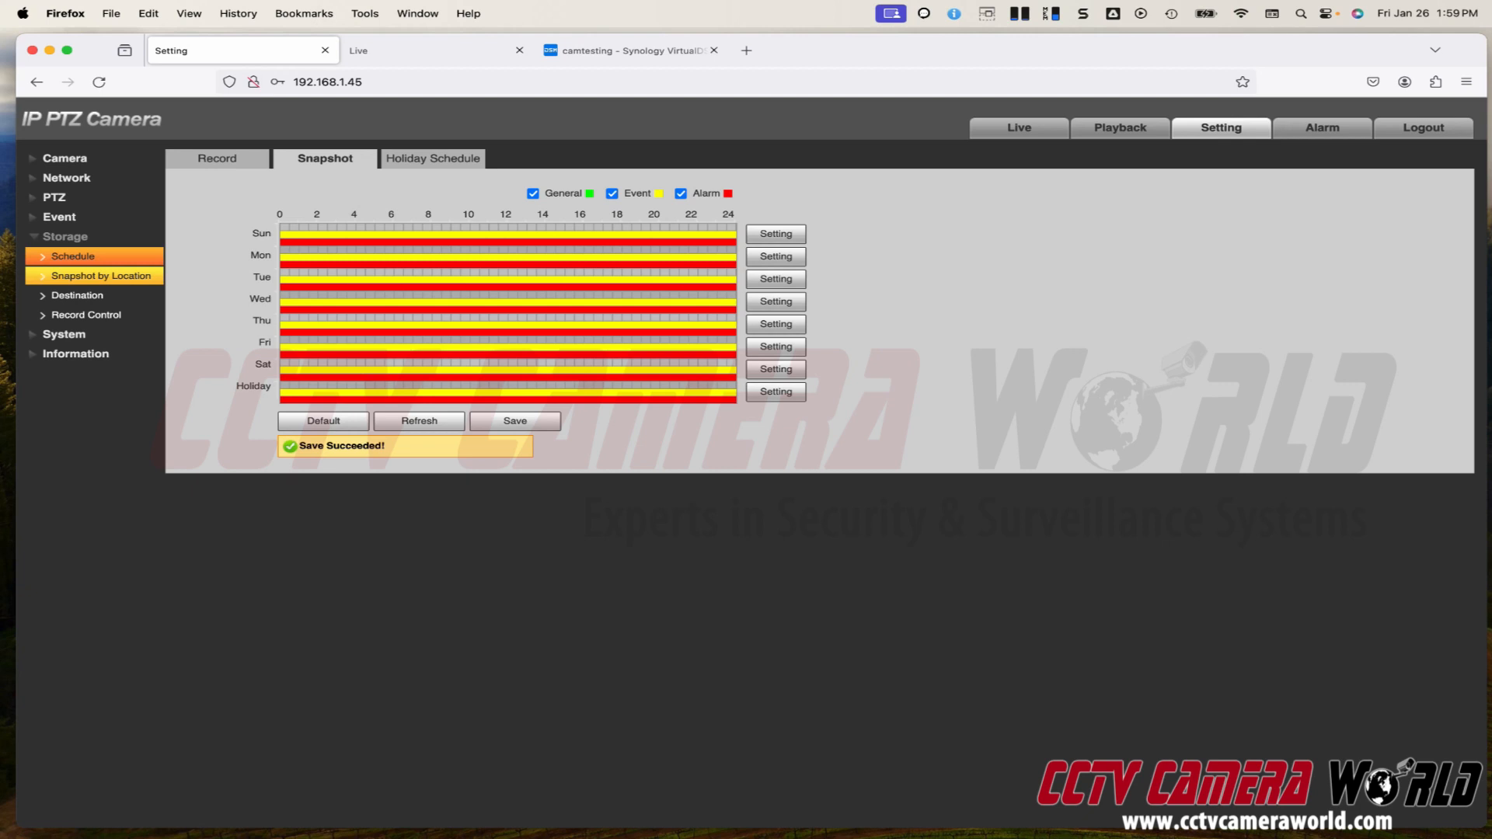
Review the storage destination's FTP settings and the event types assigned to each record and snapshot path
click(77, 296)
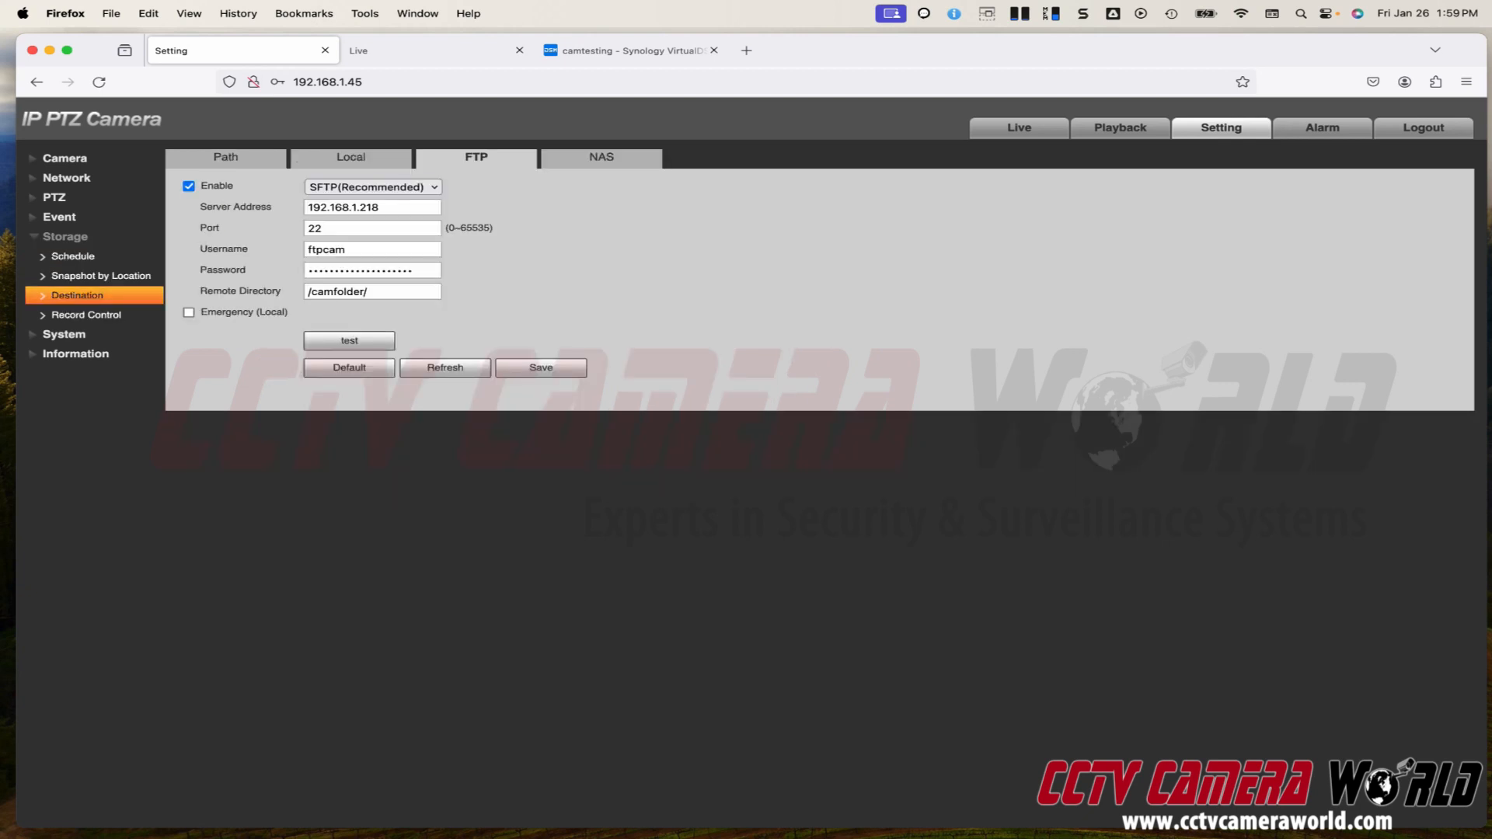
click(225, 157)
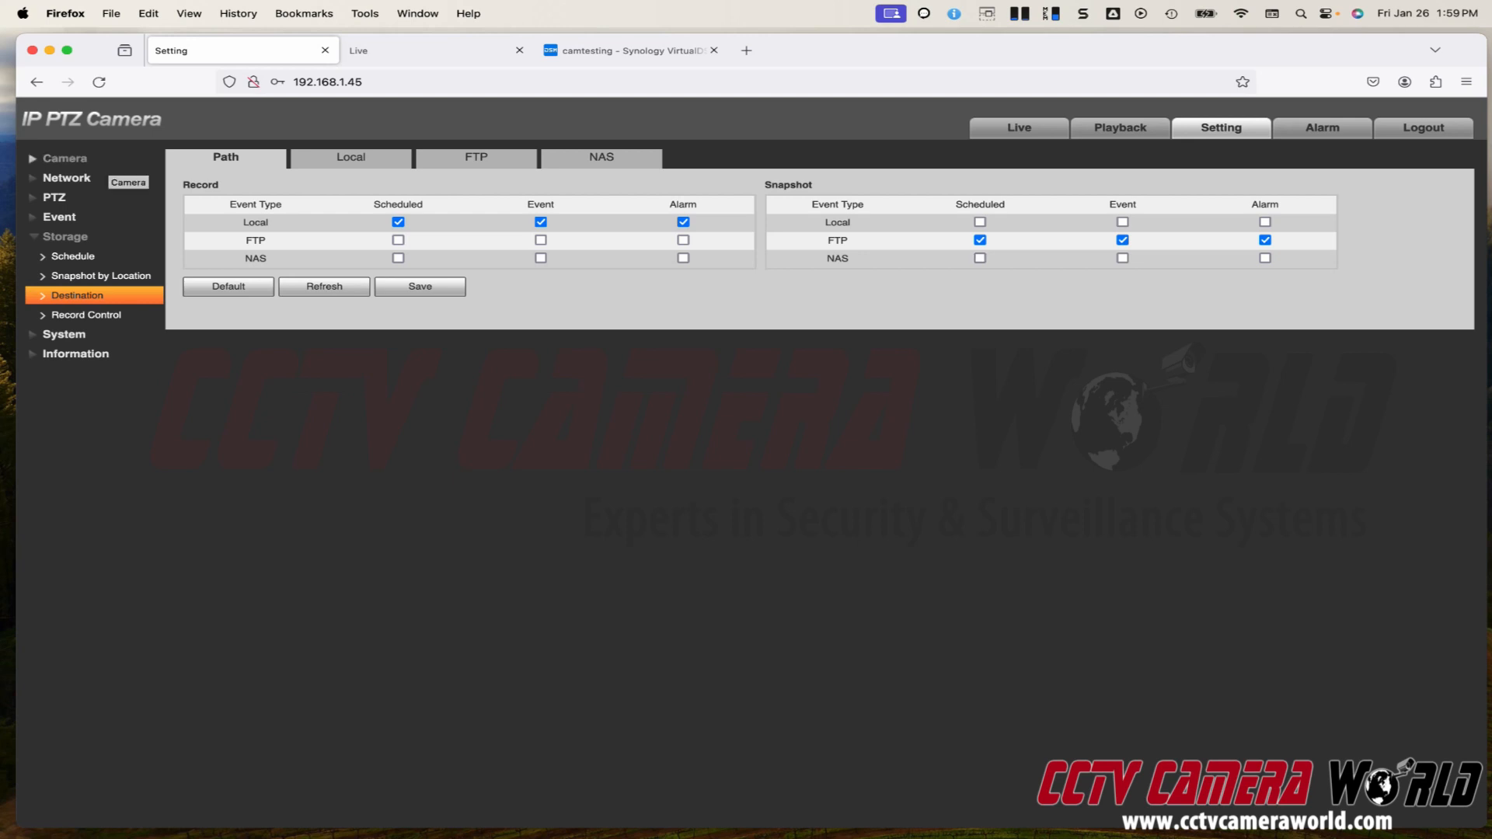
Open the camera's video snapshot options again and switch the snapshot type to Event
click(64, 158)
click(64, 198)
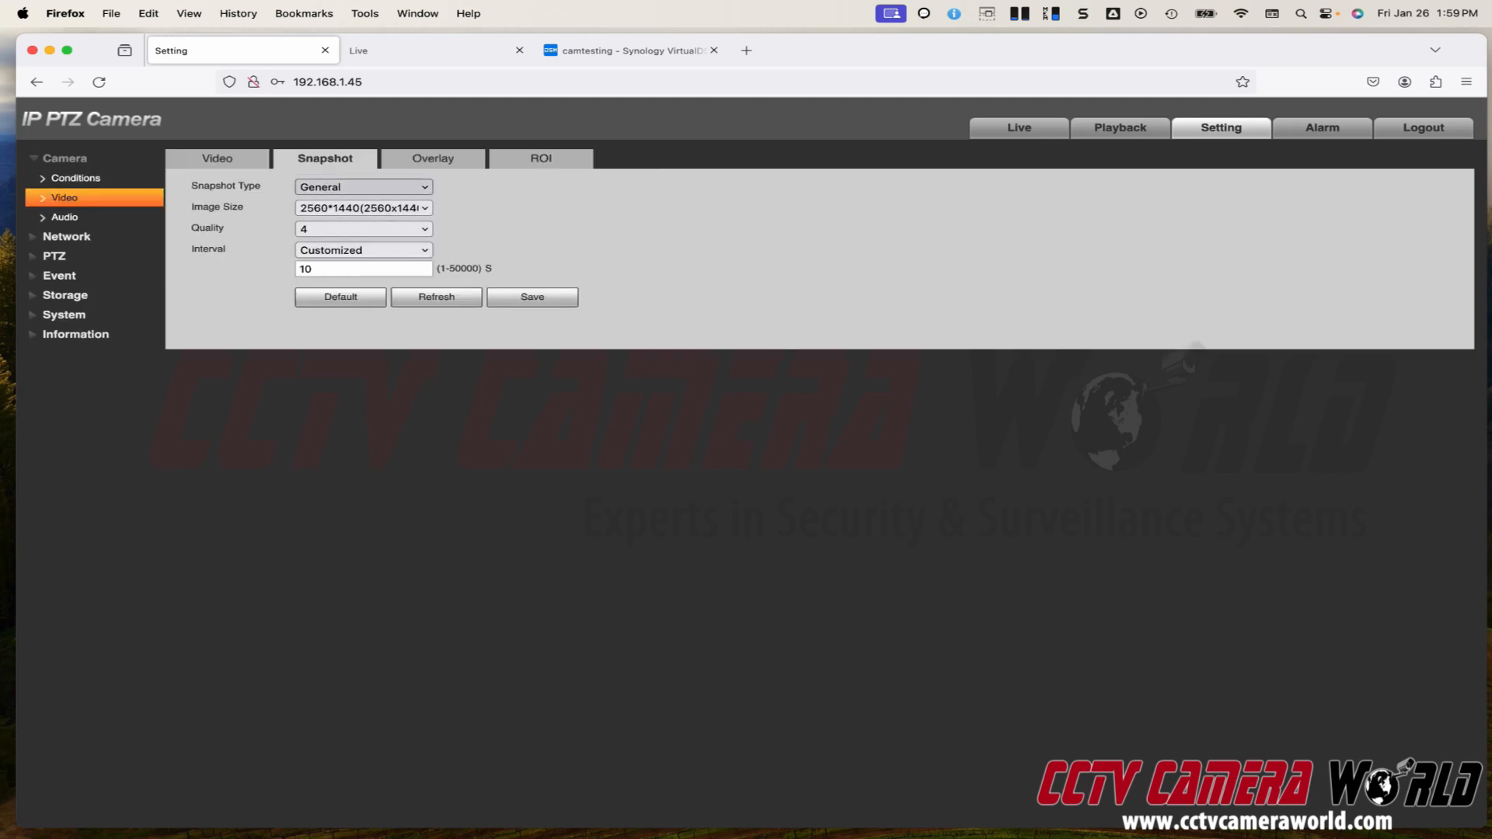
click(363, 186)
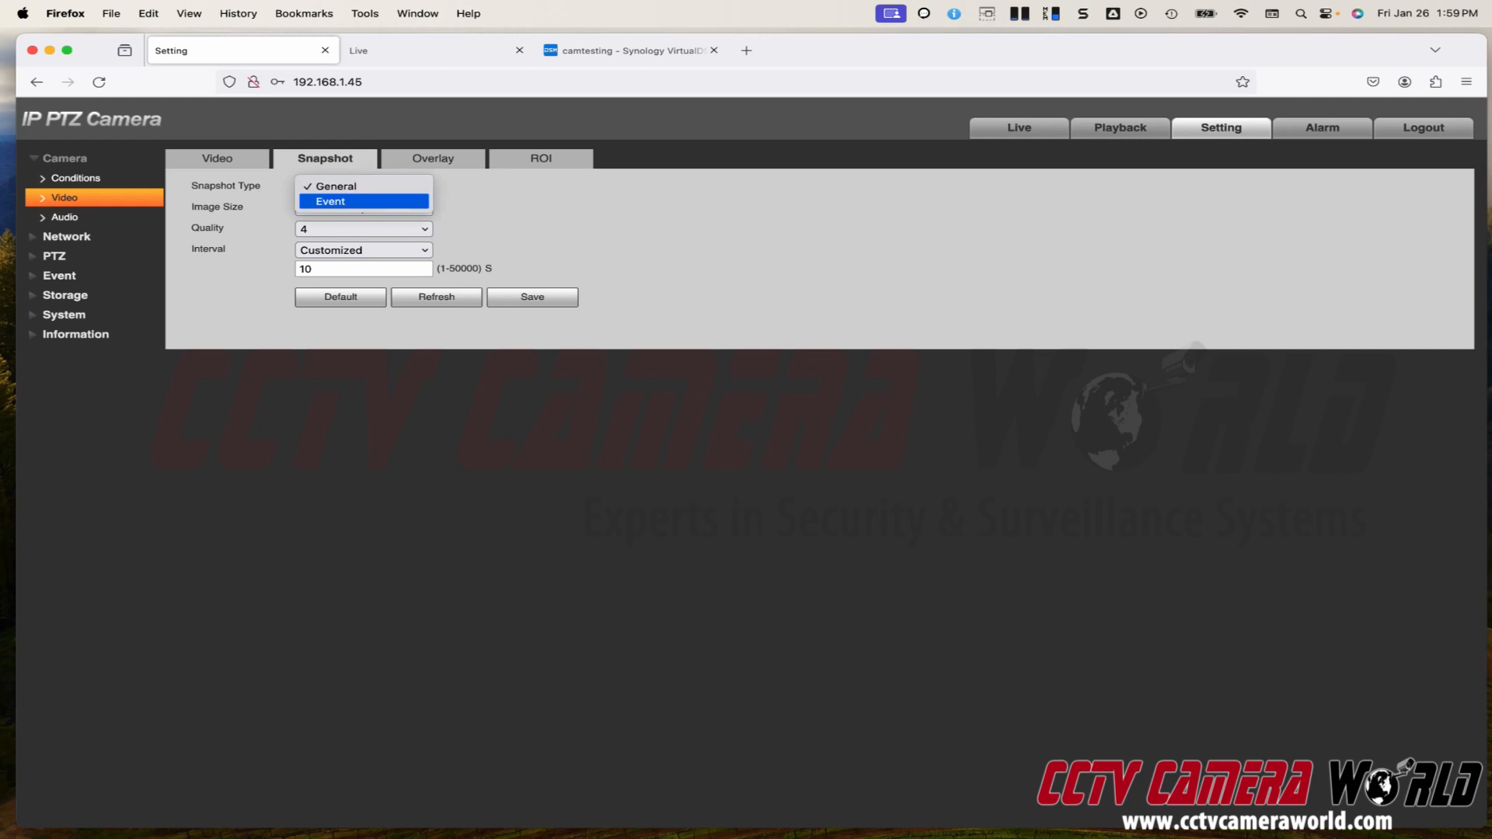
click(363, 202)
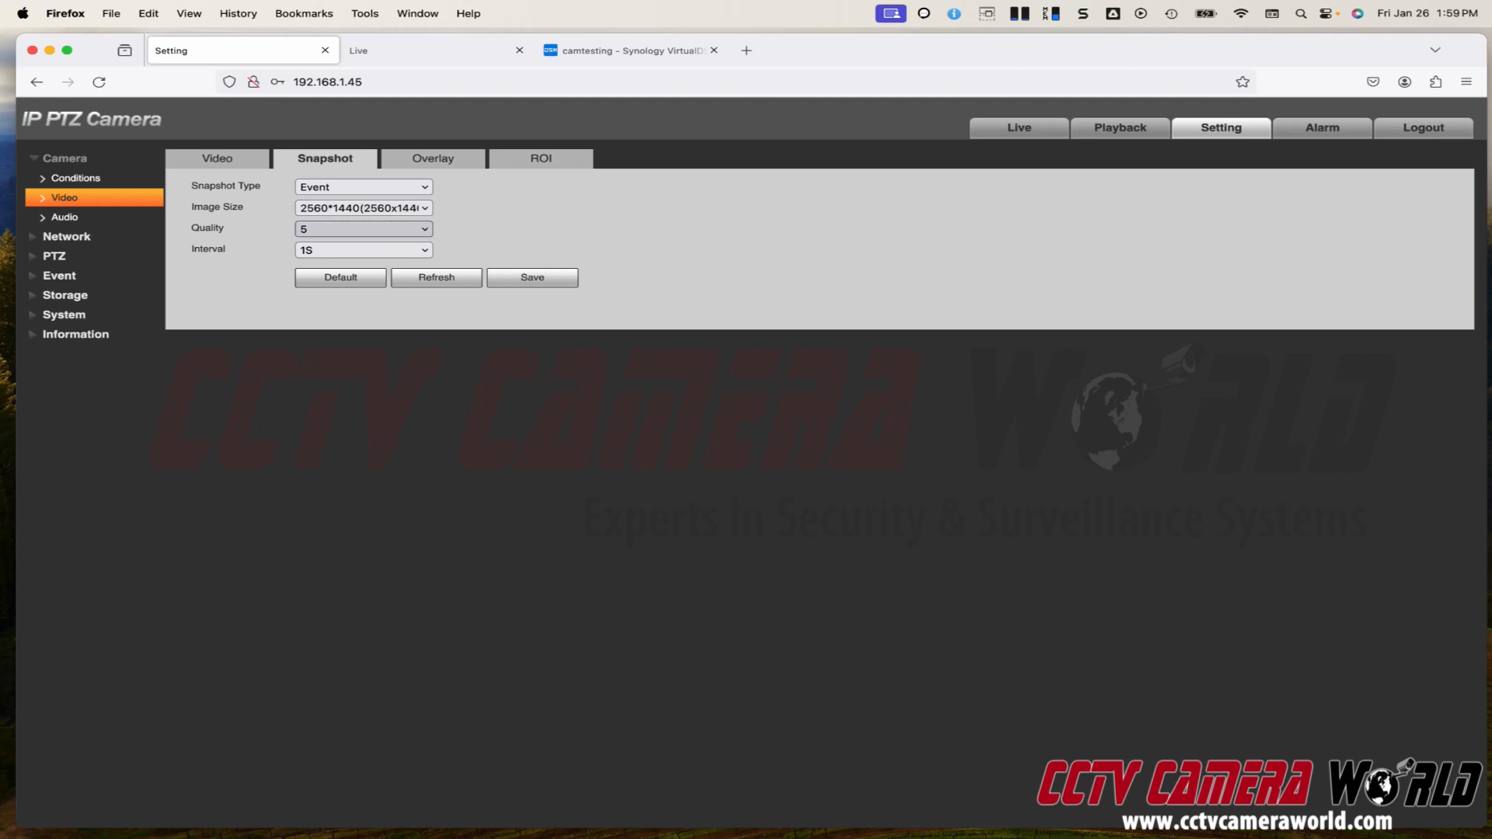
Choose 5 as the quality for event snapshots
click(363, 229)
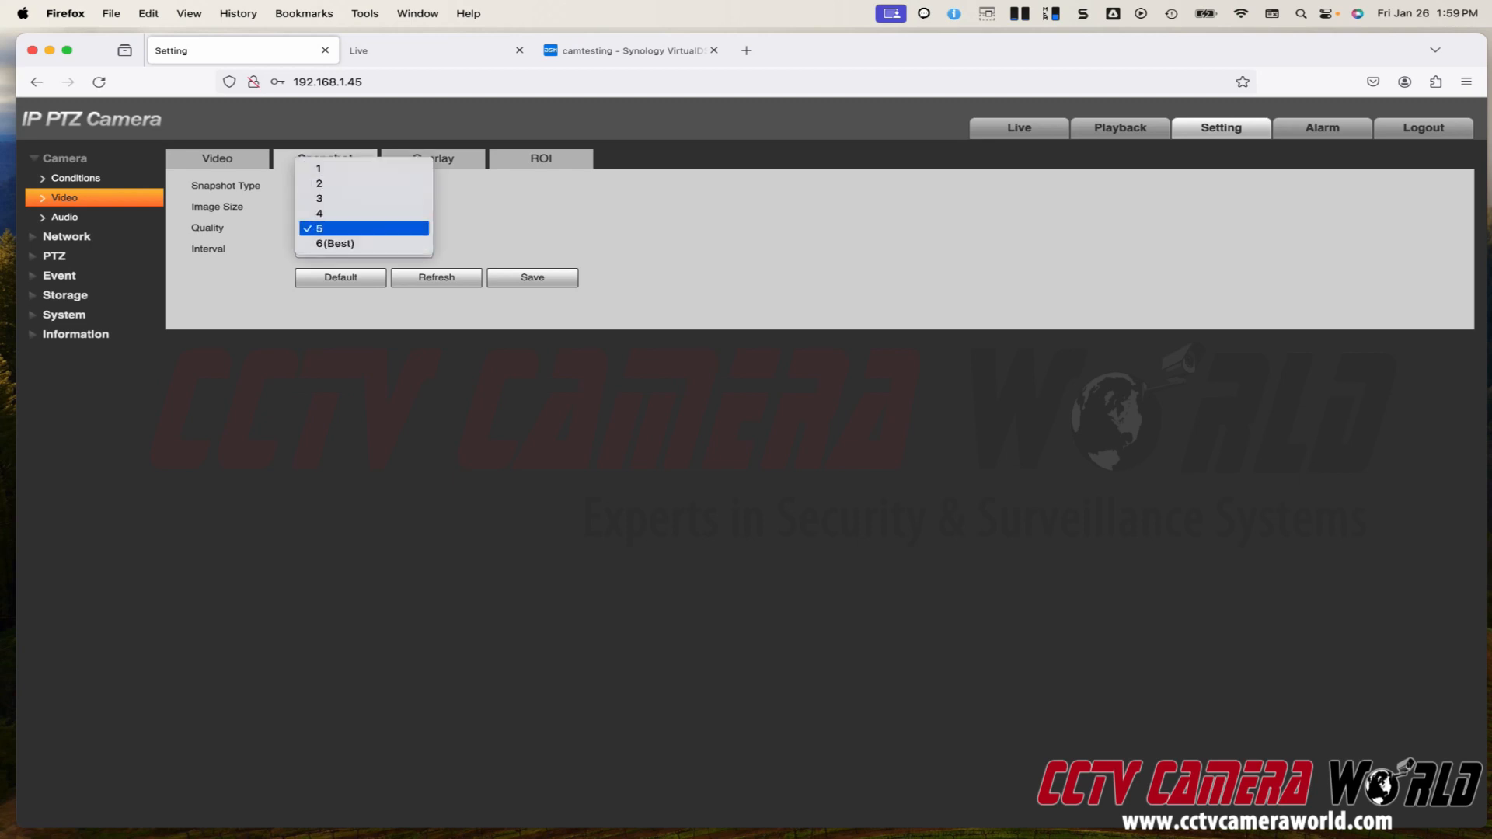
click(363, 228)
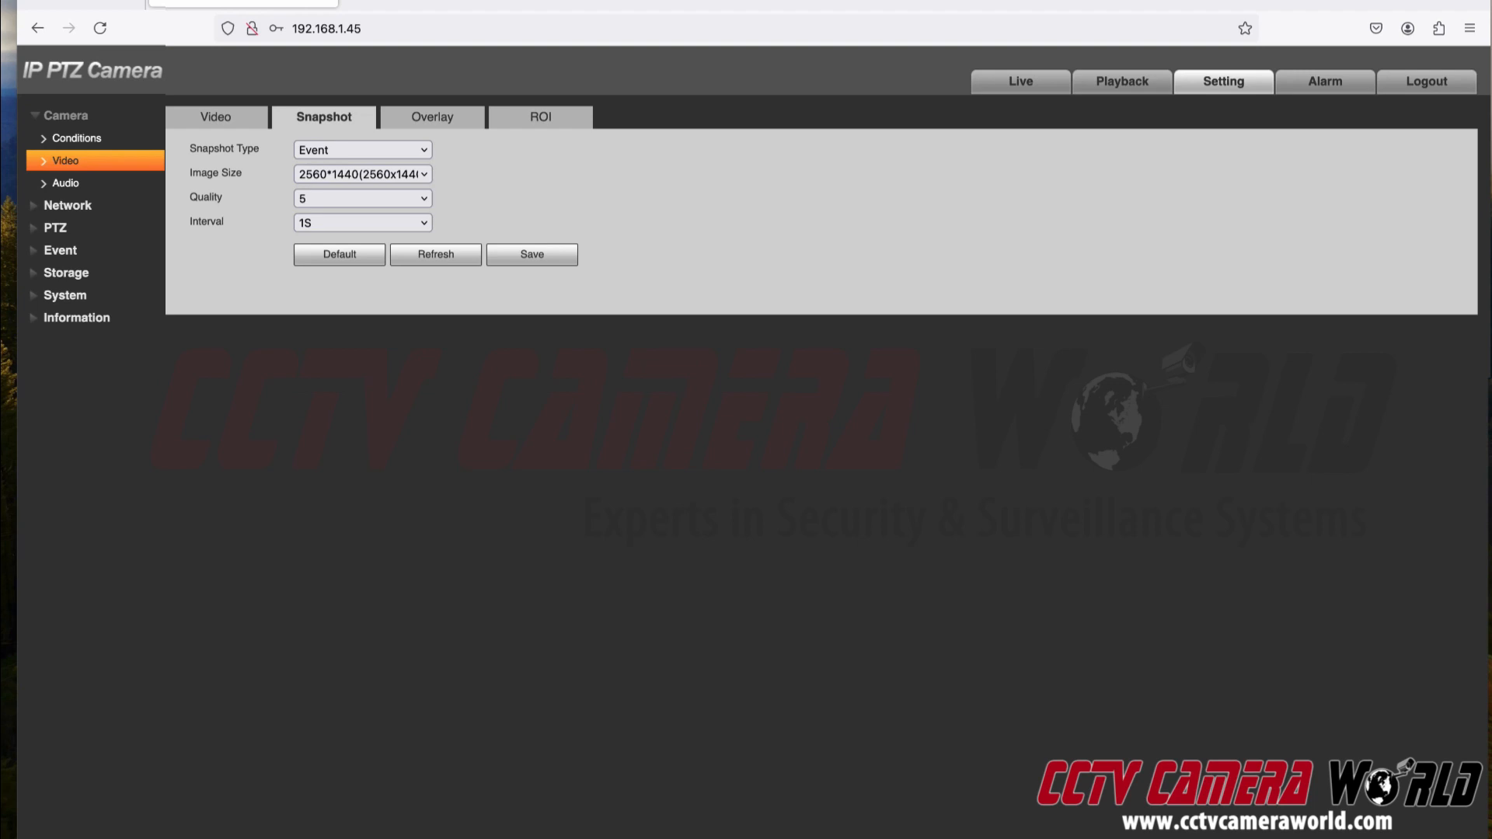
Review the camera's event settings for video motion detection, smart motion detection and Deep IVS rules
click(61, 250)
click(93, 206)
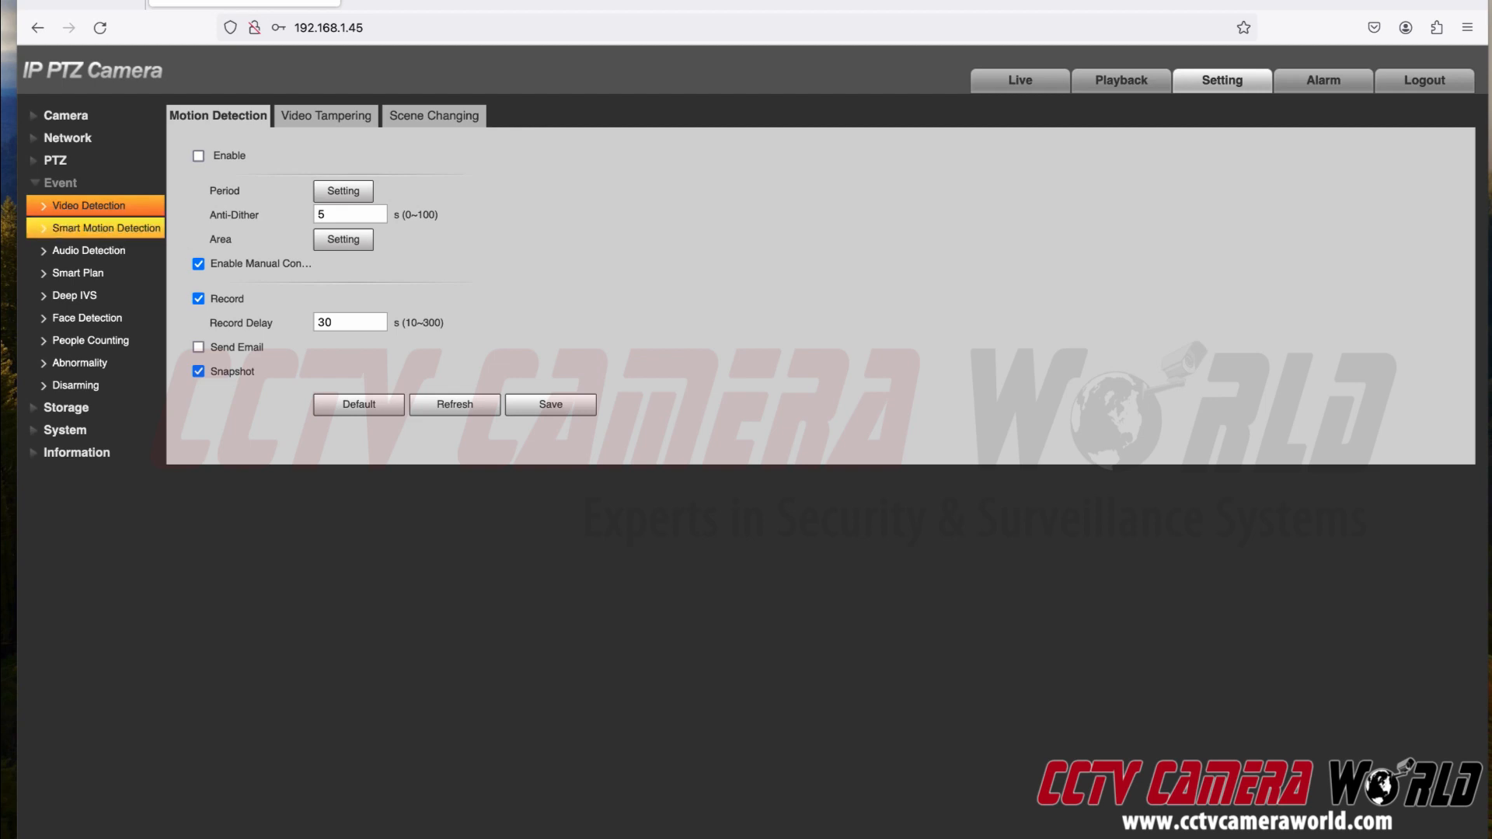
click(105, 228)
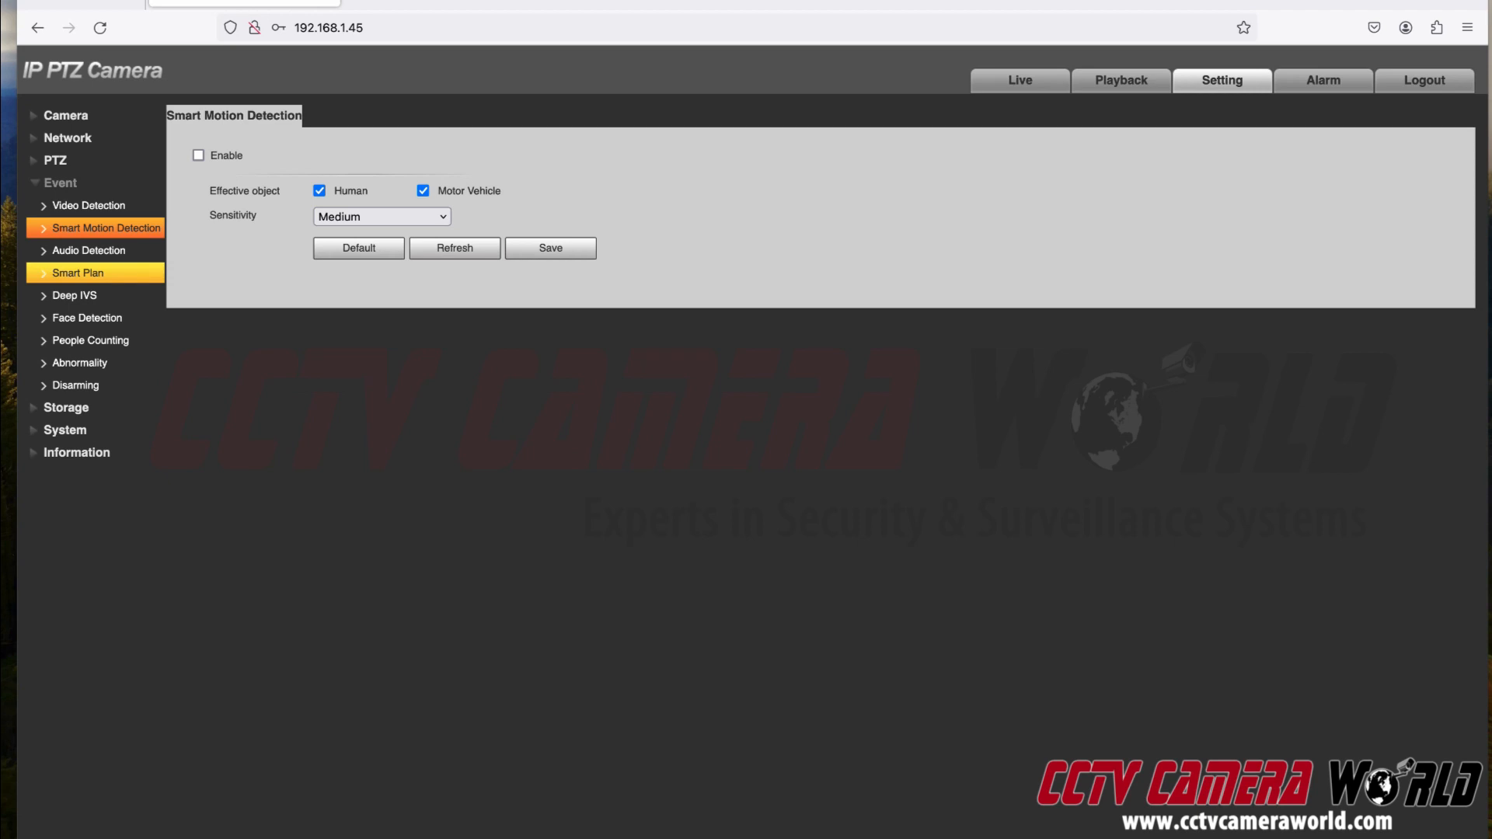
click(75, 295)
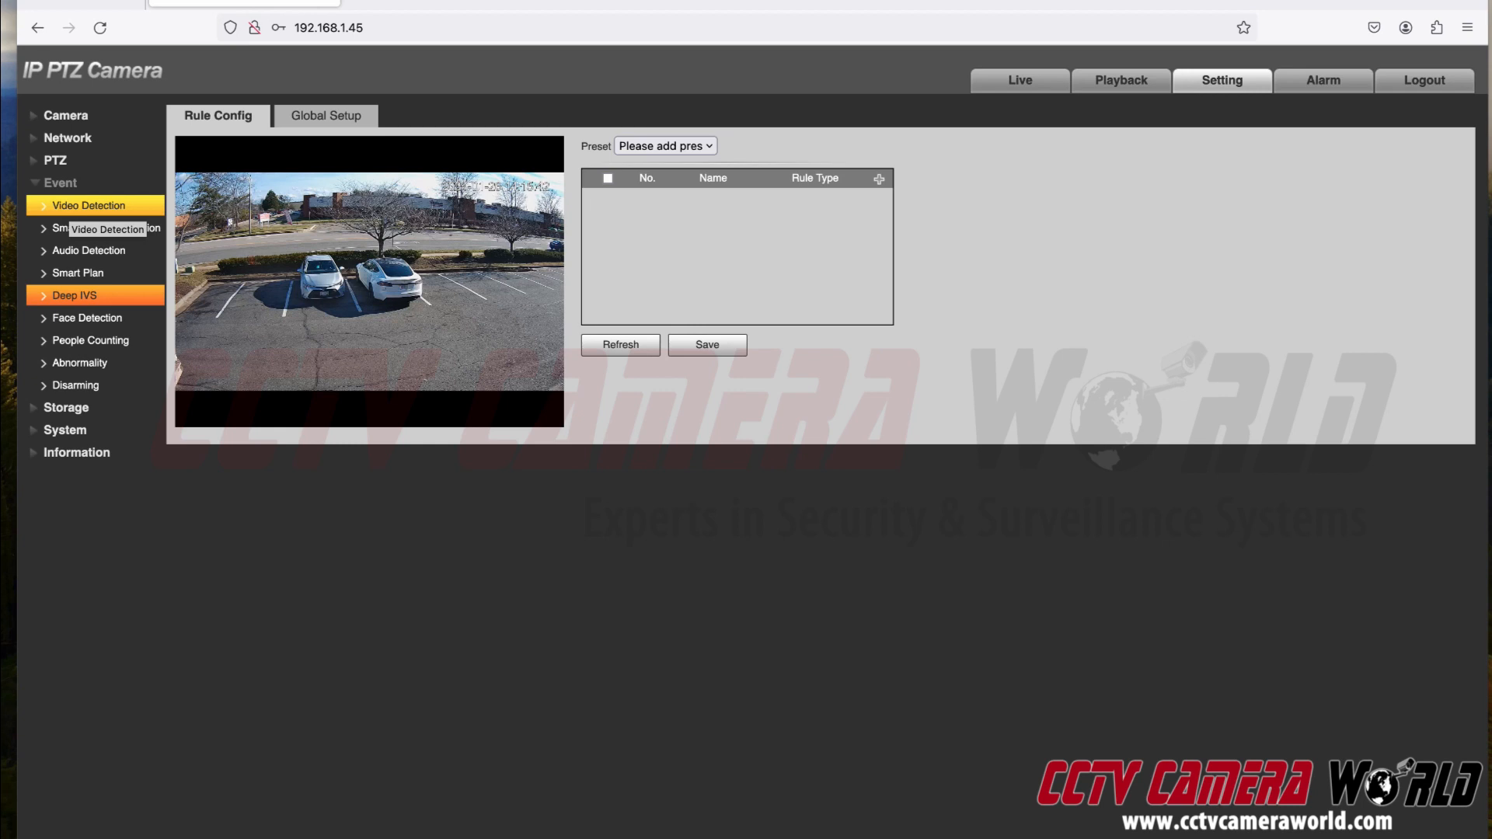
Enable motion detection in the video detection settings and save its period with Period1 active all day, 00:00:00 to 23:59:59
click(89, 205)
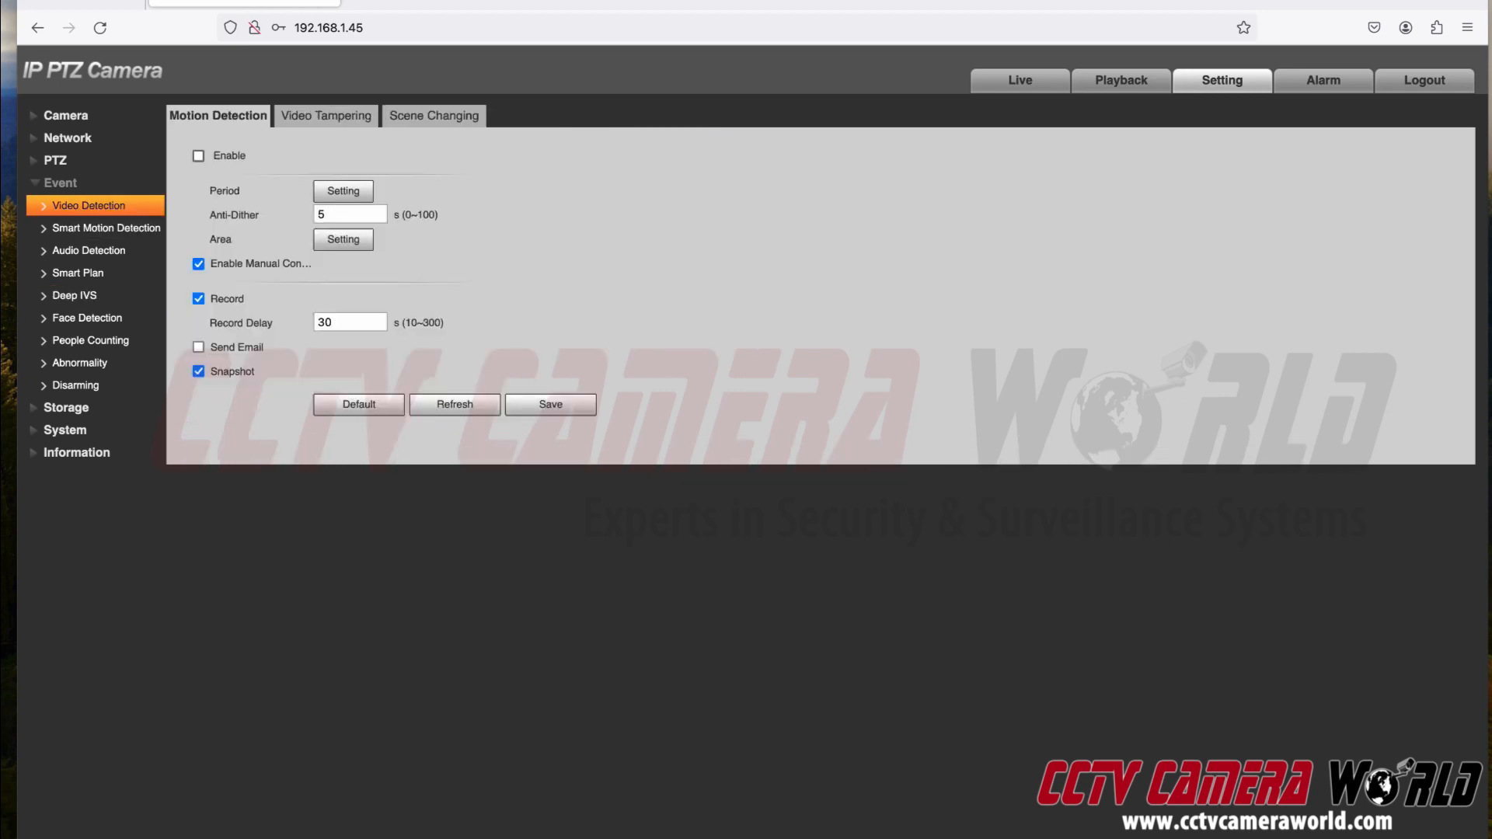
click(199, 155)
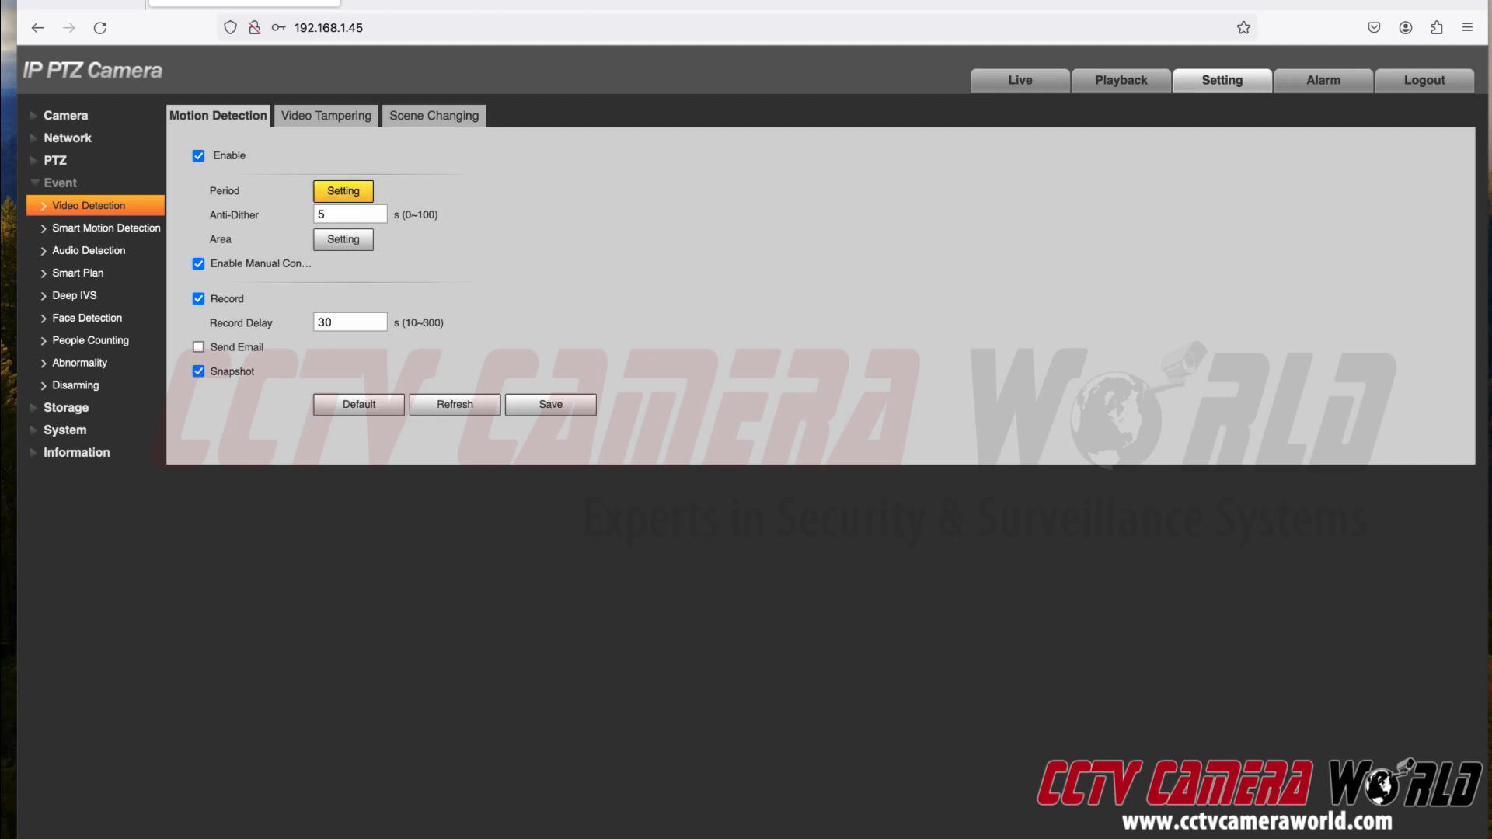
click(342, 190)
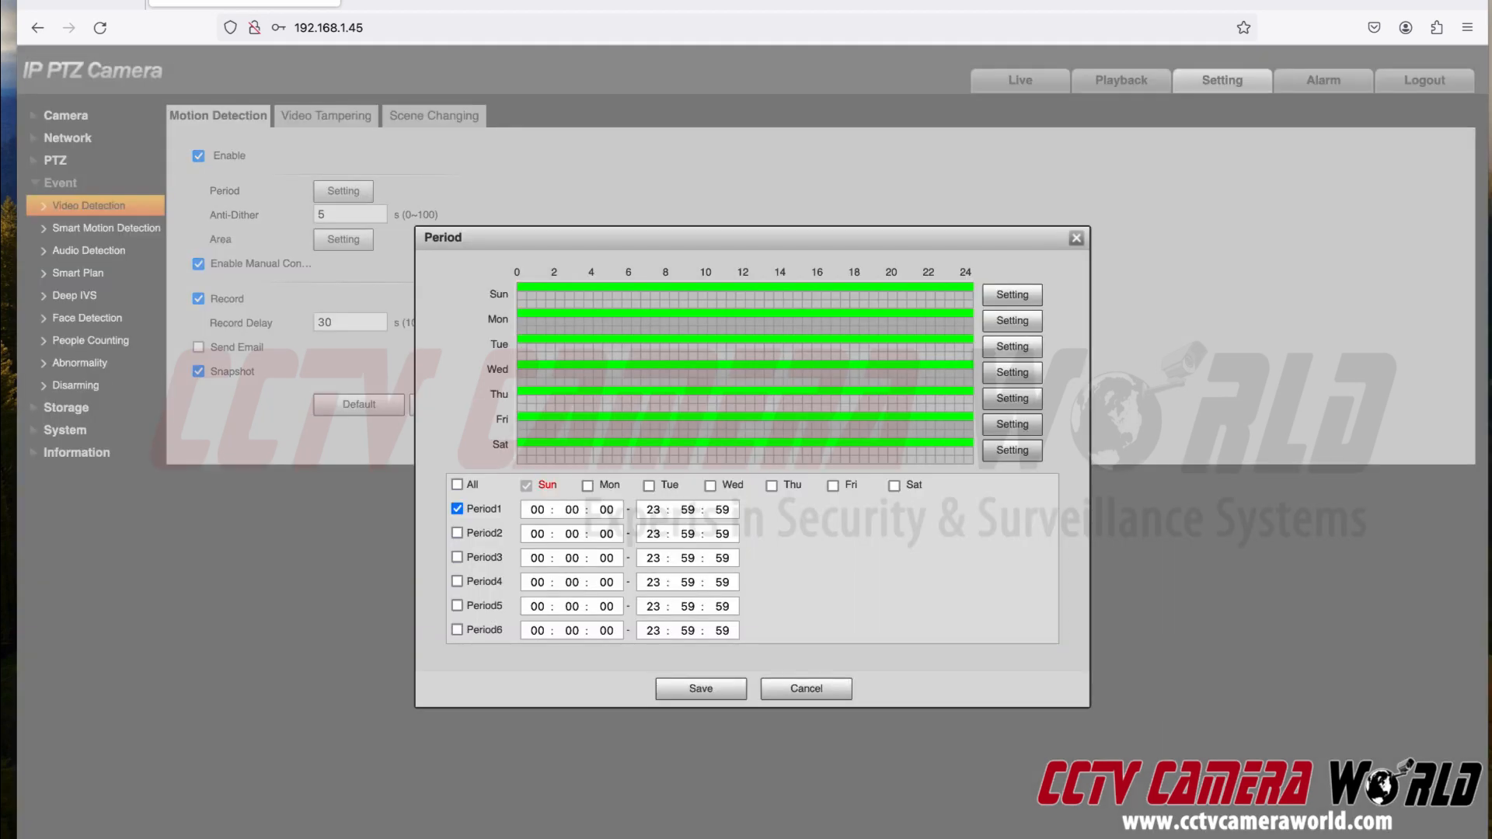
click(715, 690)
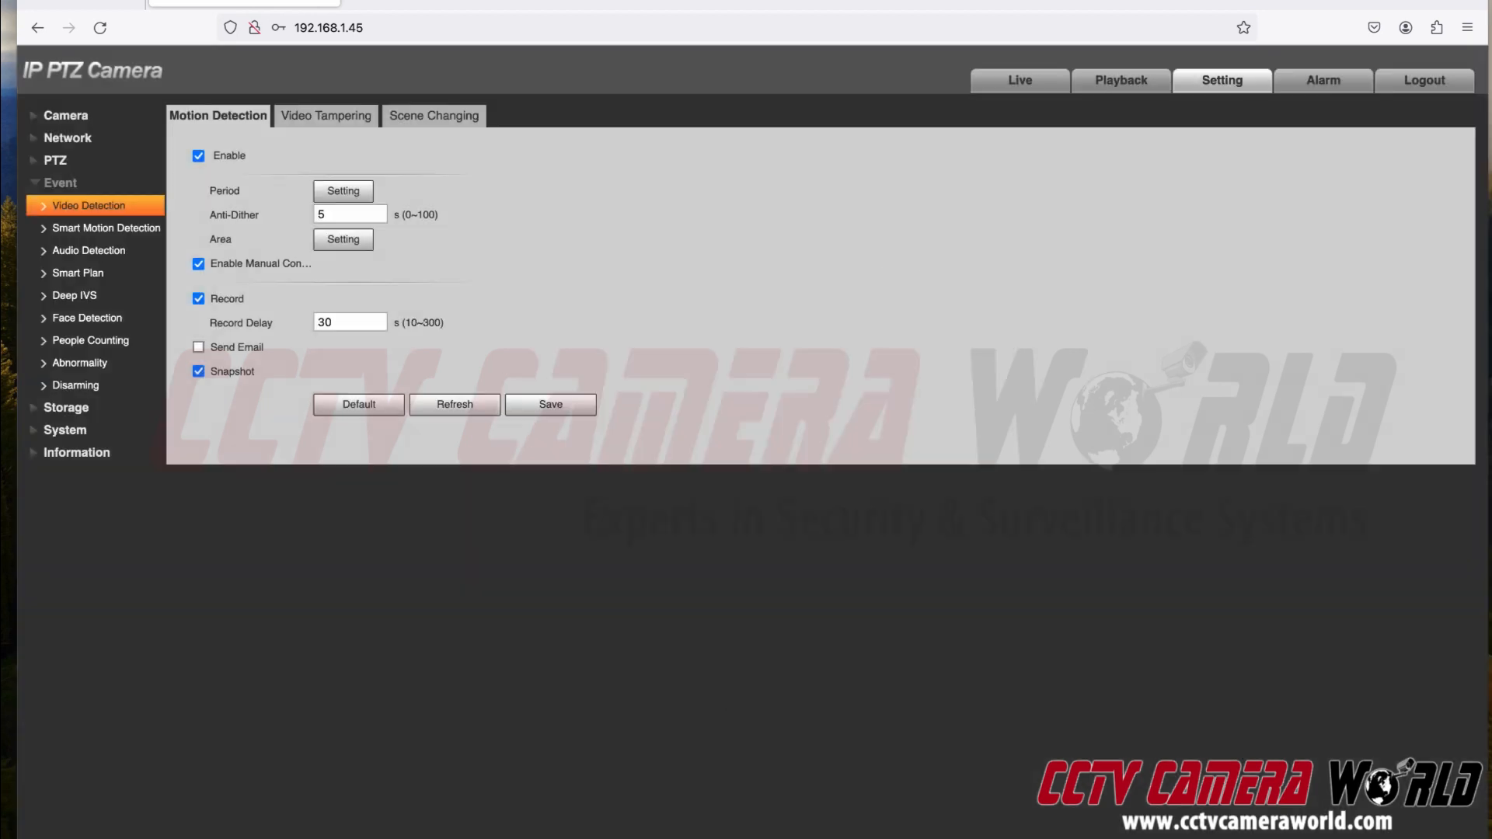
click(343, 191)
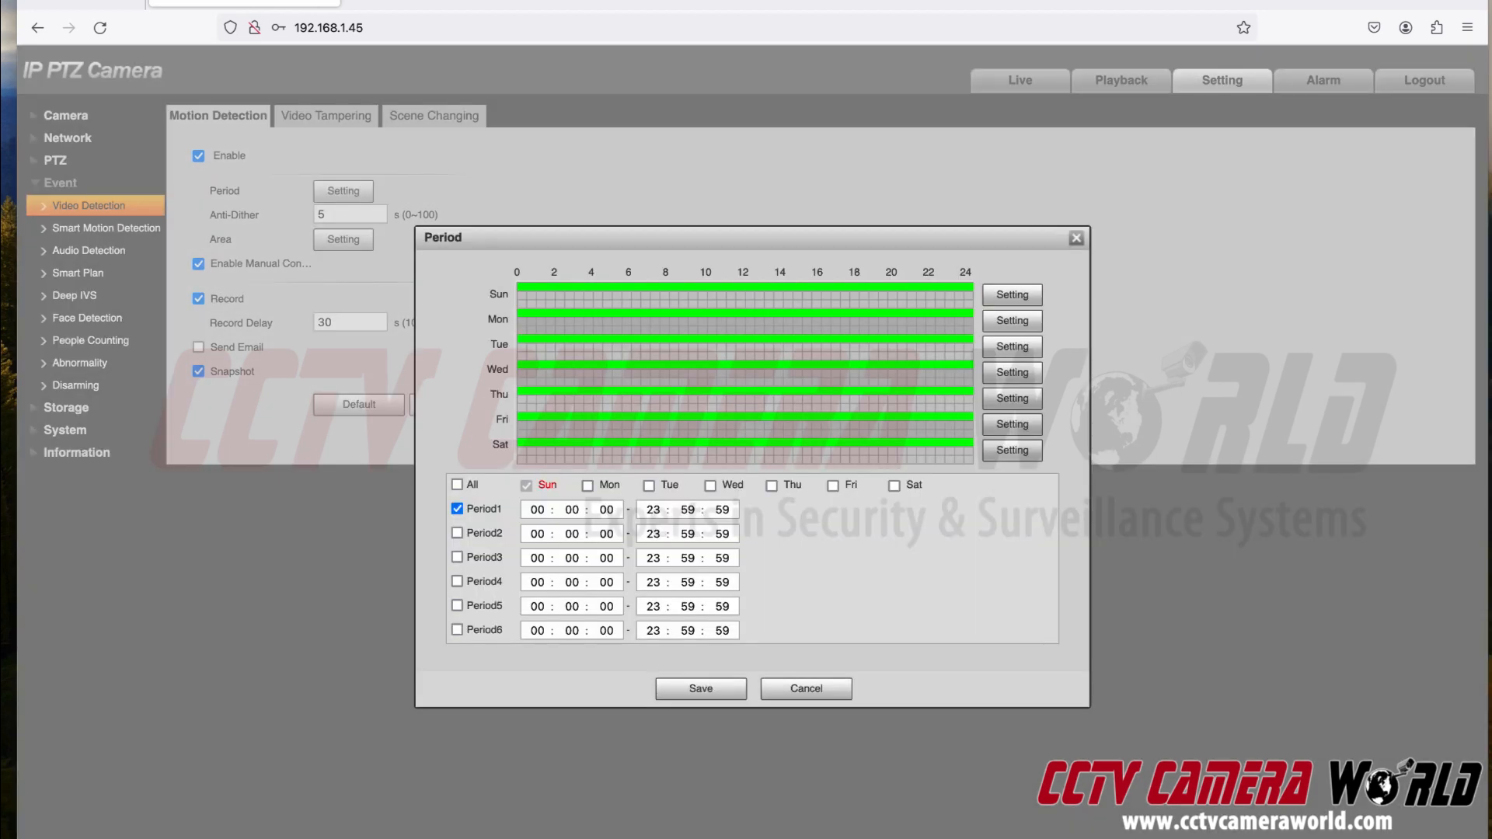
click(701, 689)
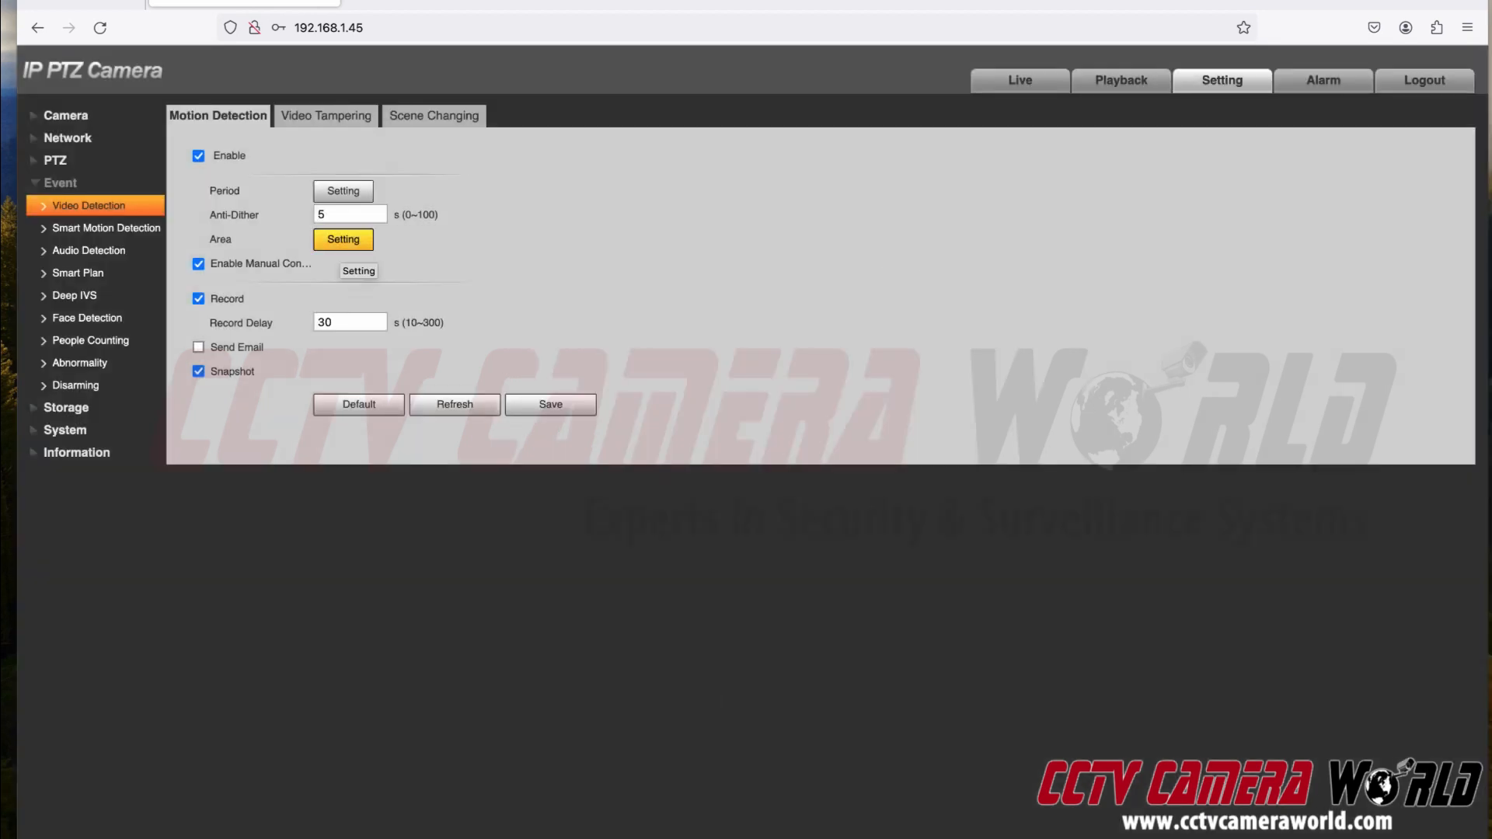
Clear the motion detection area and redraw Region1 as a full-width band over the parking lot
click(343, 239)
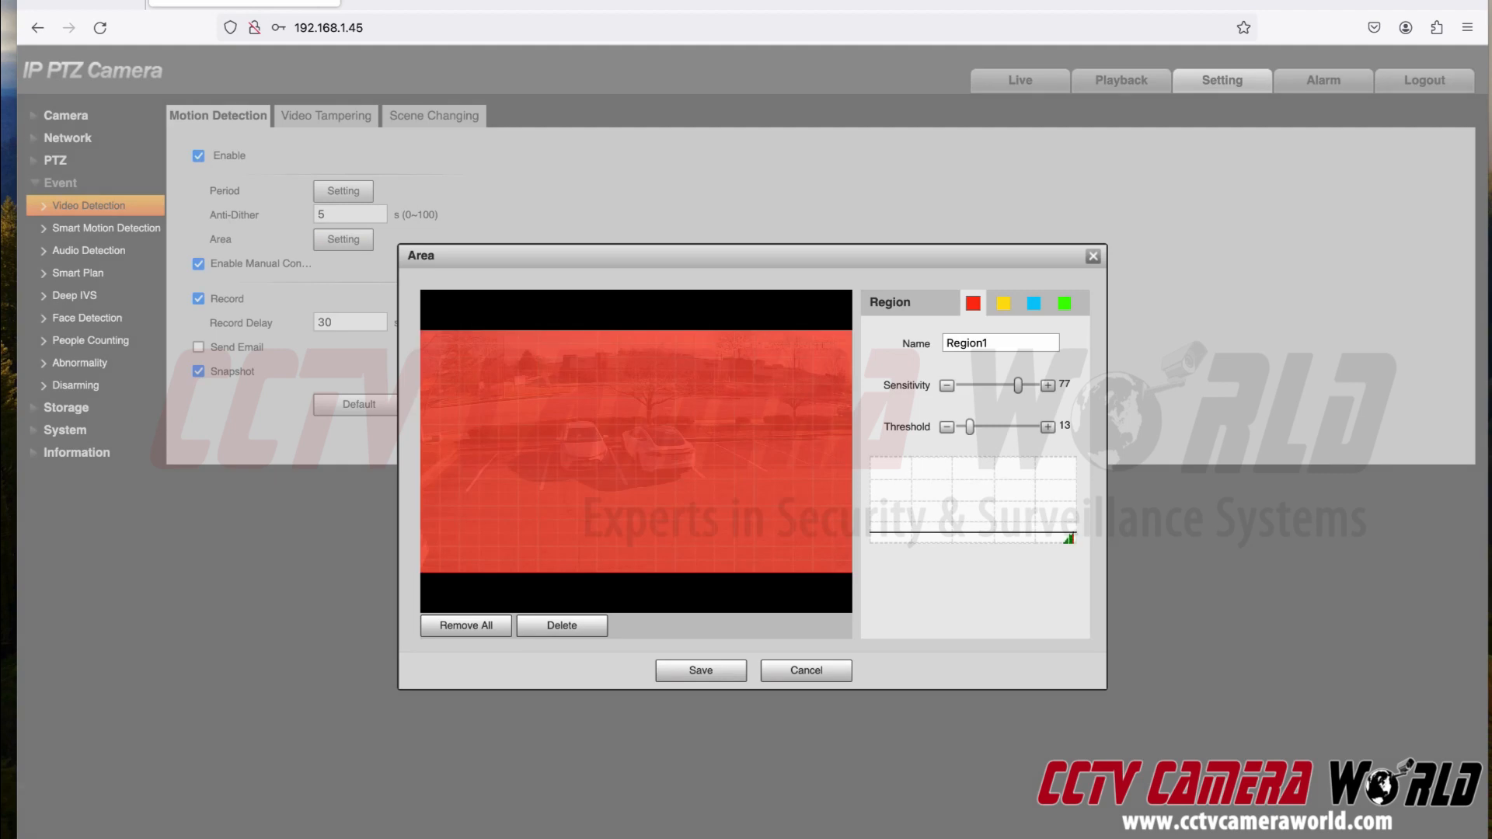
click(466, 625)
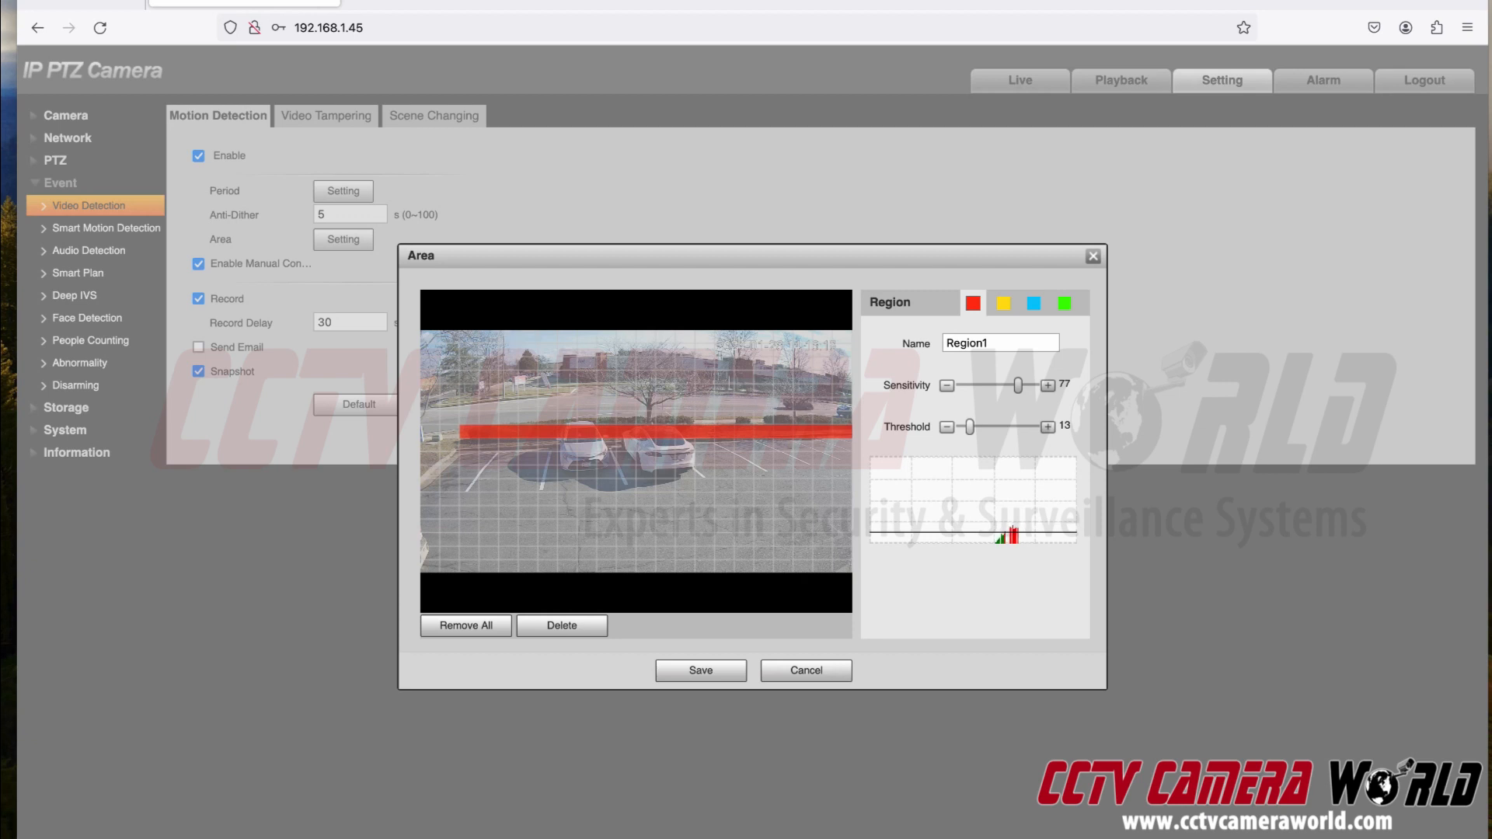
drag(843, 540, 429, 432)
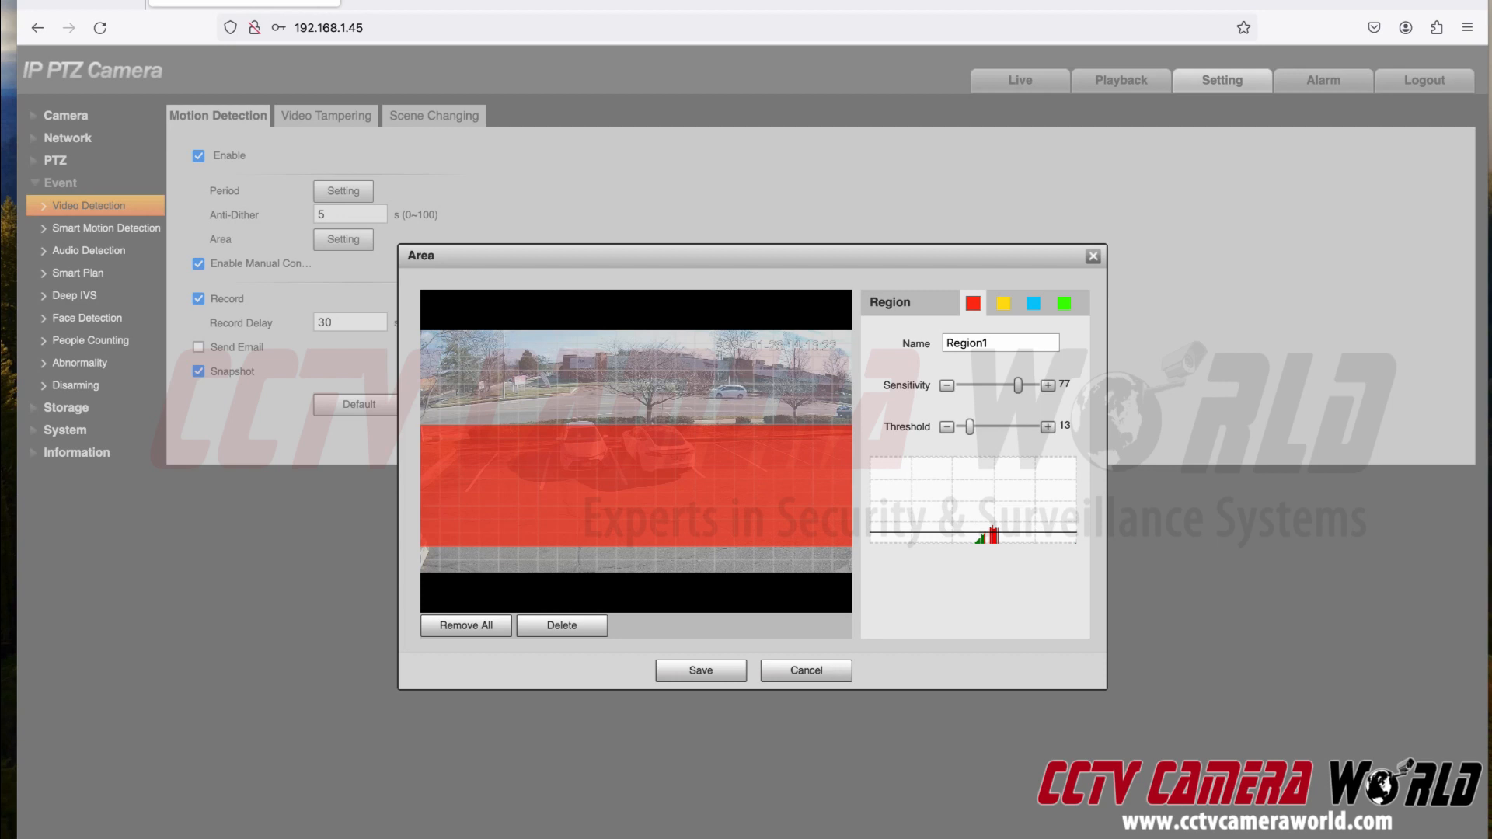
Set Region2's sensitivity to 36 and draw the region over the road above Region1
click(1003, 303)
drag(990, 385, 987, 385)
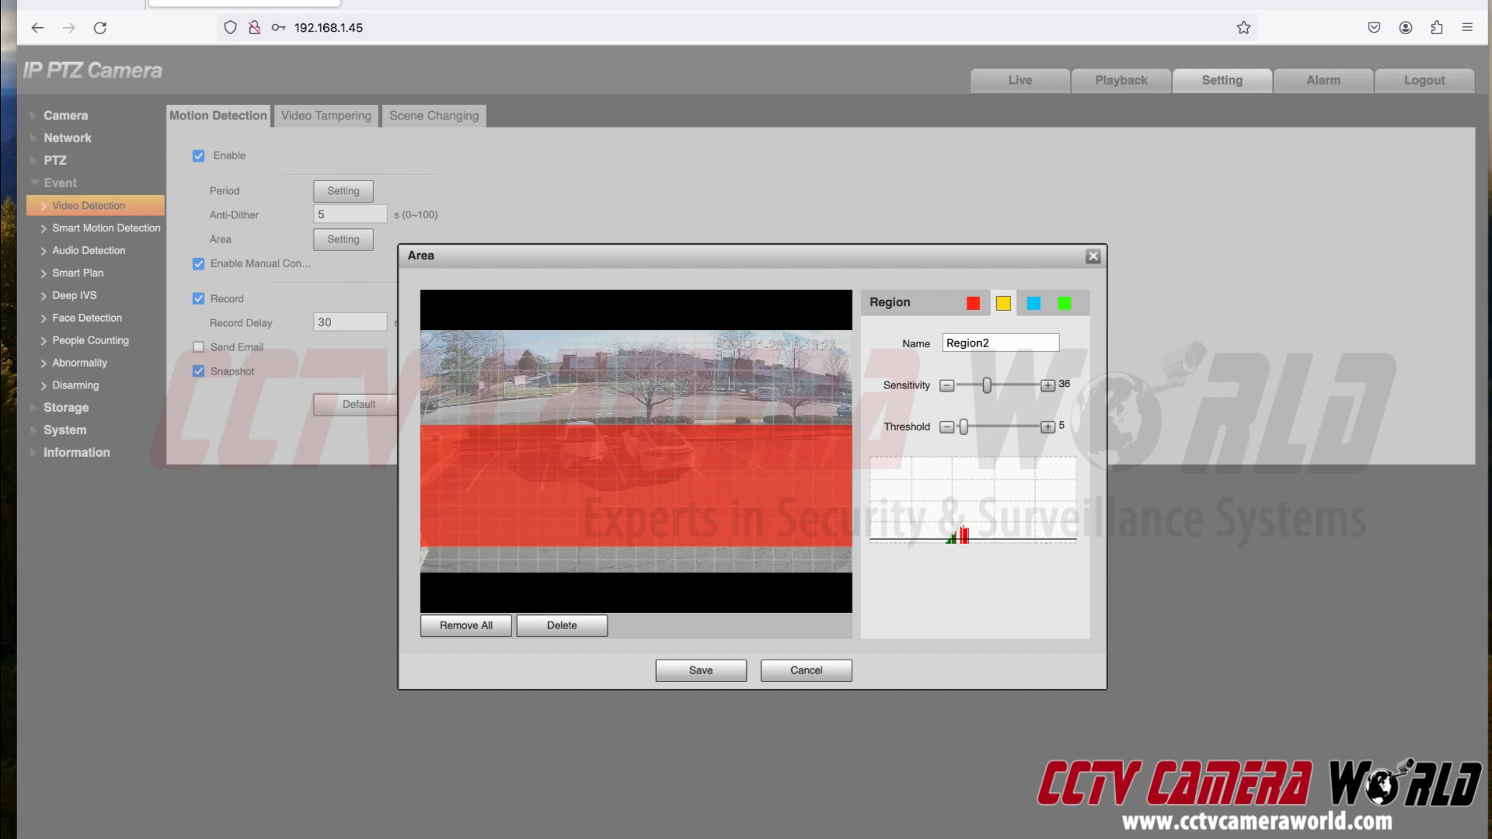
drag(466, 364, 832, 424)
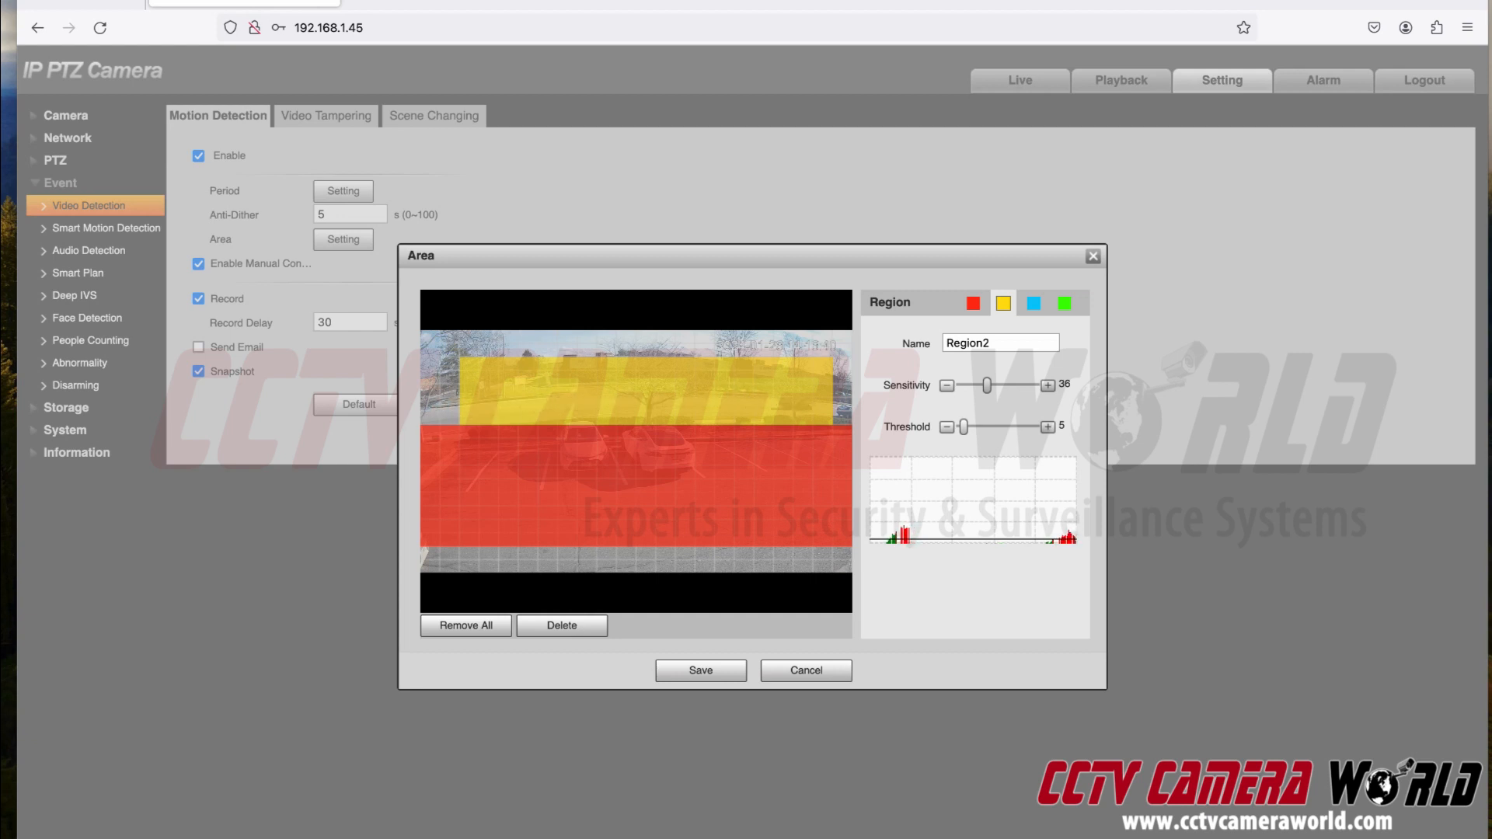
Compare the motion graphs of Region1 and Region2, trying Region2's threshold at 83 and 2
click(973, 303)
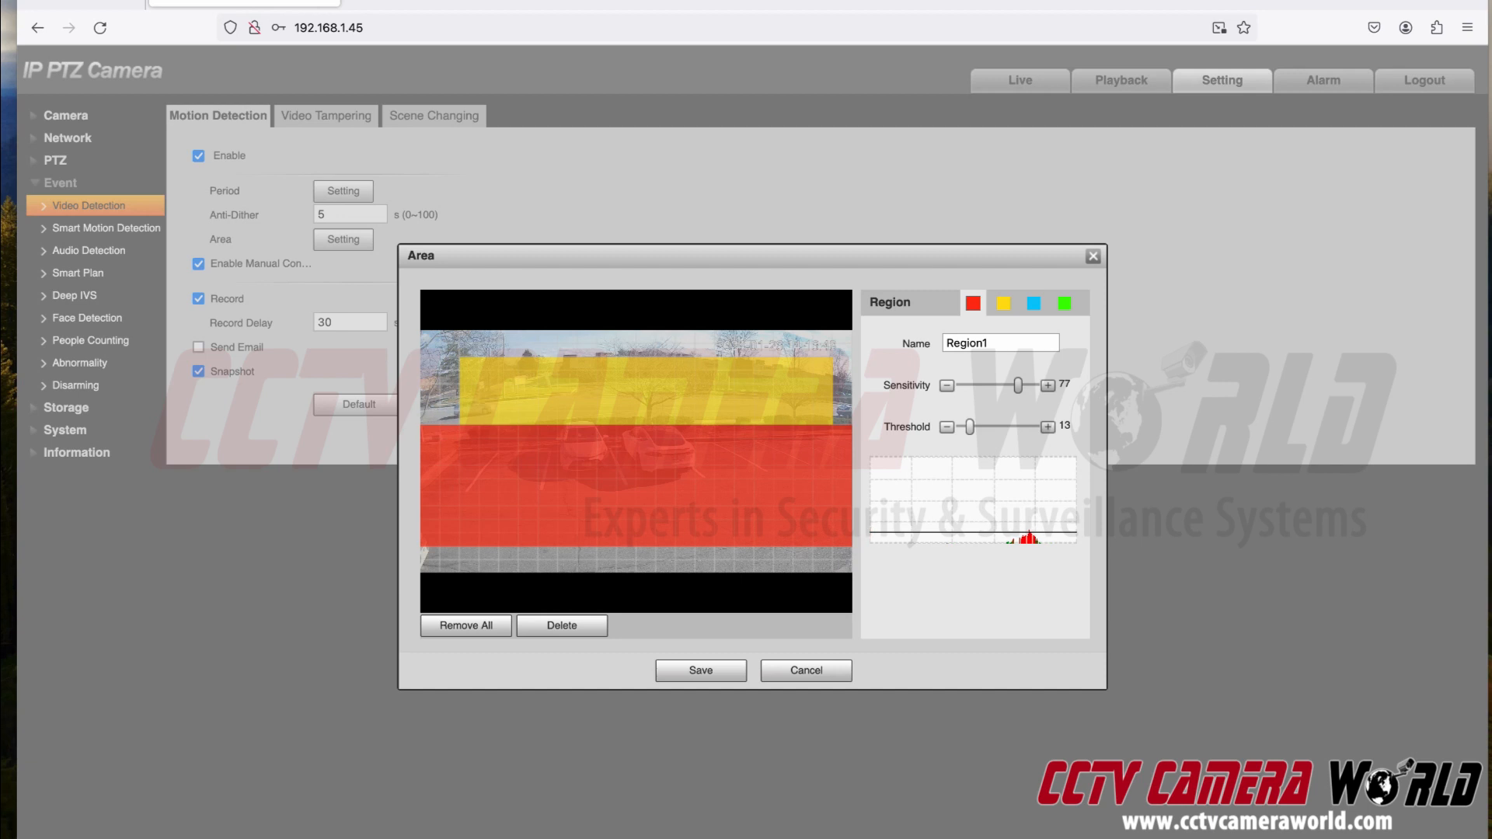
click(1003, 303)
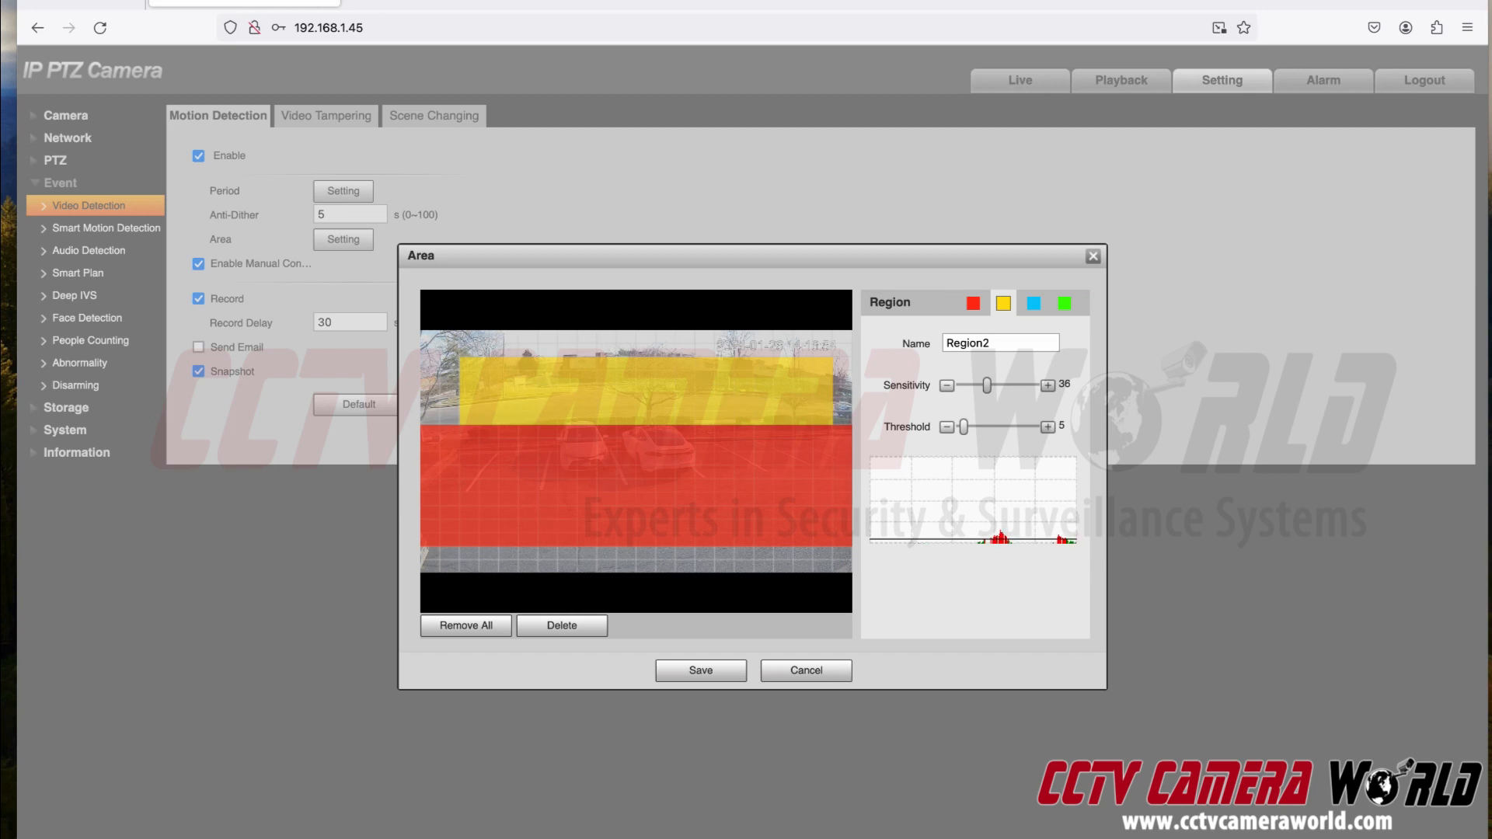
drag(964, 426, 1022, 427)
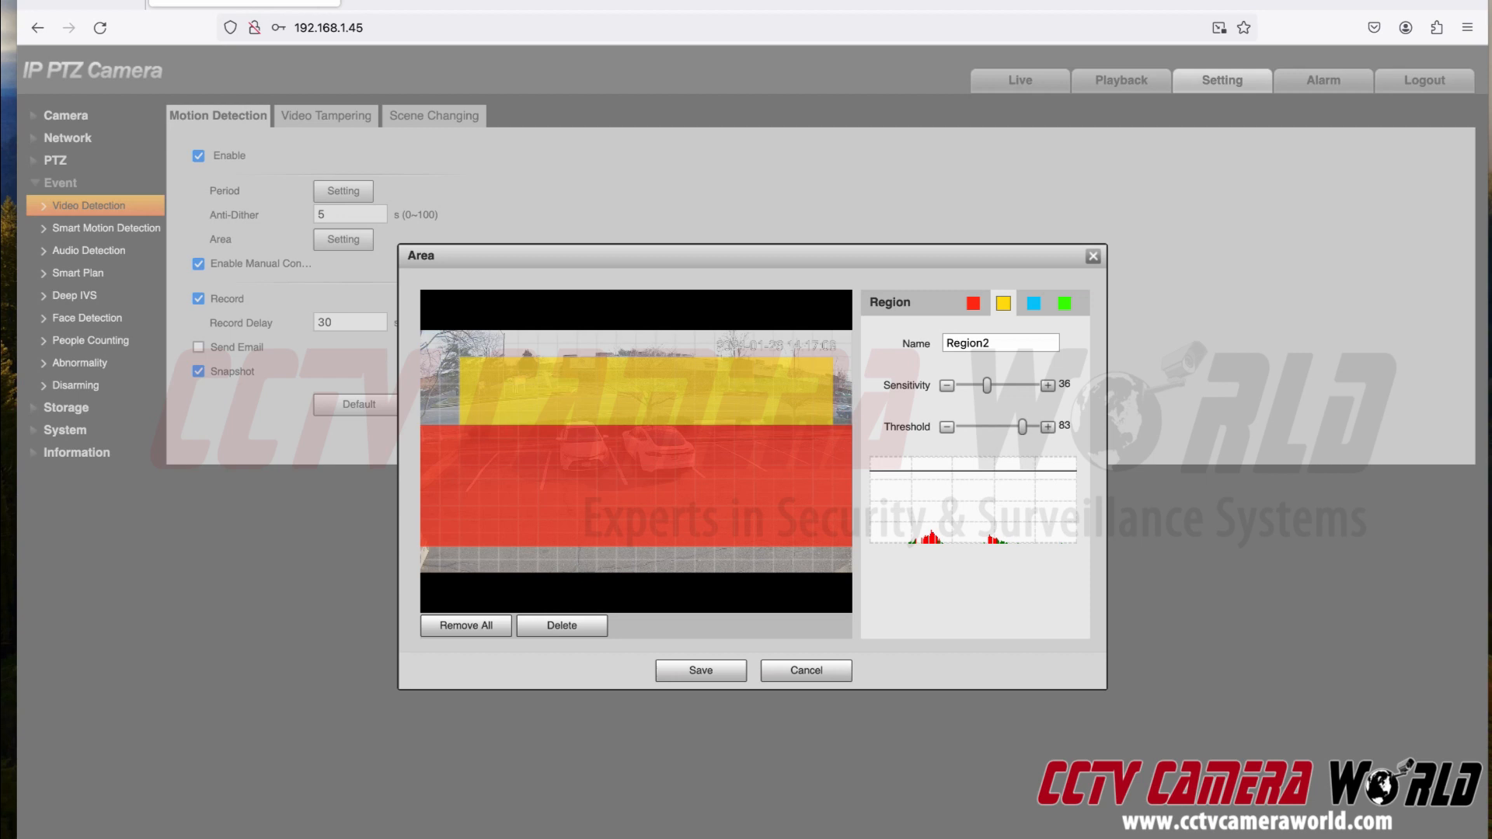
drag(1023, 427, 963, 426)
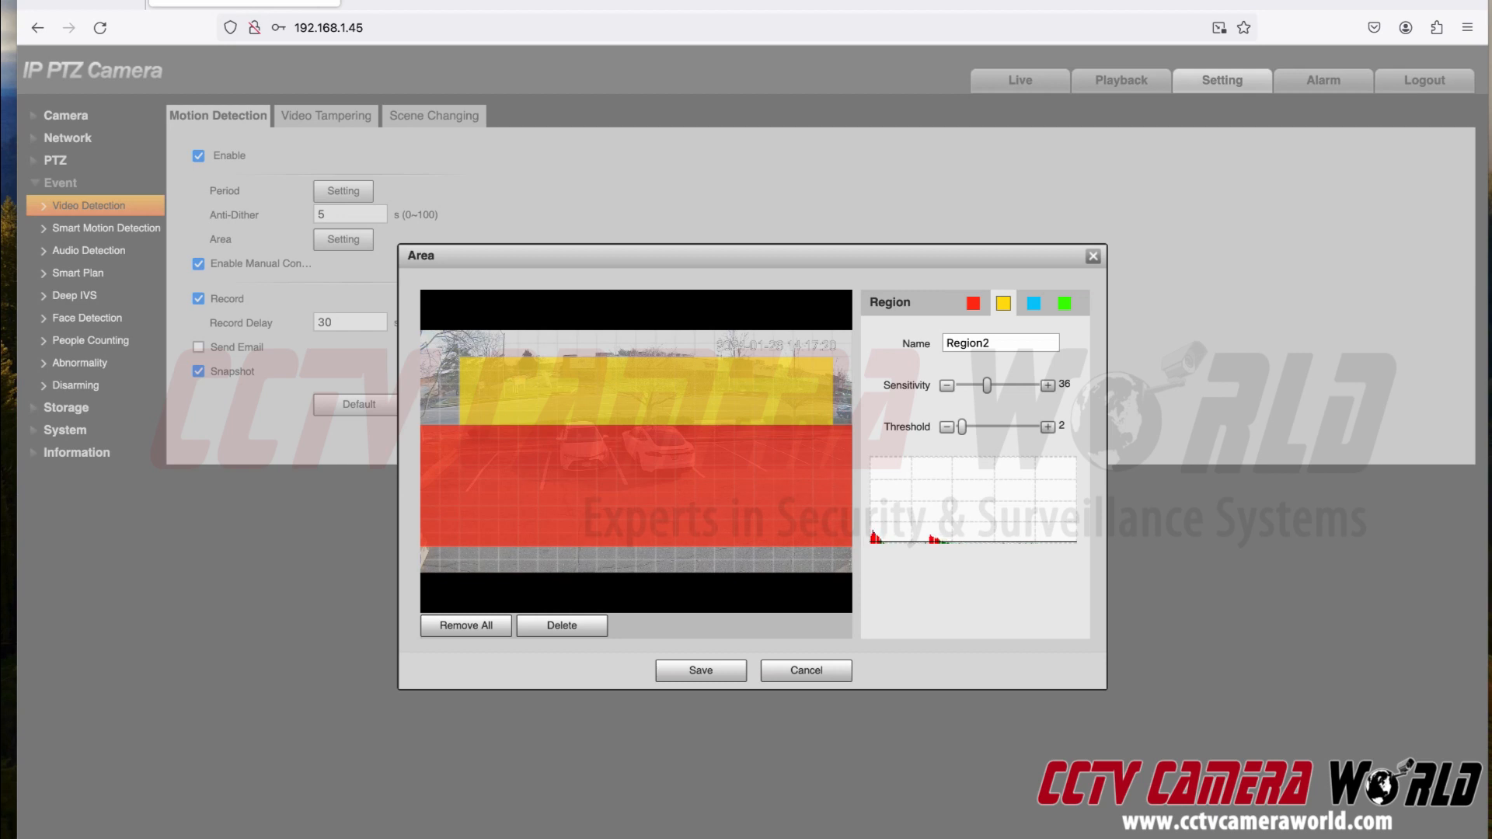
Set Region2's sensitivity to 39 and threshold to 9, and save the area and motion detection settings
mouse_move(962, 426)
mouse_down()
mouse_move(1035, 426)
mouse_move(960, 386)
mouse_move(989, 386)
mouse_move(1035, 427)
mouse_move(967, 426)
mouse_up()
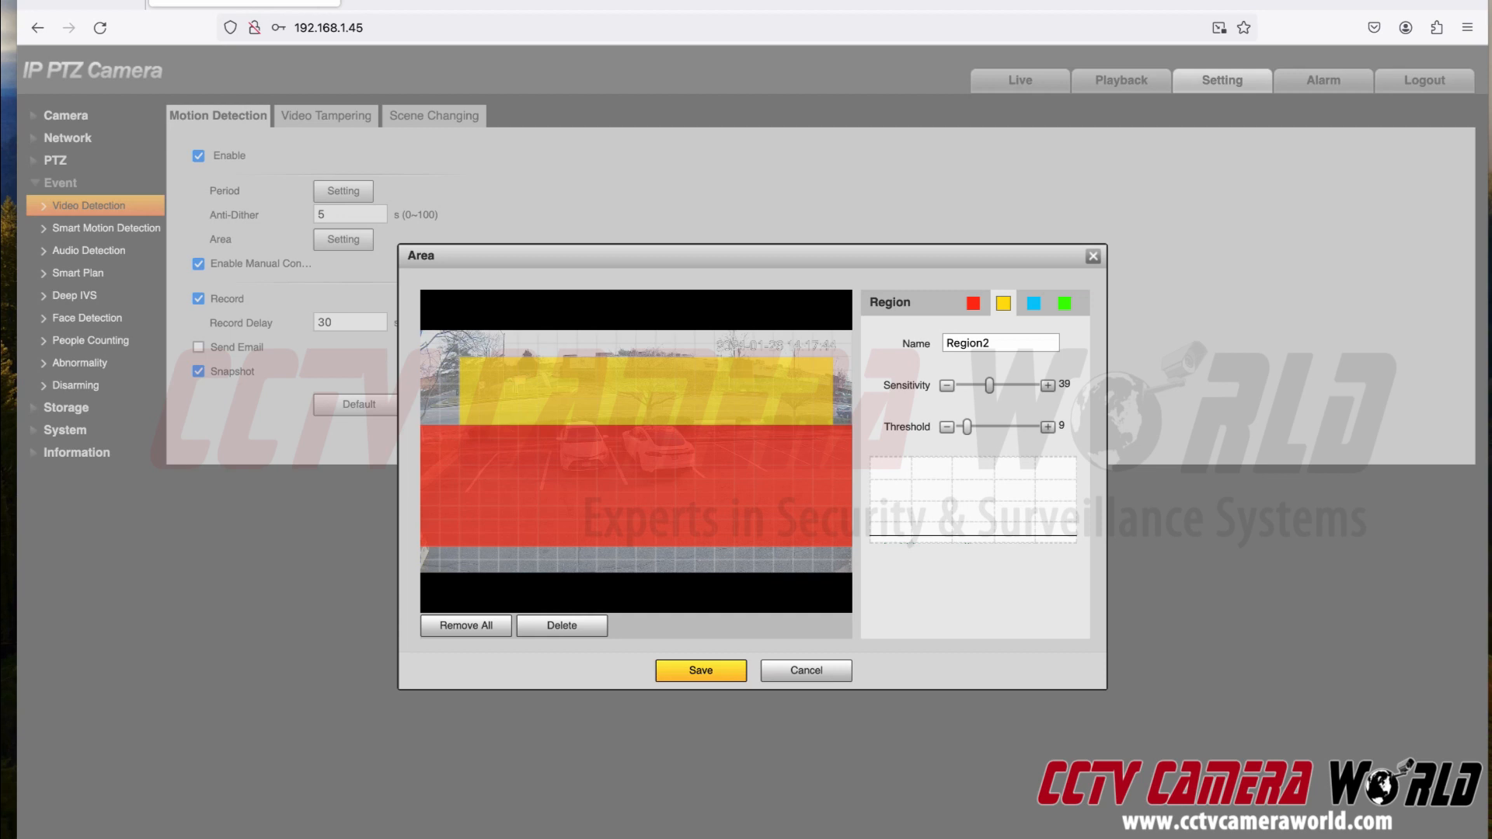
click(701, 670)
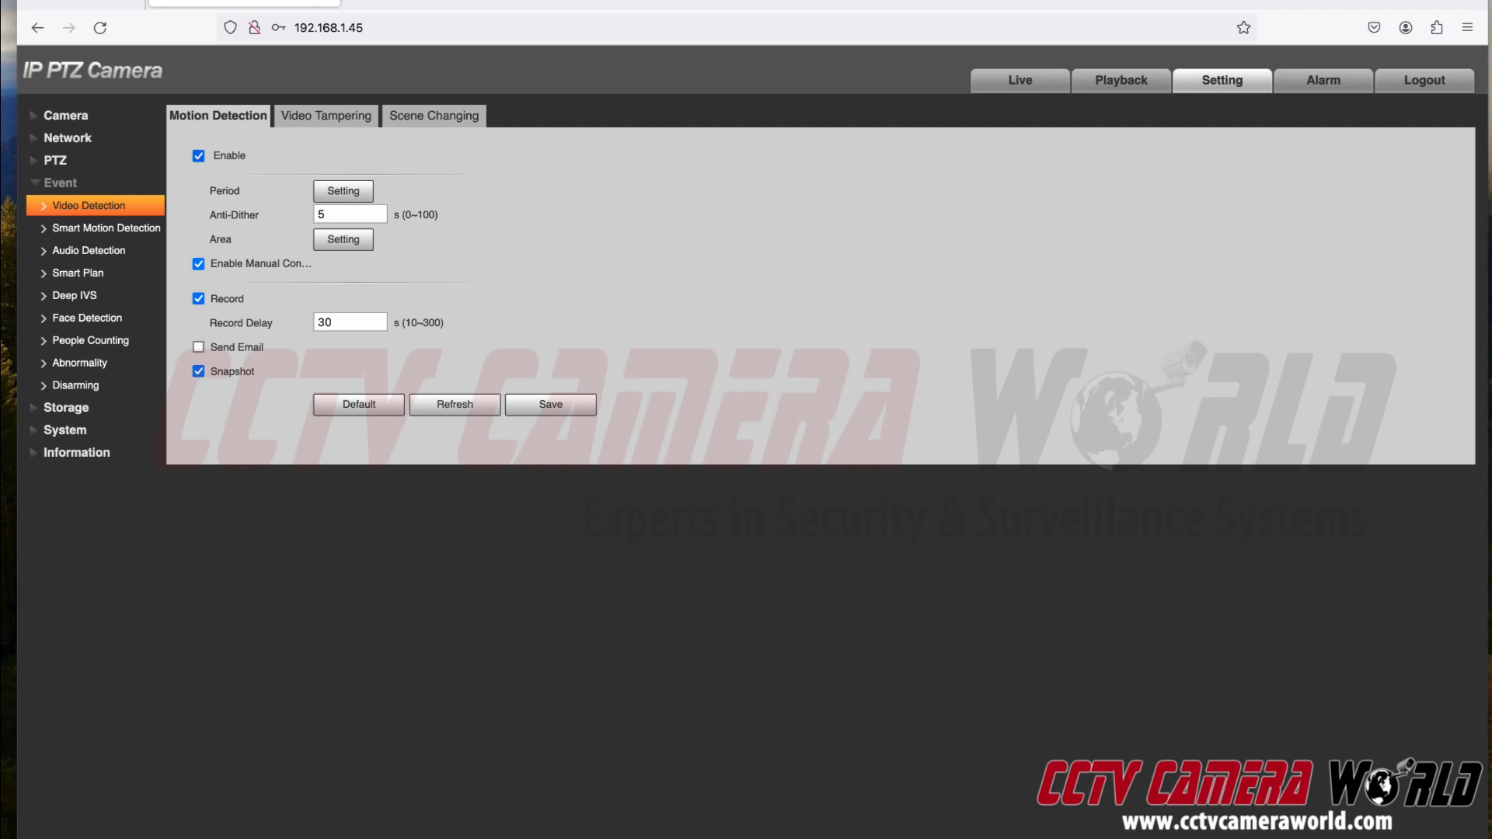
click(551, 404)
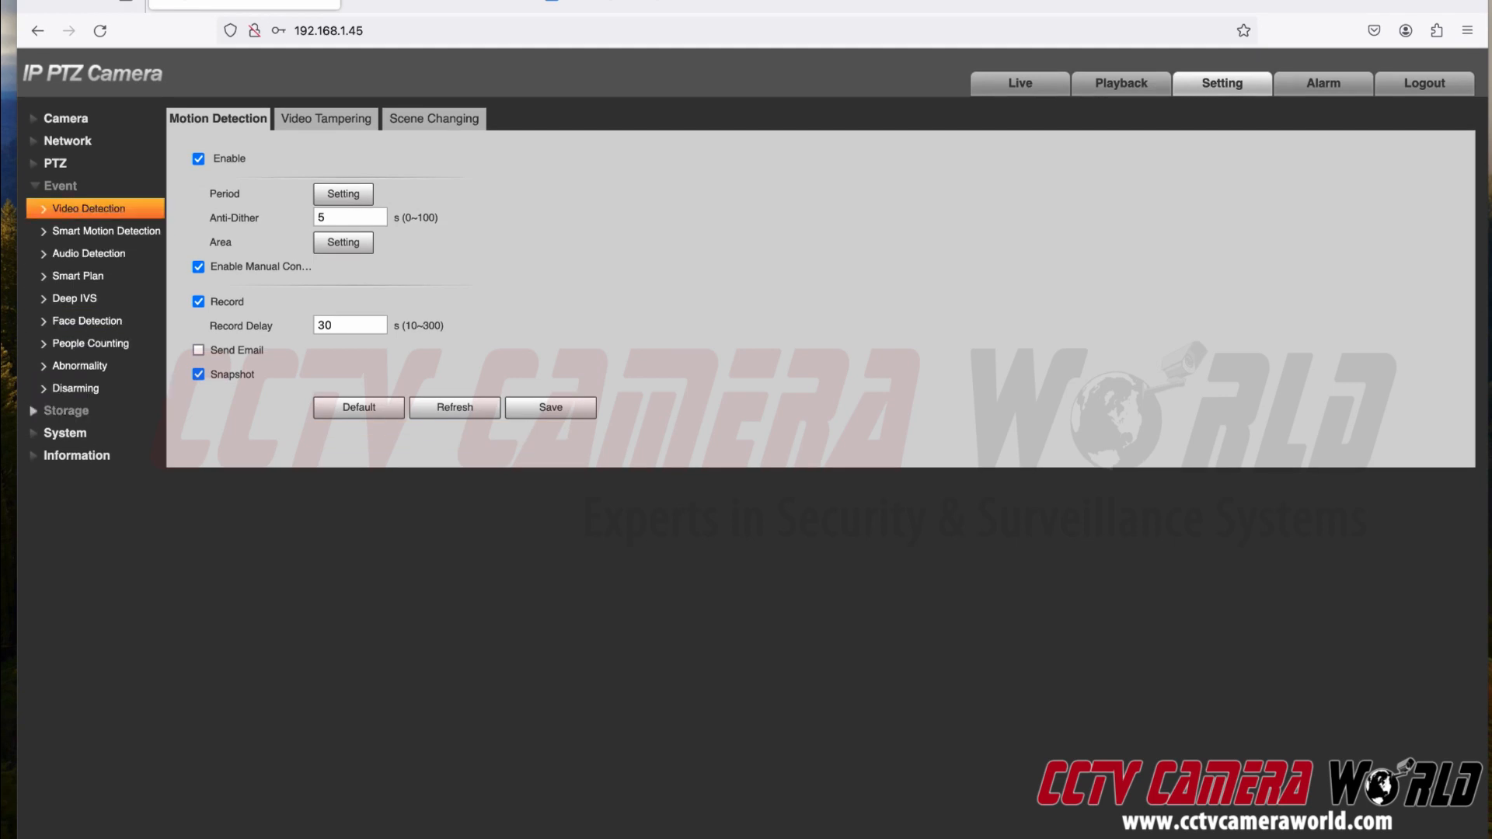
Review the camera's snapshot schedule and the storage destination's record and snapshot paths
click(66, 411)
click(75, 231)
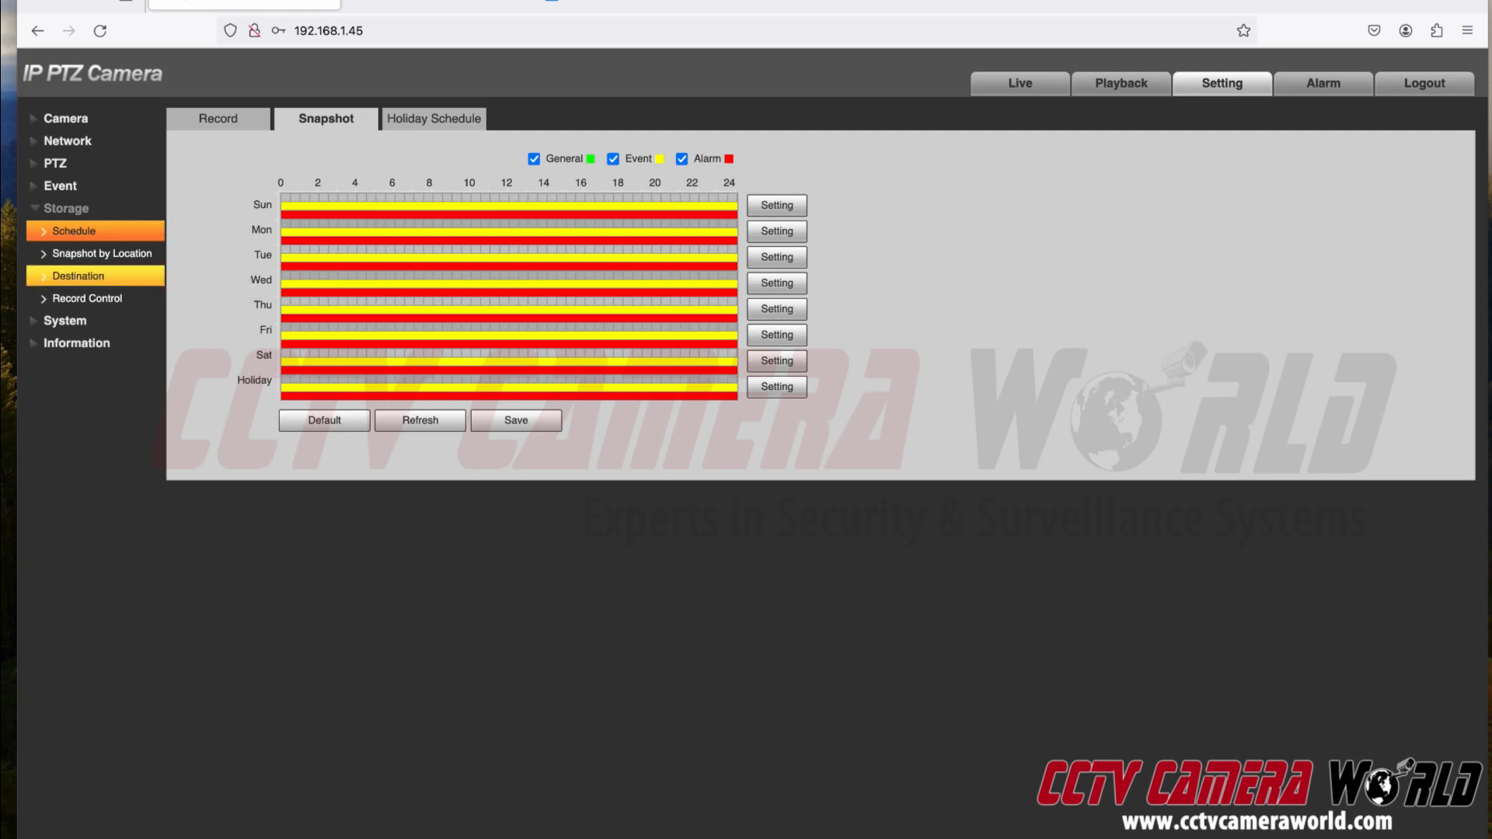
click(78, 276)
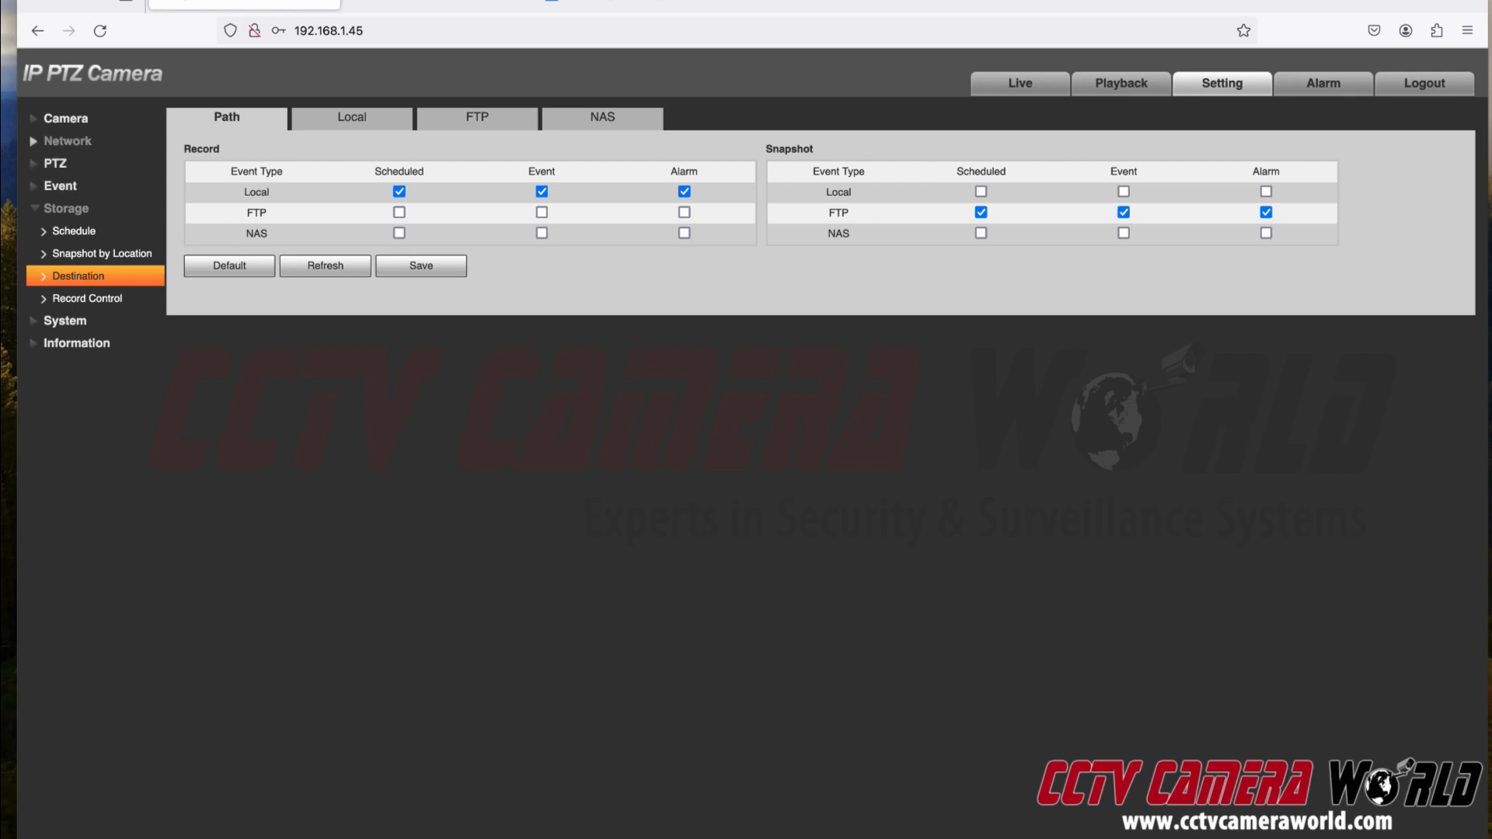
Return to the camera's video snapshot options and display the settings for the Event snapshot type
click(68, 141)
click(66, 118)
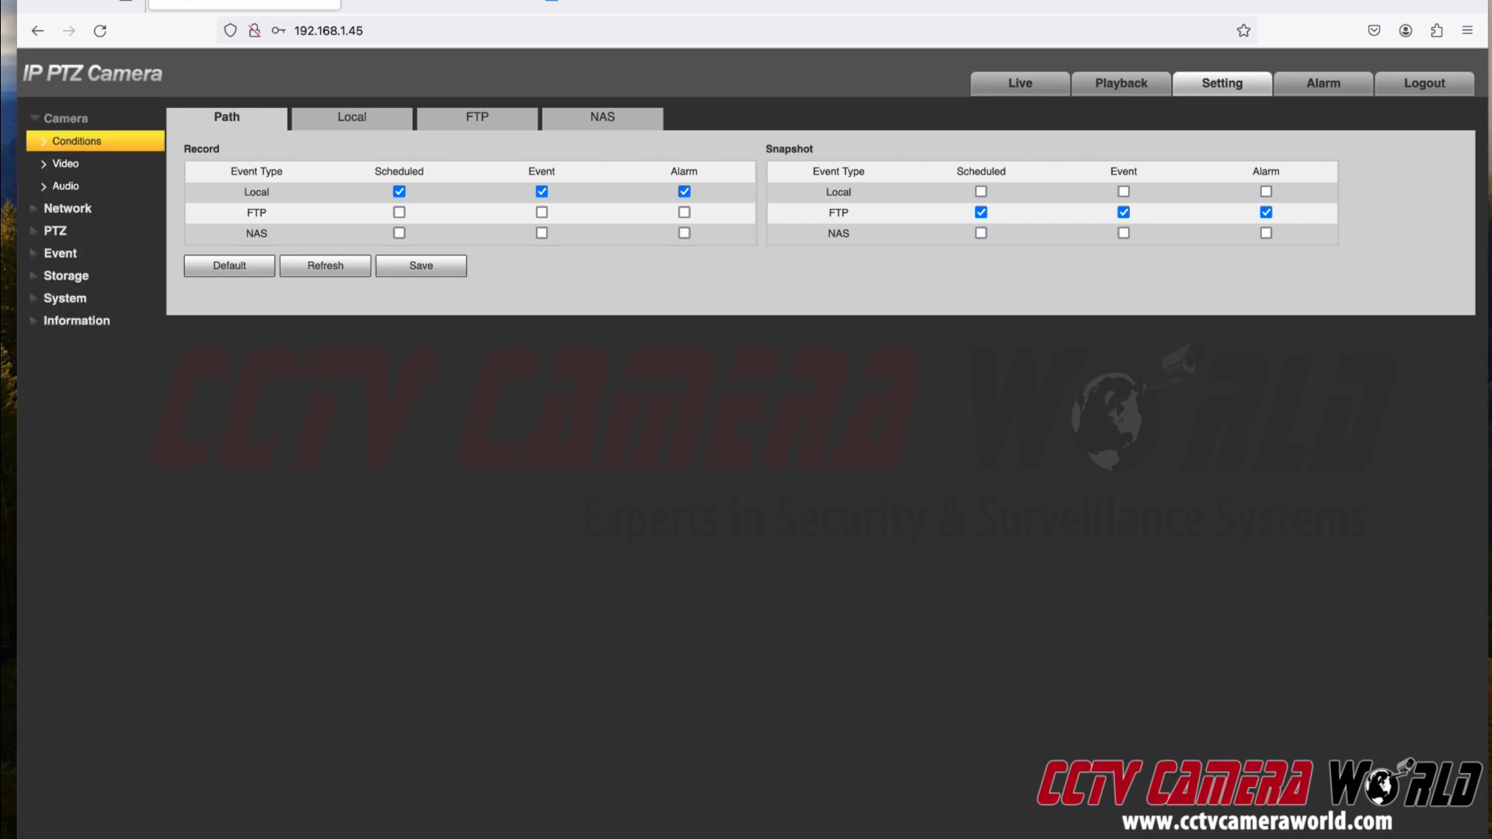
double_click(65, 164)
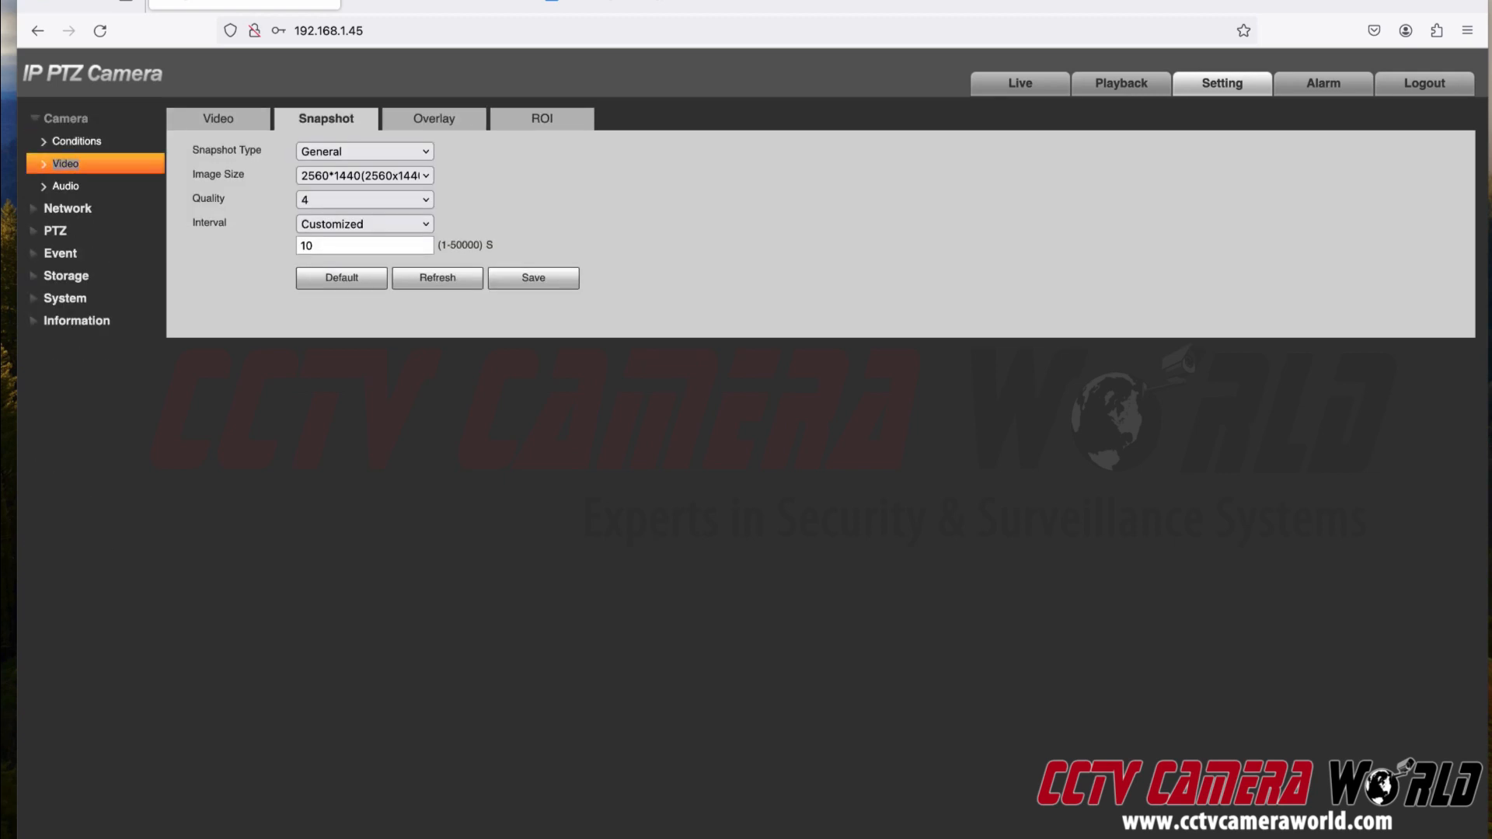
click(364, 151)
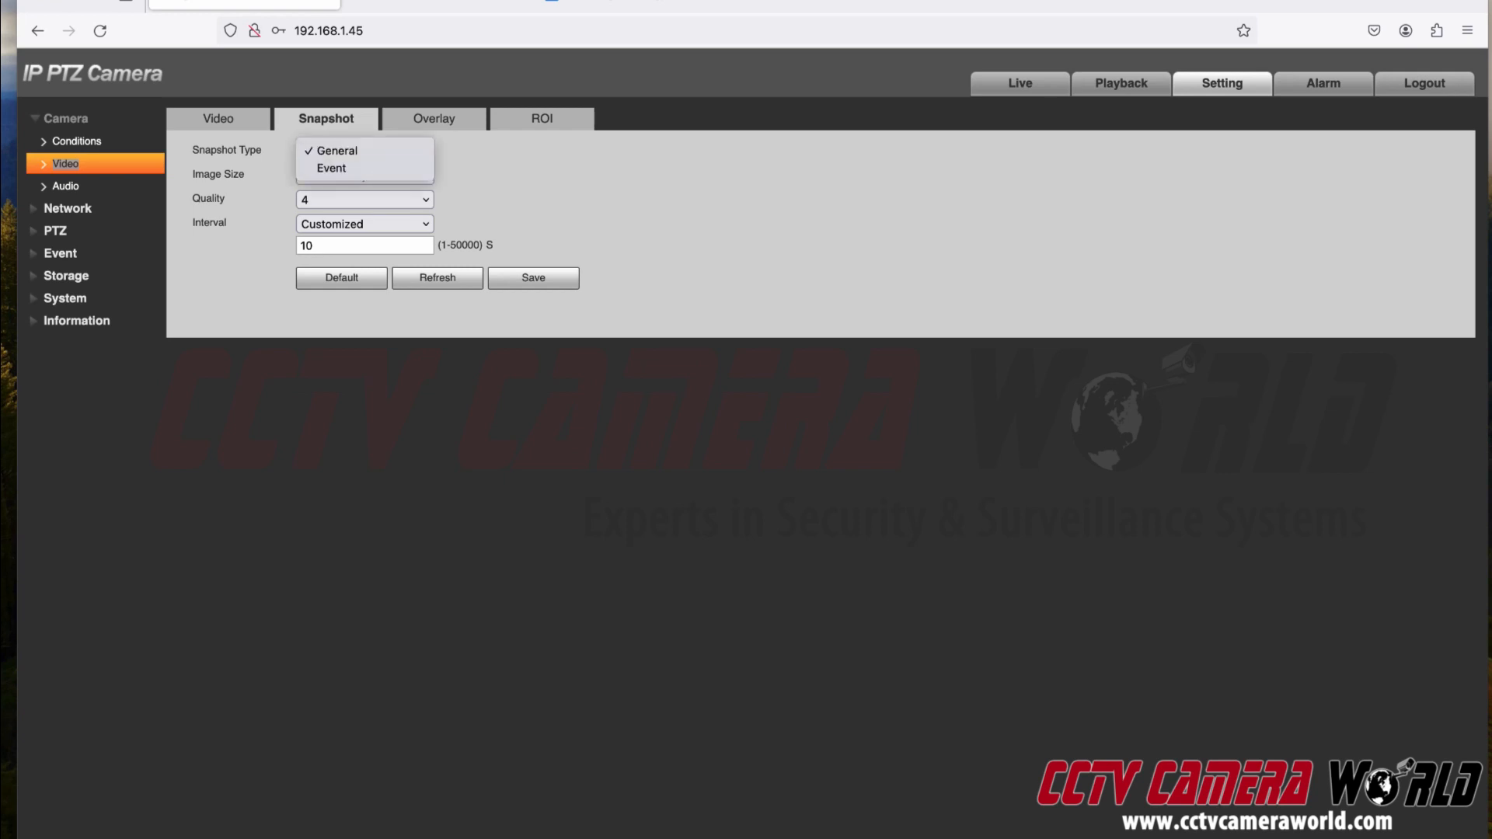
click(326, 170)
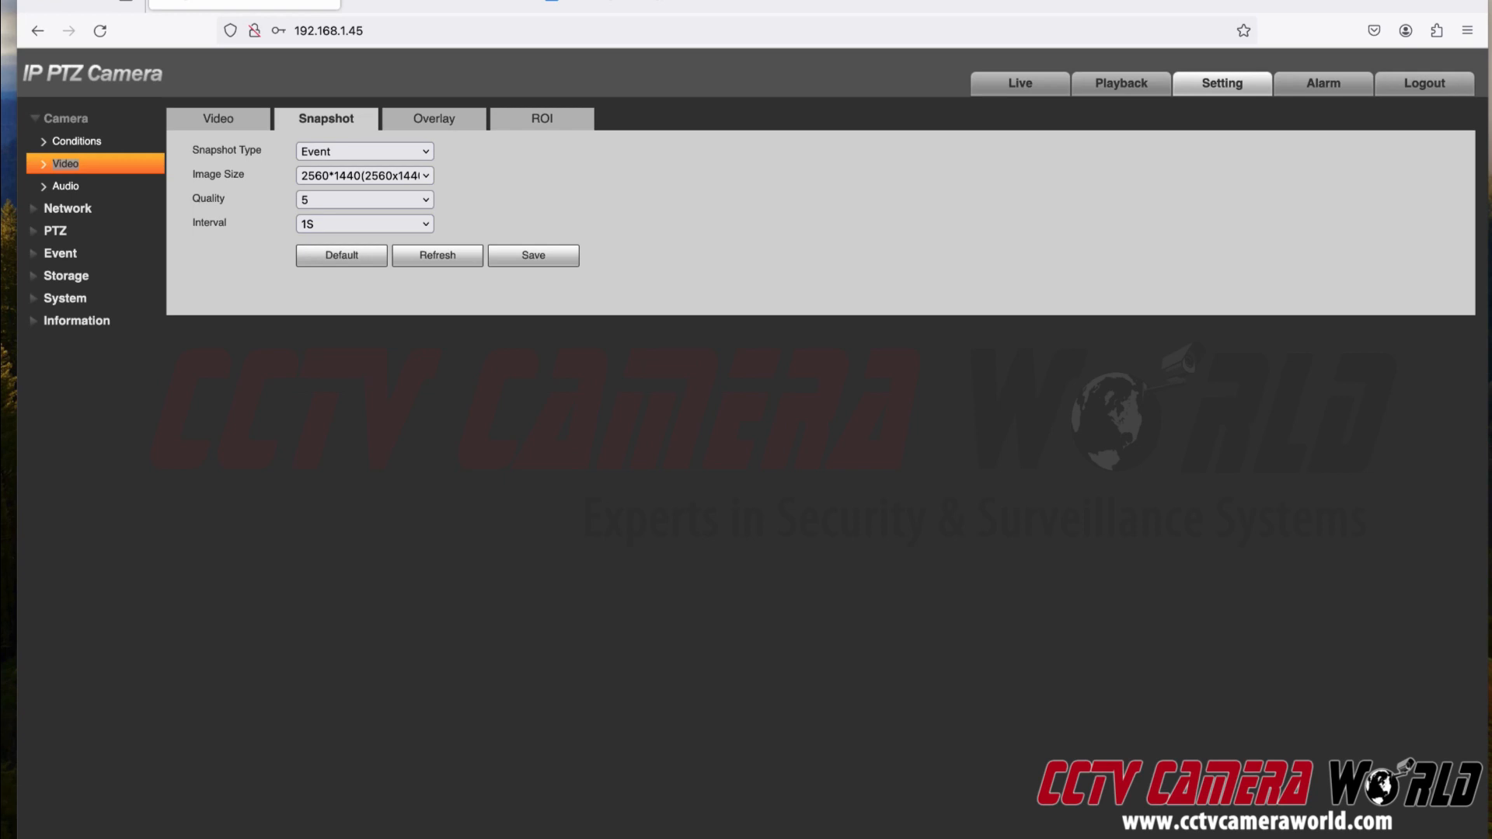
Switch to the Synology File Station and open camfolder's PTZ_IP_Camera/2024-01-26/pic_001 folder
click(634, 3)
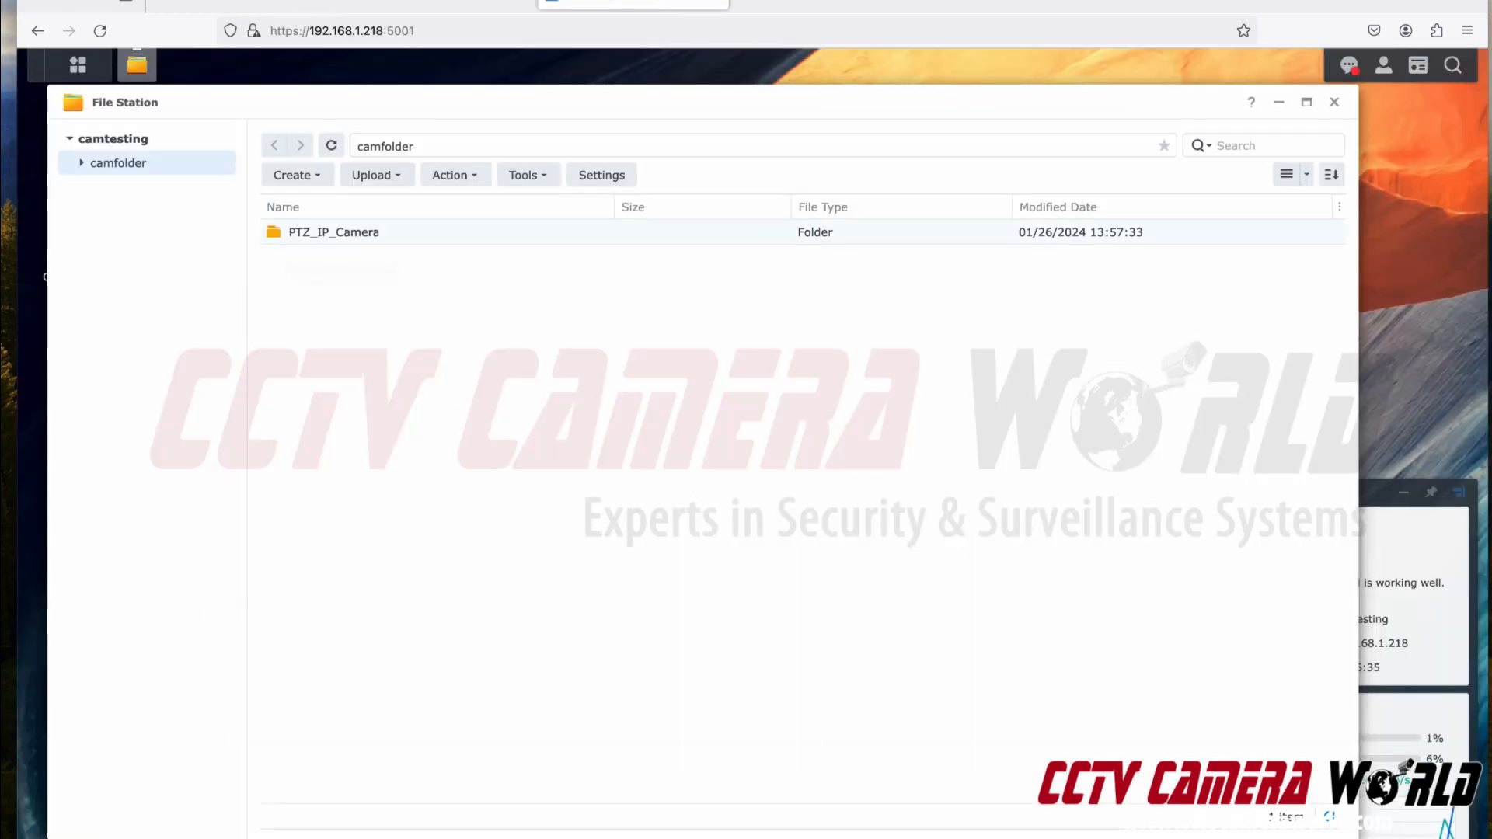
double_click(326, 233)
double_click(327, 232)
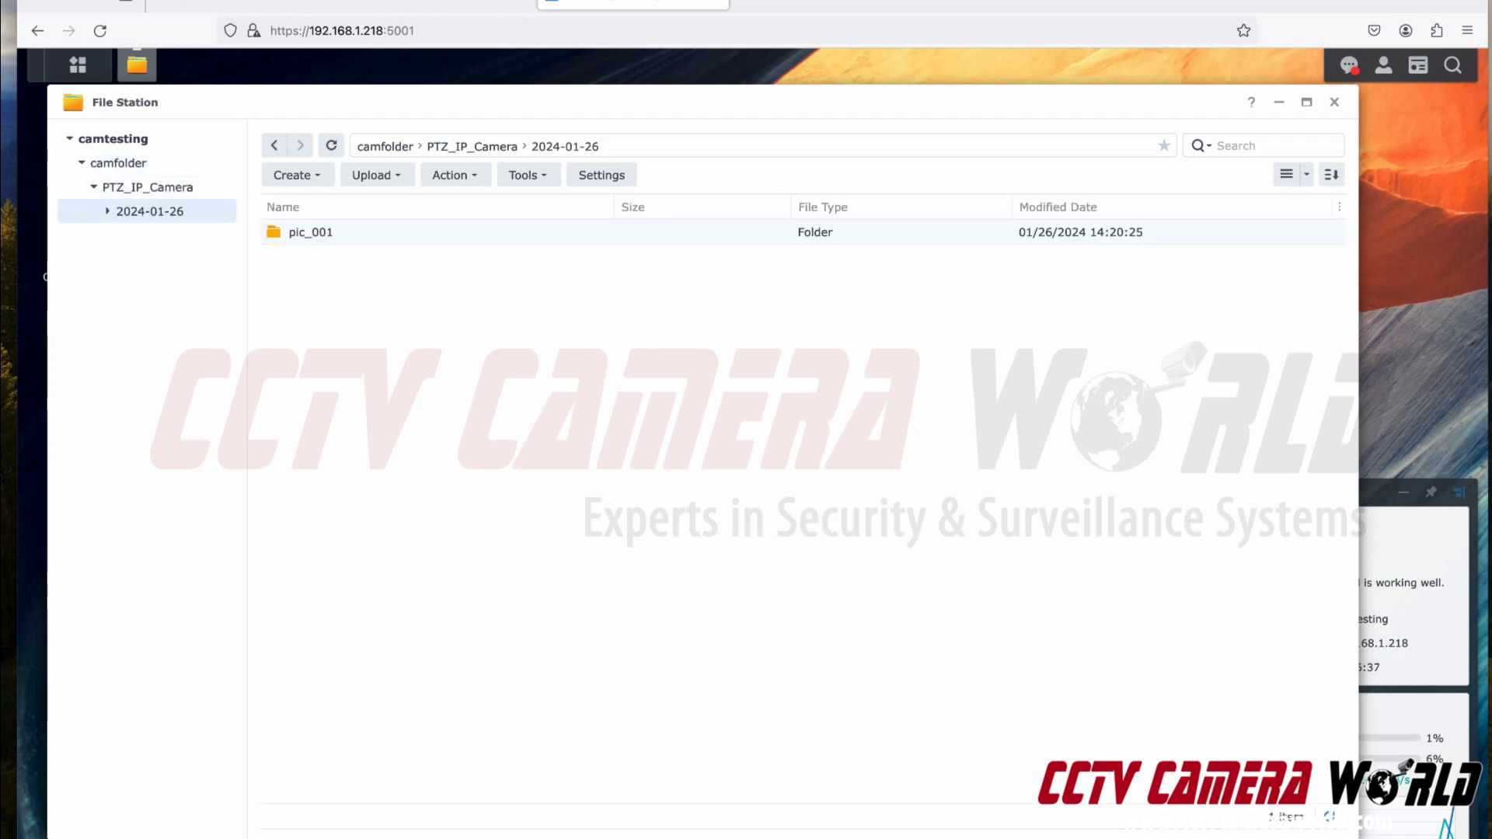
double_click(326, 233)
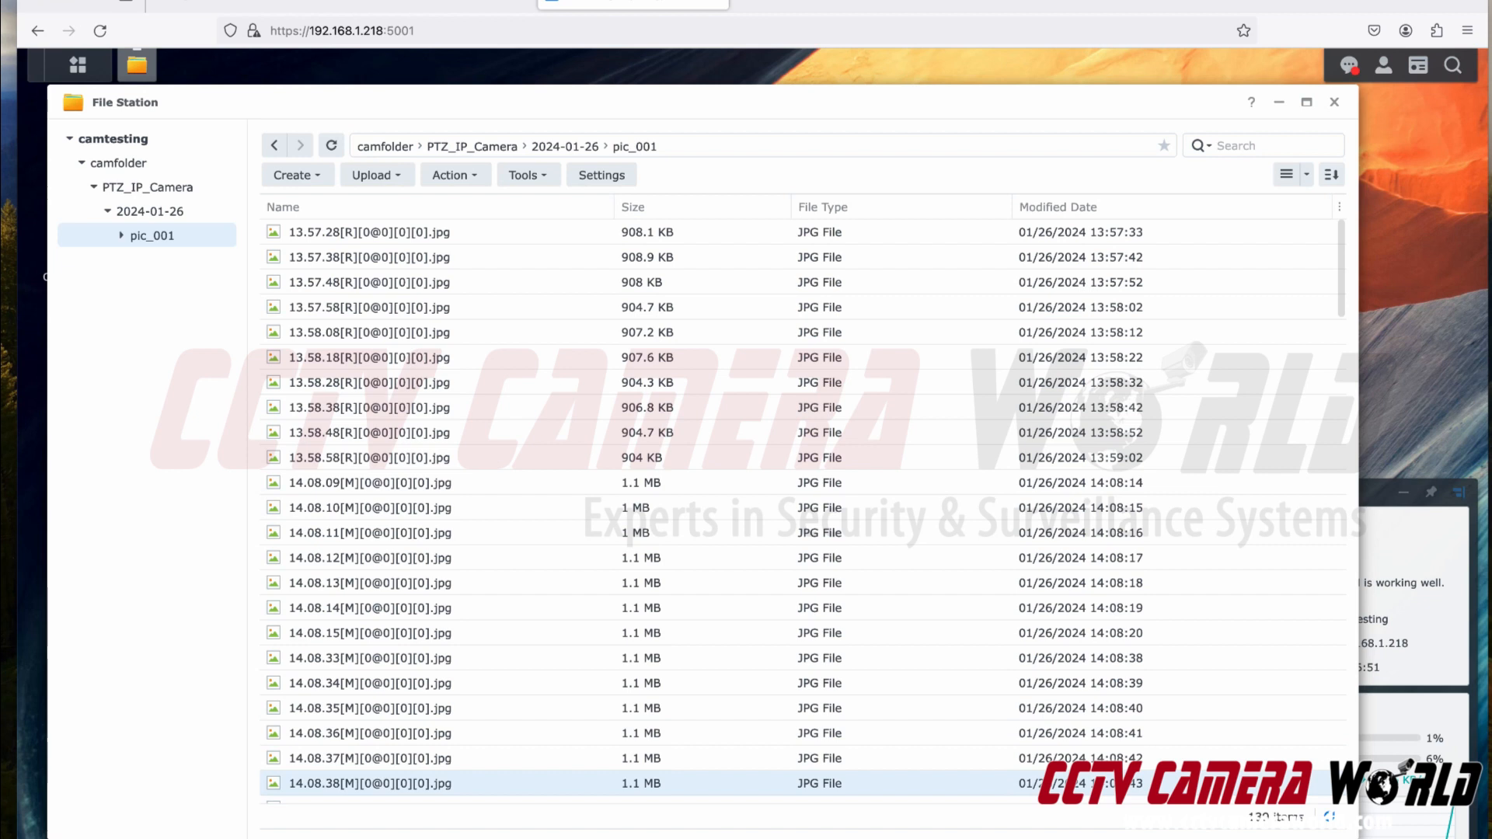
Open the latest motion snapshot, 14.20.21[M][0@0][0][0].jpg, and step back through the preceding images to 14.19.23[M][0@0][0][0].jpg
scroll(622, 746, down, 10)
scroll(622, 744, down, 15)
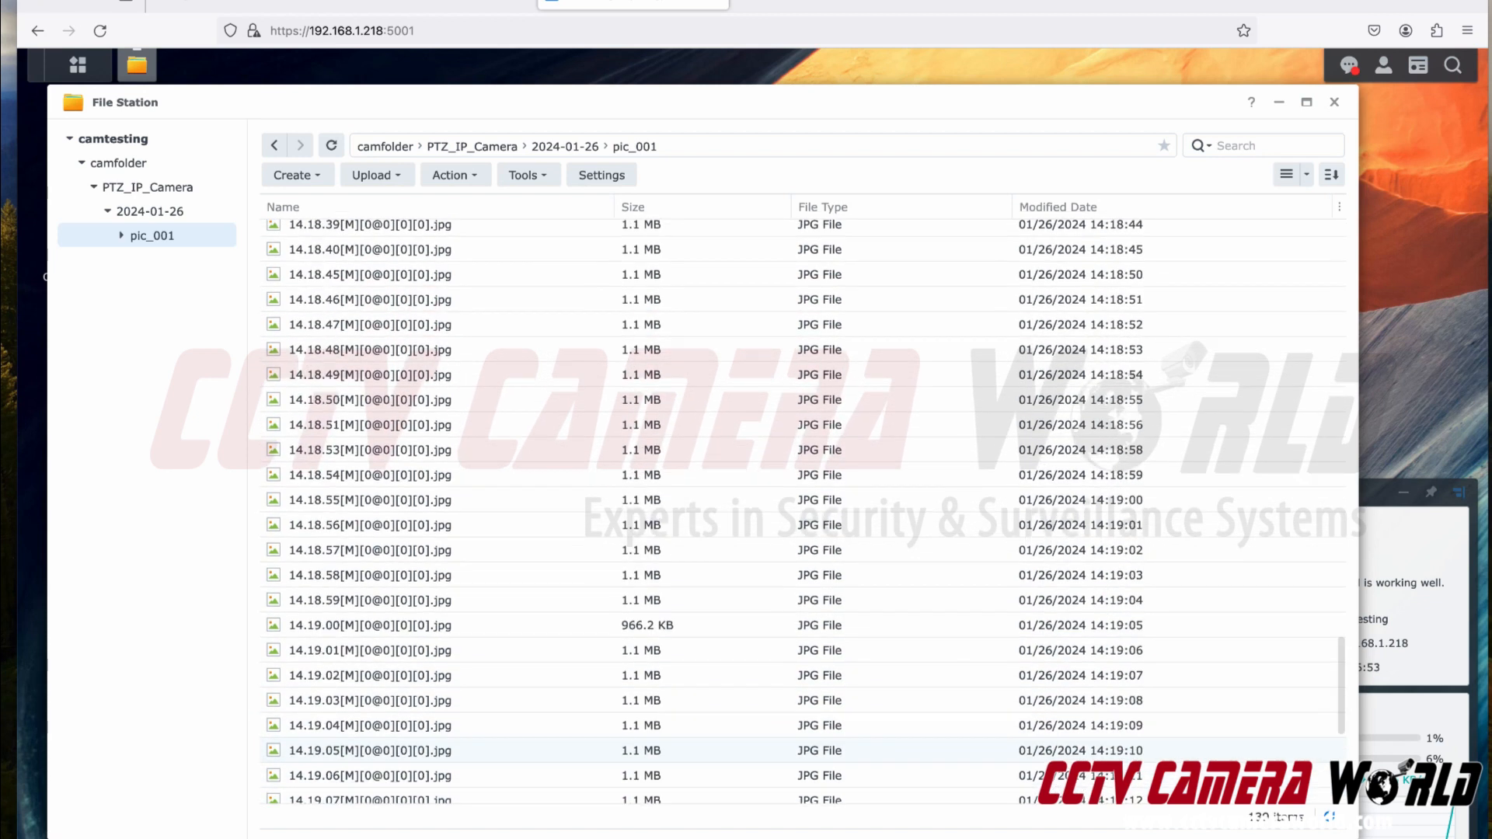
double_click(369, 791)
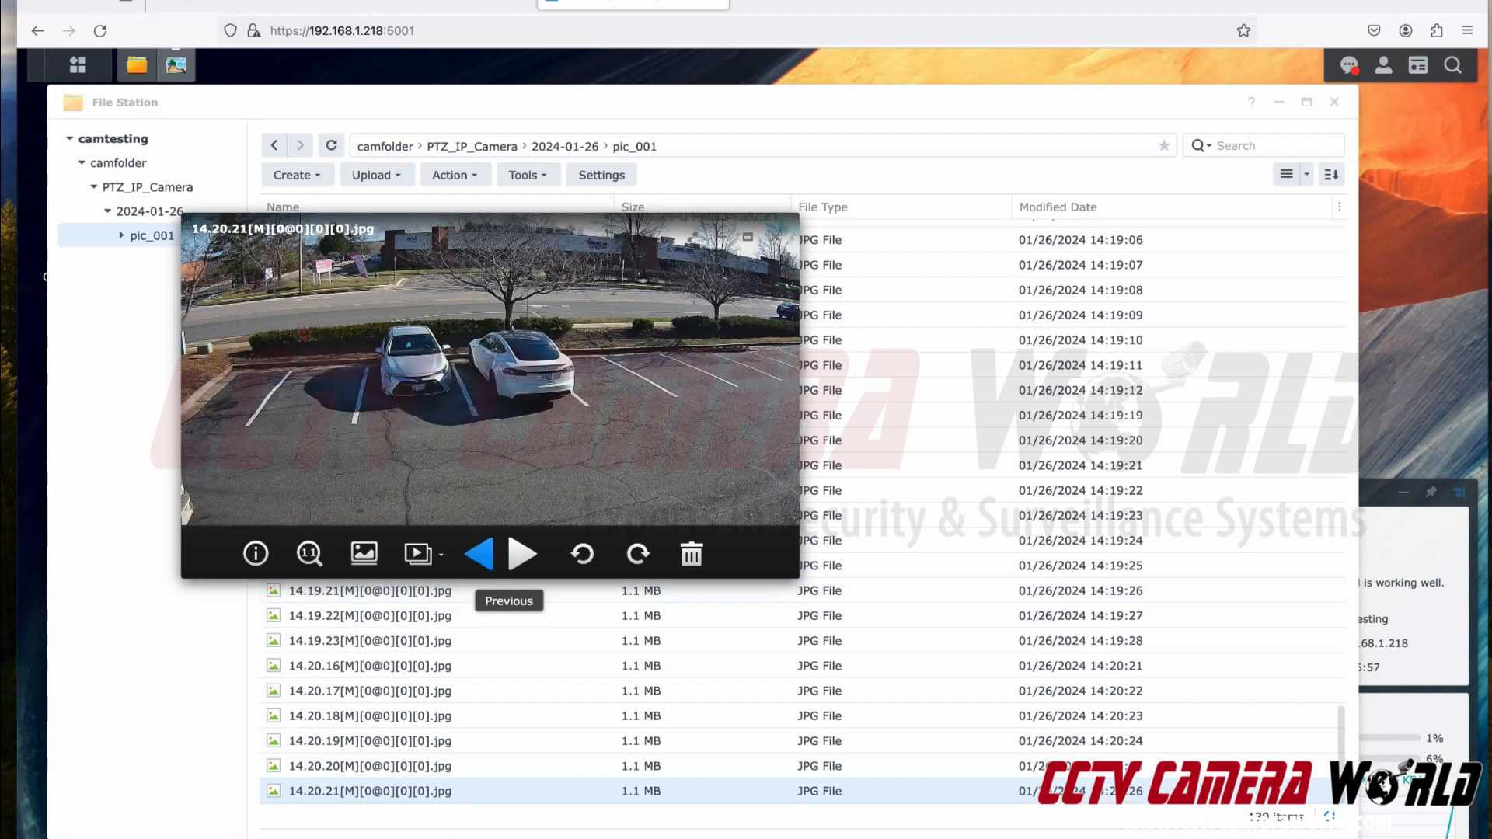
click(478, 554)
click(478, 555)
click(479, 554)
click(479, 554)
click(478, 554)
click(479, 554)
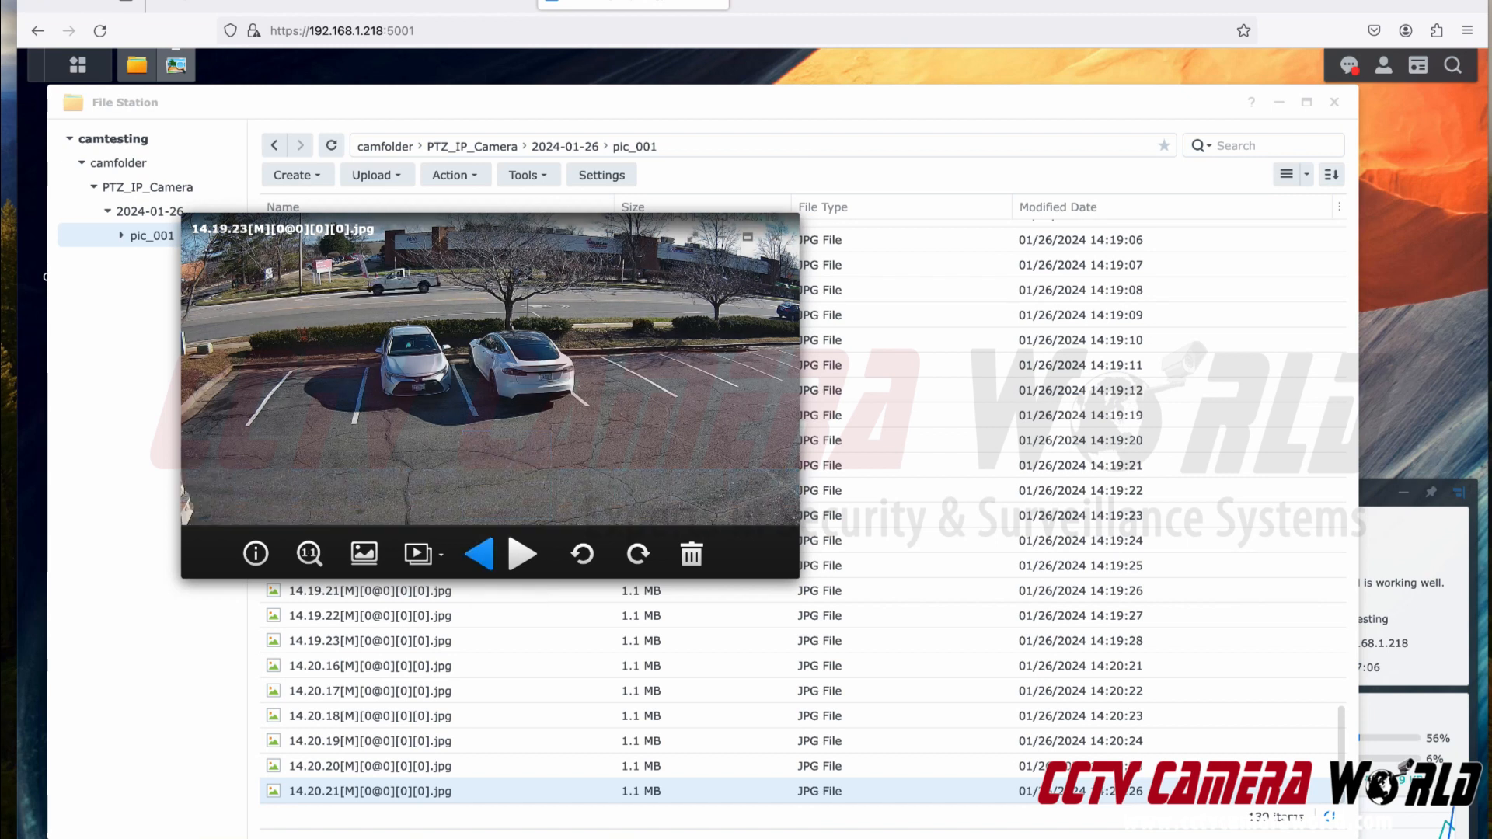
Step back through the motion snapshots from 14.19.23[M][0@0][0][0].jpg to 14.19.06[M][0@0][0][0].jpg and close the viewer
click(478, 554)
click(479, 554)
click(479, 554)
click(479, 554)
click(479, 554)
click(479, 554)
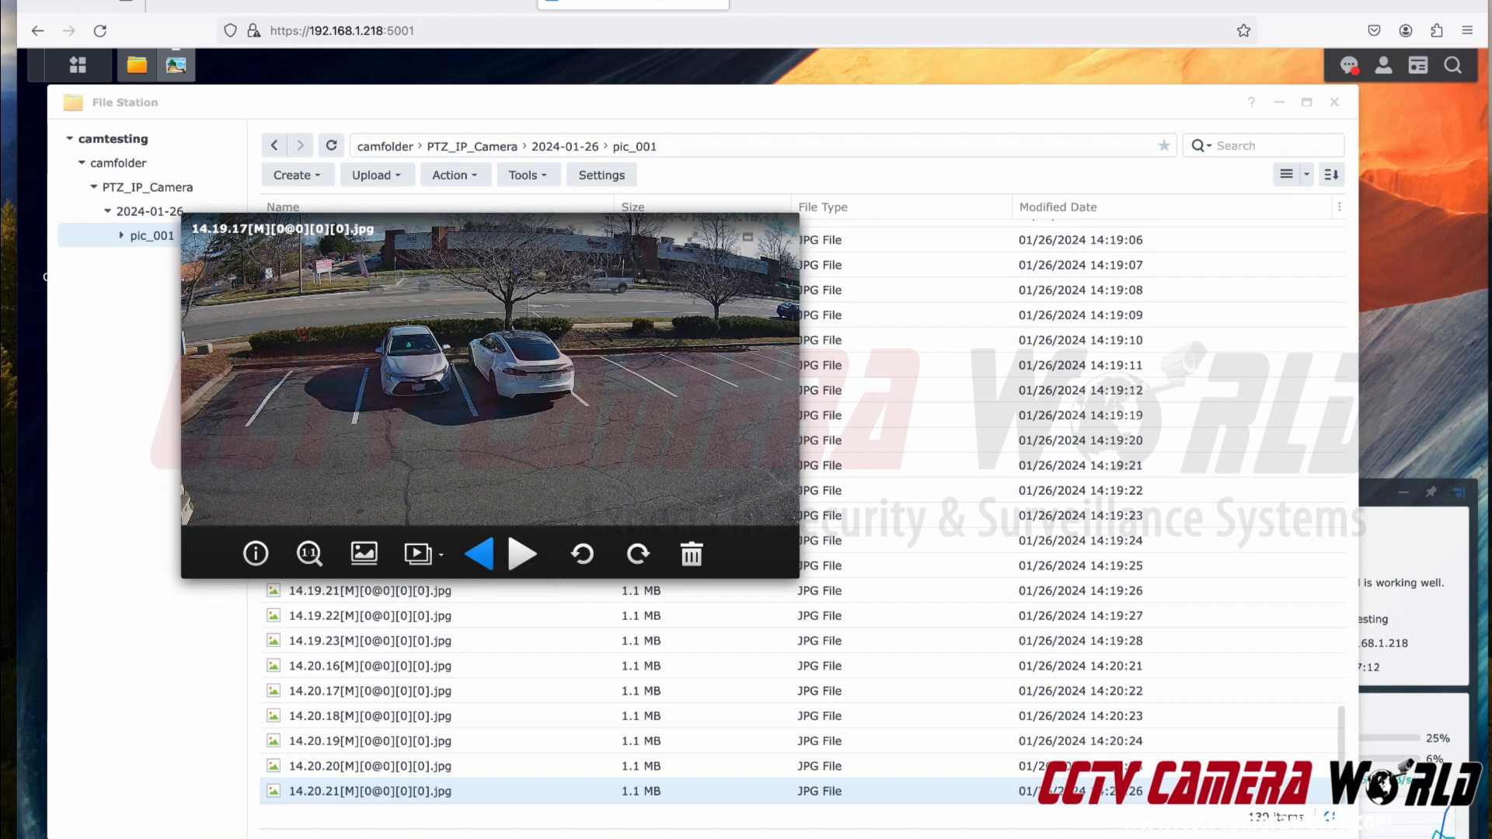
click(478, 554)
click(478, 554)
click(479, 555)
click(478, 555)
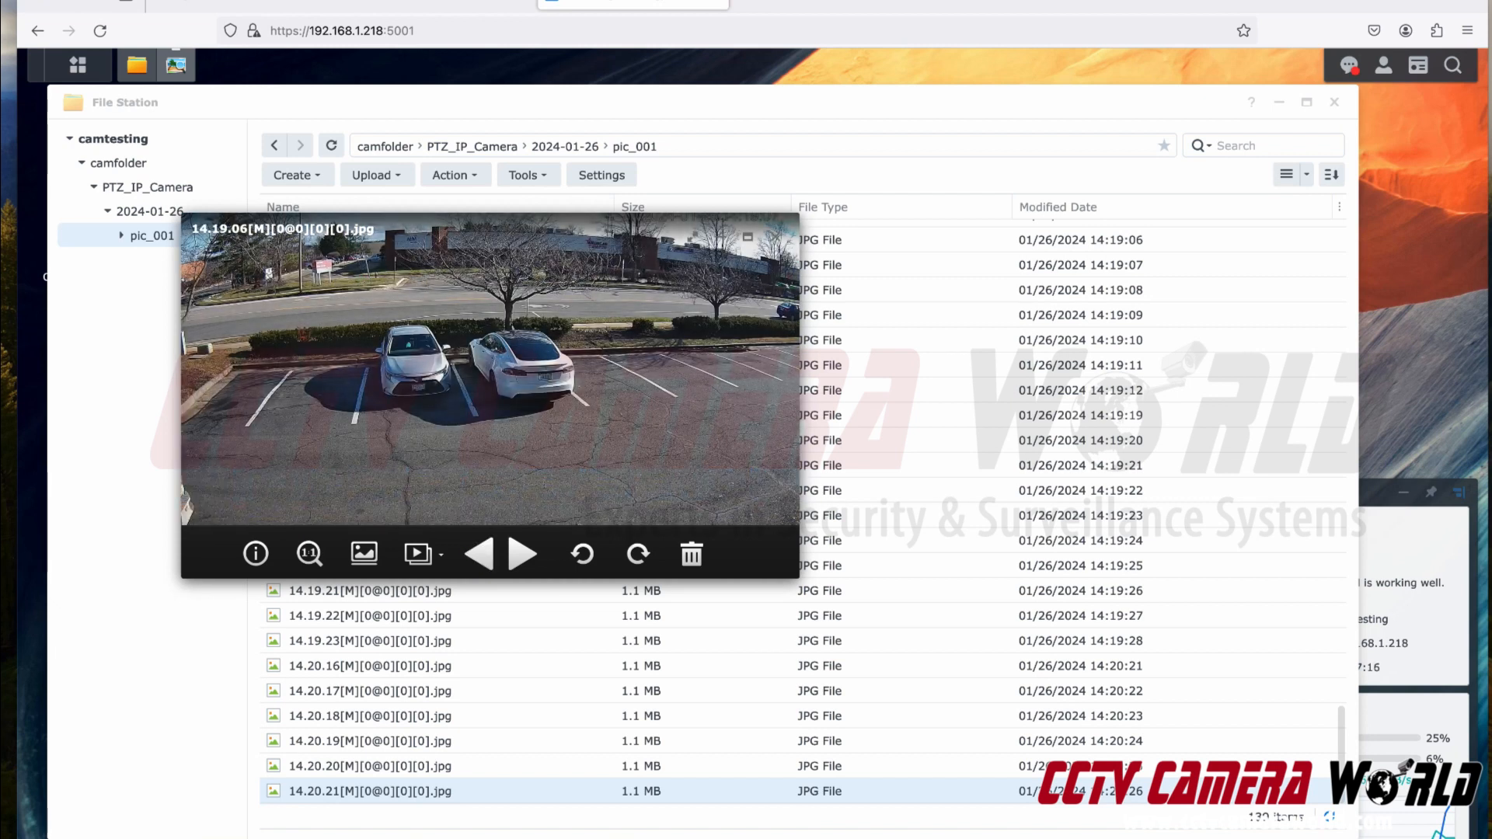
key(Escape)
Reopen 14.19.23[M][0@0][0][0].jpg, step back to 14.19.15[M][0@0][0][0].jpg, and close the image
click(587, 643)
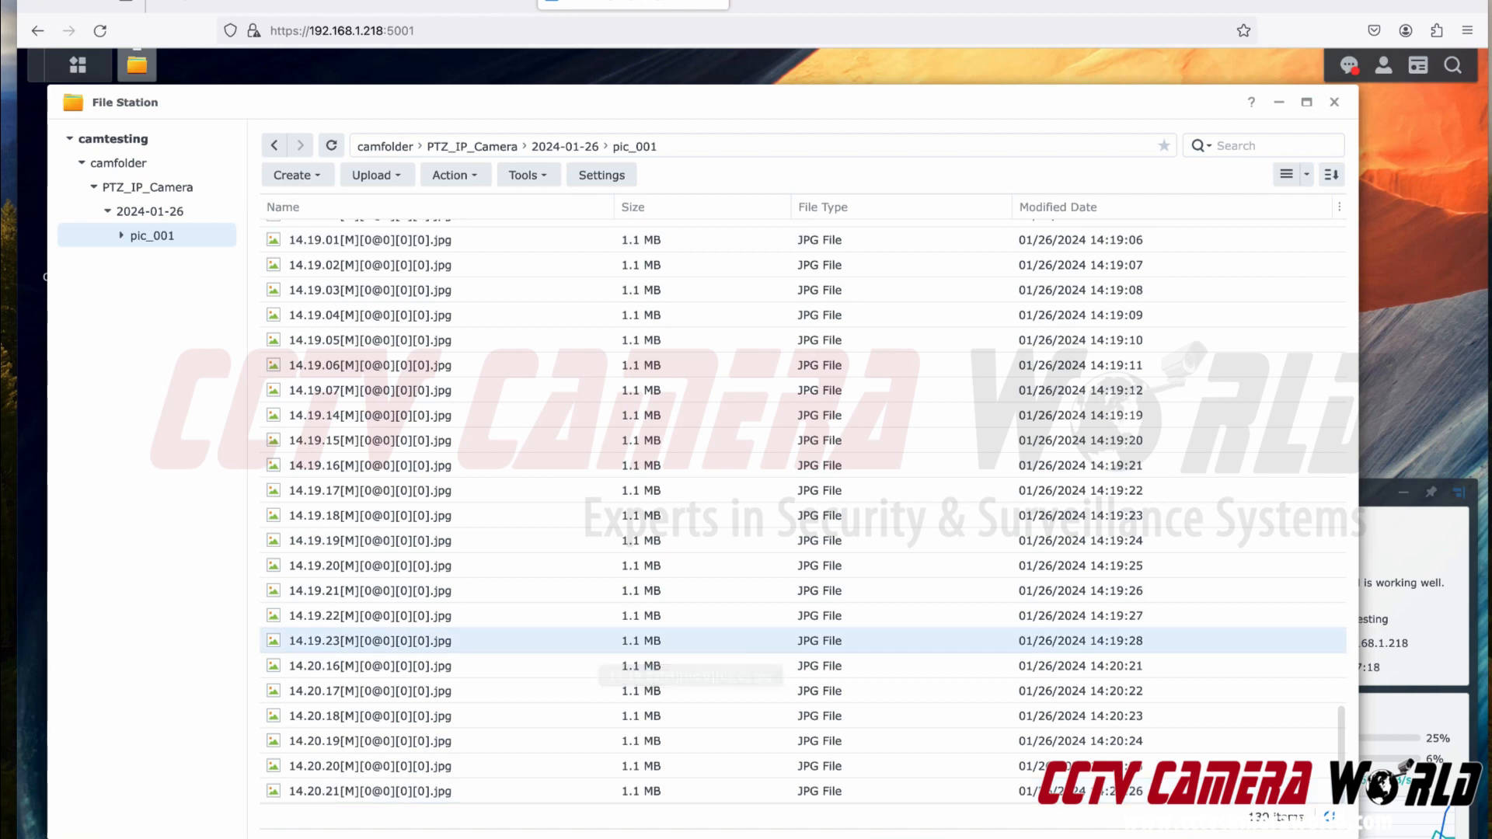
double_click(587, 644)
click(479, 554)
click(479, 554)
click(479, 555)
click(478, 554)
click(479, 554)
click(479, 555)
click(479, 554)
click(479, 555)
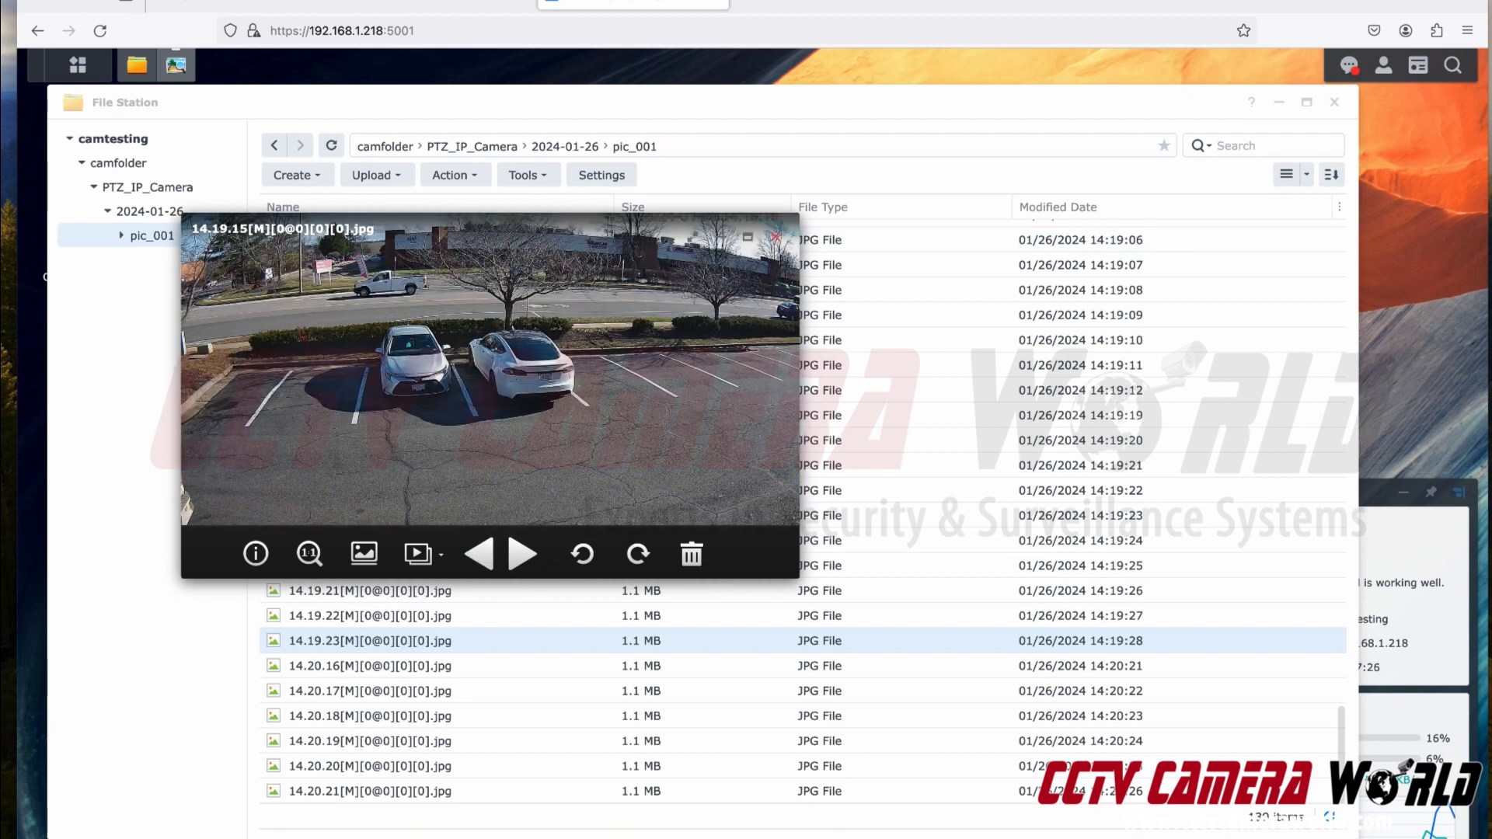
click(776, 236)
View the earlier snapshots taken at 14.19.14, 14.18.35 and 14.18.27 one after another, closing each
double_click(522, 418)
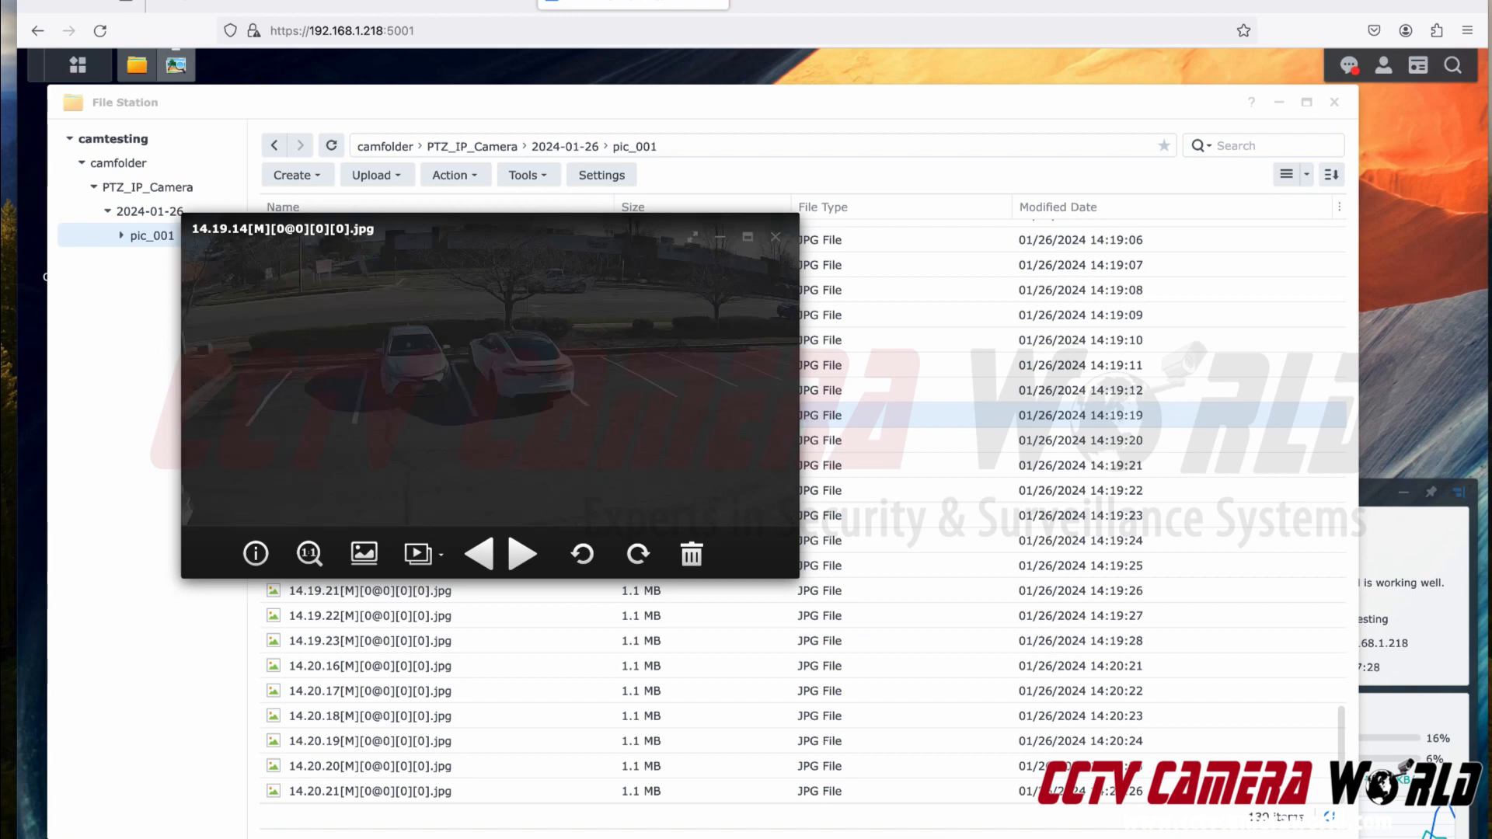
click(775, 237)
scroll(522, 415, up, 9)
double_click(522, 414)
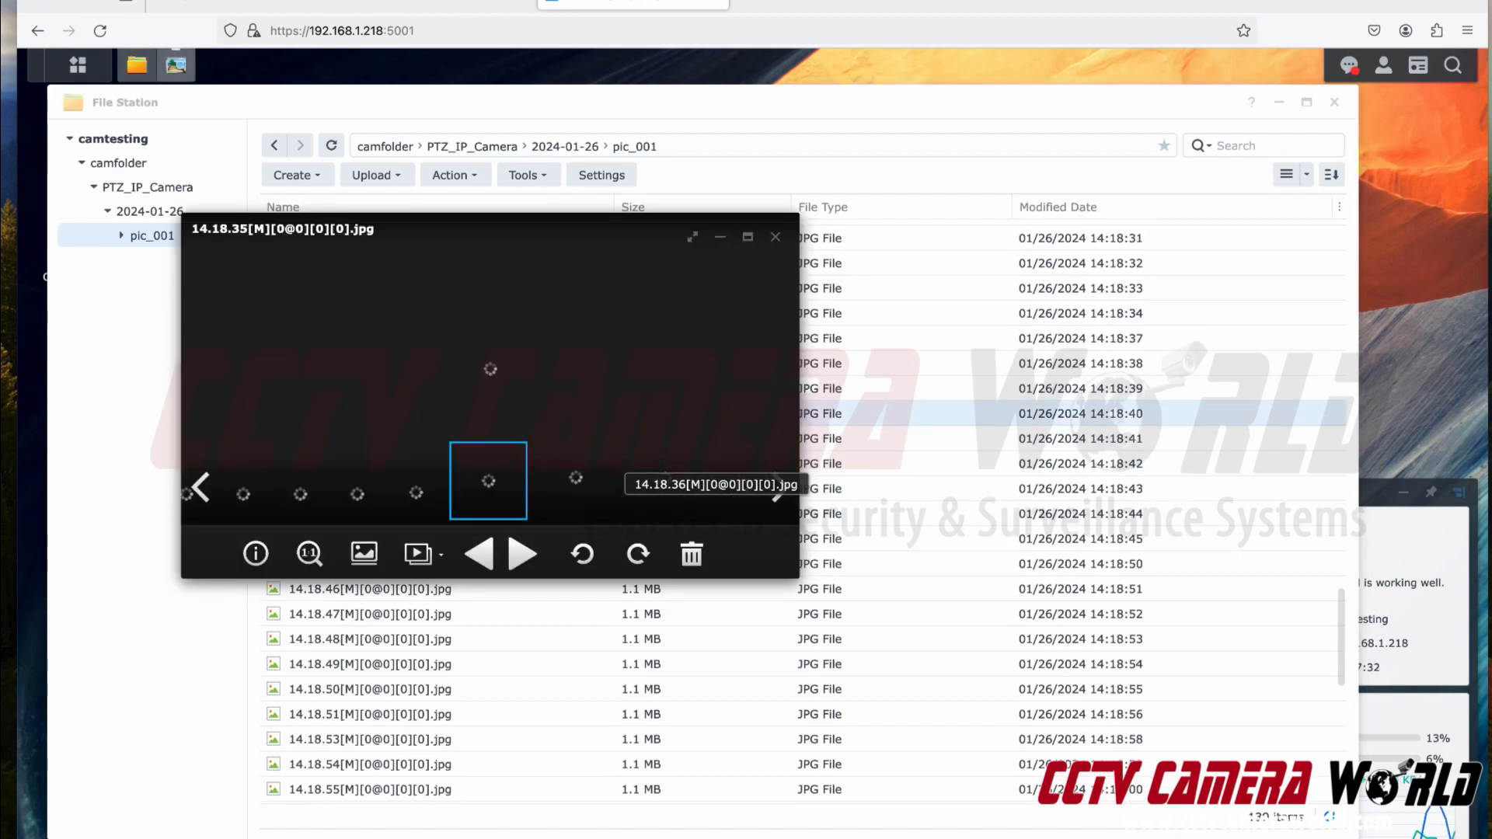
click(776, 236)
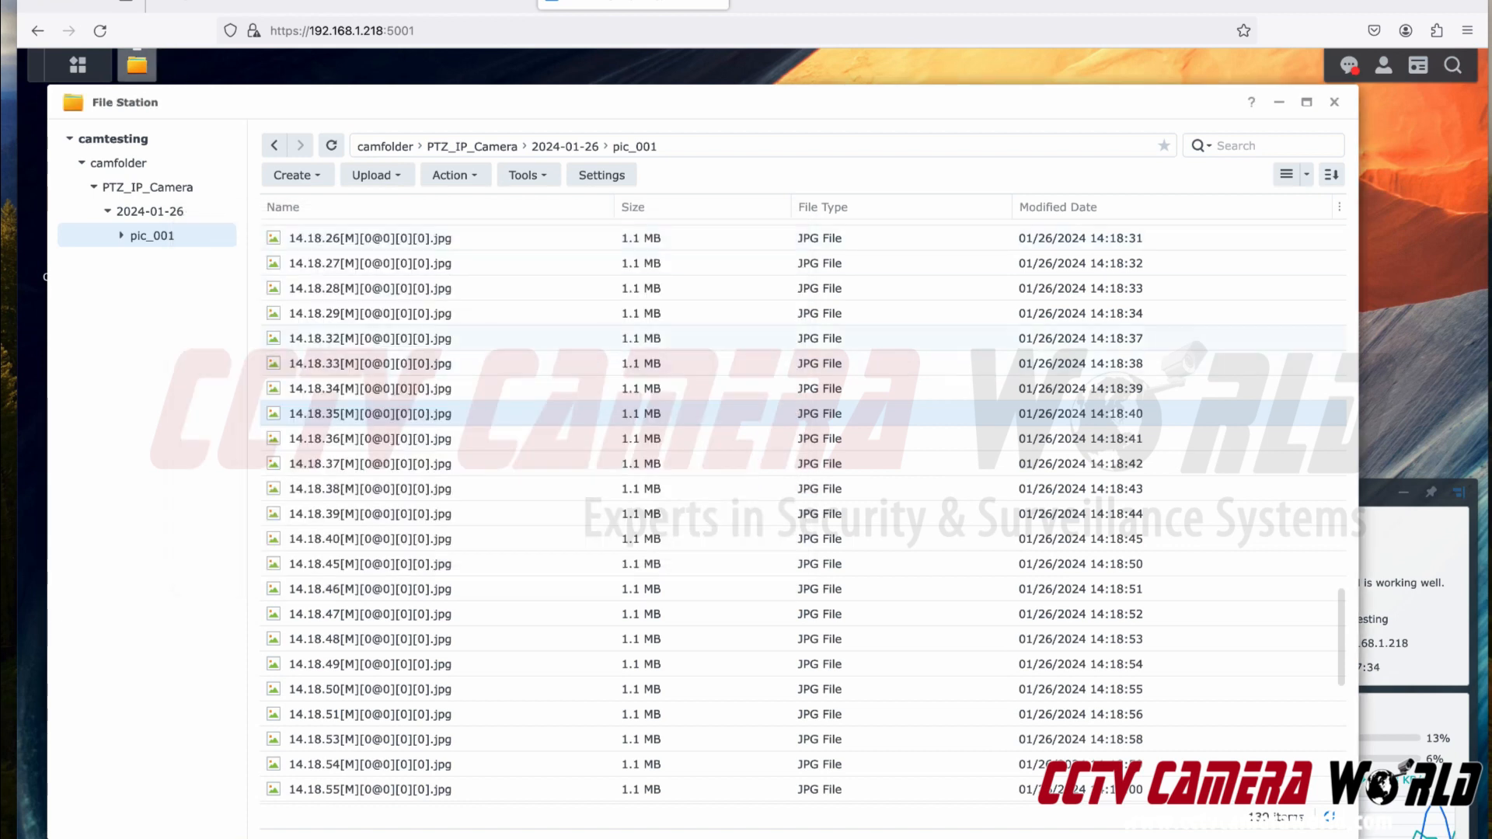
scroll(522, 288, up, 1)
double_click(523, 302)
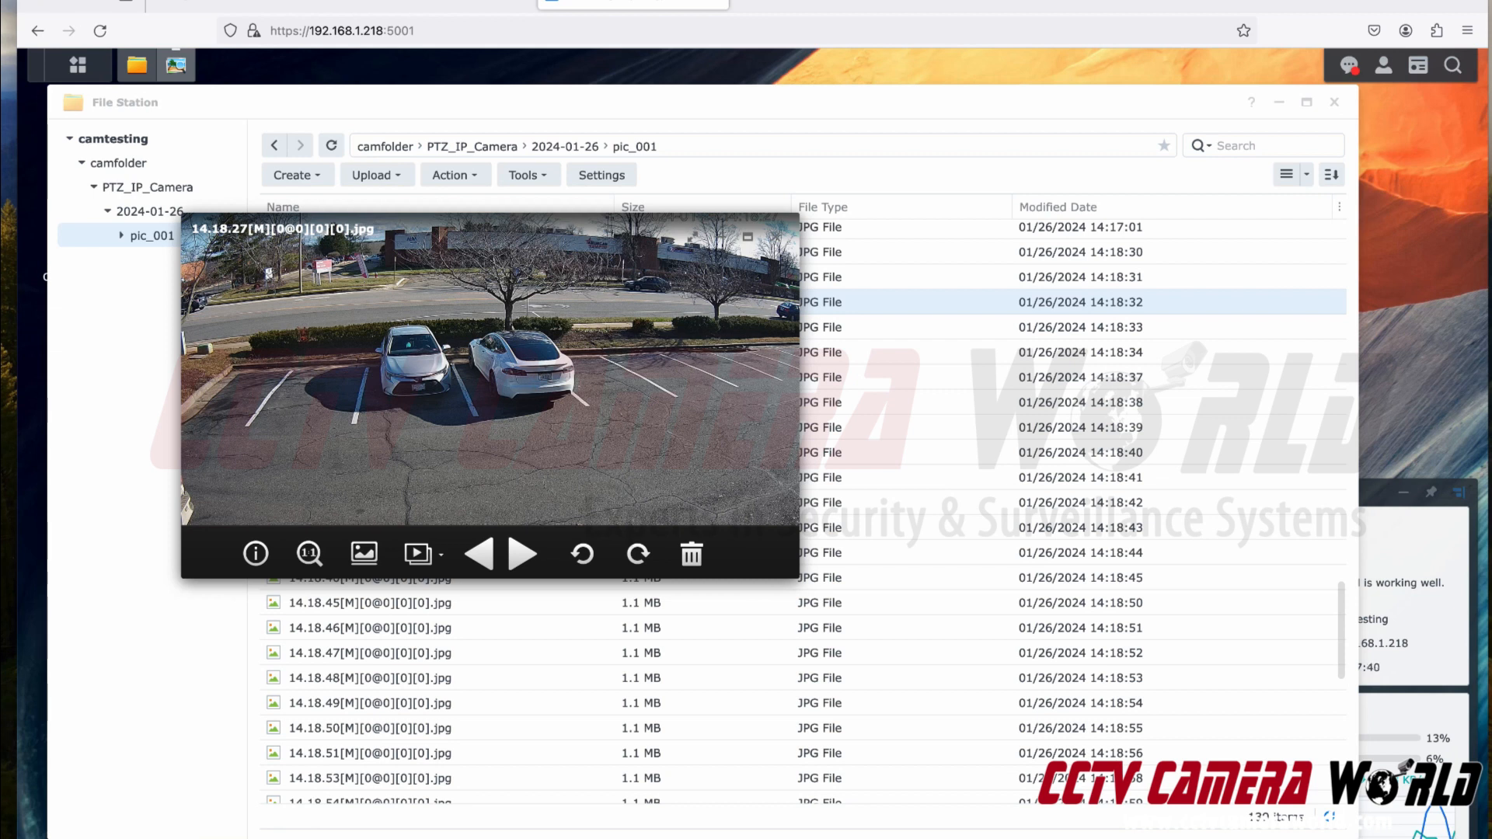
key(Escape)
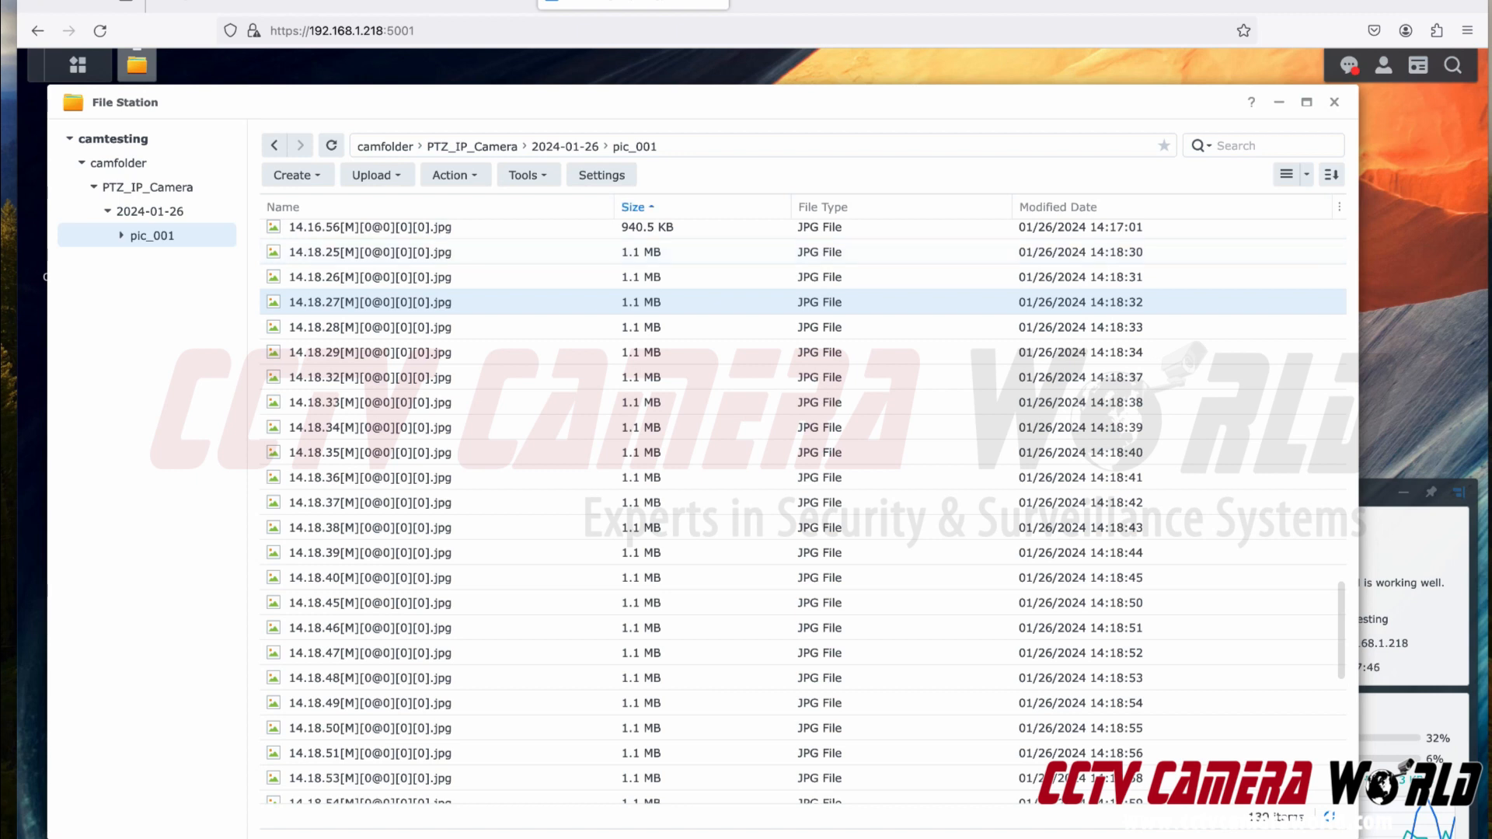
Switch to the IP PTZ Camera's motion detection settings and review the weekly detection period
click(245, 3)
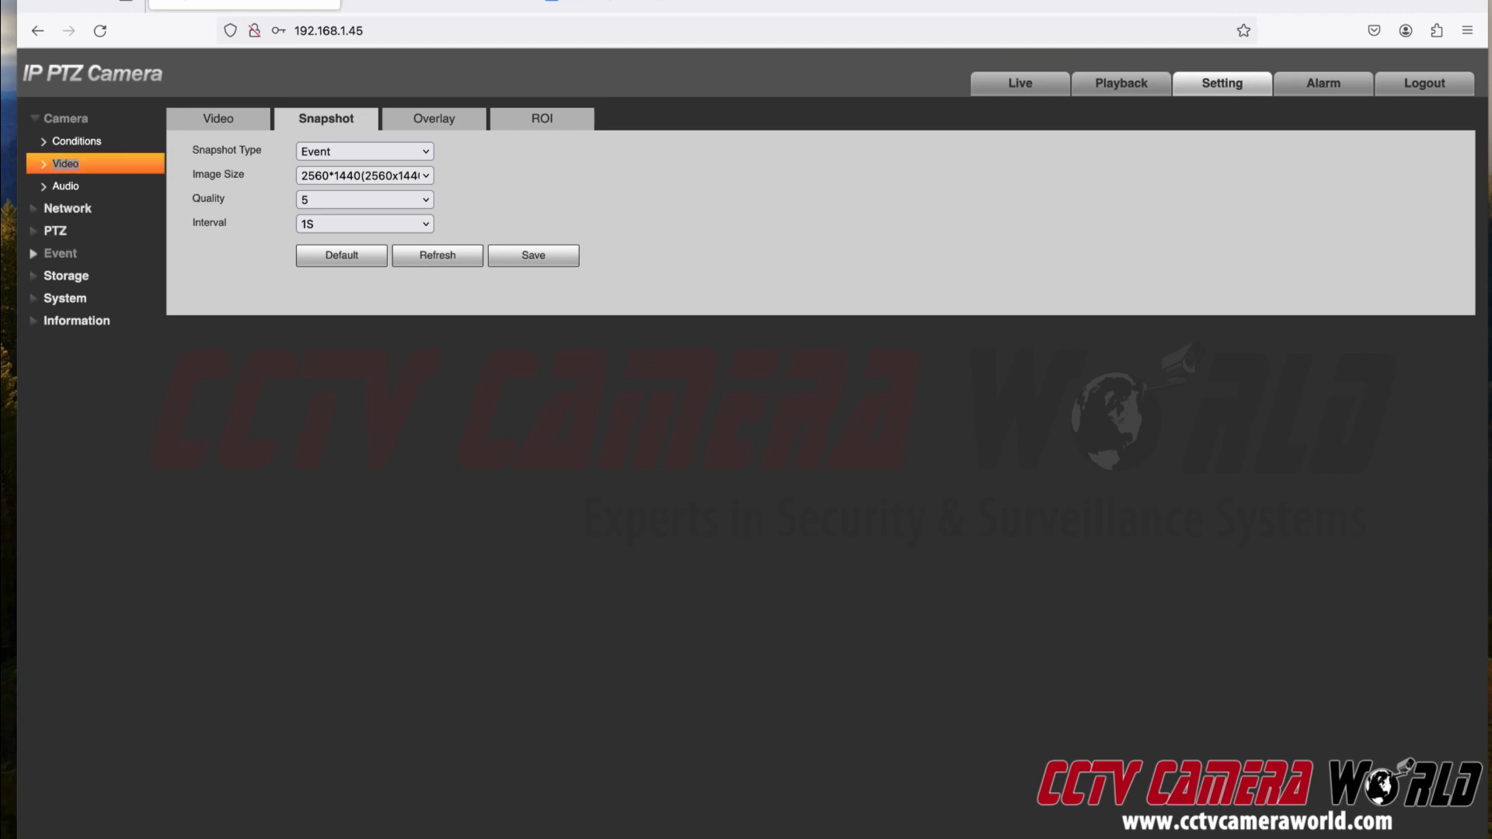
click(61, 253)
click(88, 209)
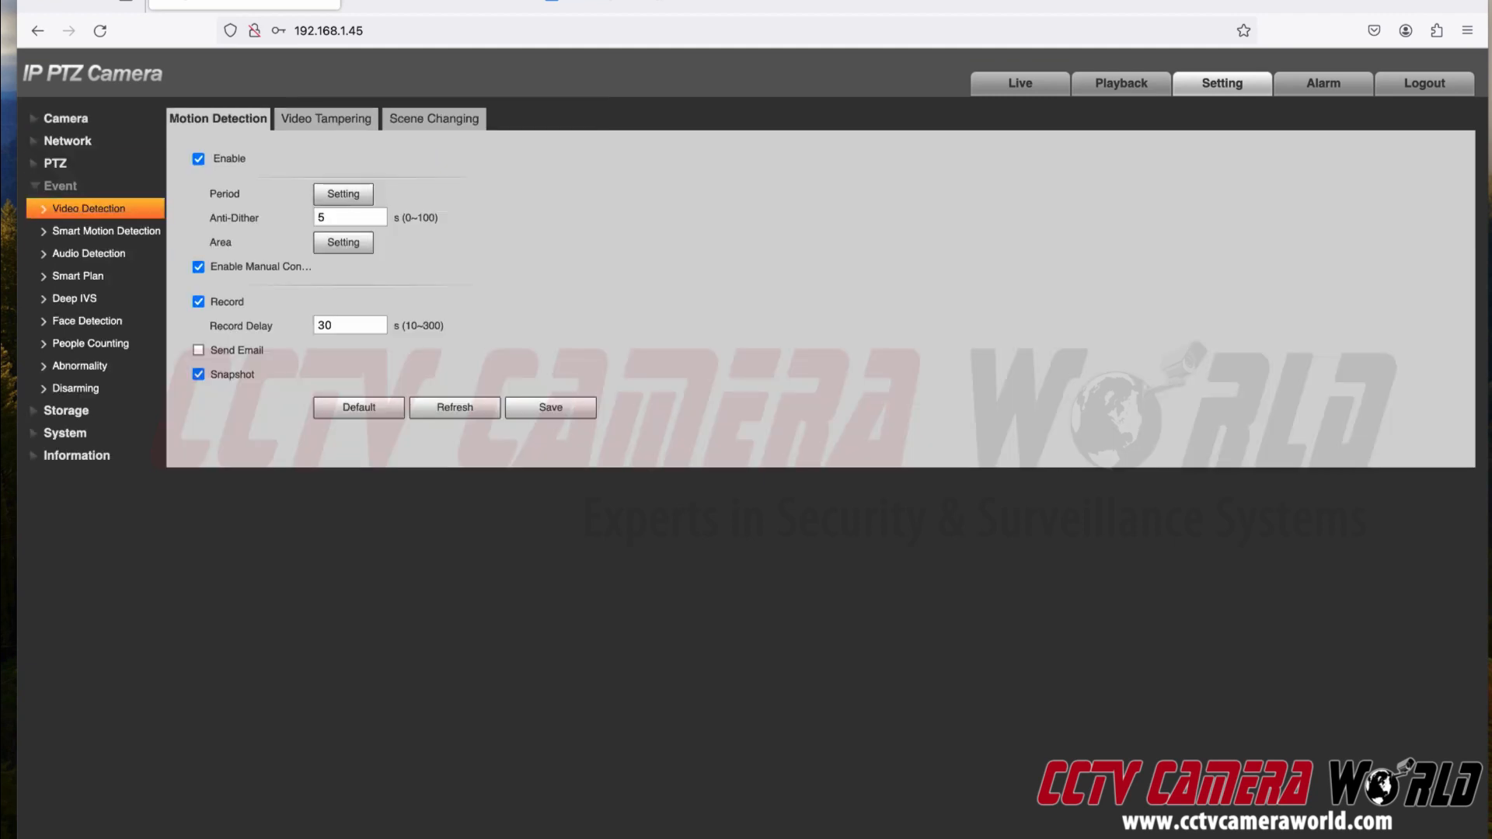
click(344, 193)
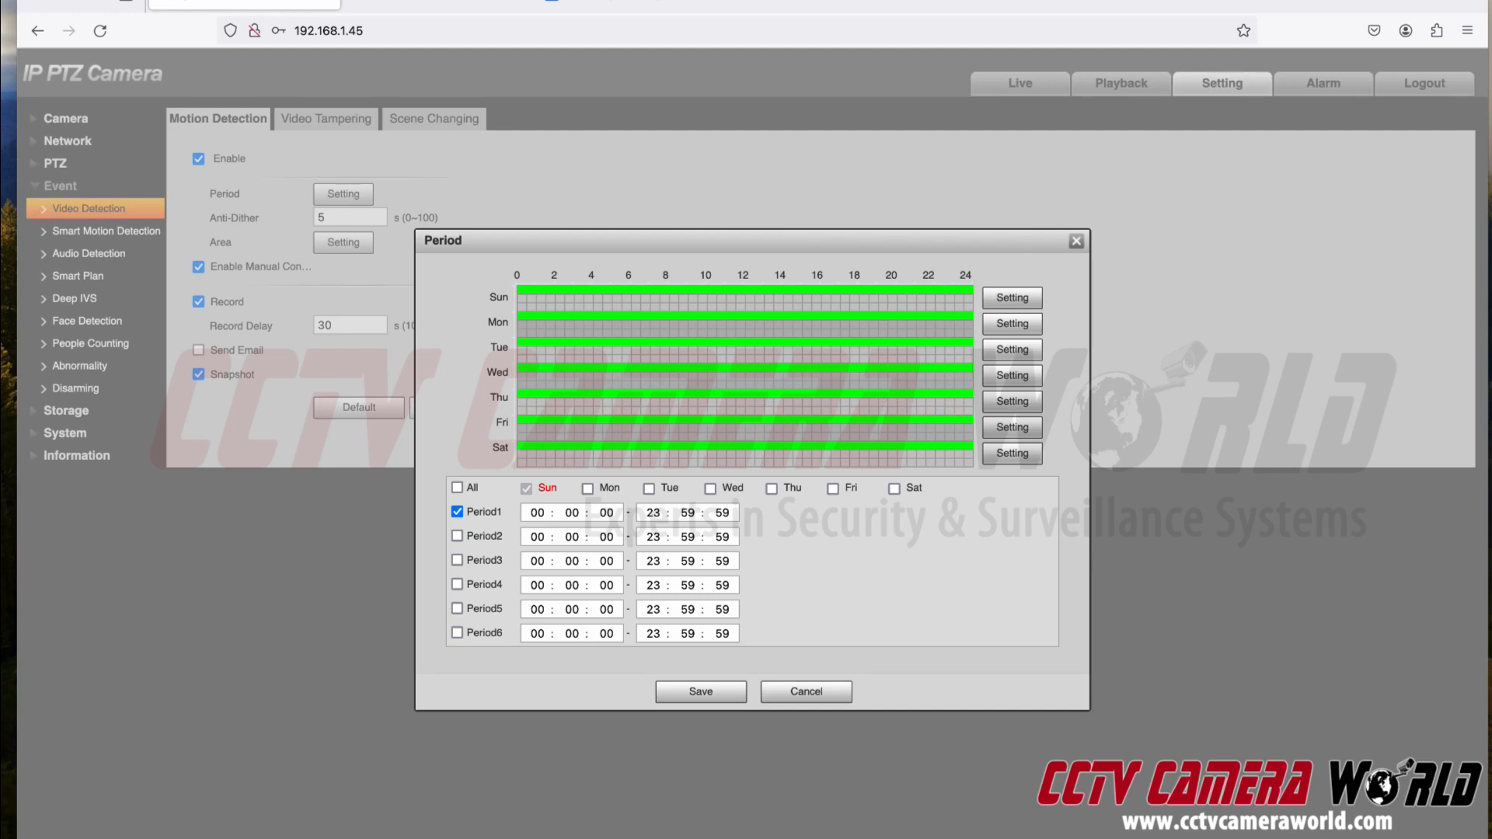
click(1076, 241)
Delete the existing Region1 and Region2 areas from the motion detection area setup
click(343, 241)
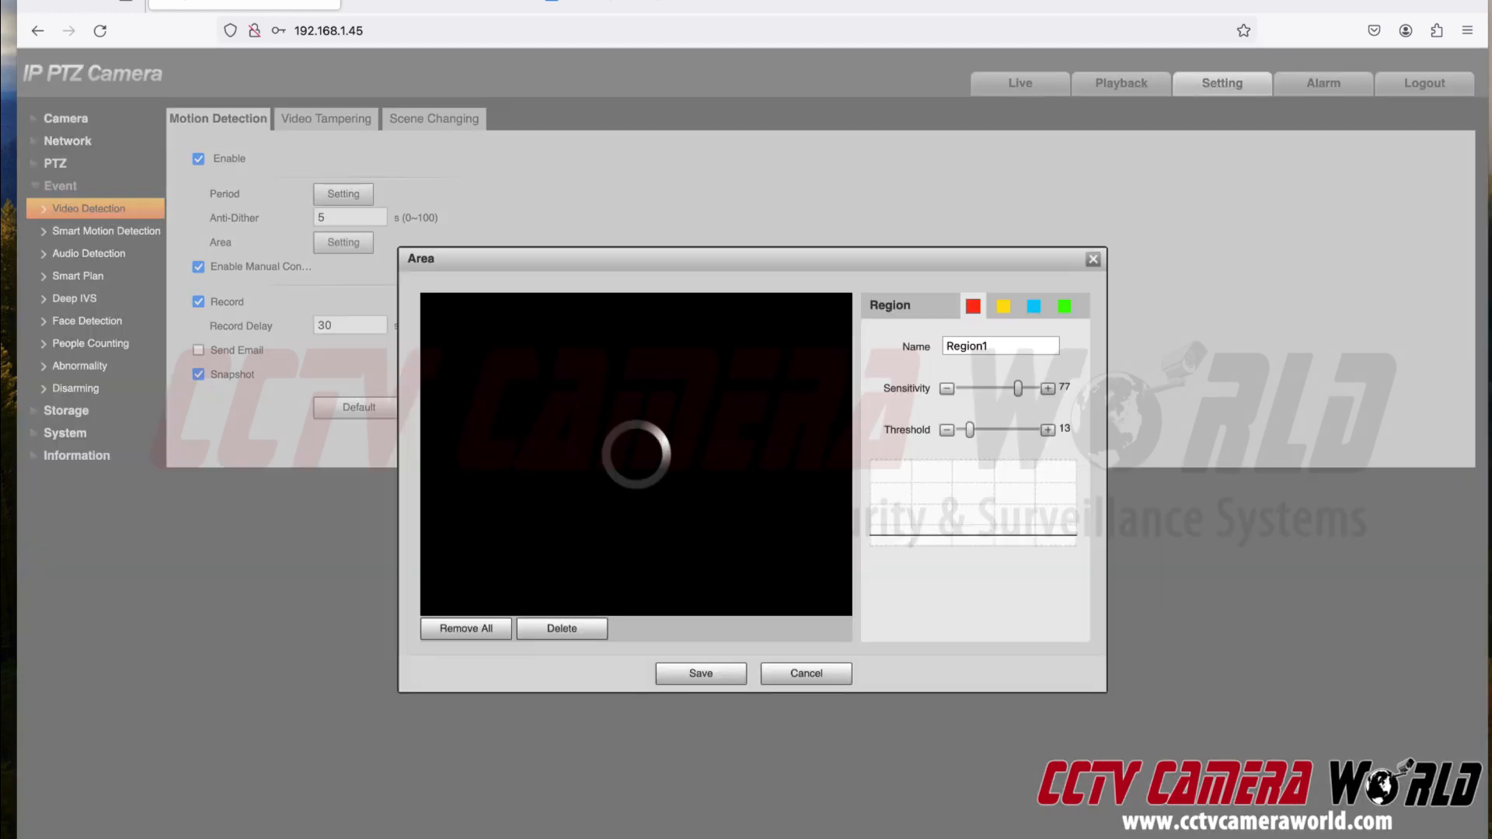
click(562, 628)
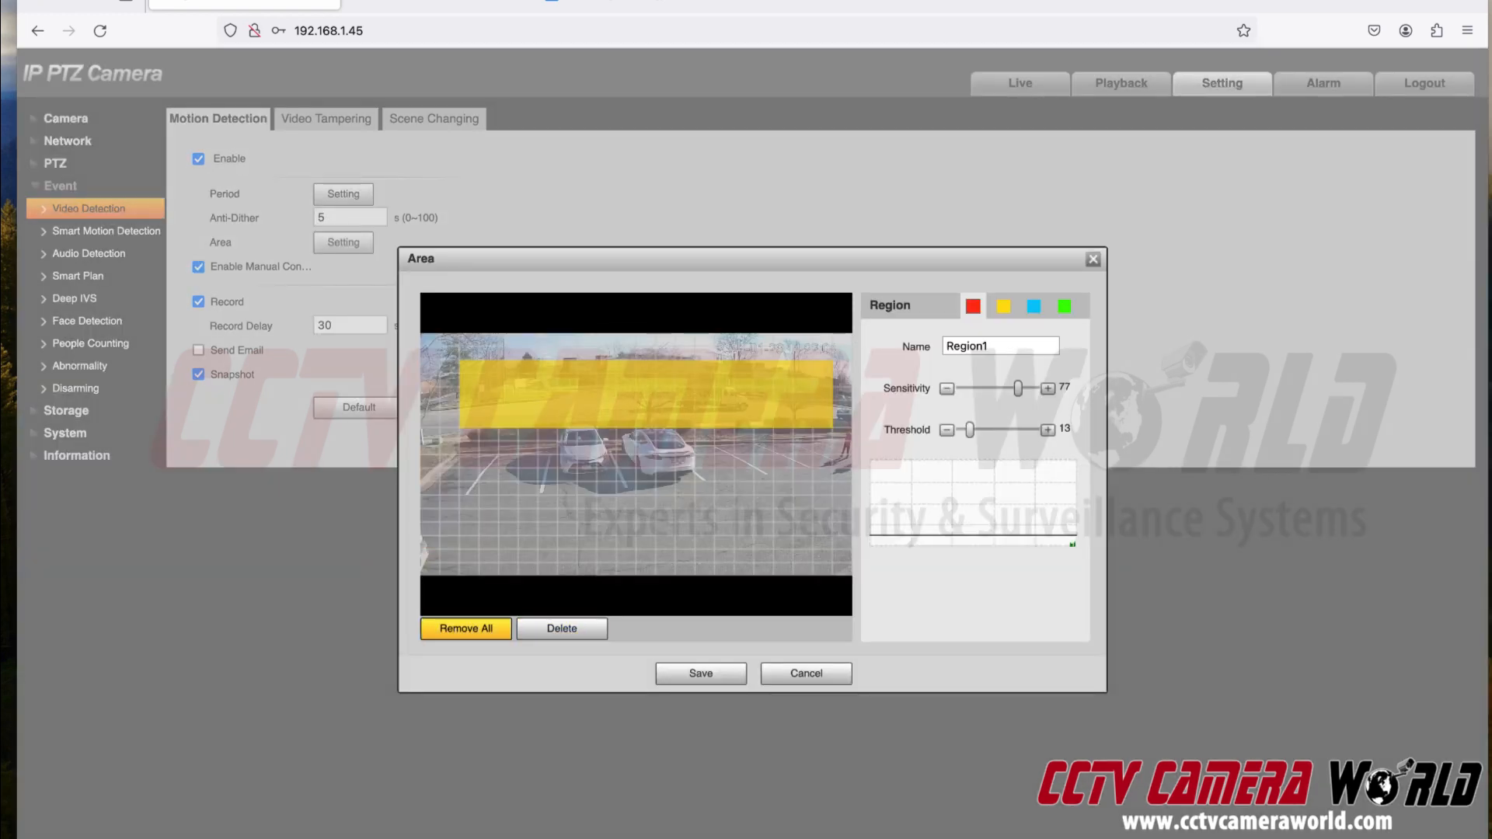
click(1004, 306)
click(562, 628)
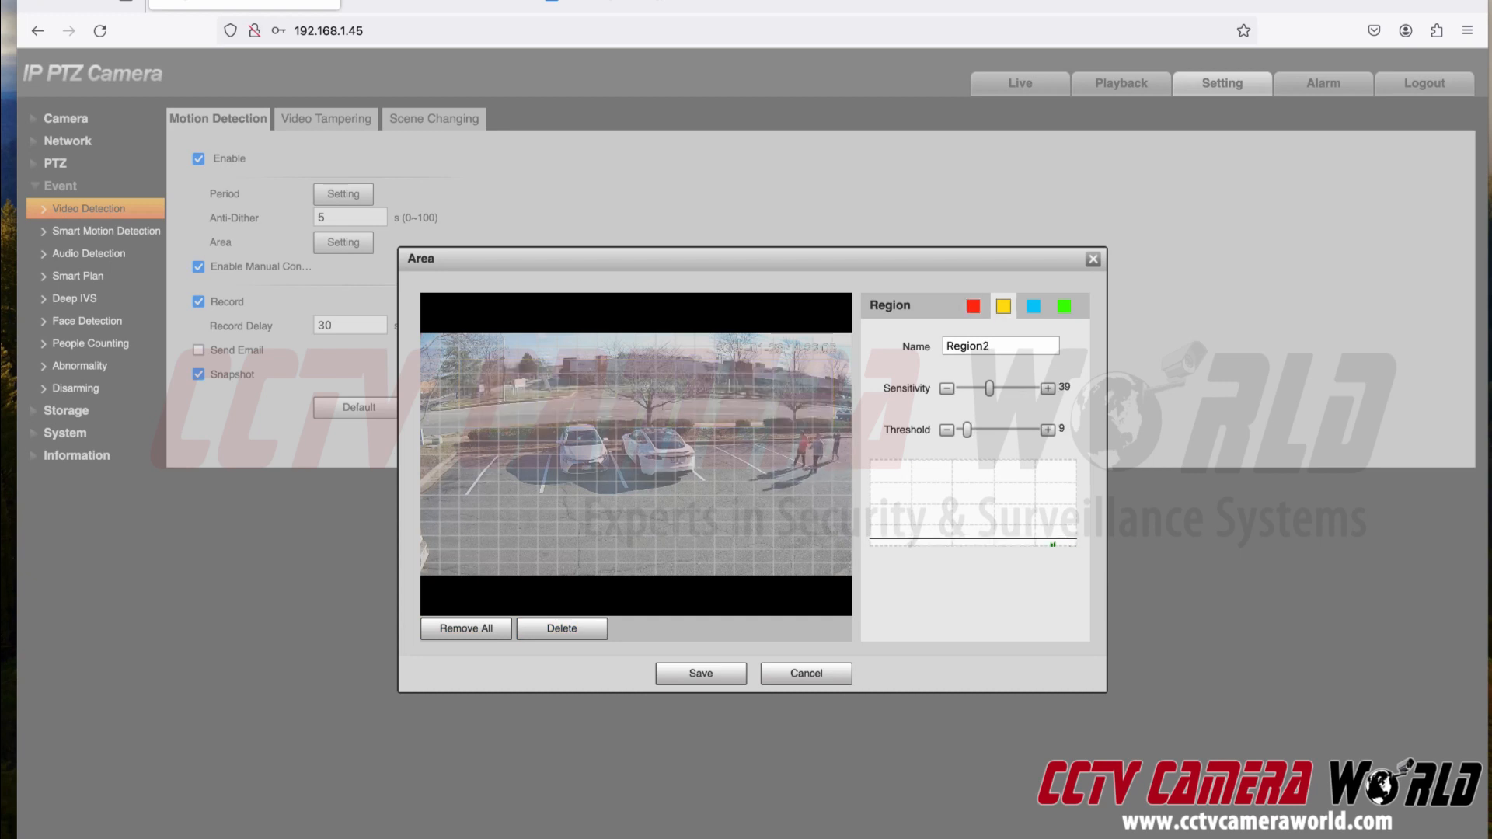
Draw Region1 over the entire camera view and save both the area and the motion detection settings
mouse_move(421, 335)
mouse_down()
mouse_move(772, 416)
mouse_move(792, 523)
mouse_move(832, 575)
mouse_up()
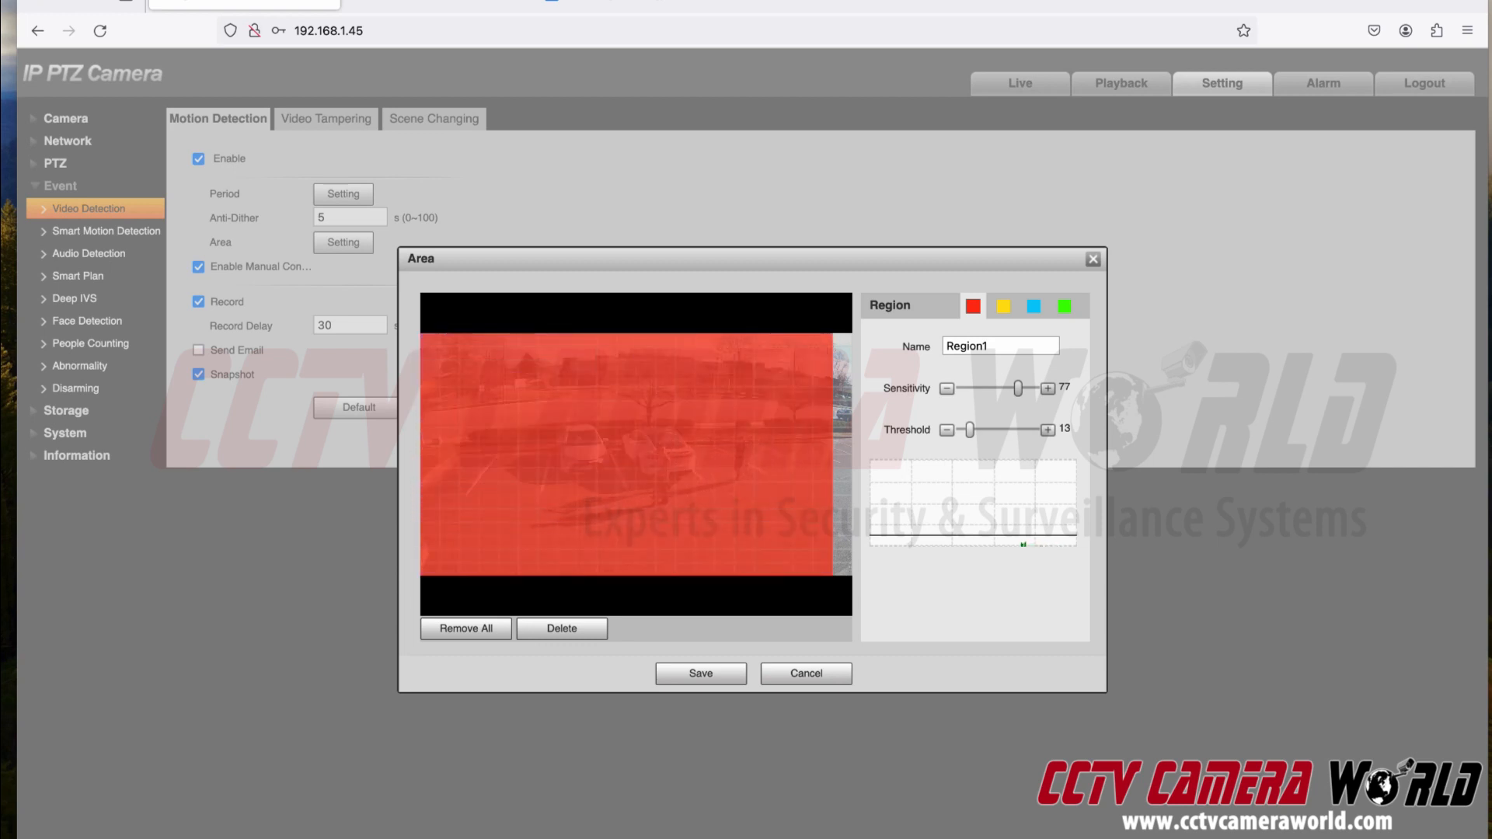
drag(844, 338, 844, 571)
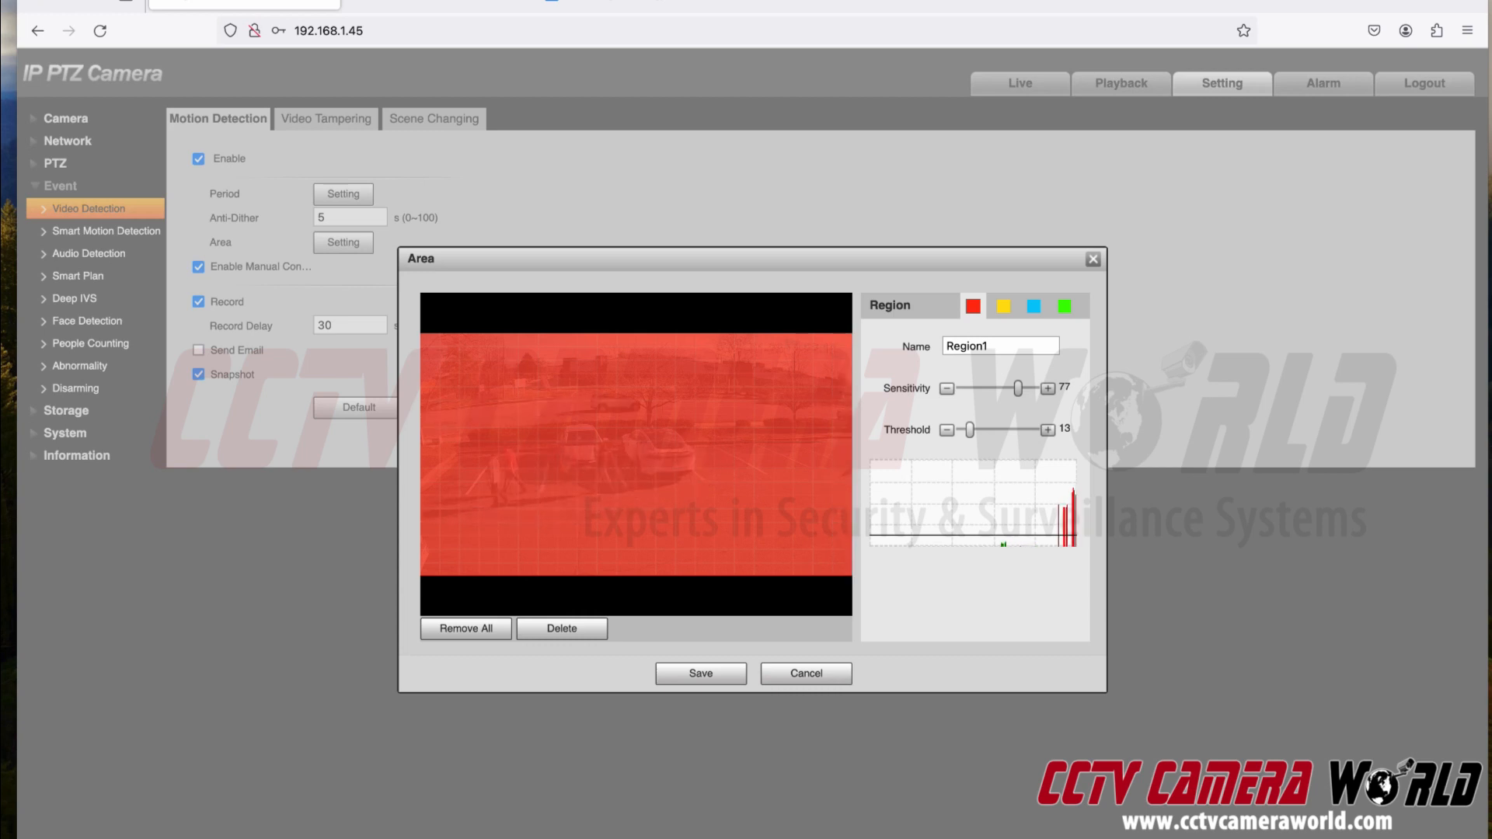
click(701, 673)
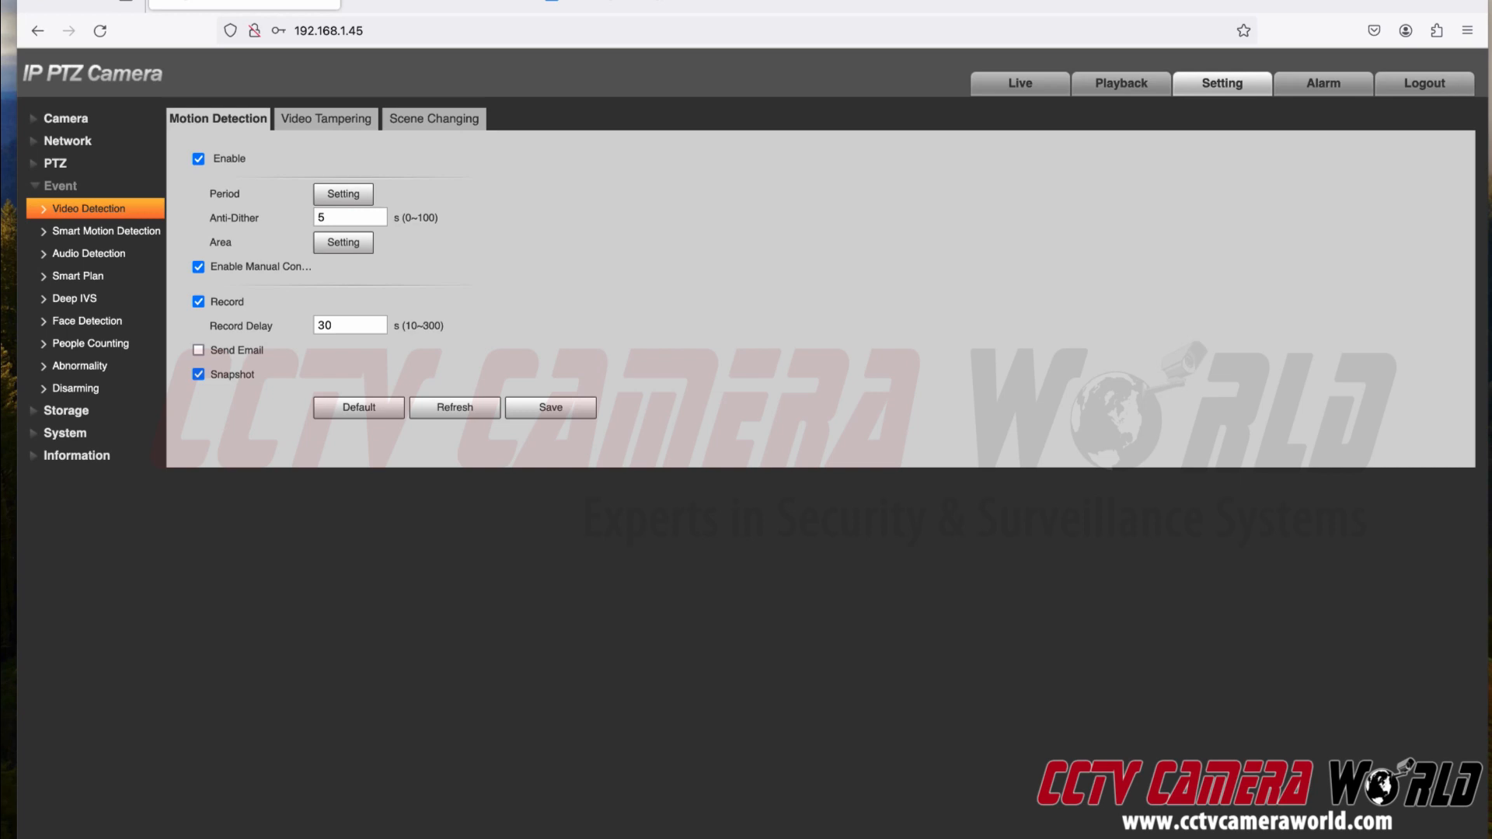
click(550, 408)
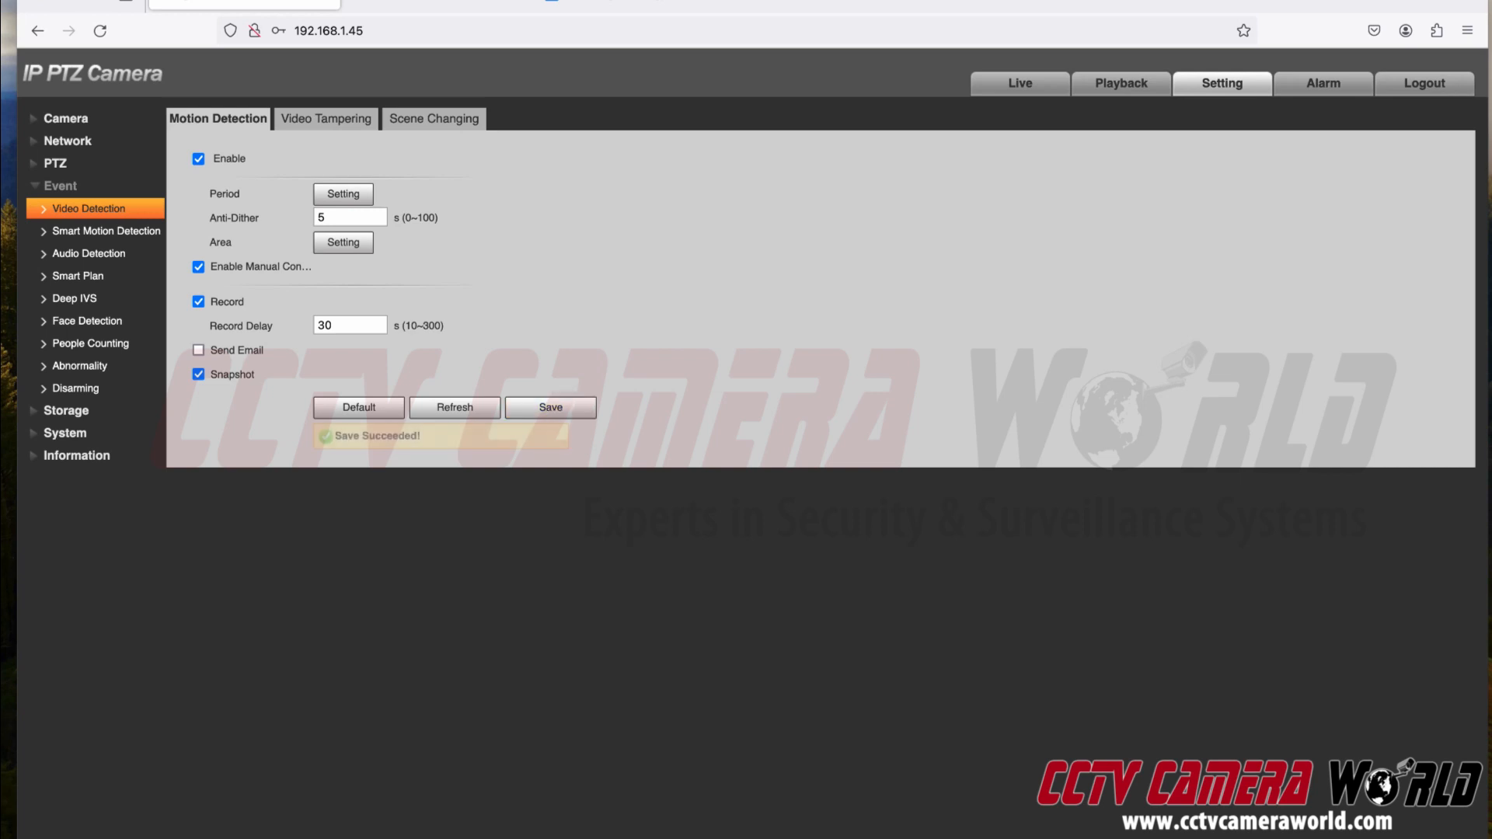
Enable Smart Motion Detection on the PTZ camera and save the setting
click(107, 231)
click(198, 158)
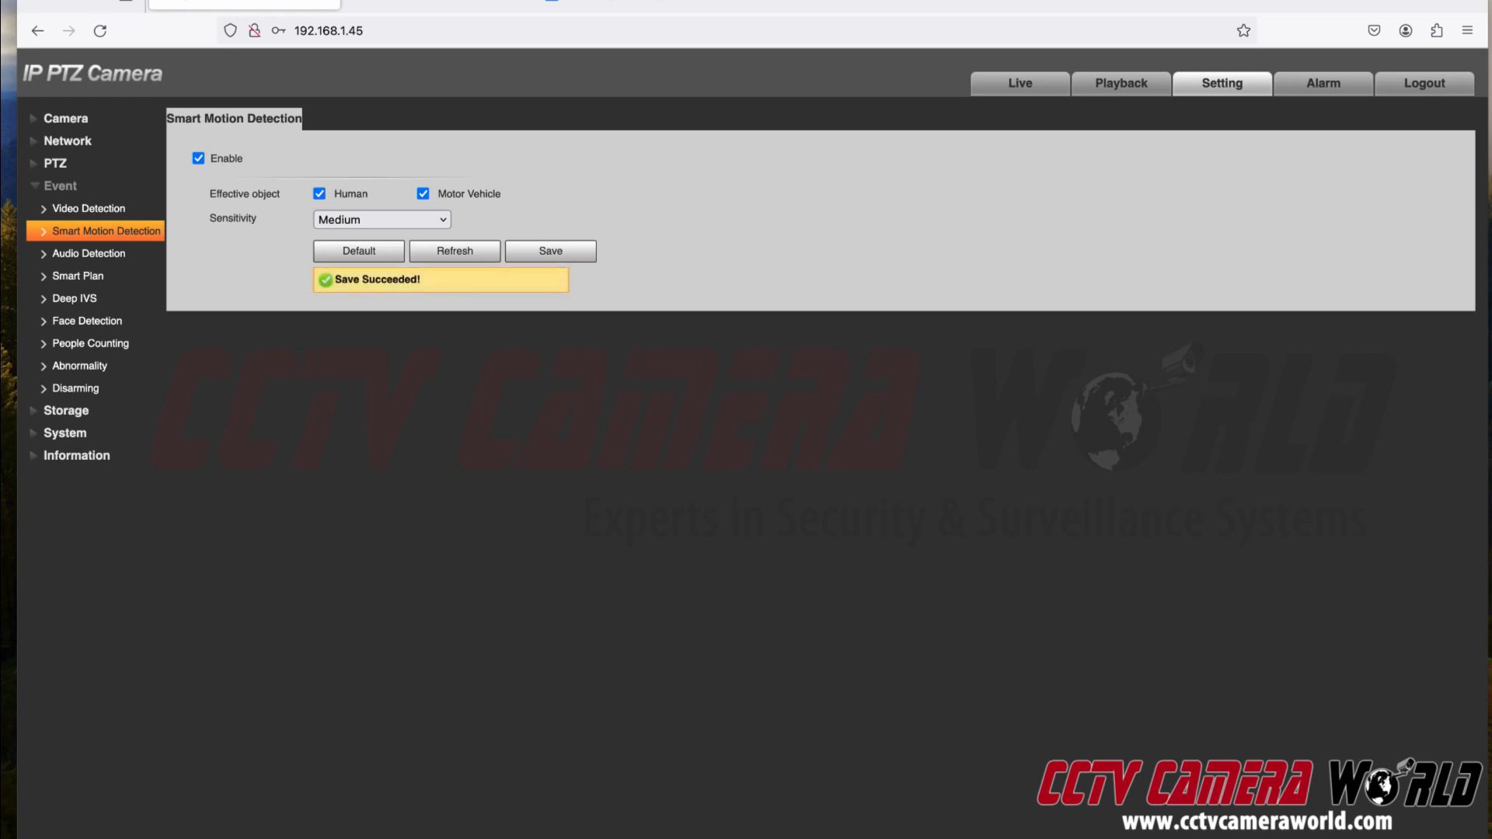
Switch to File Station, refresh the pic_001 folder, and view the new snapshots from 14.22.57 and 14.22.55
click(633, 3)
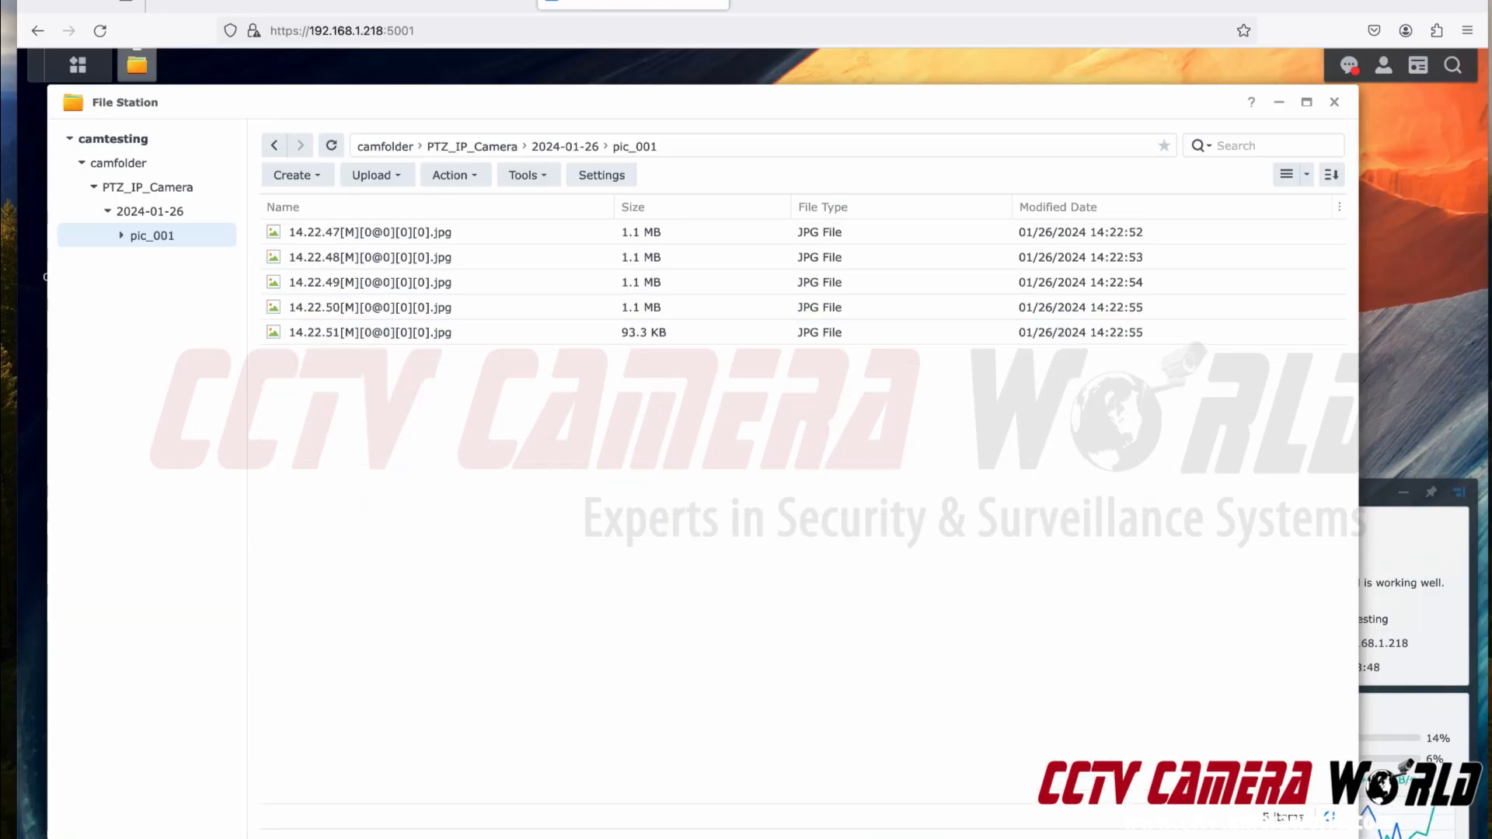
click(331, 147)
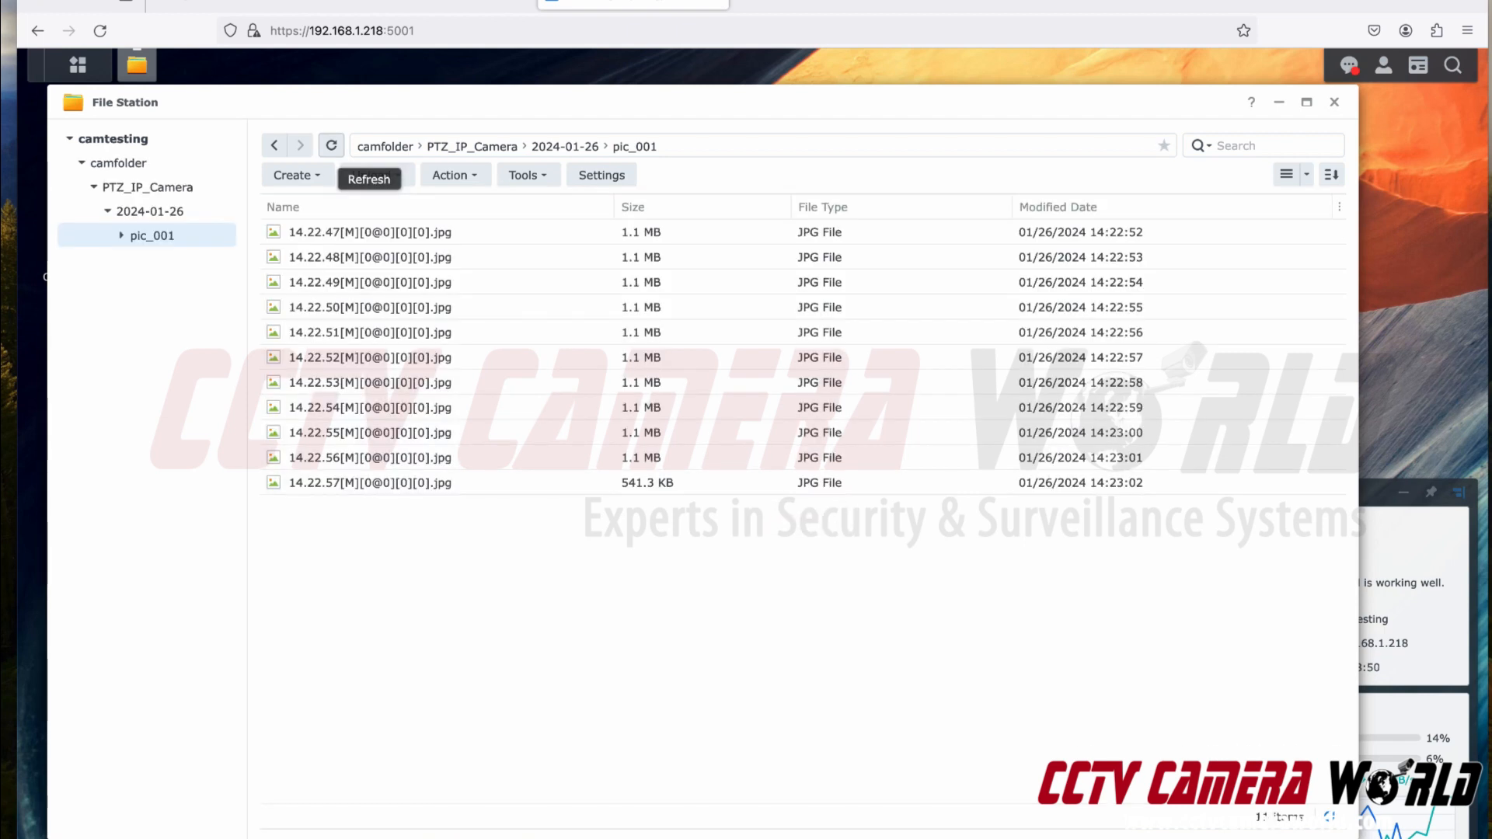
double_click(370, 482)
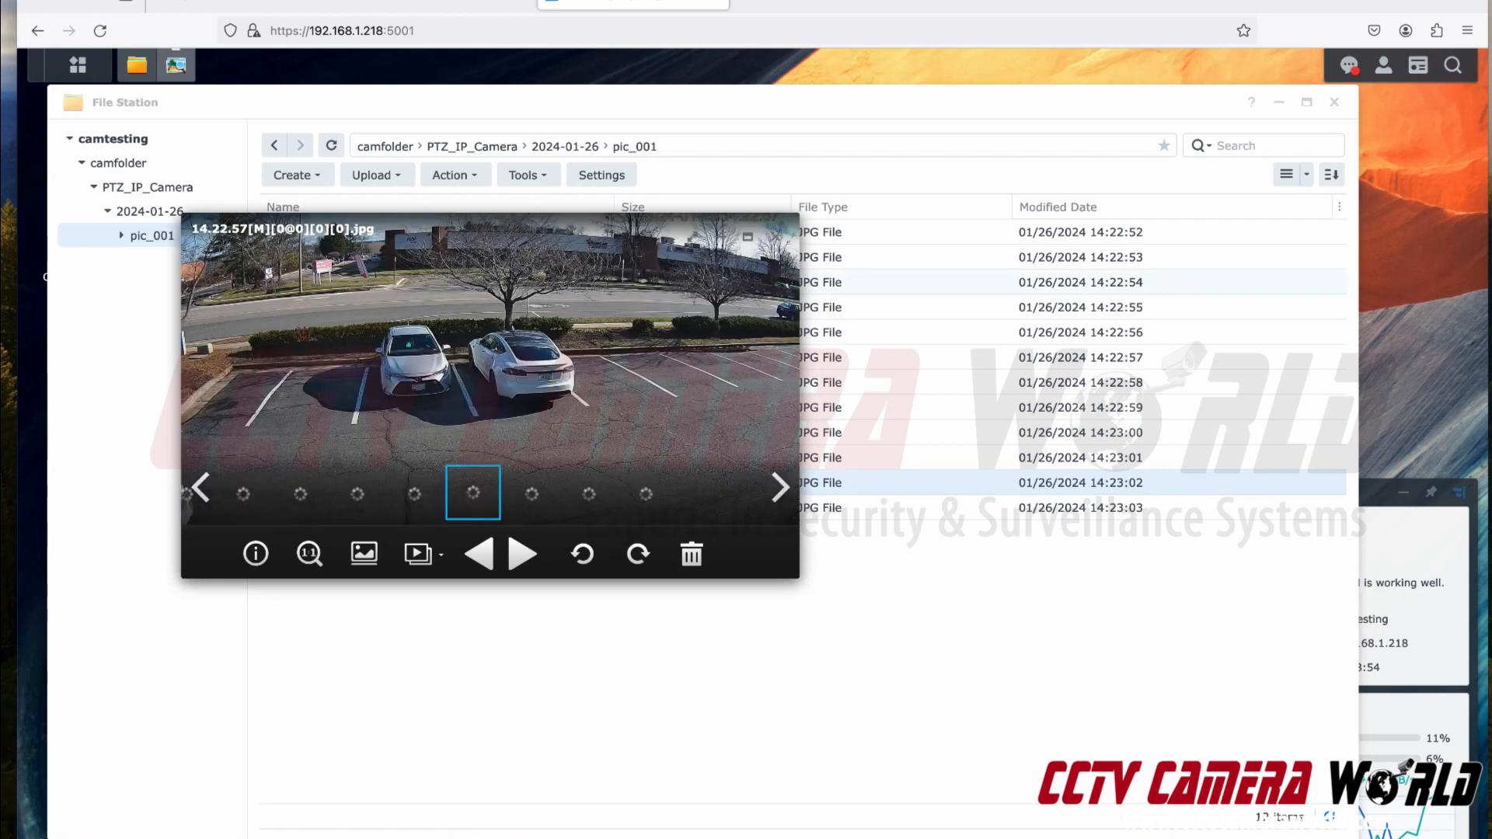
click(777, 236)
double_click(373, 433)
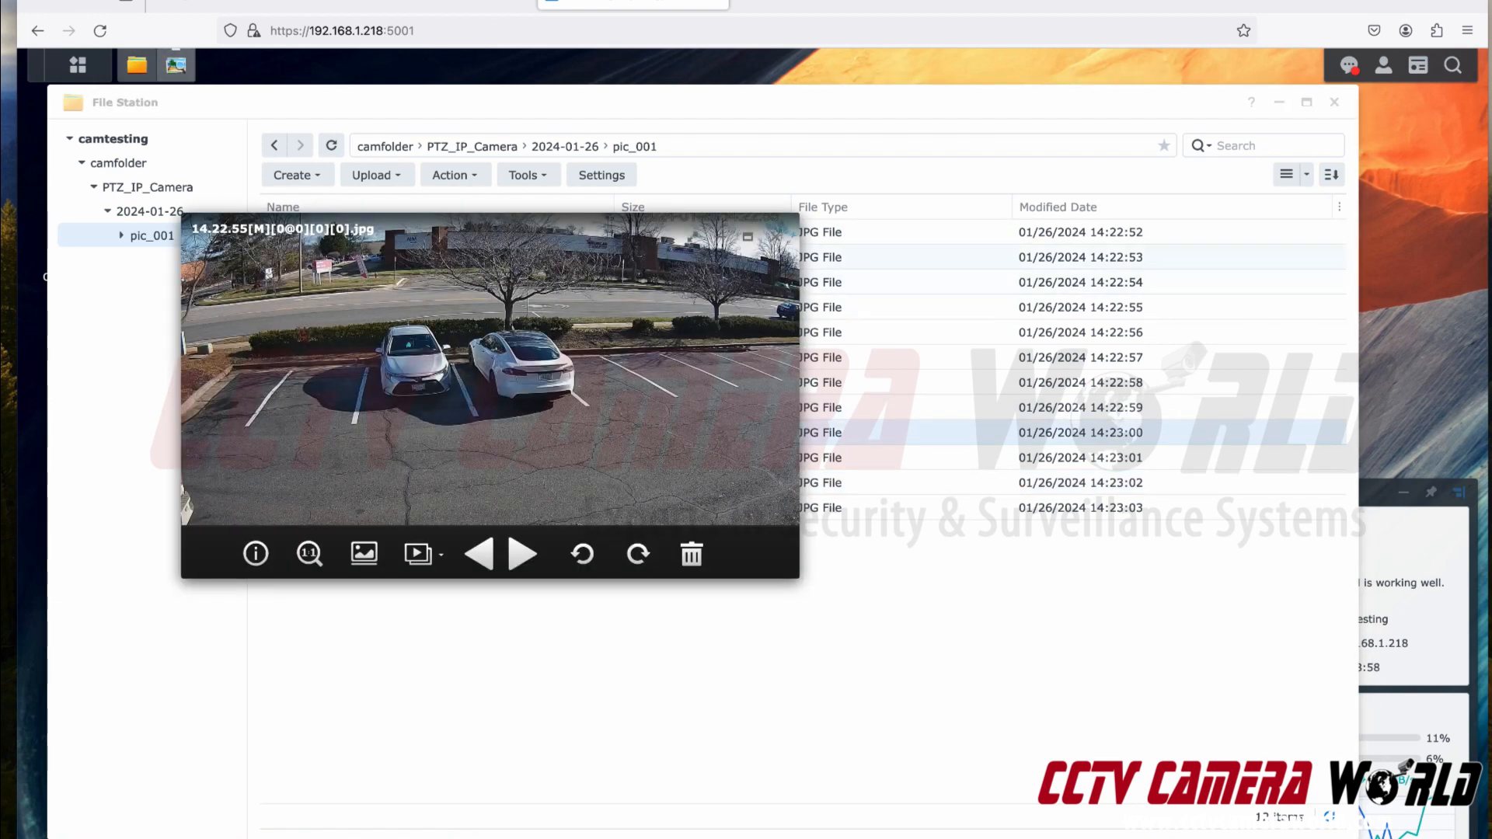
click(776, 236)
View the snapshots taken at 14.22.53, 14.22.52 and 14.22.49 one after another, closing each
click(389, 307)
double_click(373, 383)
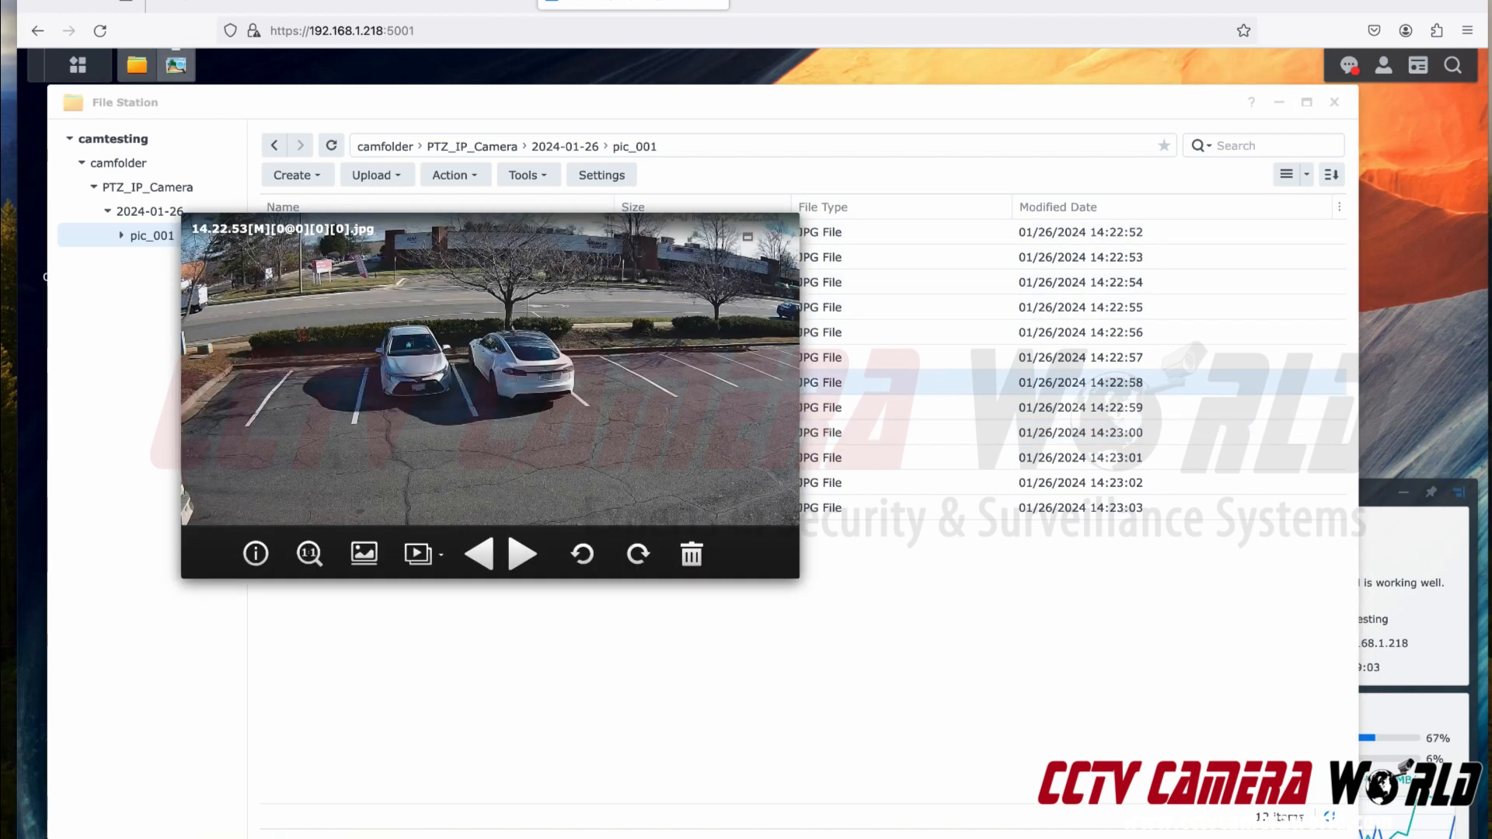
click(775, 237)
double_click(373, 358)
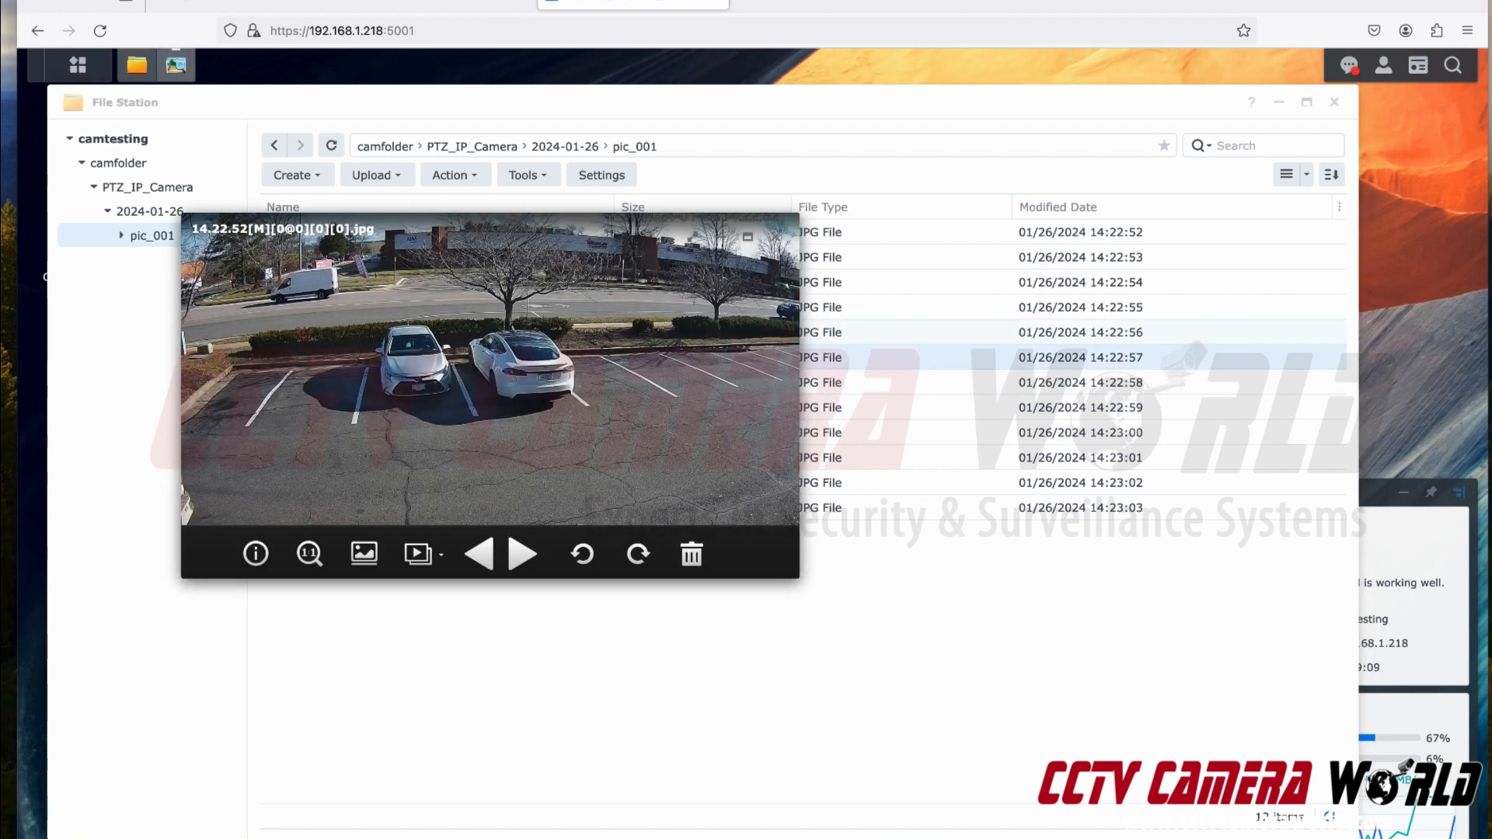
click(775, 235)
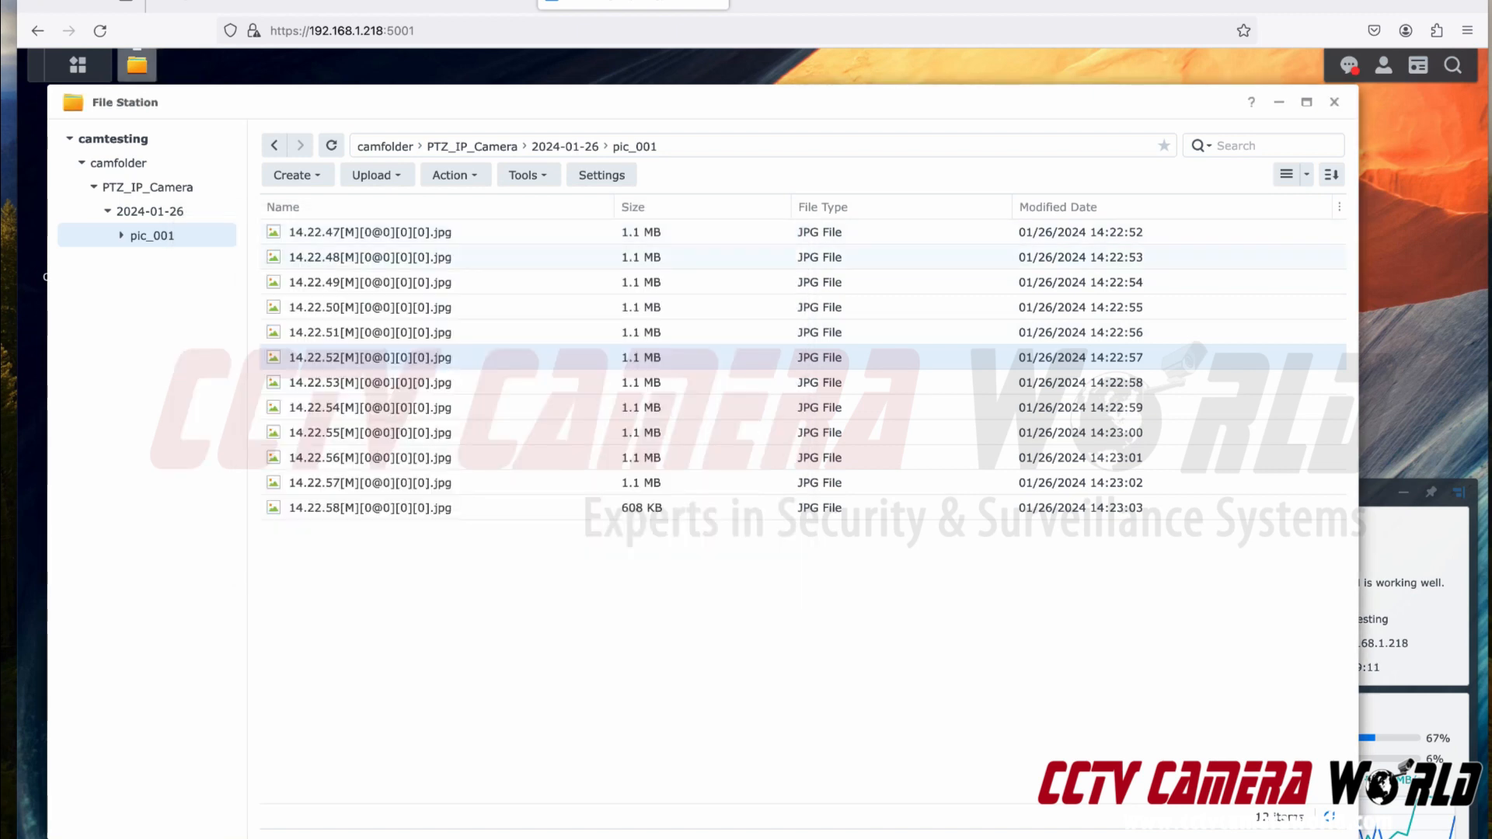
double_click(373, 282)
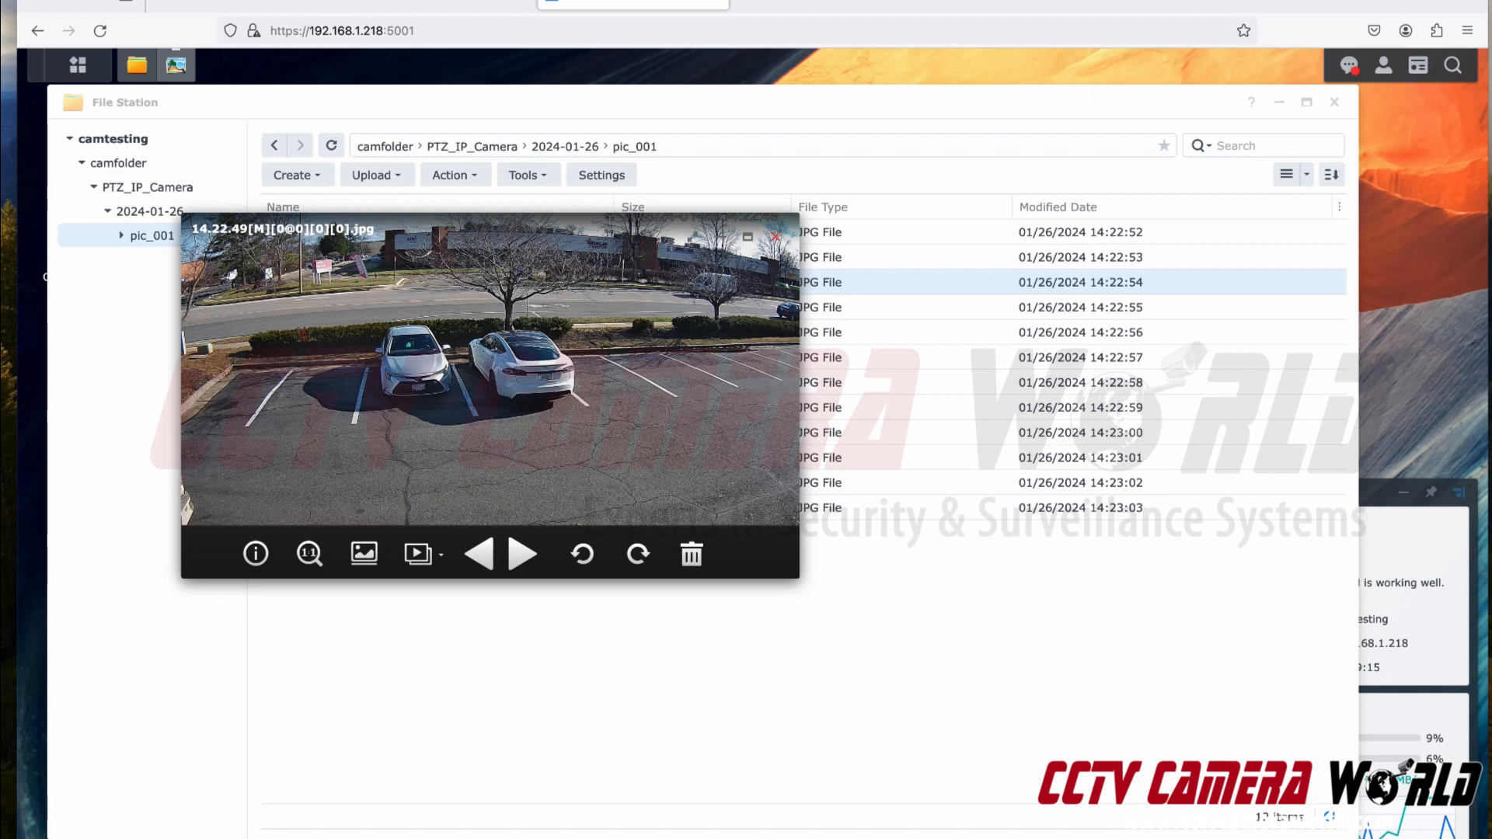
click(775, 236)
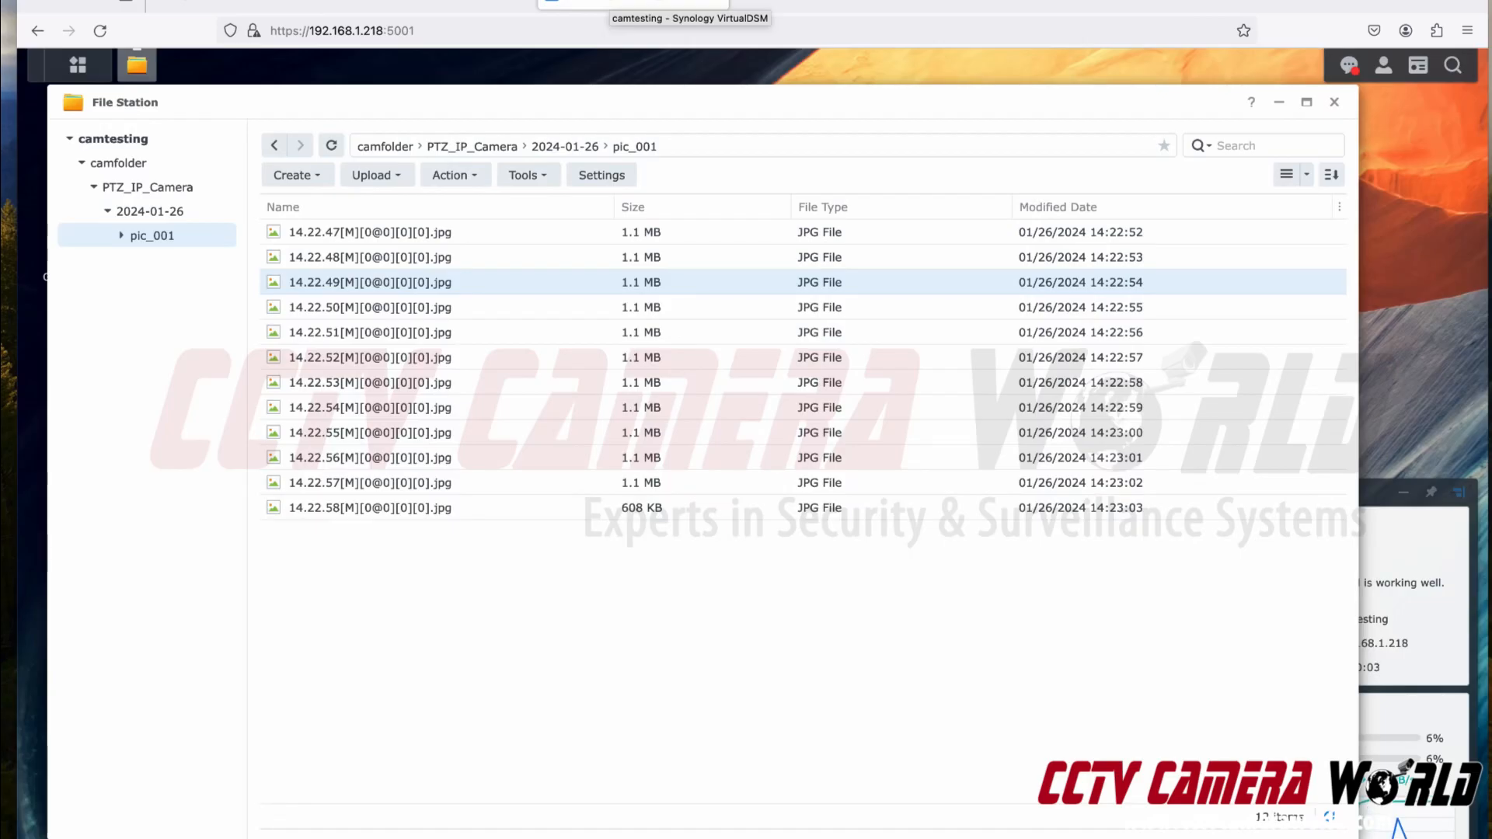
Switch to the IP Camera at 192.168.1.108, set its General snapshot interval to 5S, and save
click(455, 3)
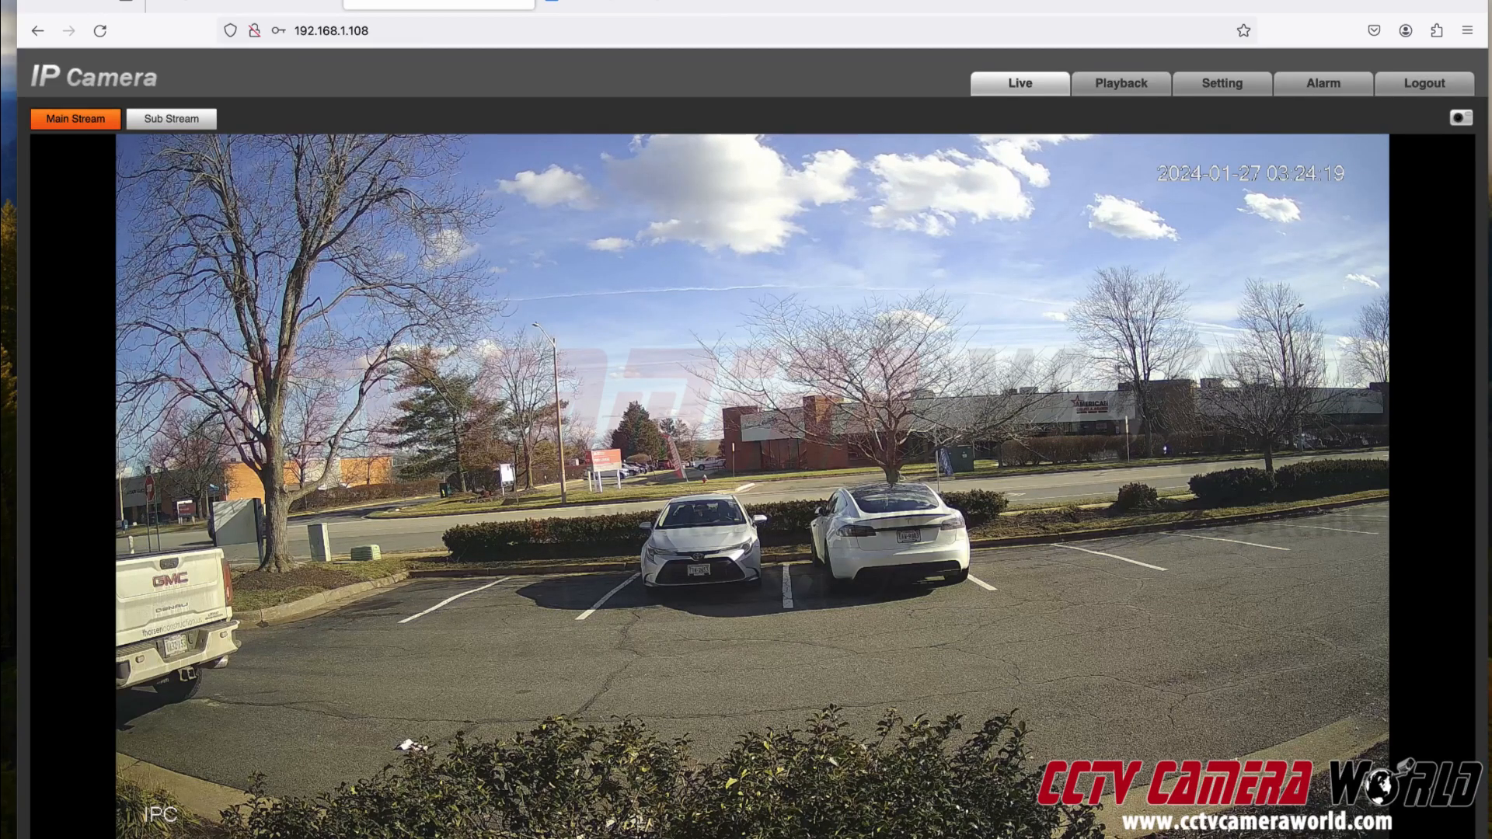
click(1222, 83)
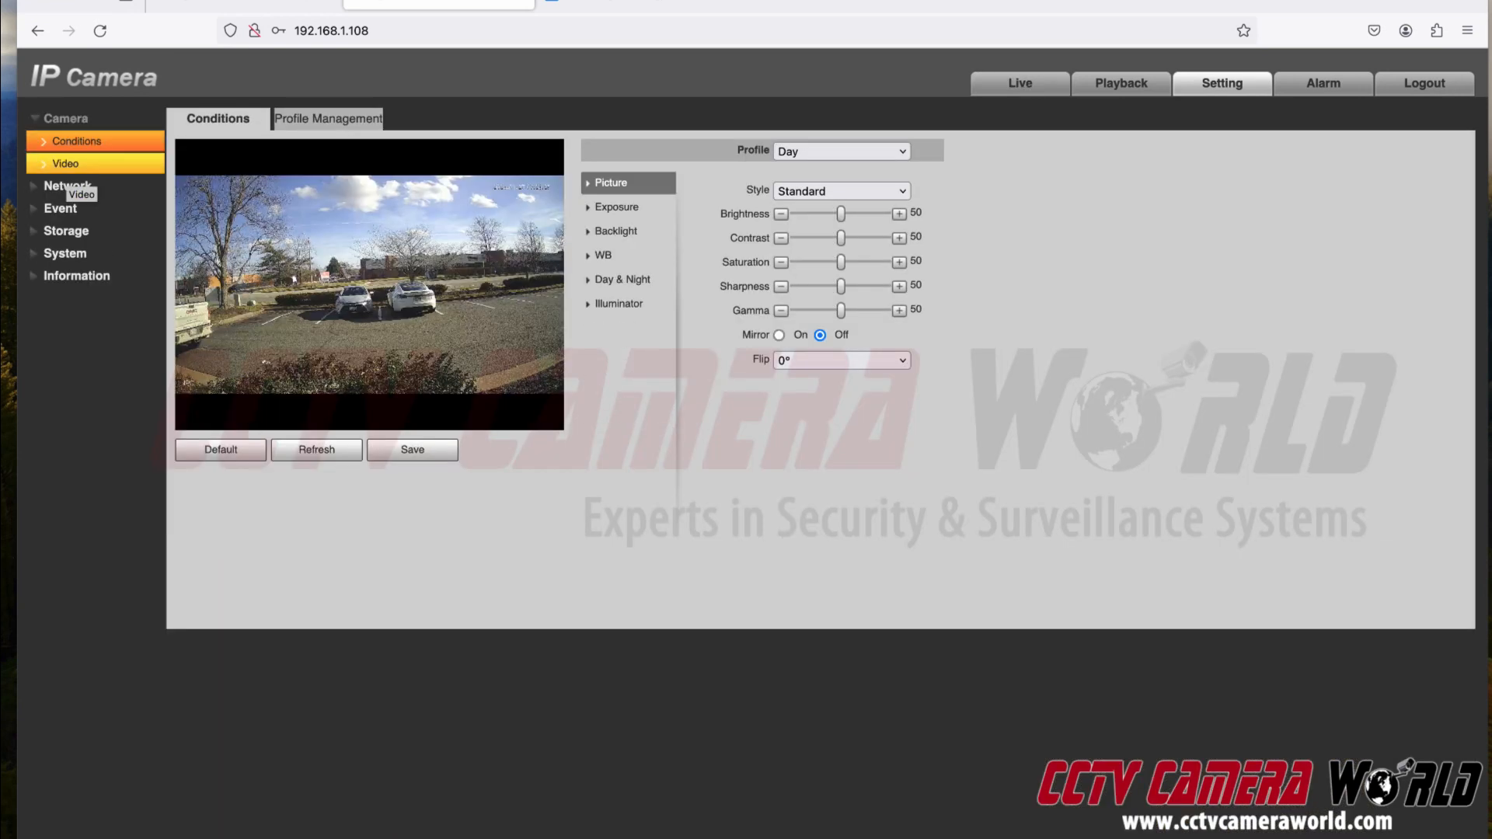
click(66, 163)
click(326, 119)
click(365, 152)
click(365, 152)
click(365, 224)
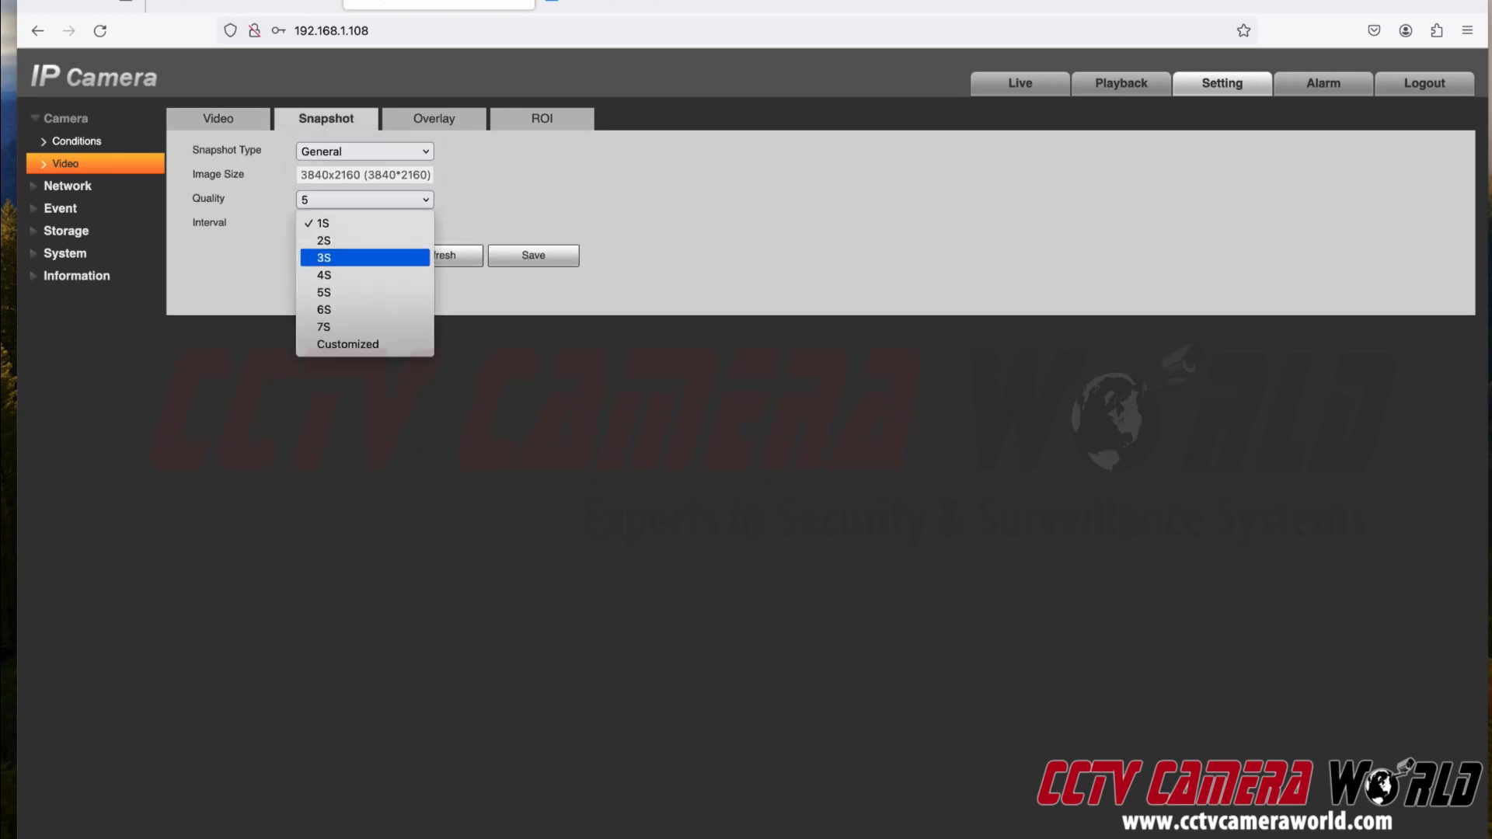
click(365, 293)
click(533, 255)
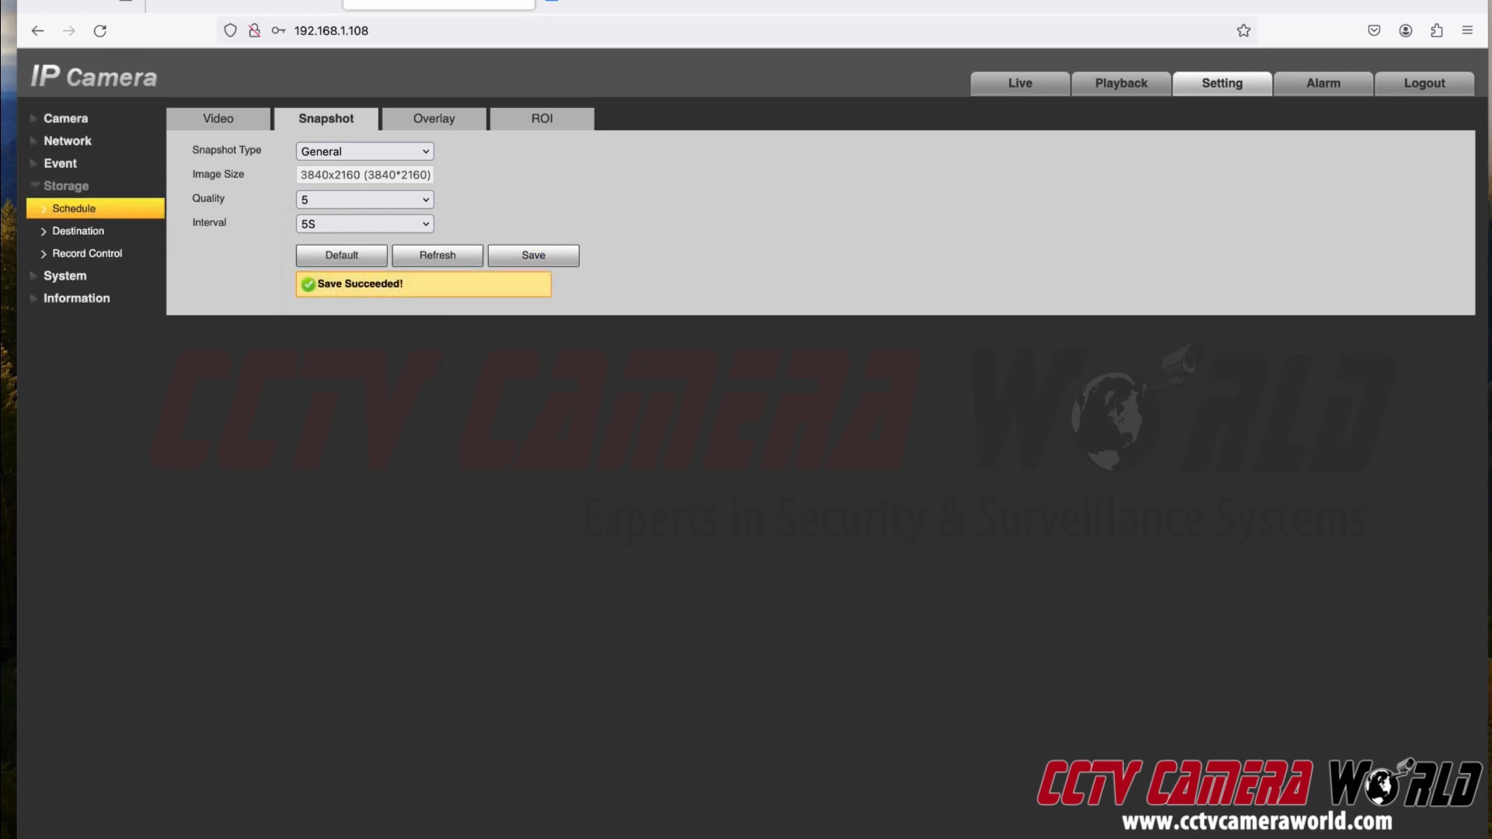
Set Period1 of the storage record schedule to General only, all day, for every weekday and Holiday
click(74, 209)
click(777, 205)
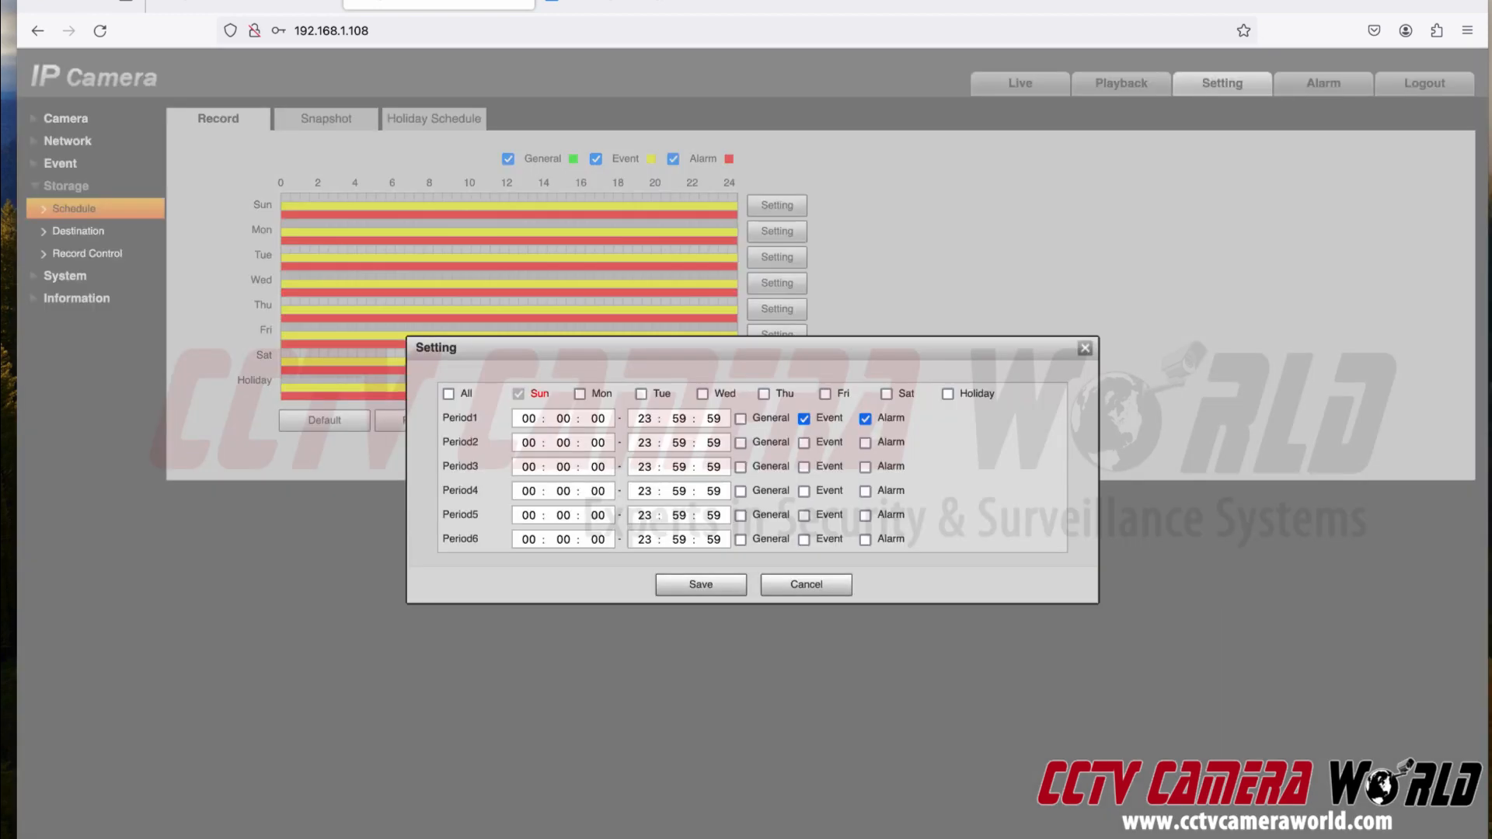
click(448, 394)
click(804, 419)
click(701, 584)
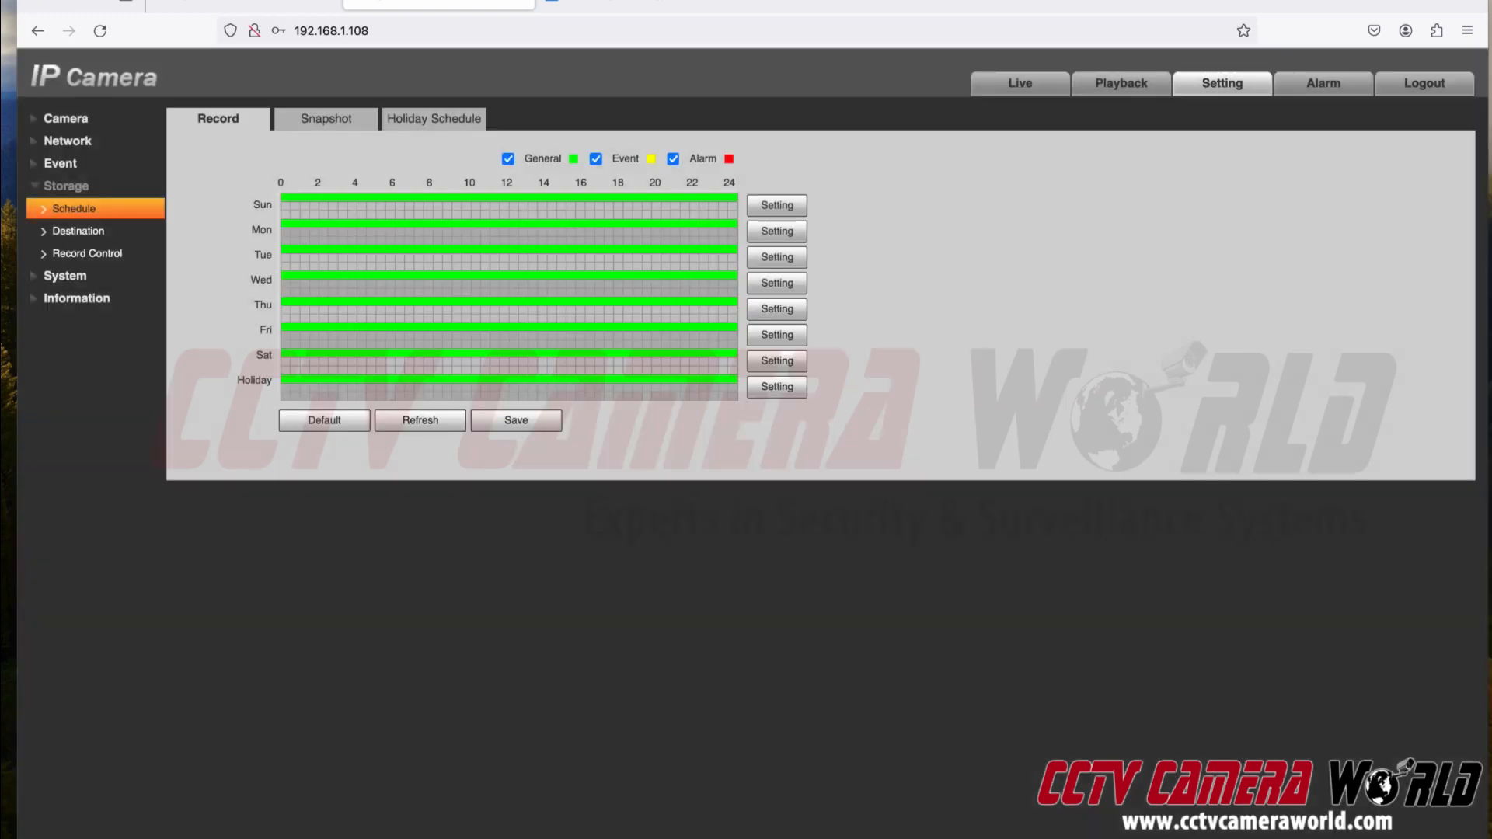
Save the record schedule, then set Period1 of the snapshot schedule to General only for all weekdays and Holiday, and save
click(516, 420)
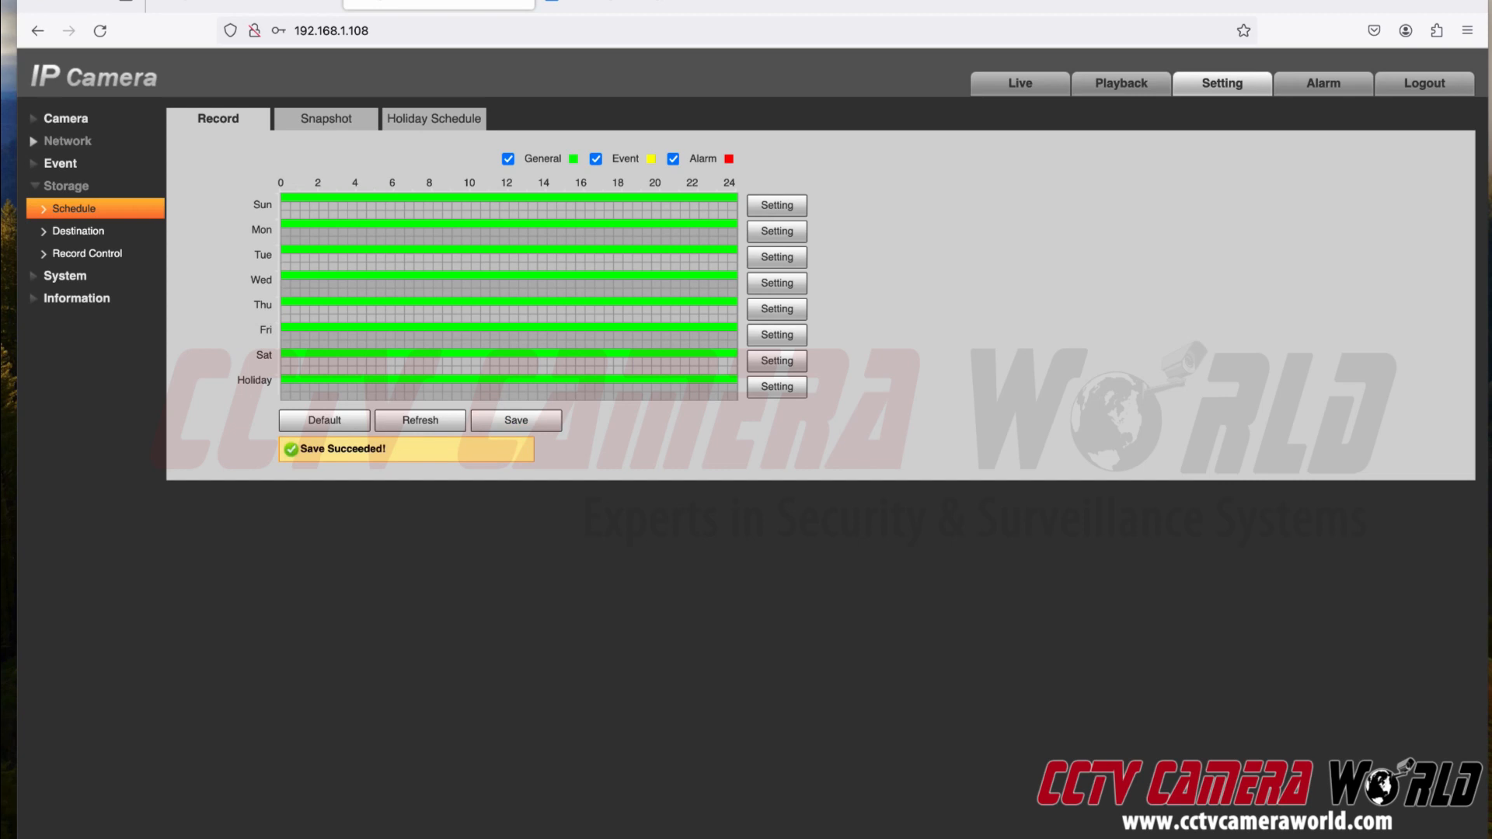
click(326, 118)
click(777, 206)
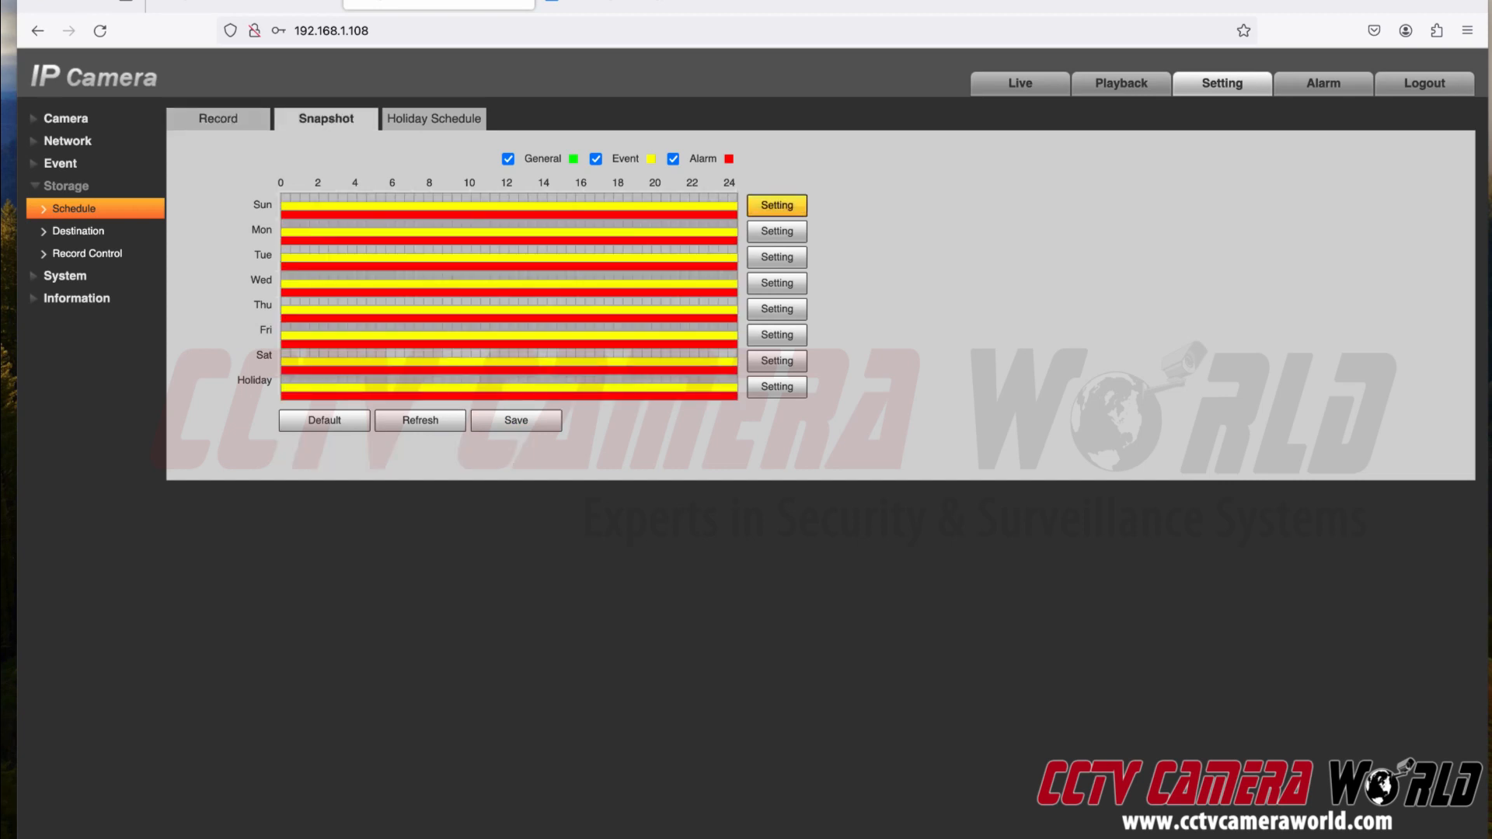
click(448, 394)
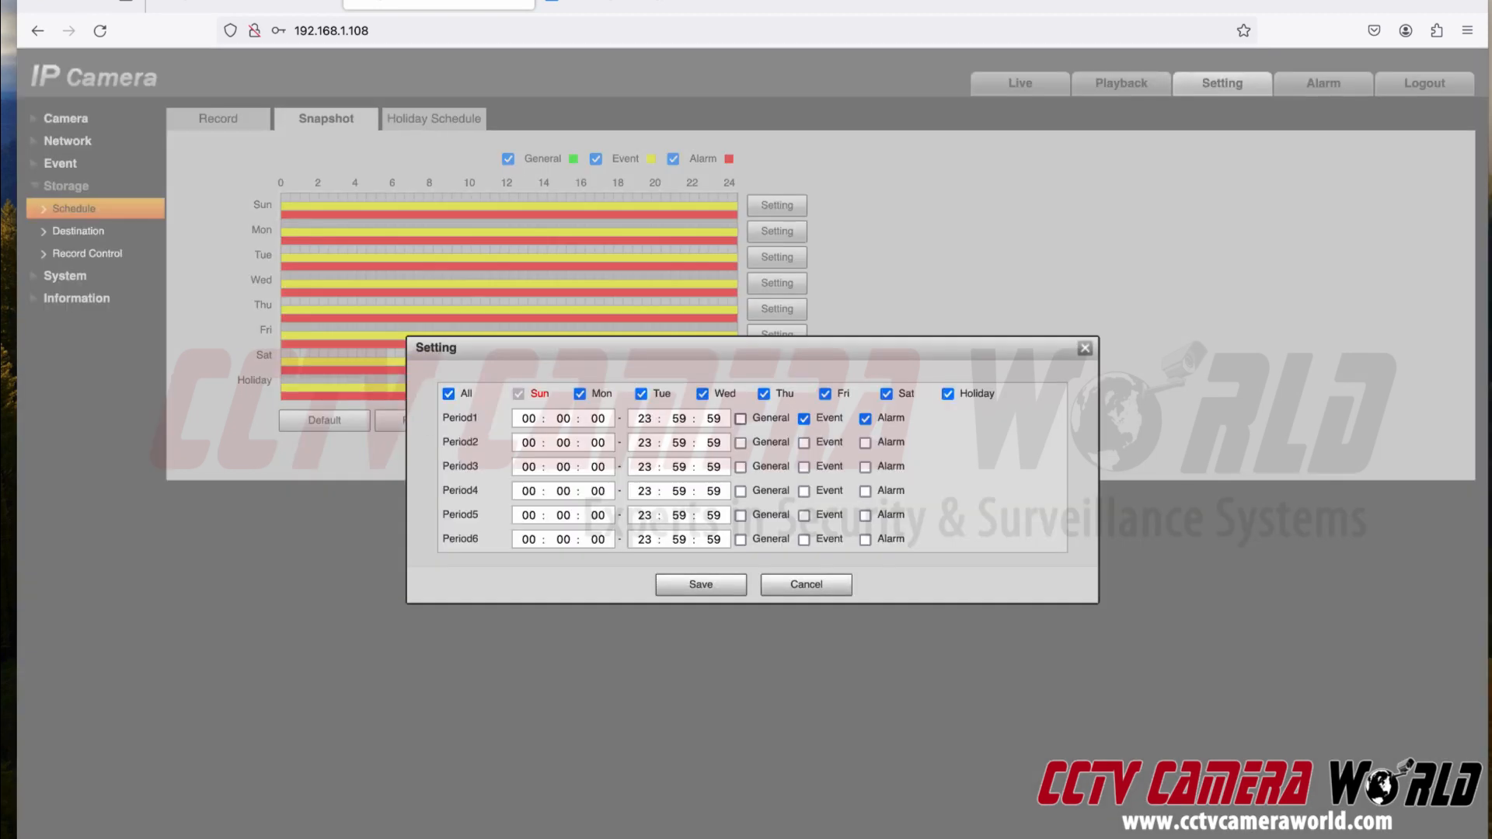
click(803, 418)
click(865, 418)
click(700, 584)
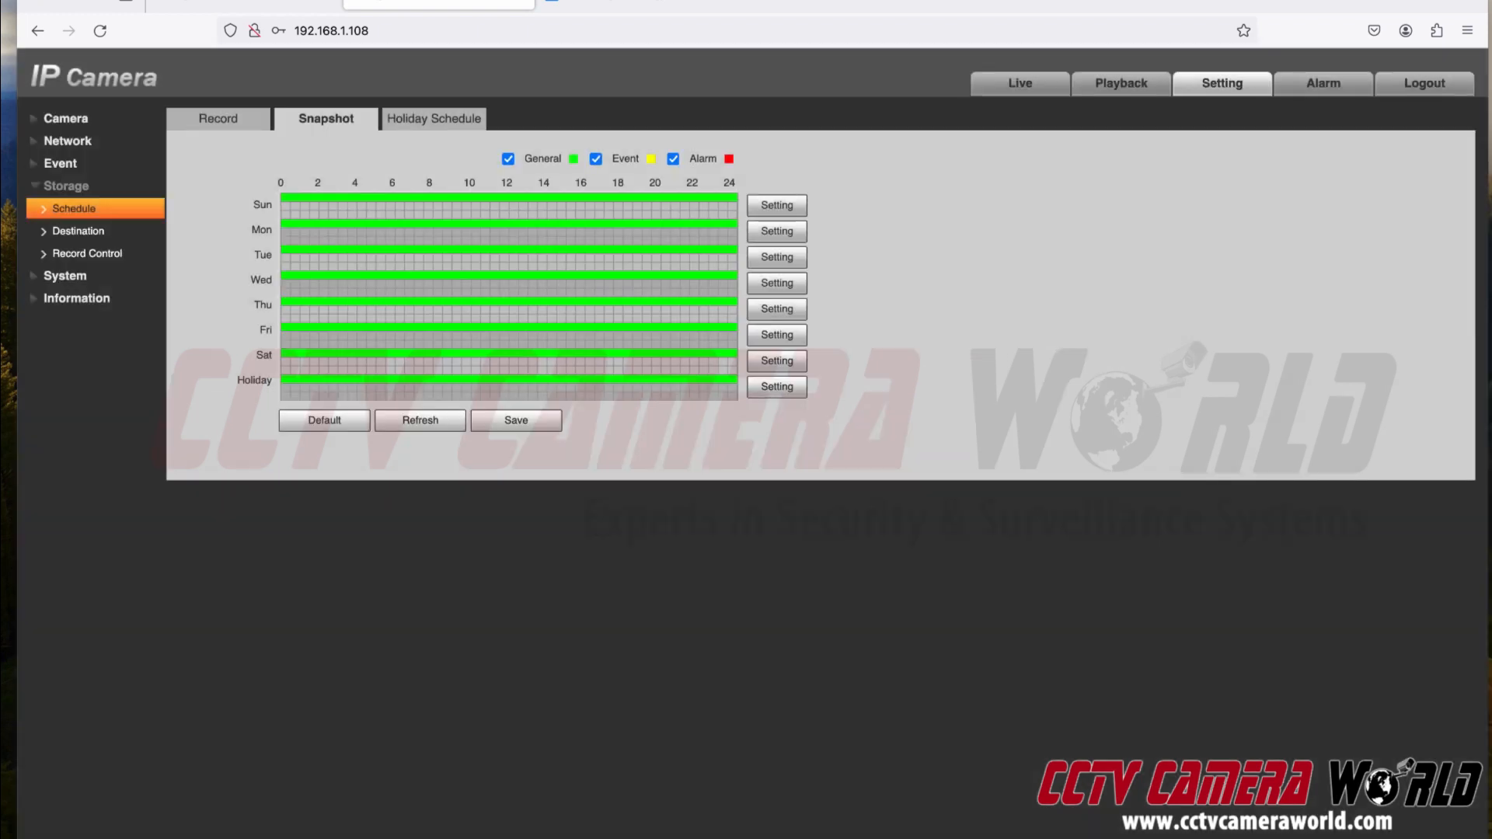
click(516, 420)
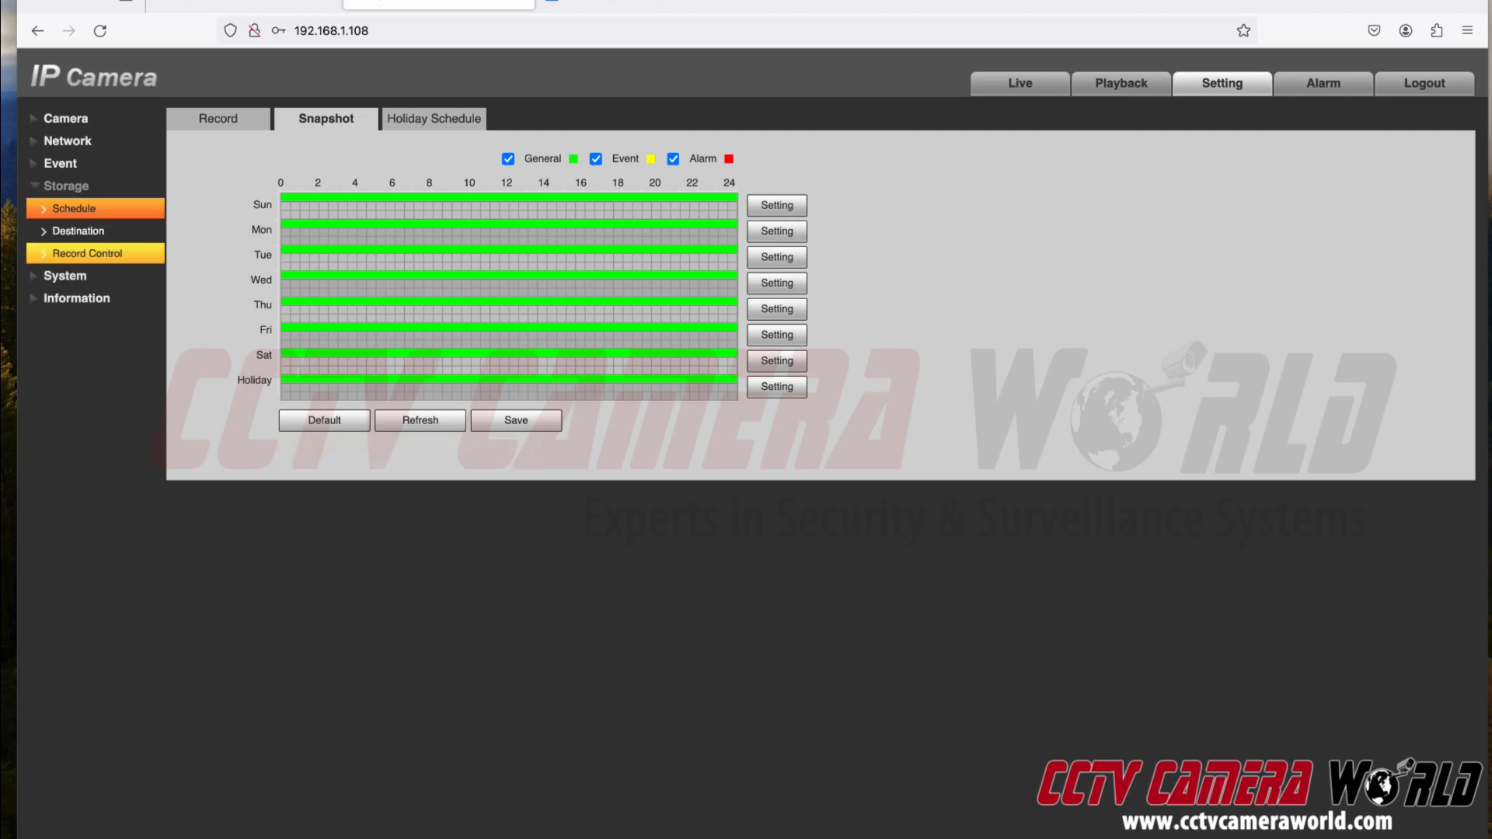
Save the storage destination paths, then enable SFTP upload to server 192.168.1.218 and save
click(77, 231)
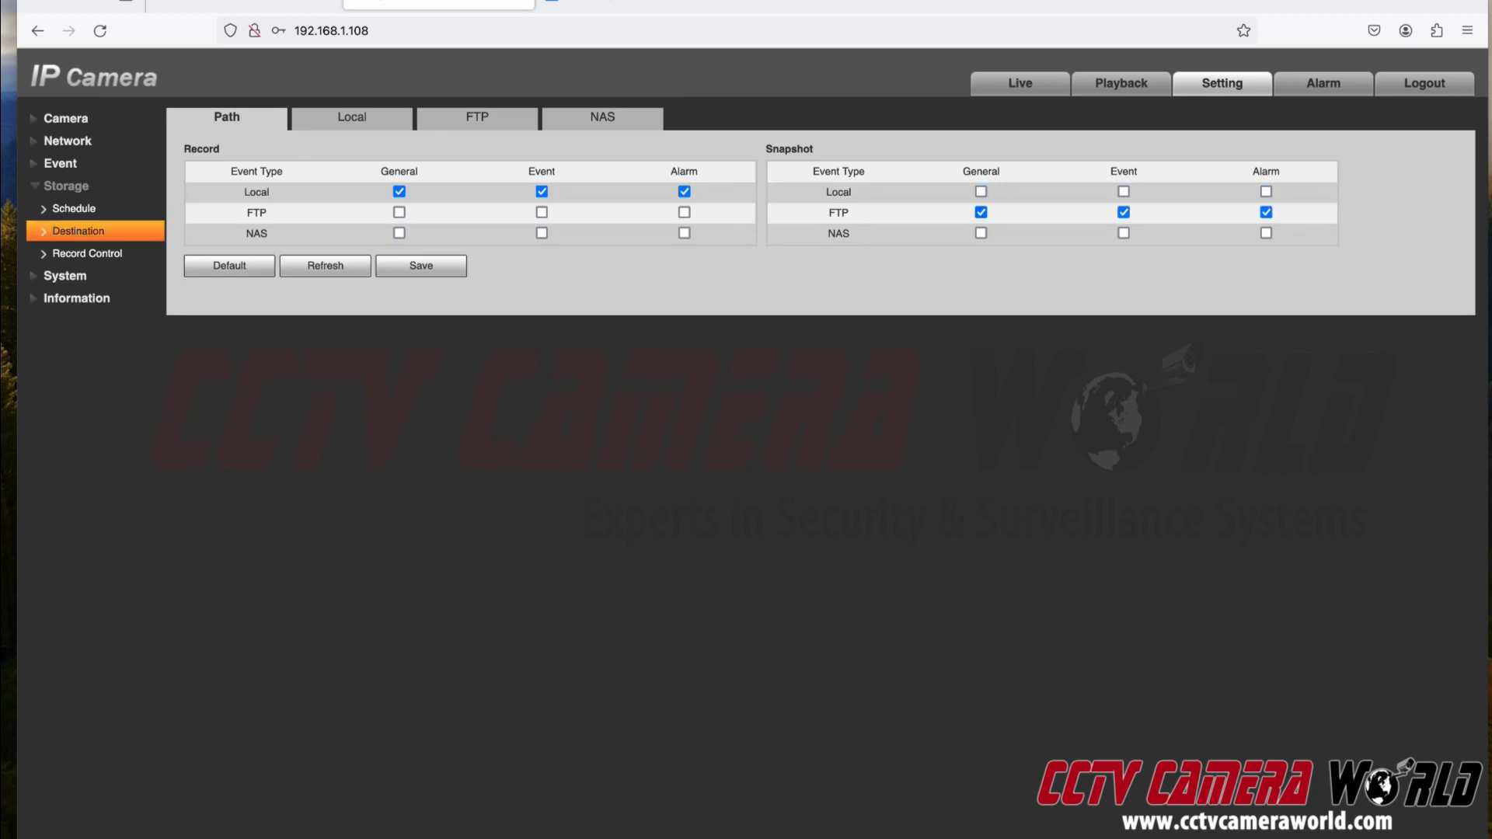
click(421, 265)
click(477, 116)
double_click(346, 175)
text(192.168.1.218)
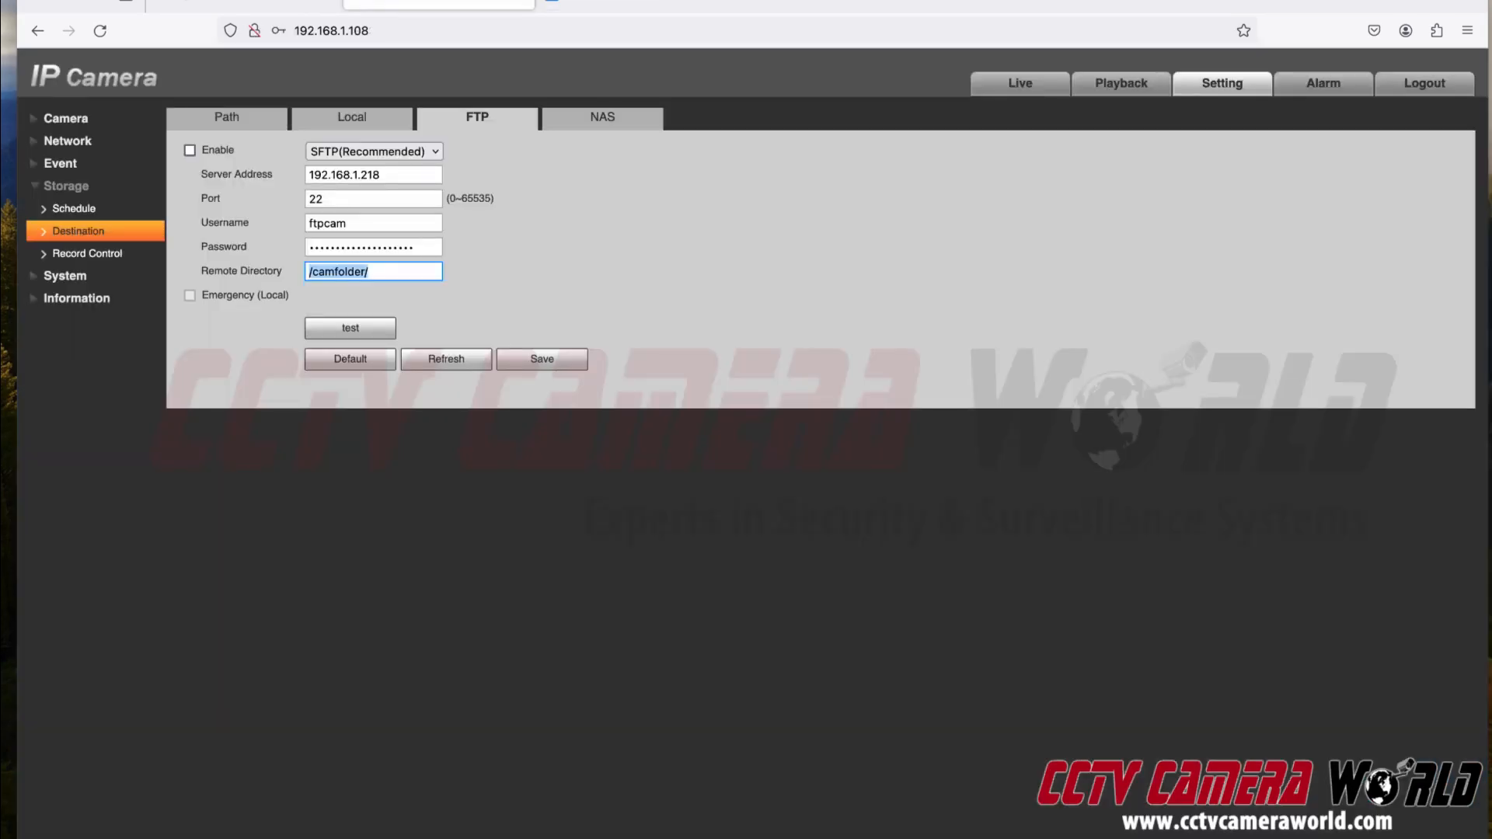
click(190, 151)
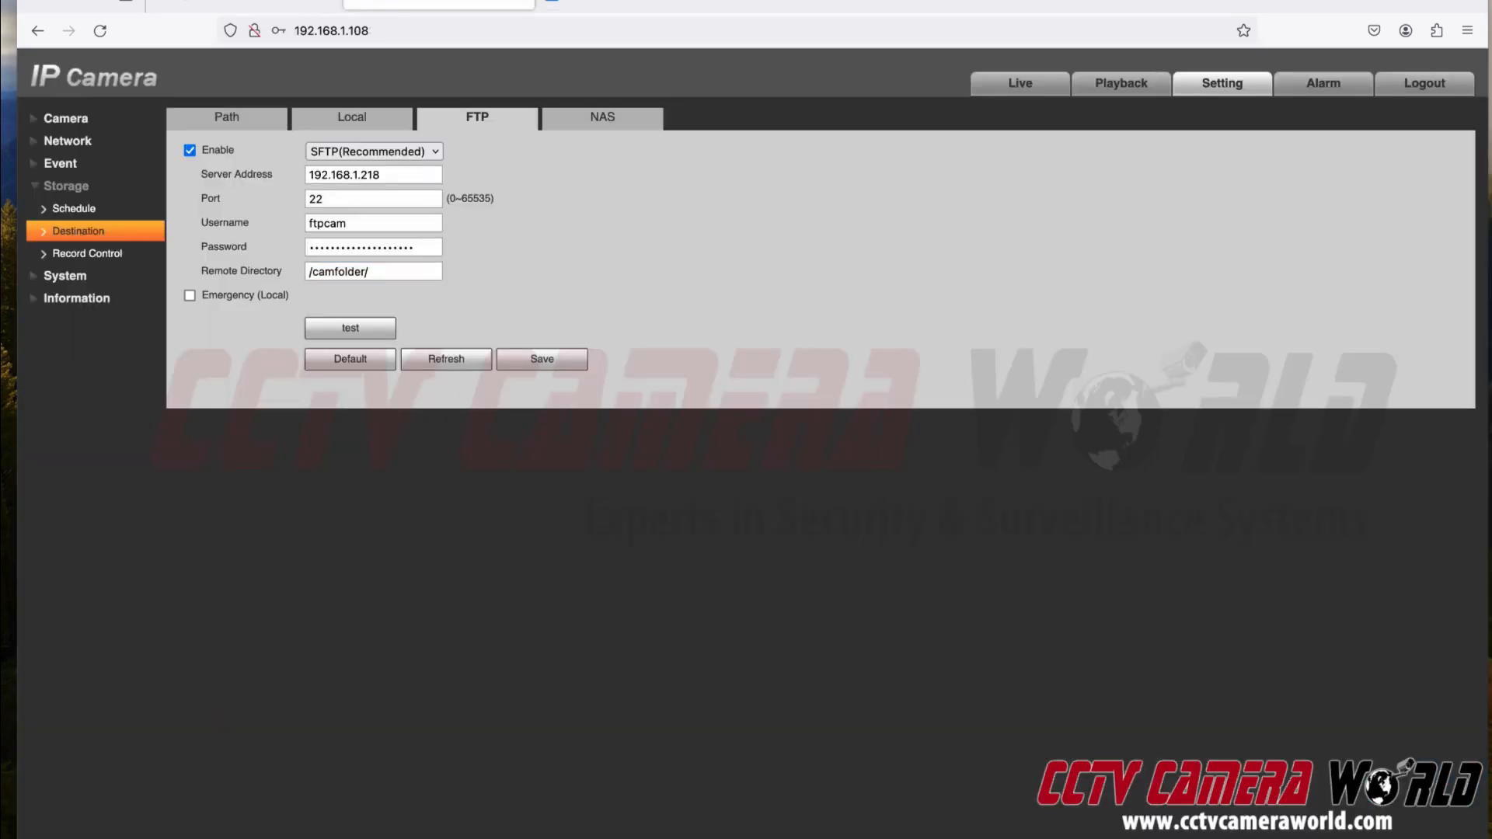
click(542, 358)
Switch to File Station, refresh camfolder, and open WT6K0DC1_G00065 down through 2024-01-27, 001 and jpg to folder 03
click(633, 3)
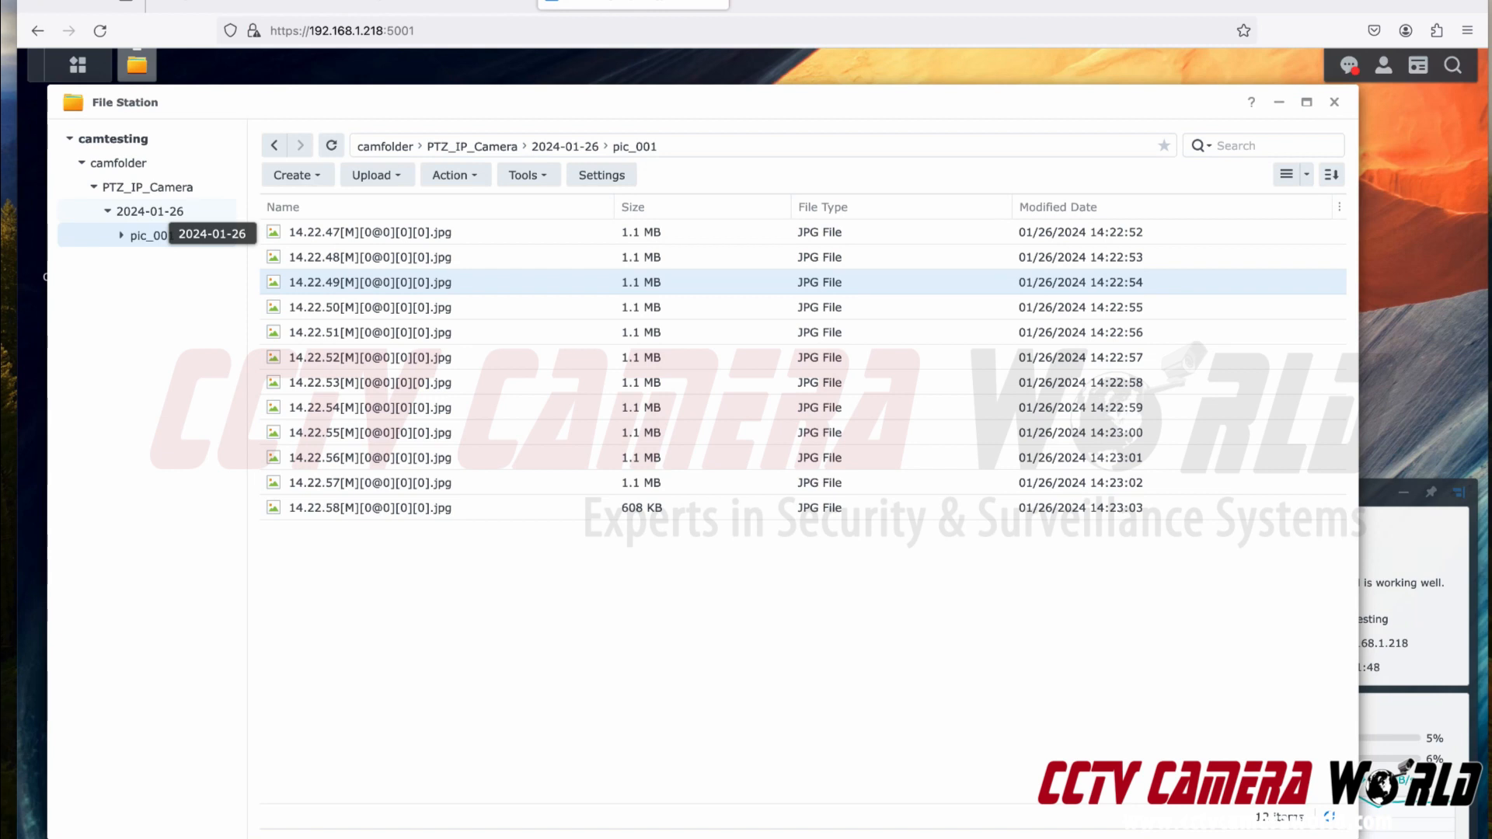
click(158, 212)
click(128, 163)
click(332, 145)
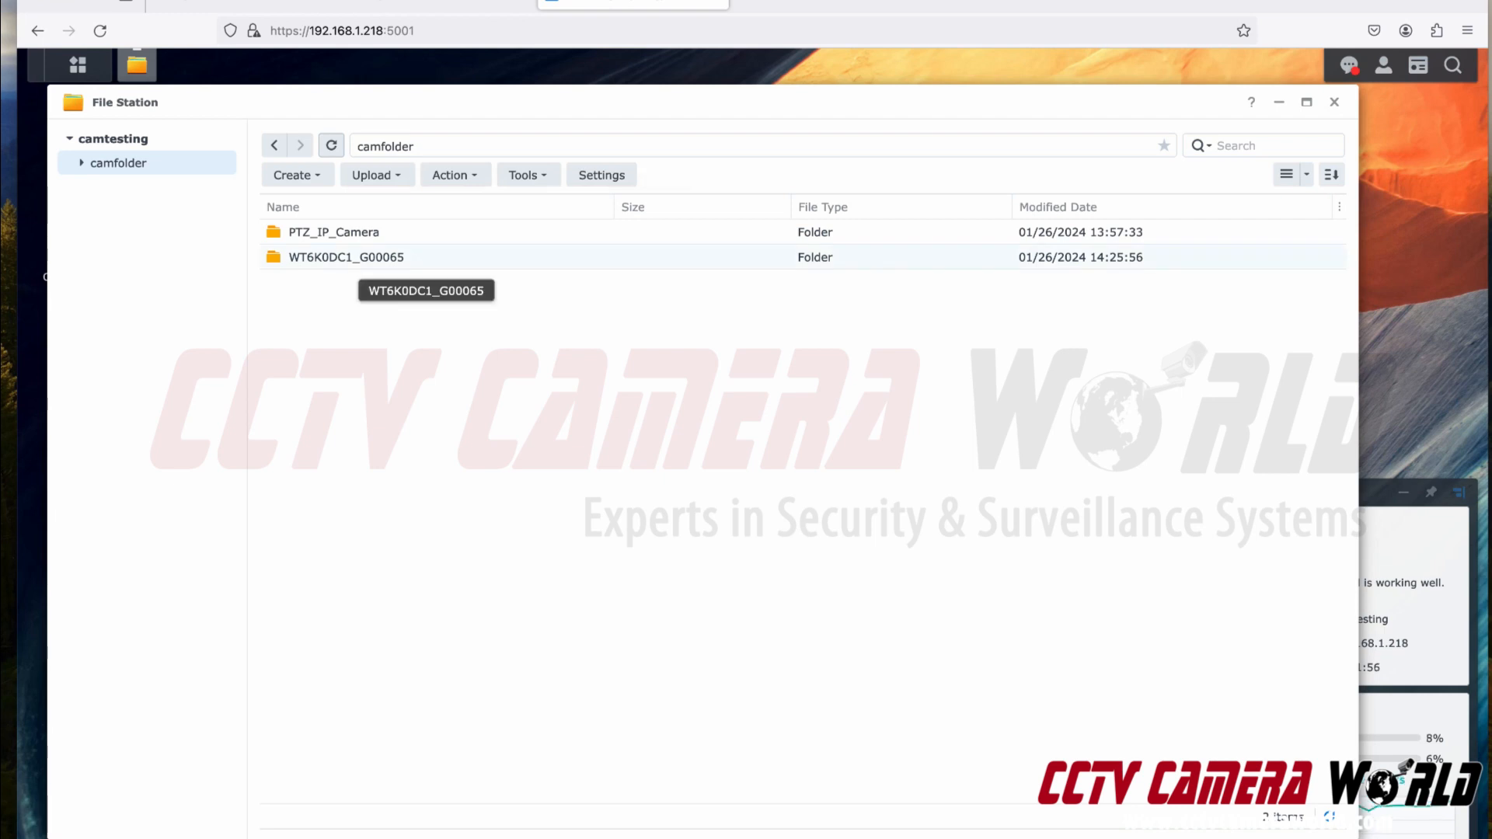
double_click(347, 257)
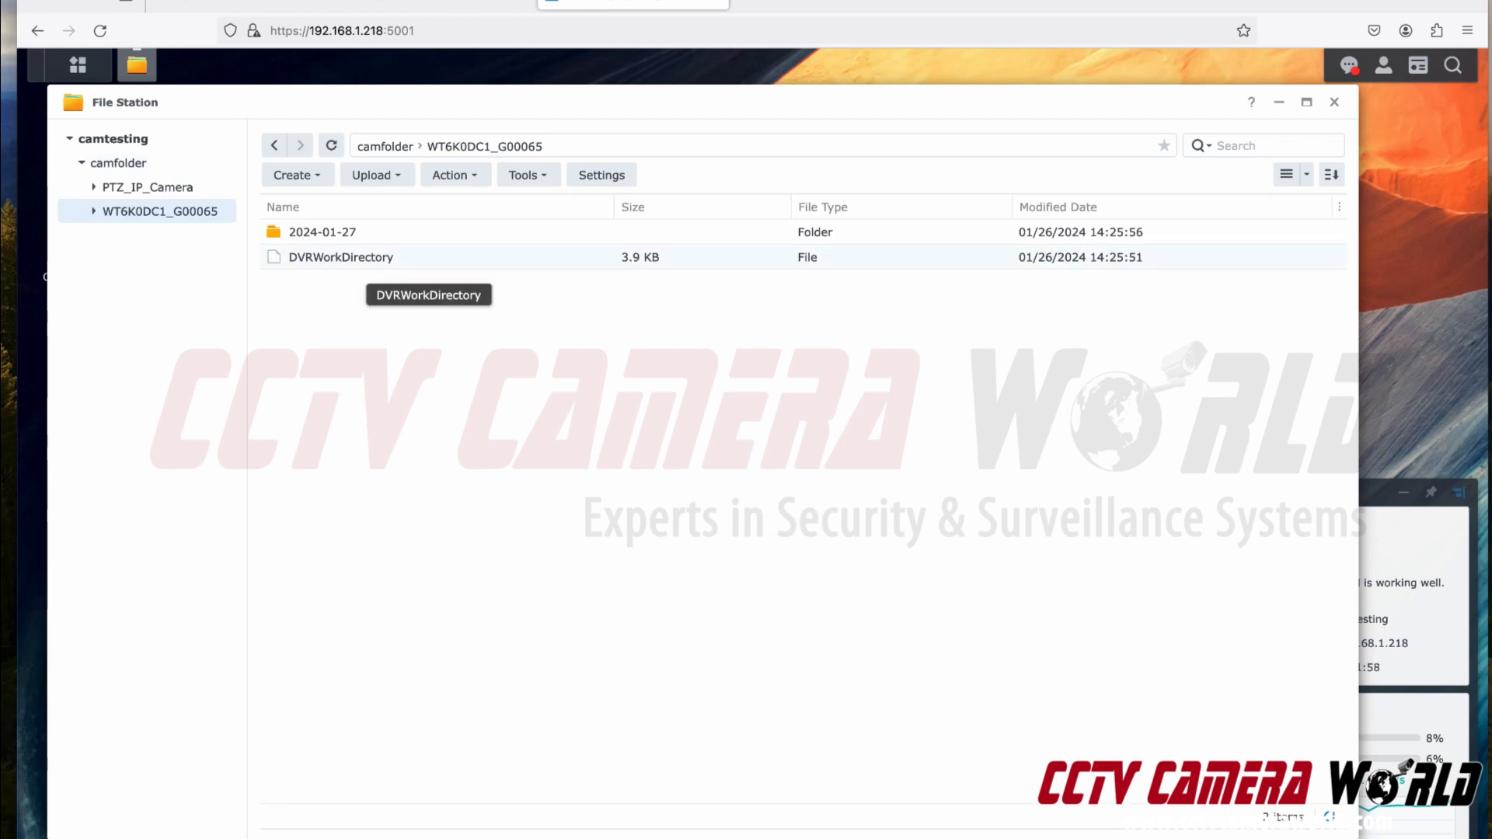
double_click(346, 237)
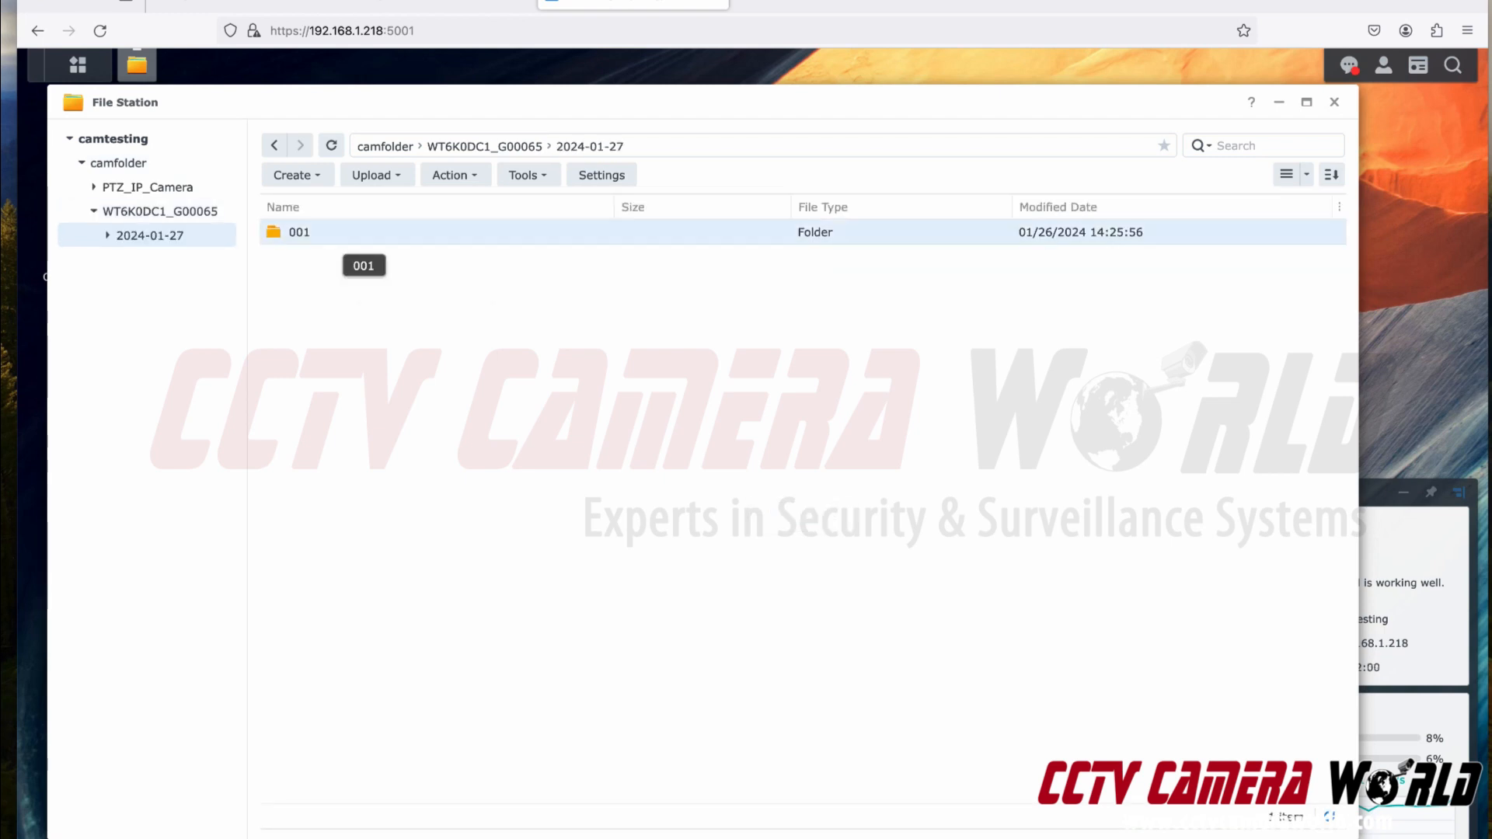
double_click(346, 237)
double_click(346, 233)
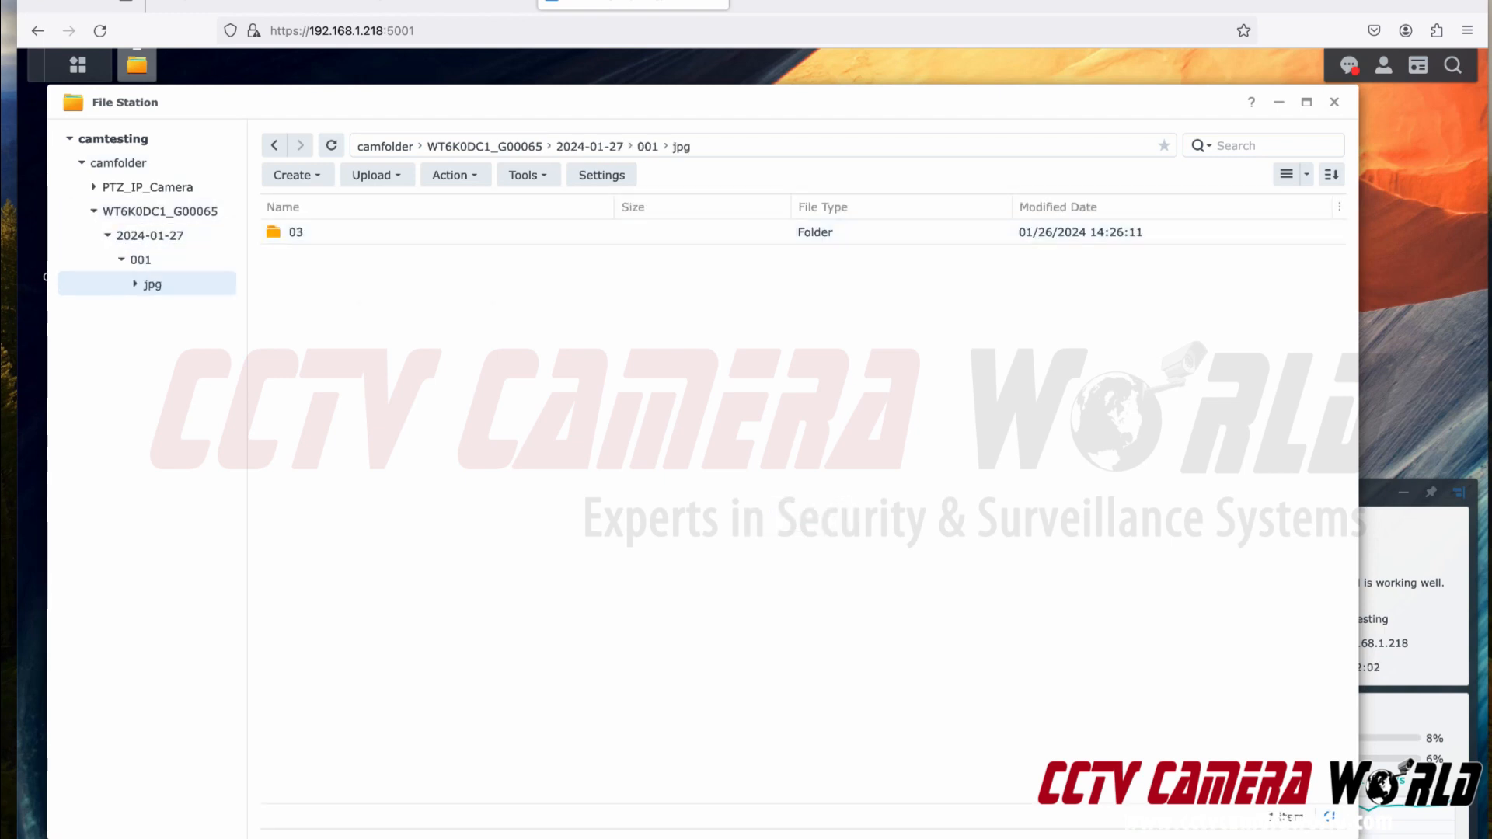
double_click(365, 234)
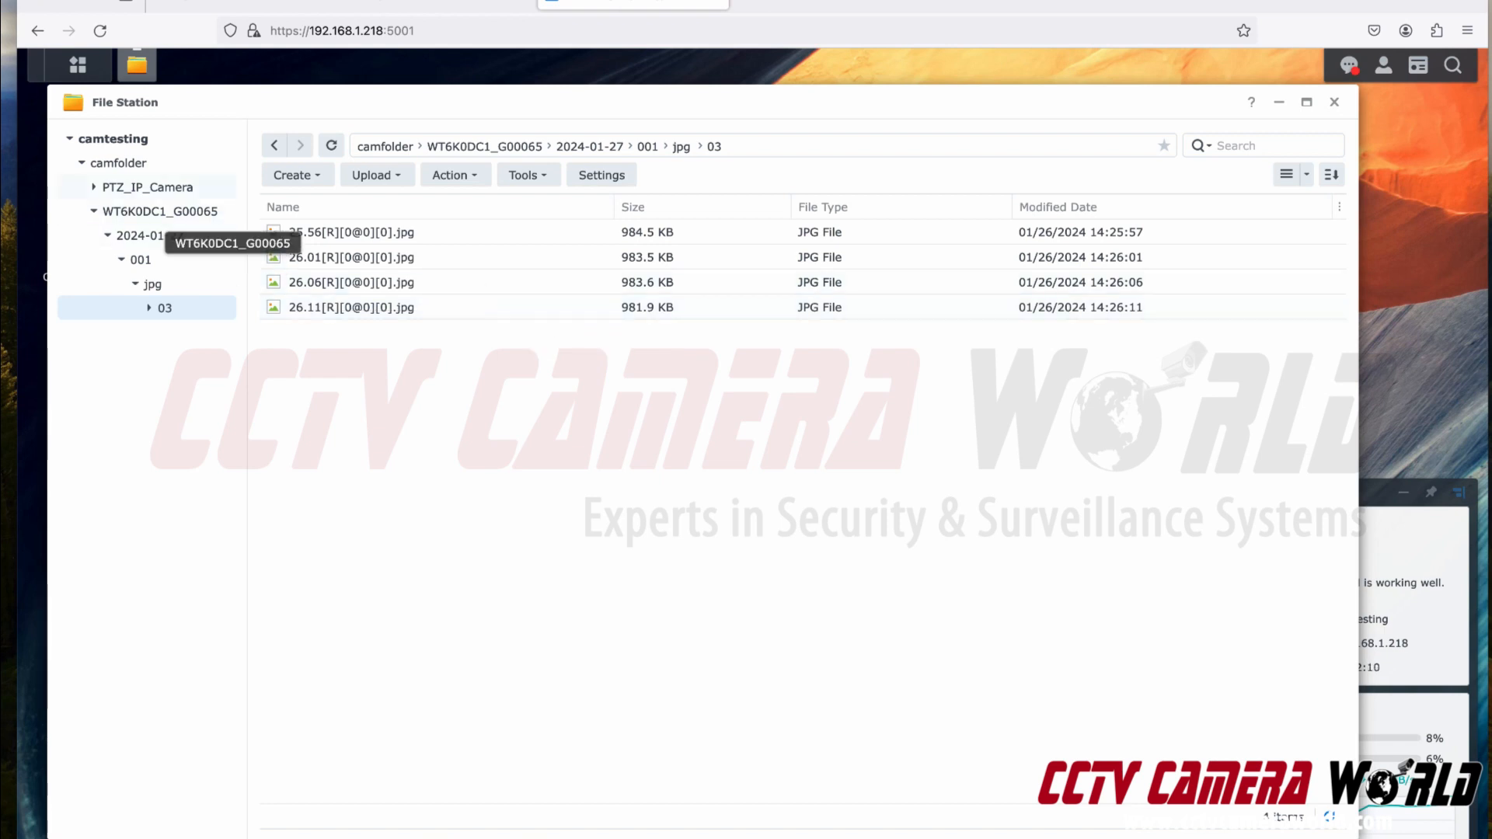
Expand the PTZ_IP_Camera folder tree, then view snapshots 26.06, 26.16 and 26.26 from folder 03 and close the viewer
click(94, 188)
click(105, 212)
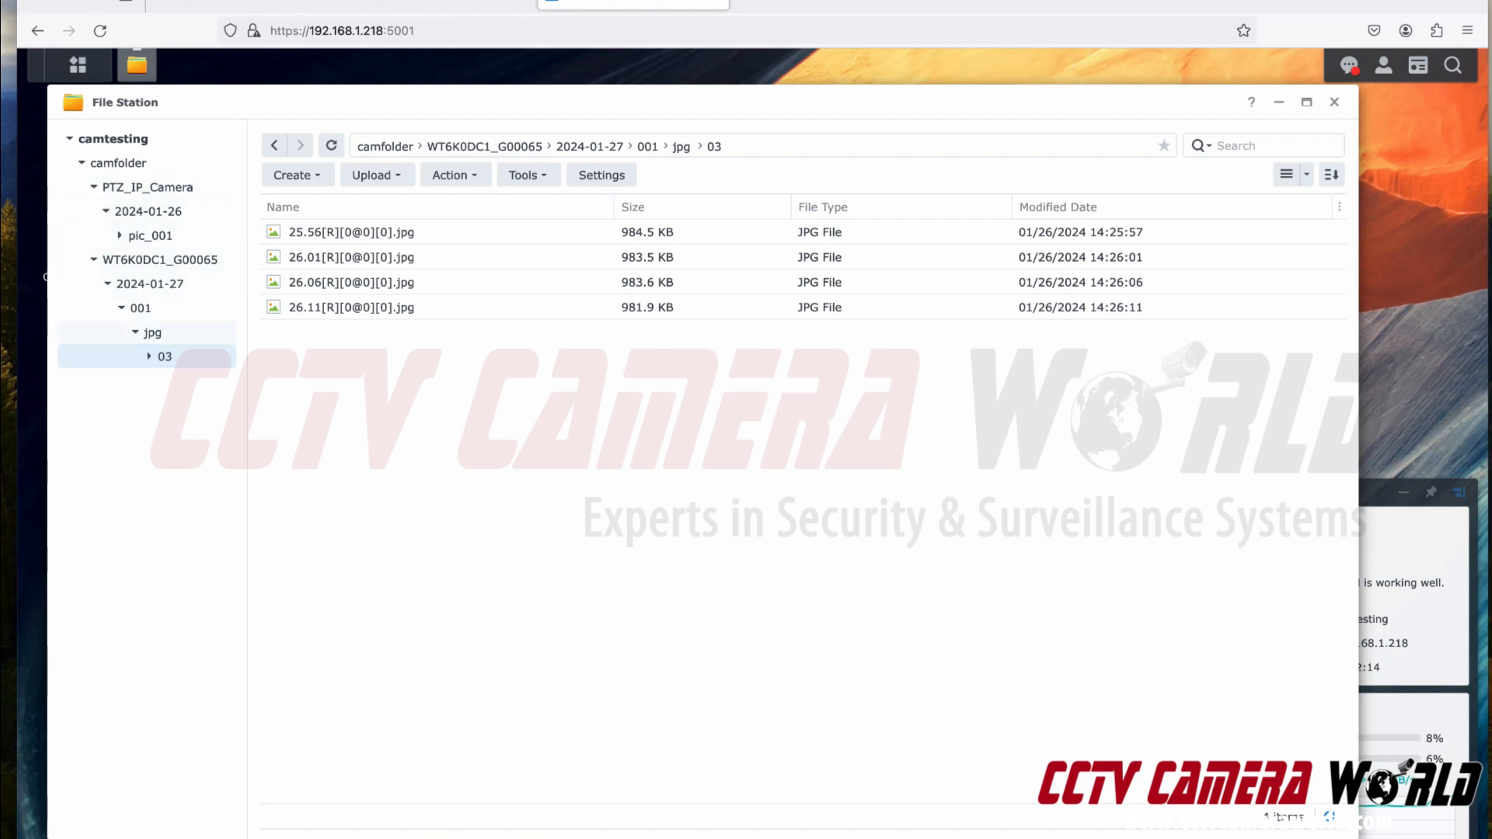
double_click(342, 284)
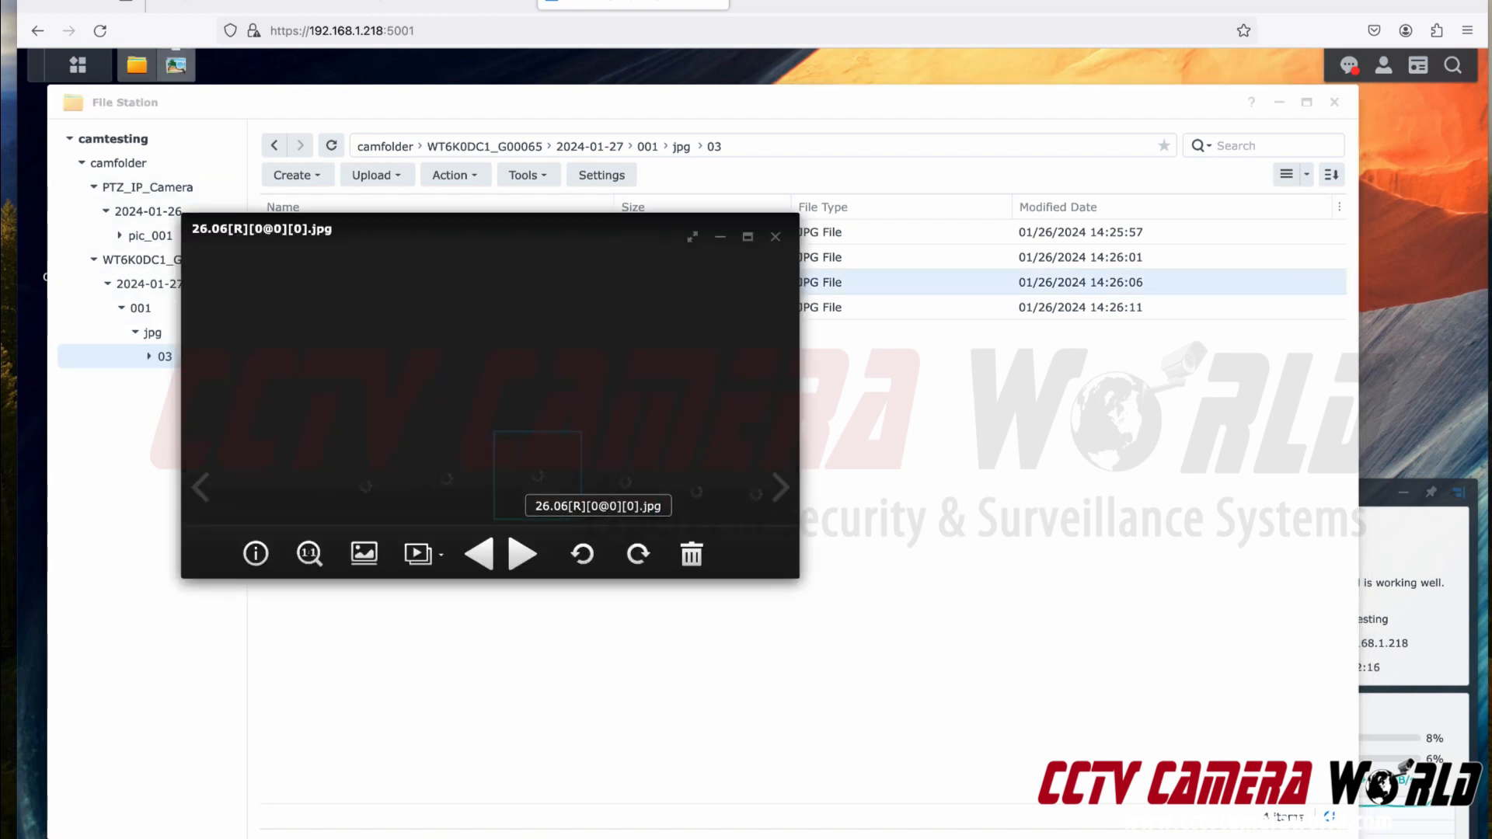
click(655, 498)
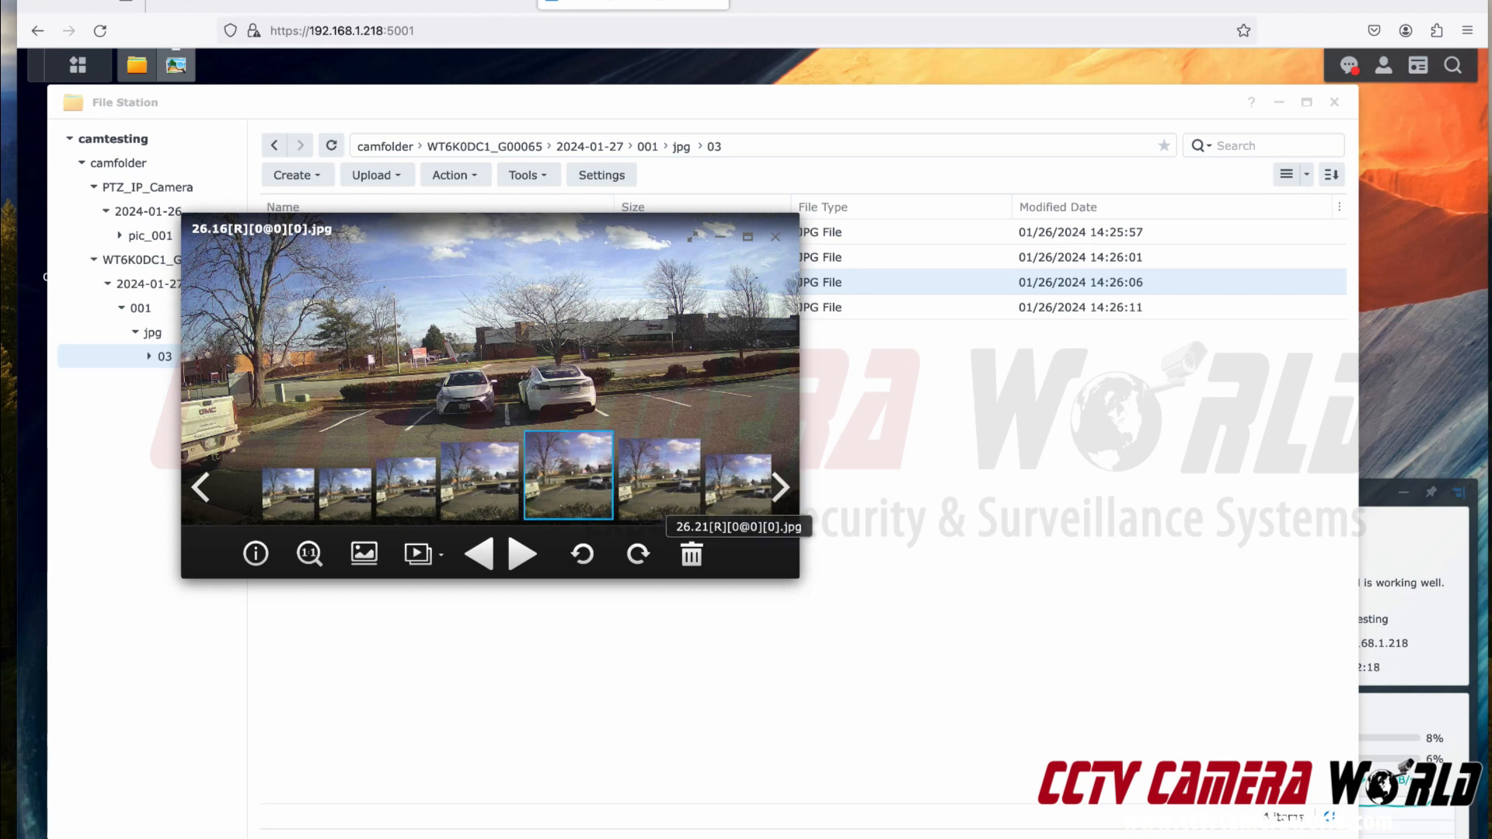
click(655, 489)
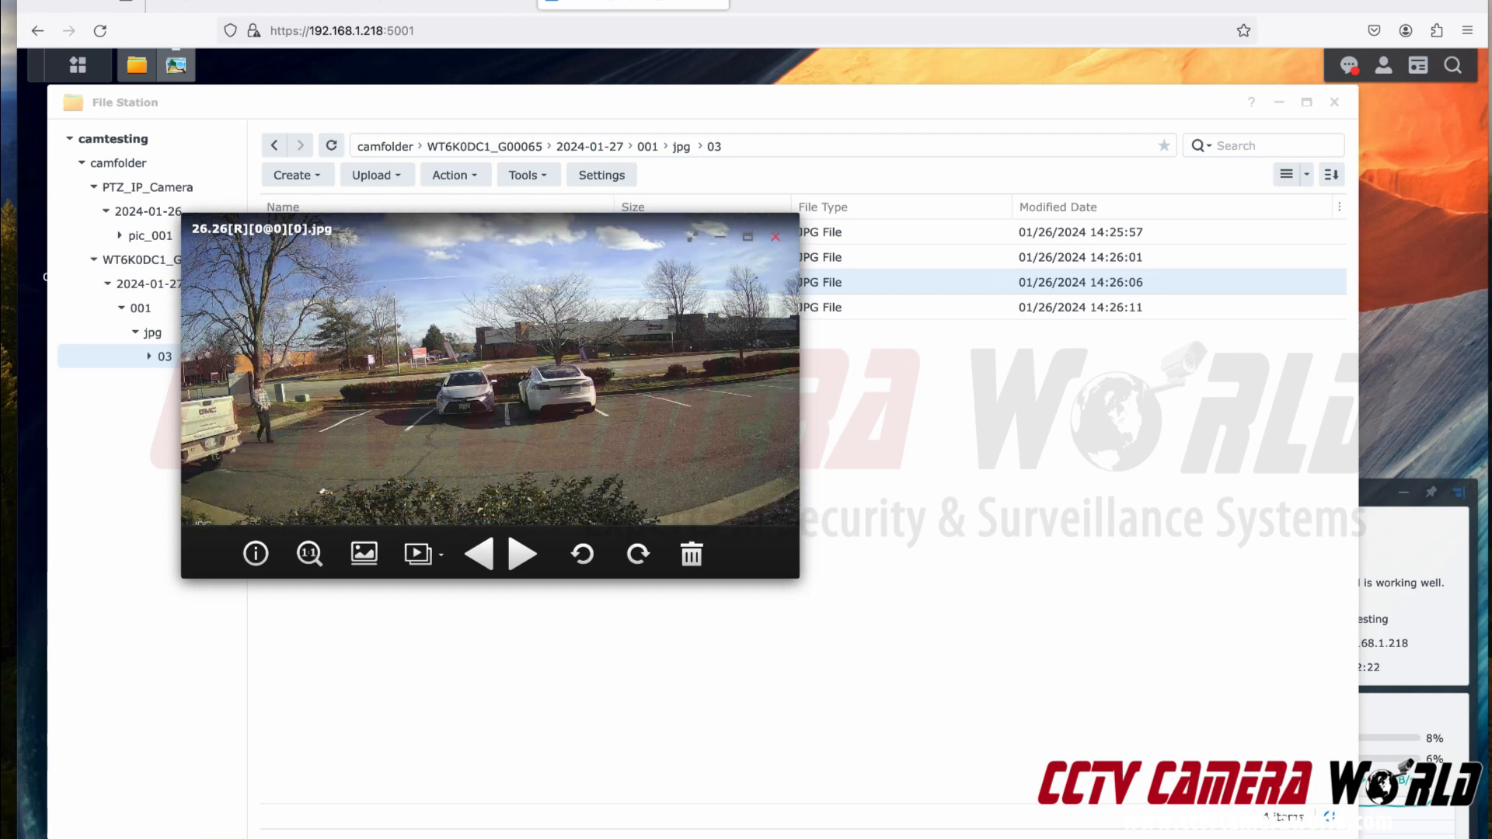
click(776, 237)
Open the live views of the IP Camera at 192.168.1.108 and the IP PTZ Camera at 192.168.1.45
click(451, 3)
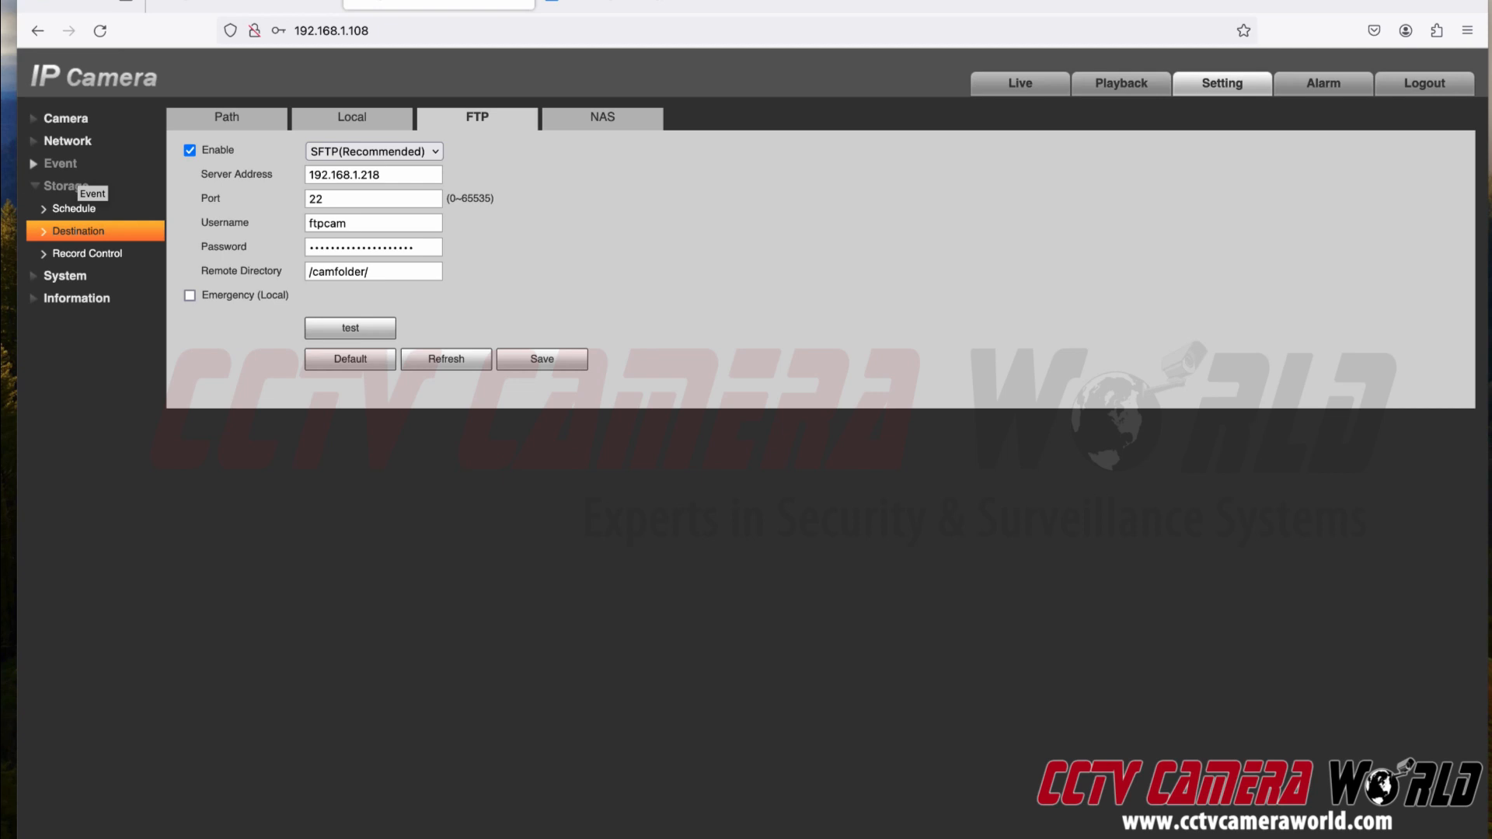
click(1020, 84)
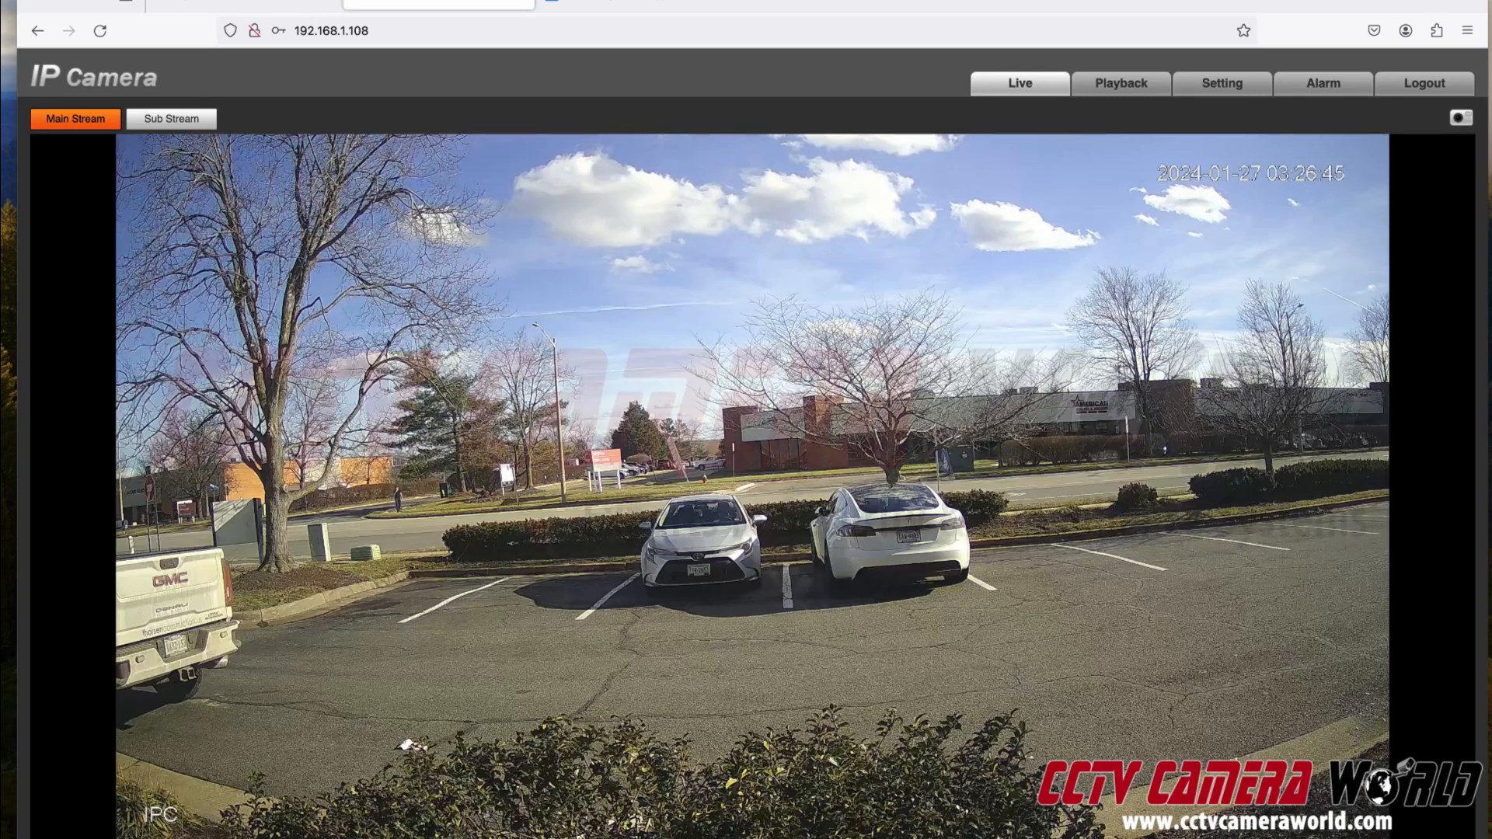
click(633, 3)
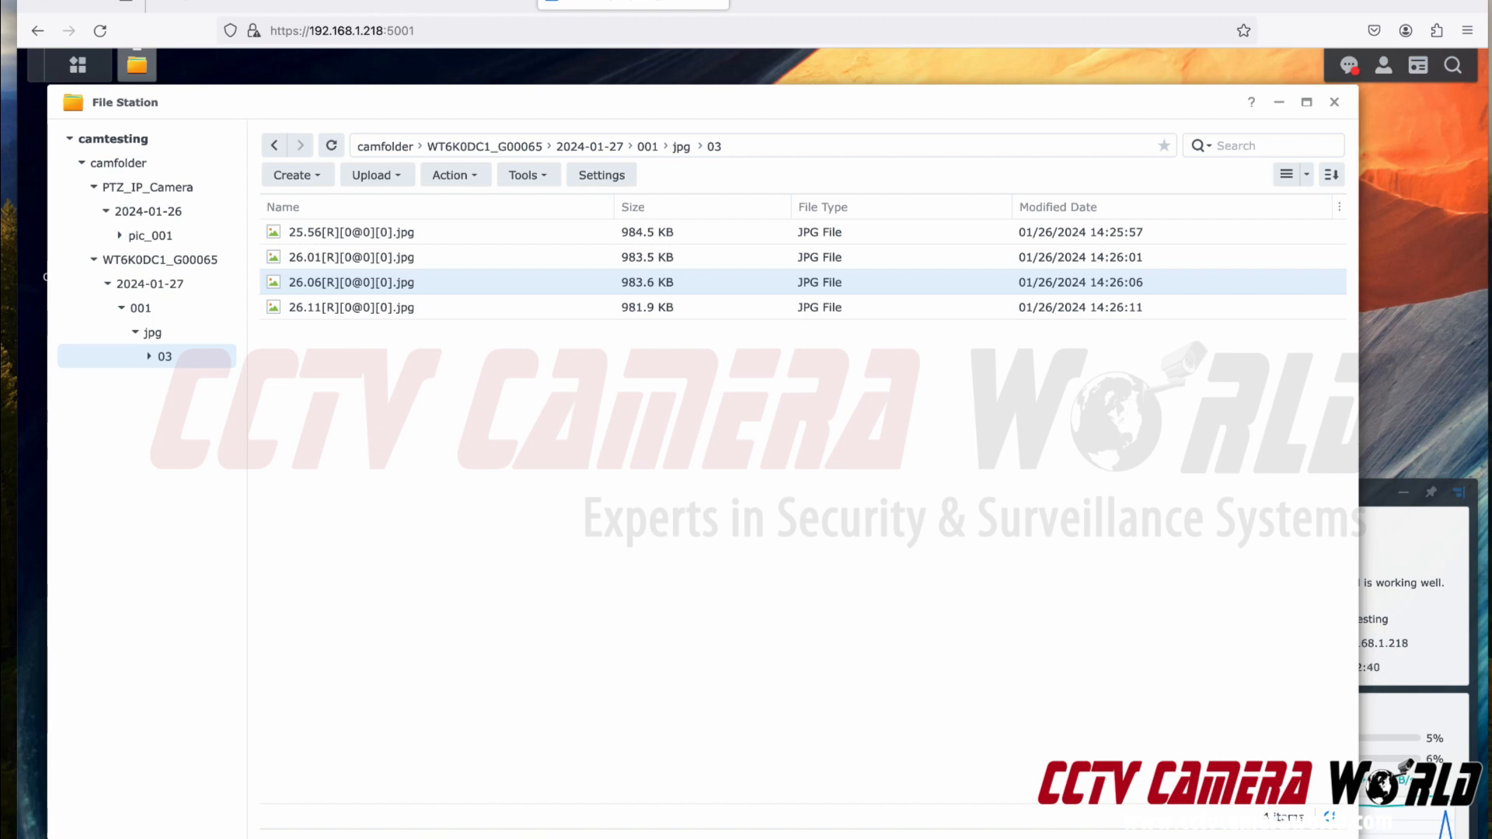
click(235, 3)
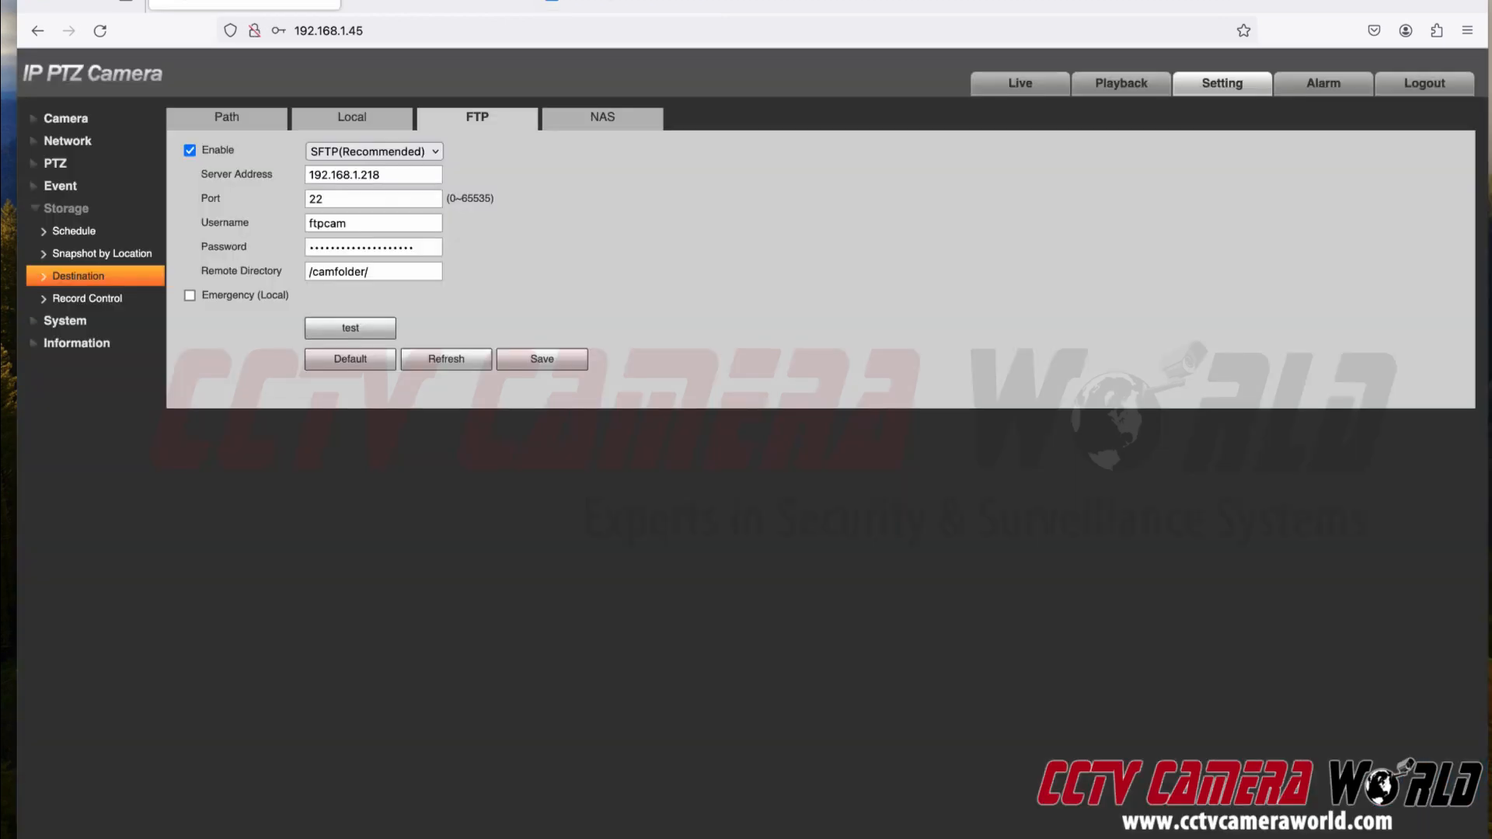
click(1021, 83)
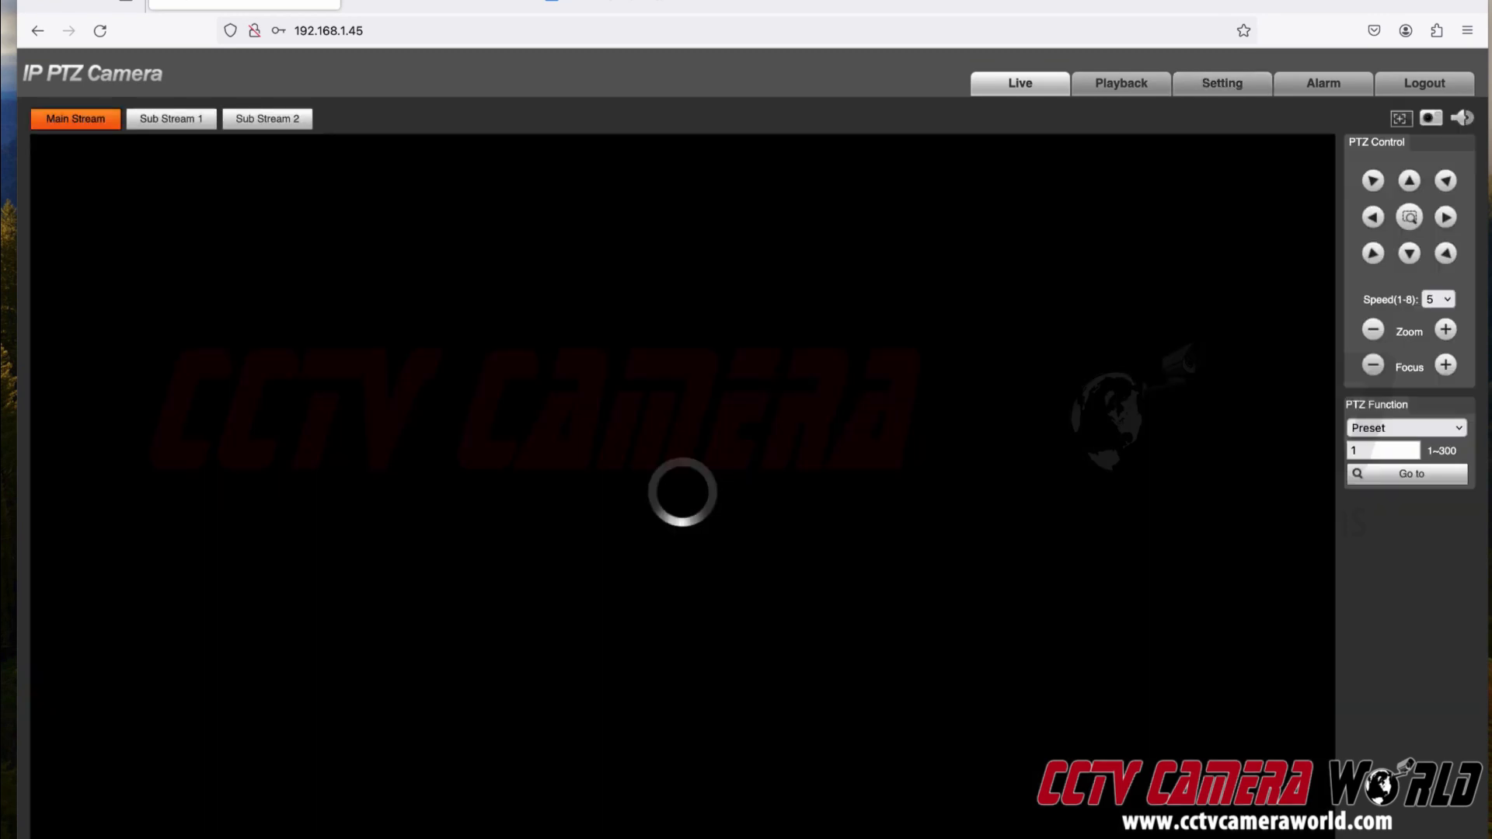
On the camera at 192.168.1.108, set the Day profile's exposure mode to Manual with a 1/100000 shutter, save, and open the live view
click(439, 3)
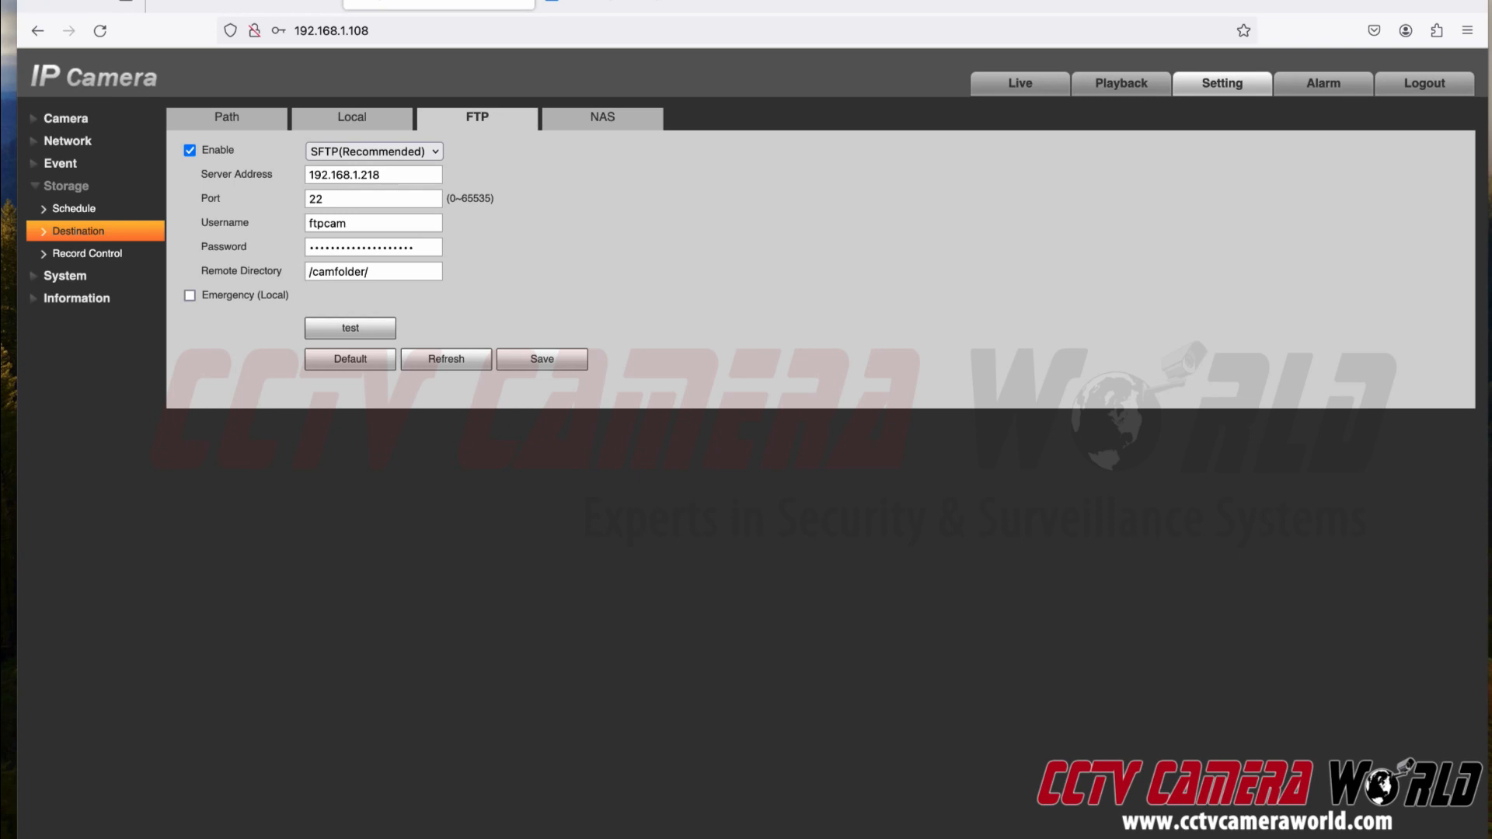
click(67, 119)
click(76, 141)
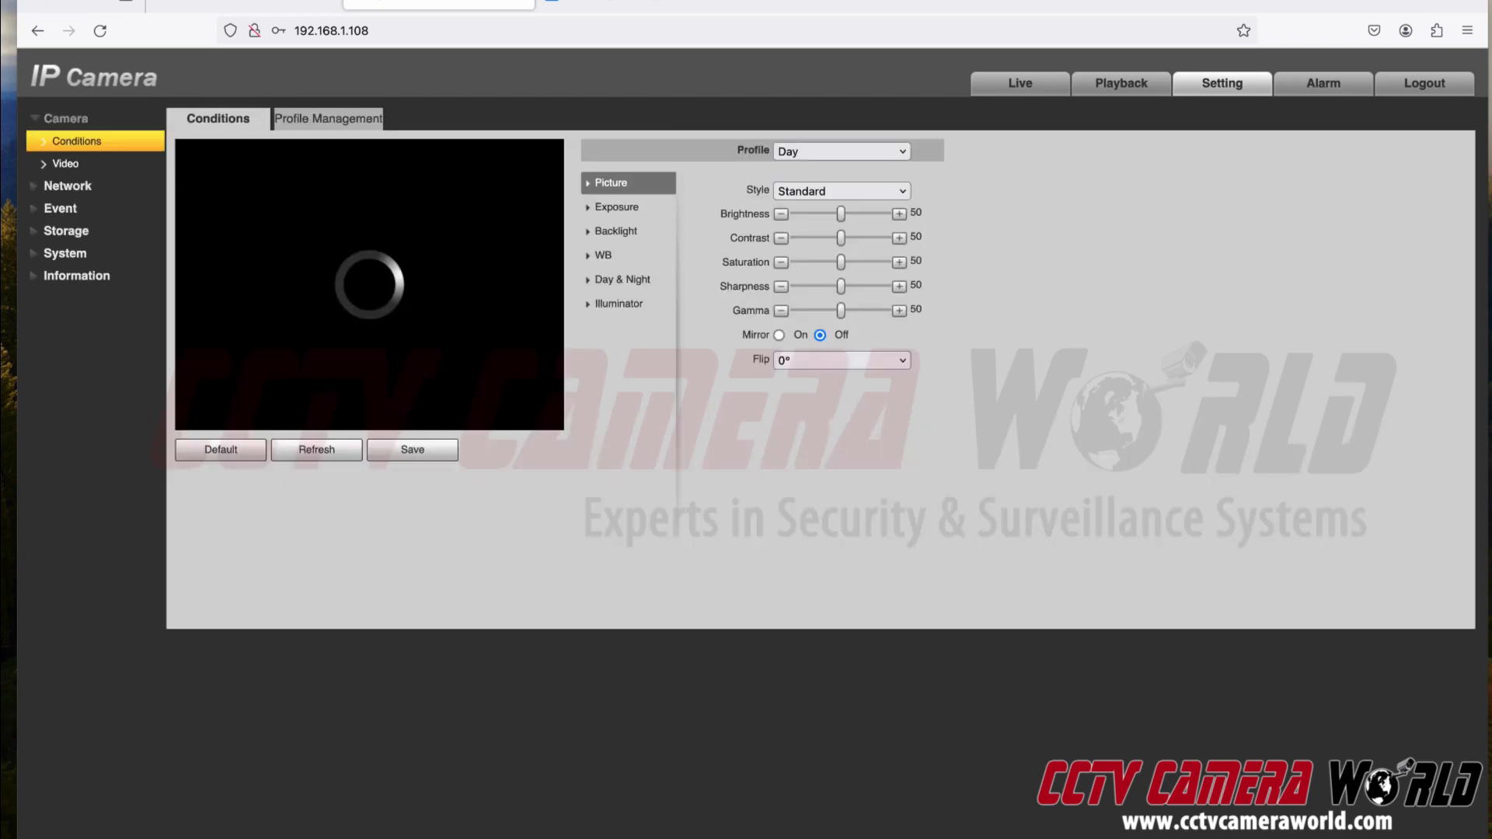
click(616, 207)
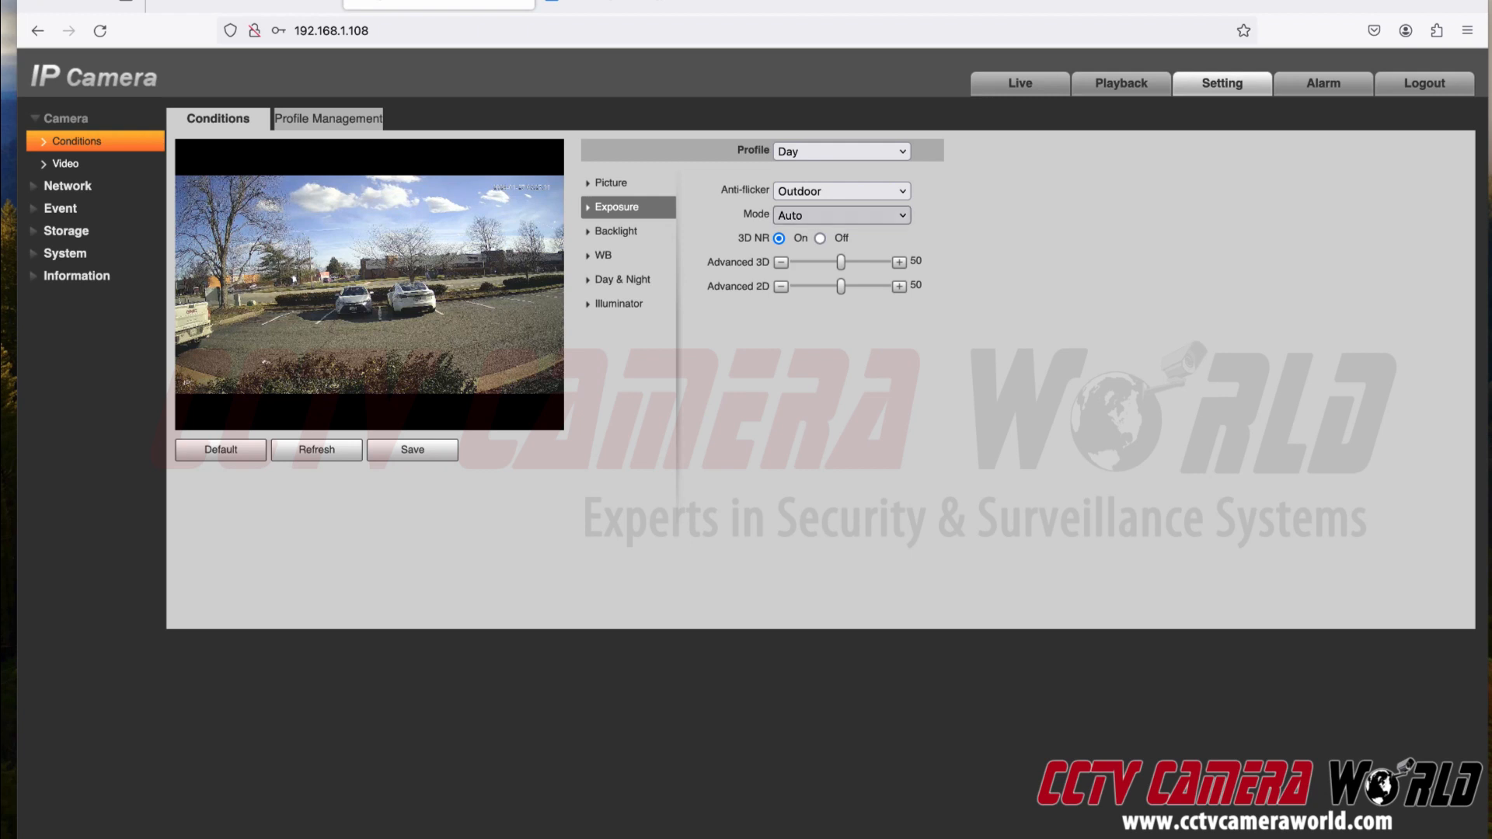
click(841, 215)
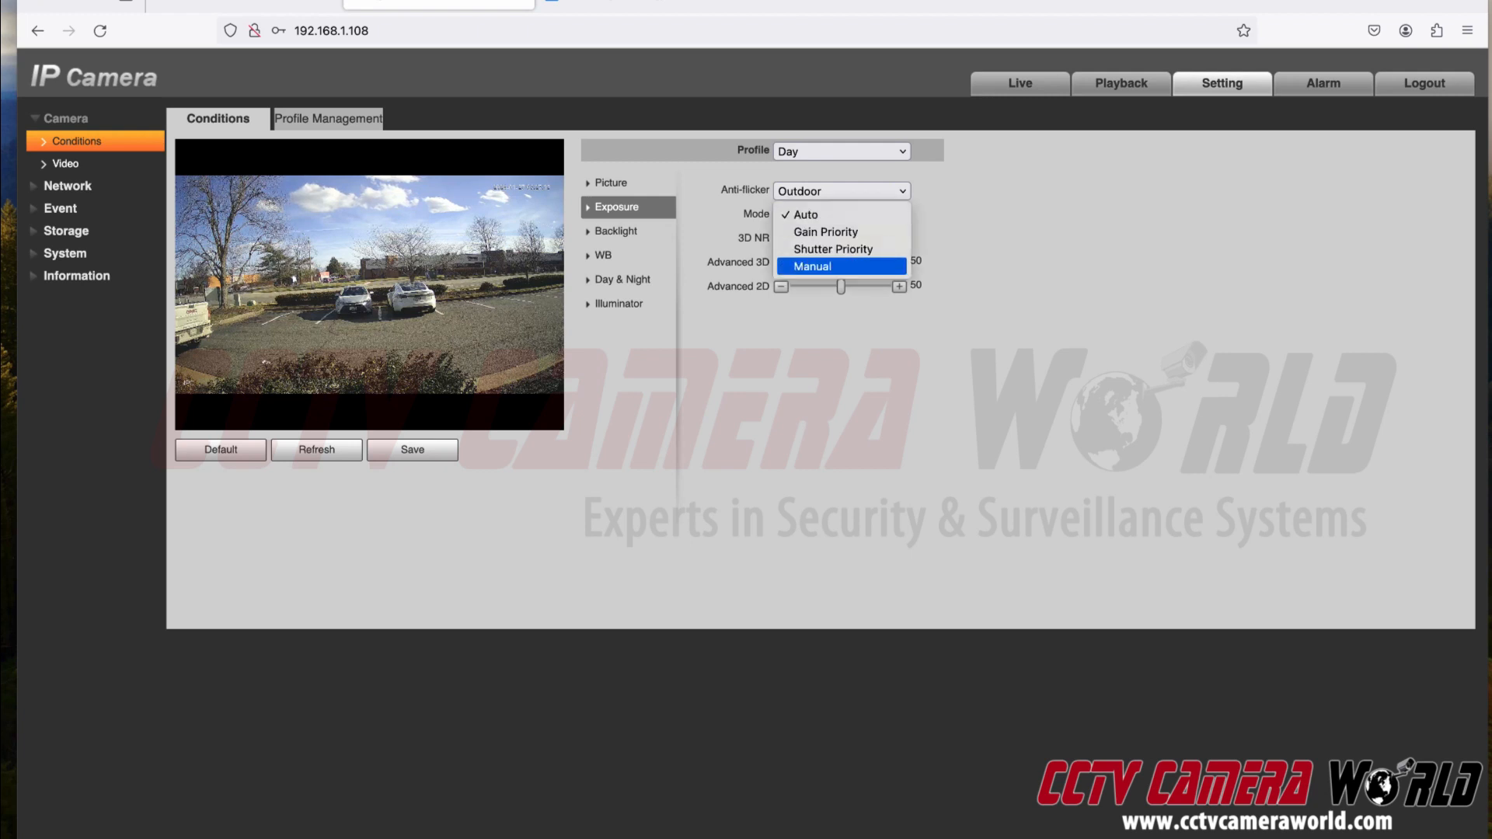
click(841, 267)
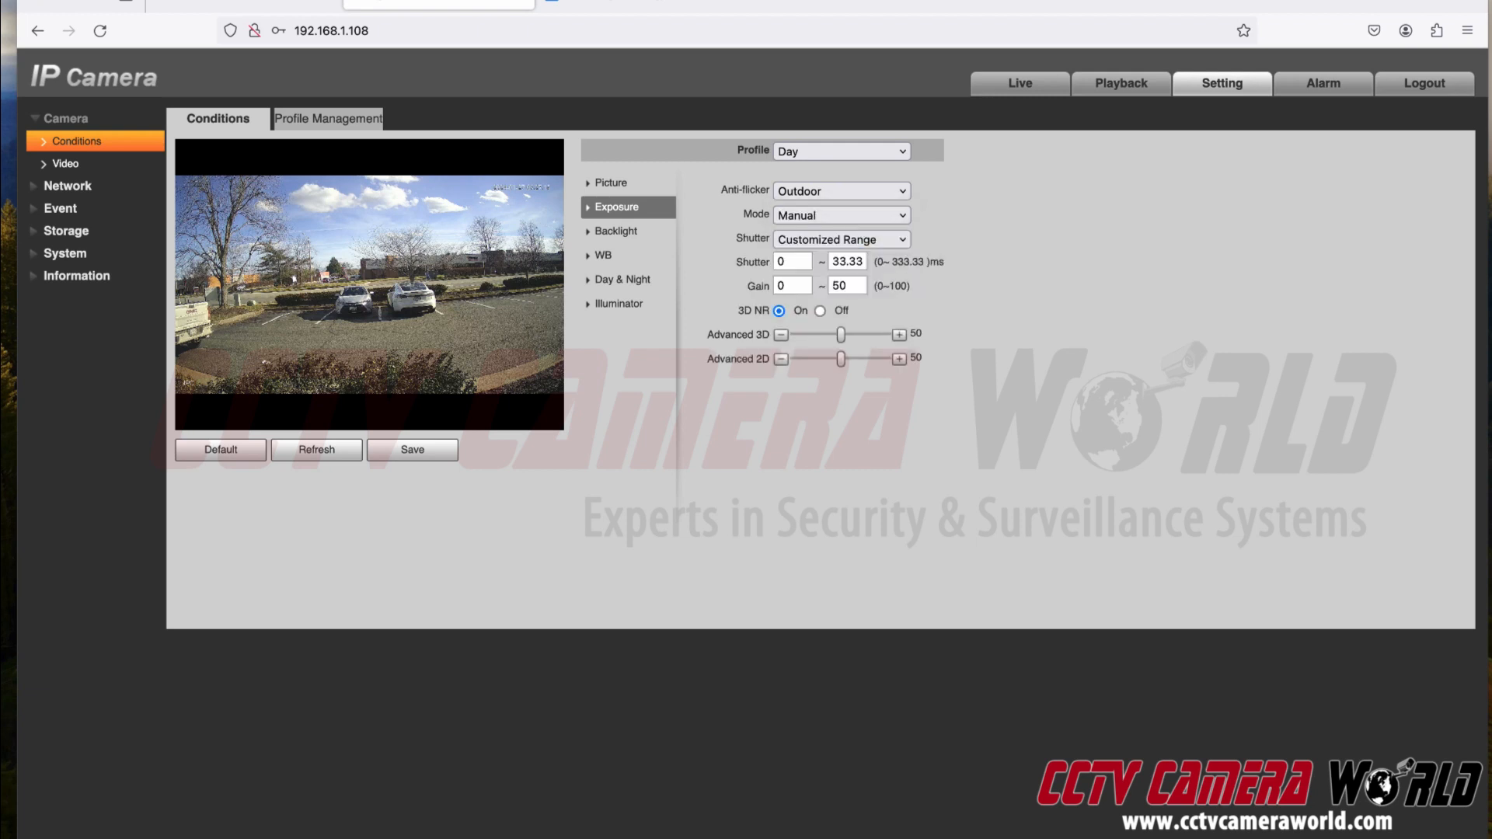
click(841, 239)
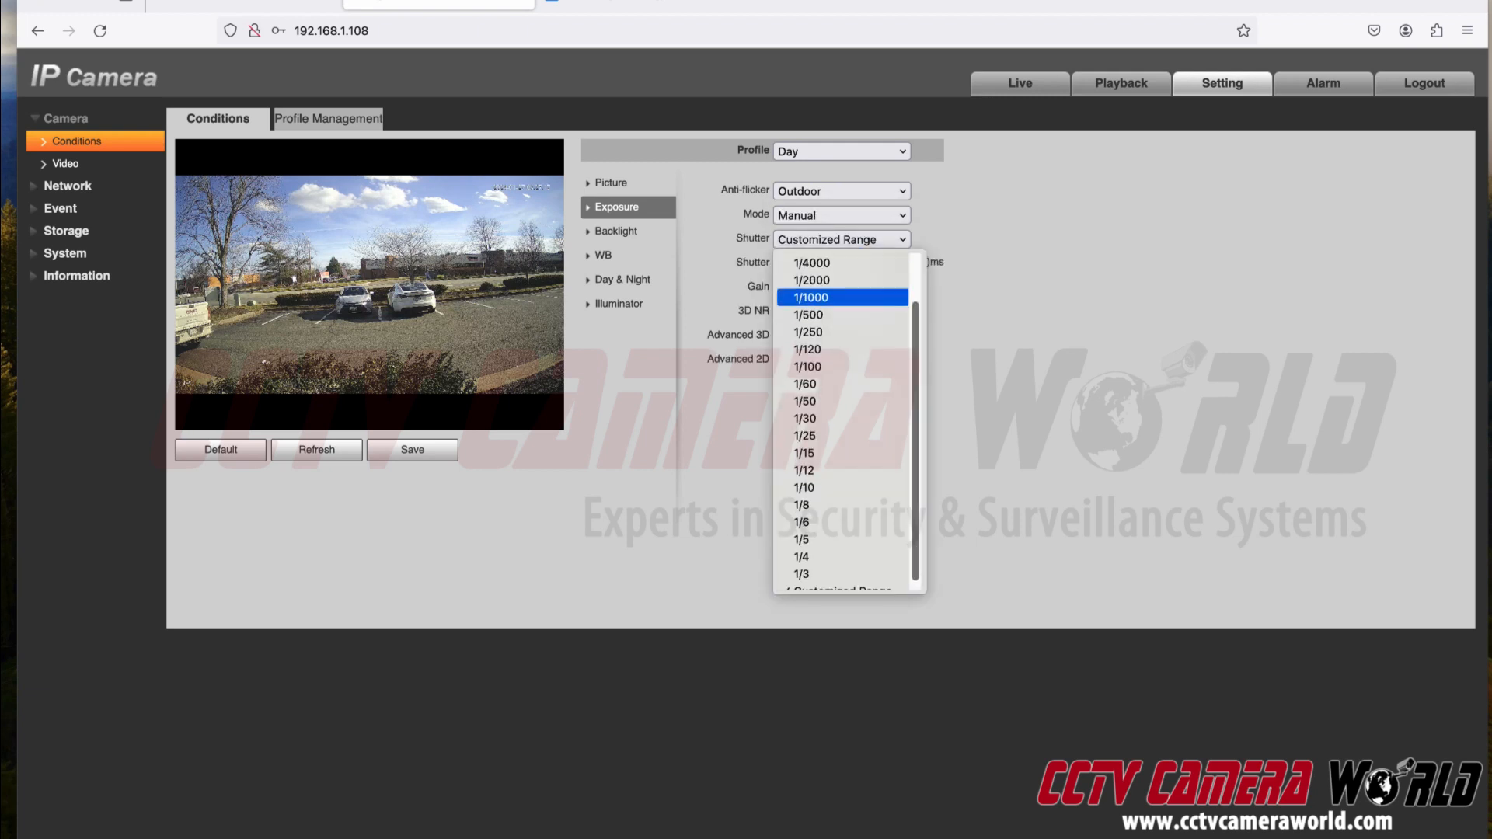
drag(916, 311, 916, 260)
click(841, 262)
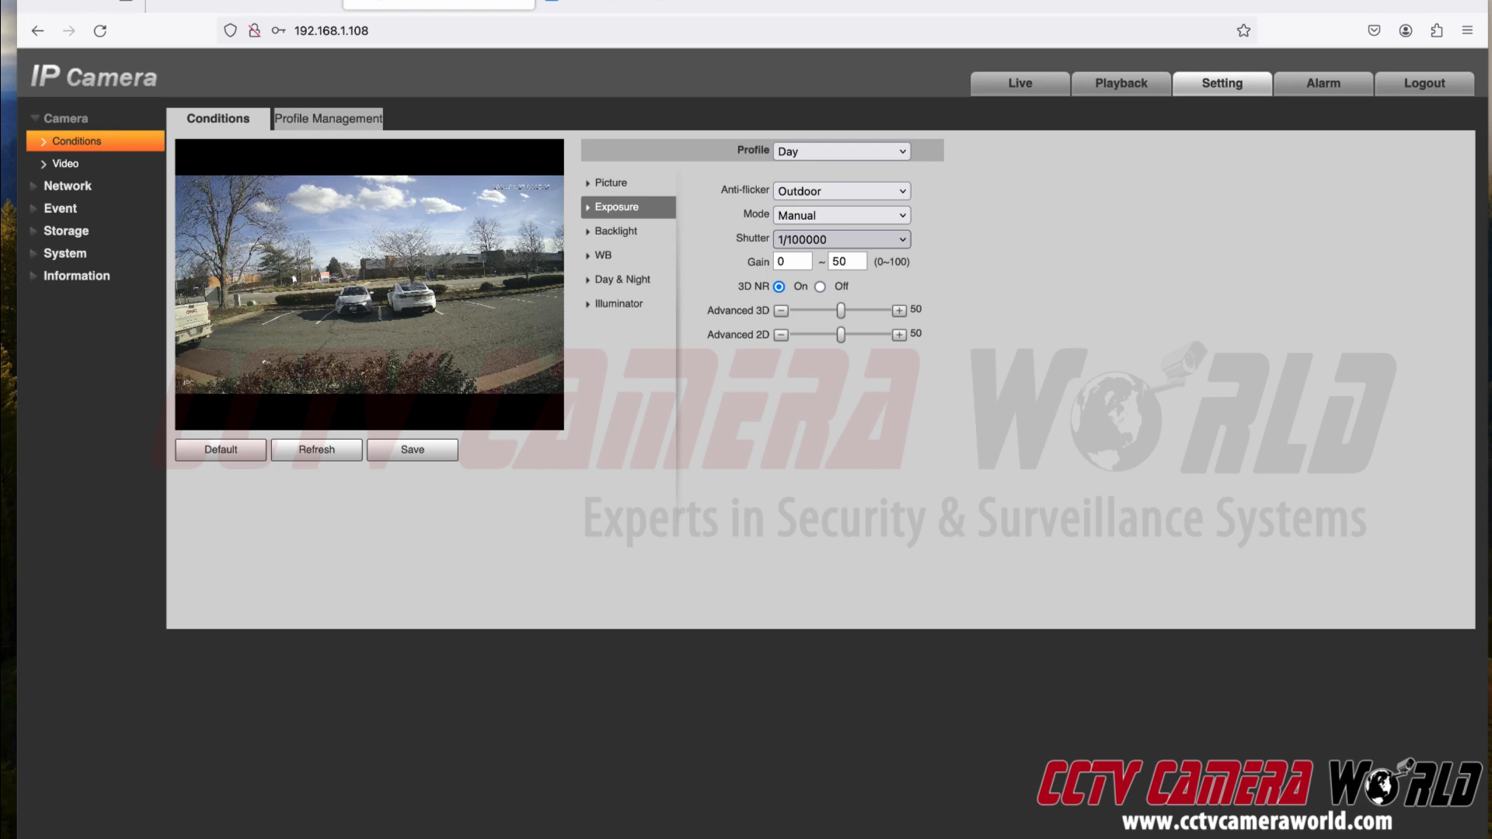
click(412, 449)
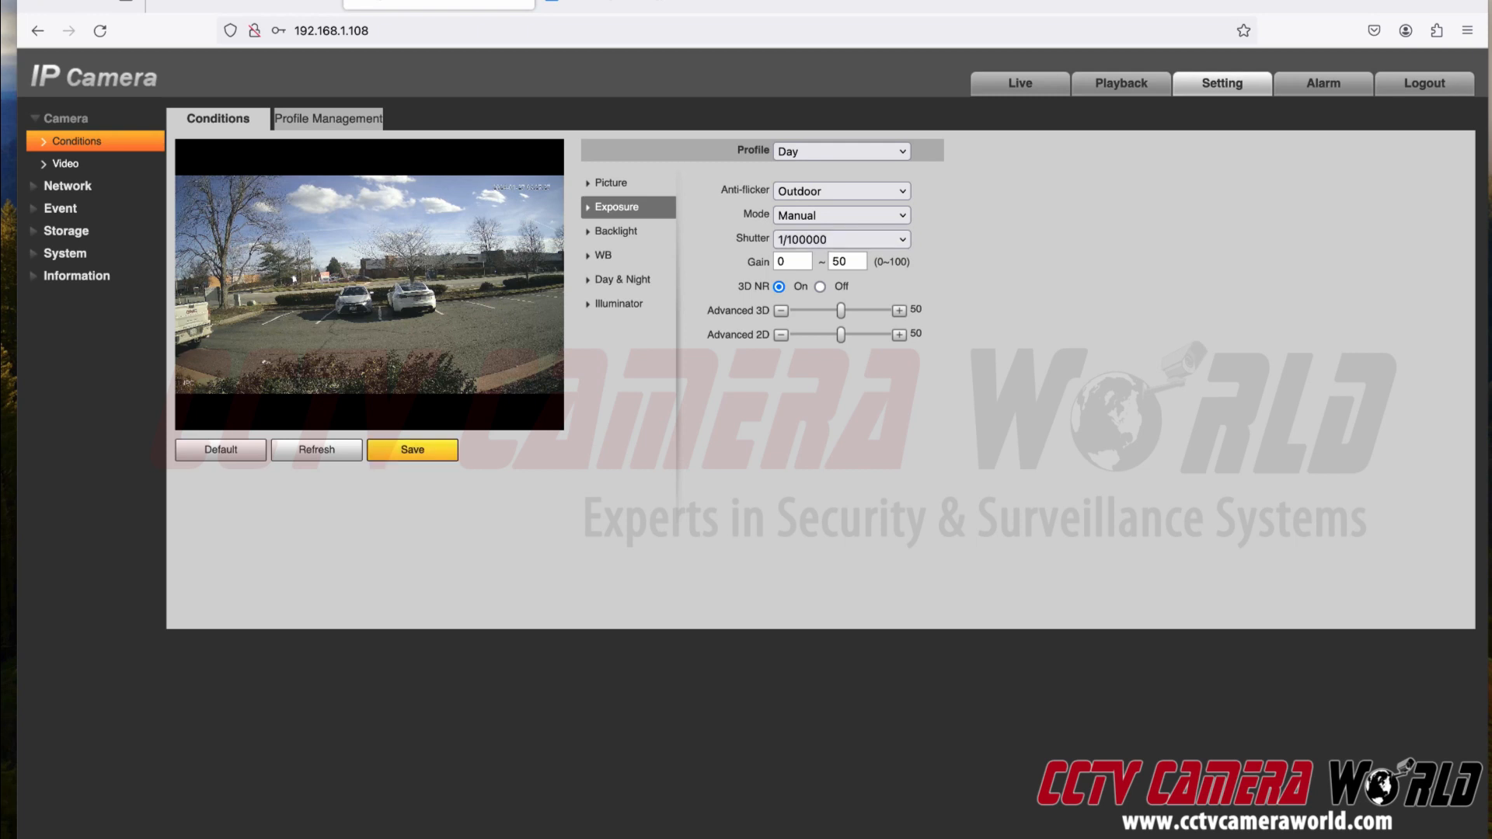
click(1020, 83)
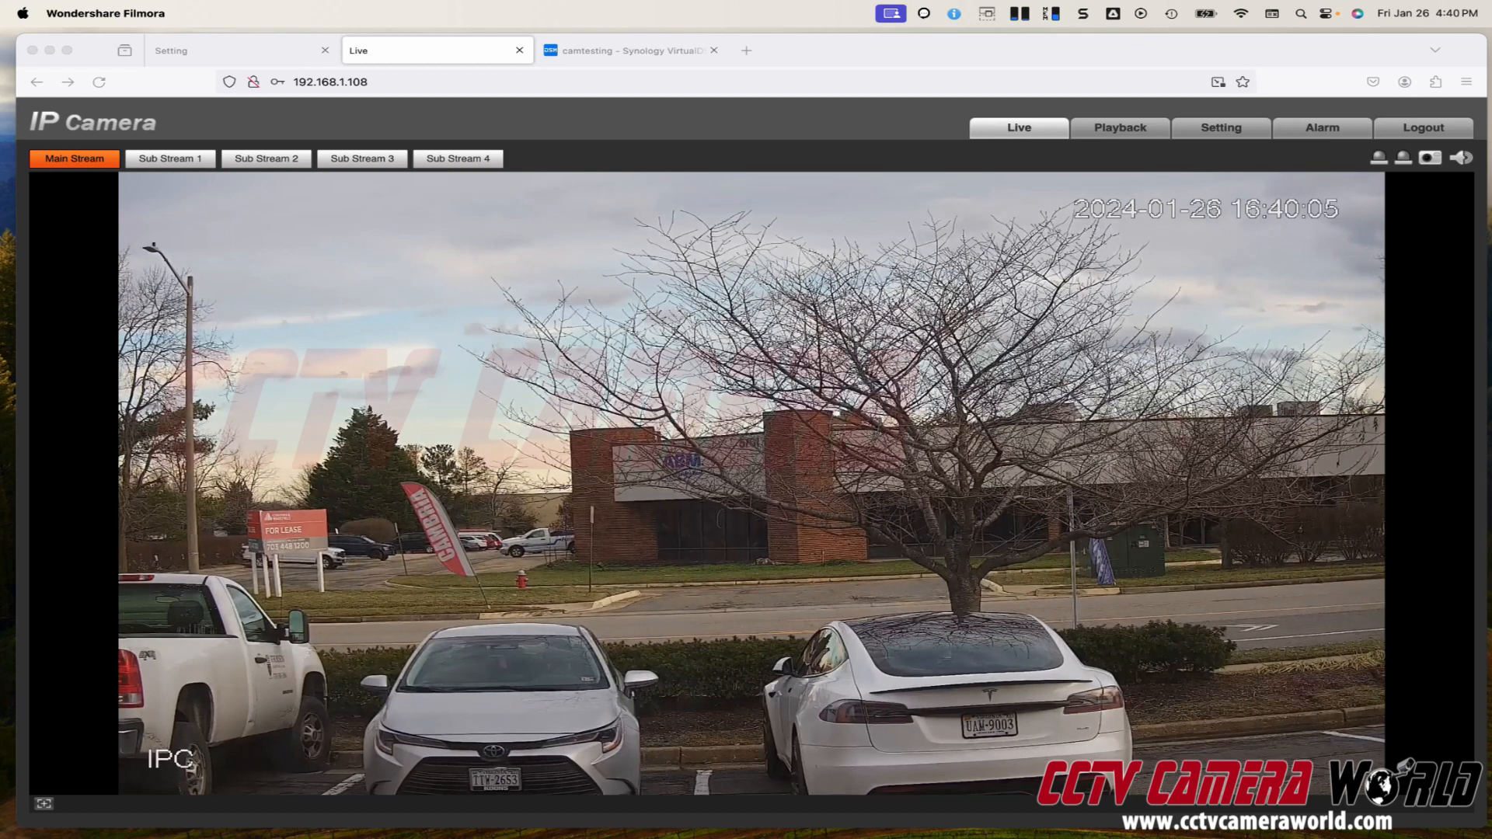
Open the Alarm event settings of the camera at 192.168.1.108
click(1221, 128)
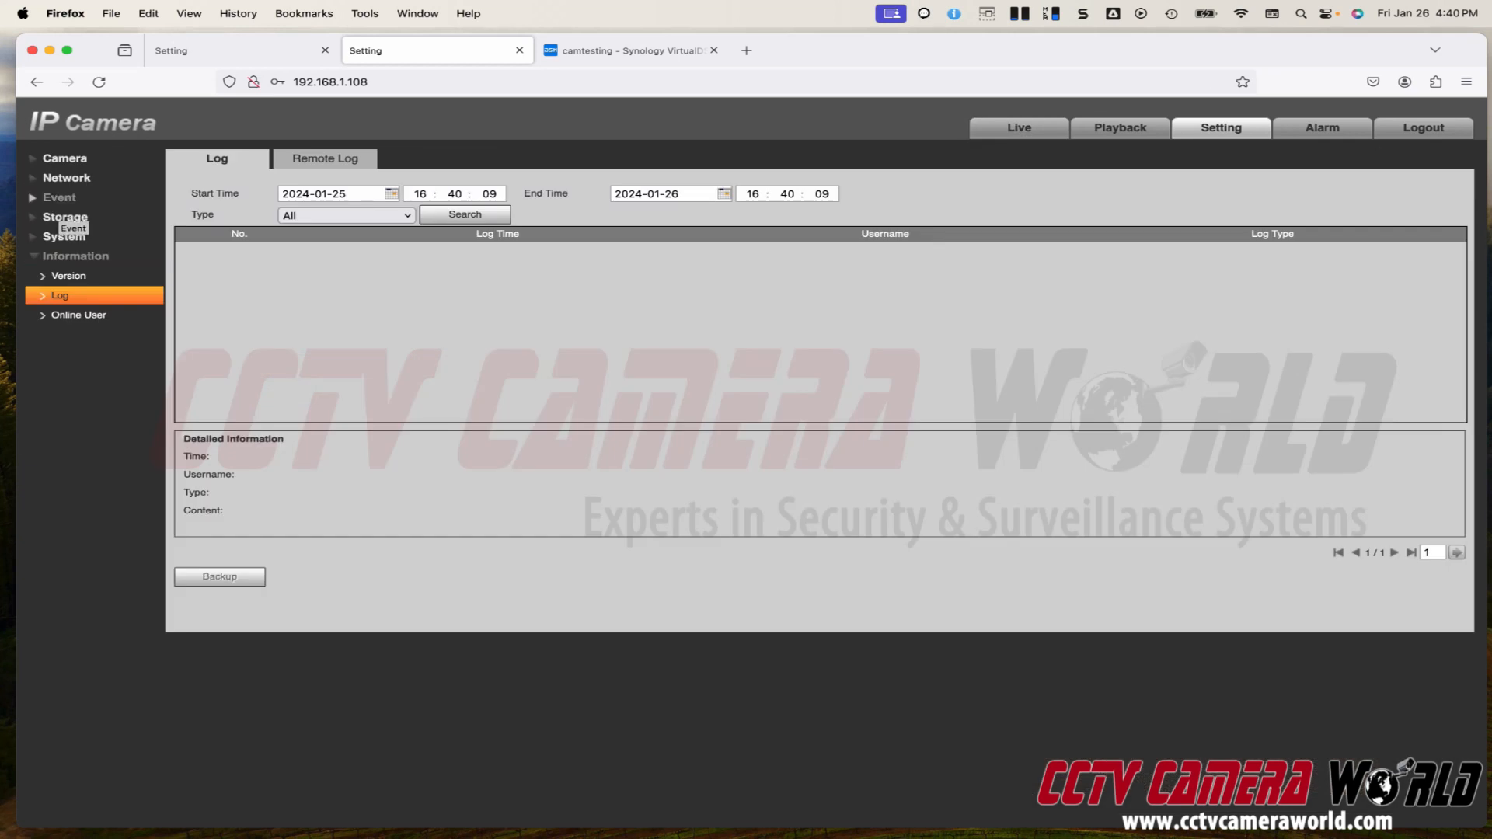
click(59, 197)
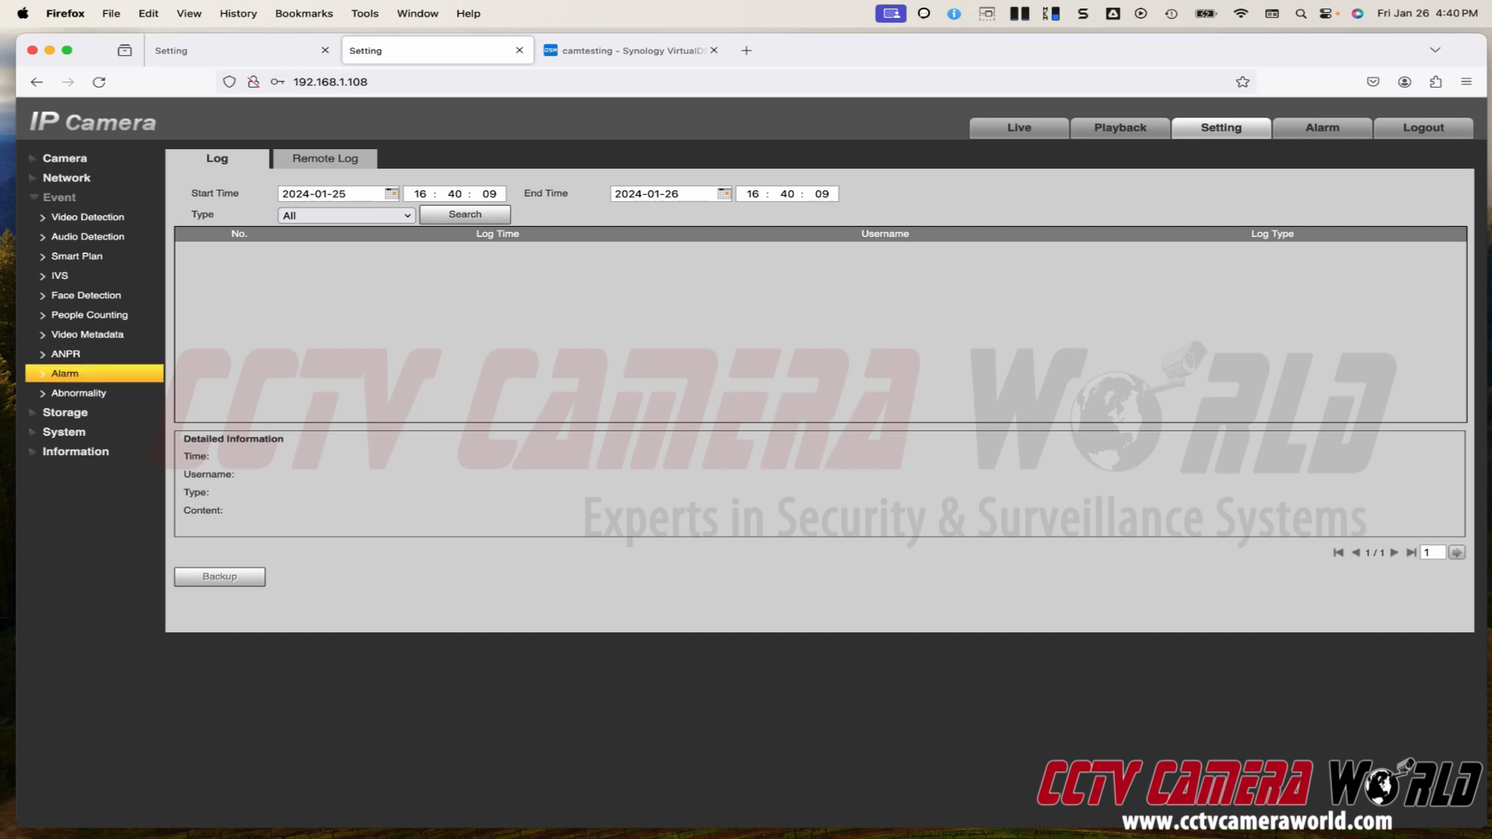
click(64, 373)
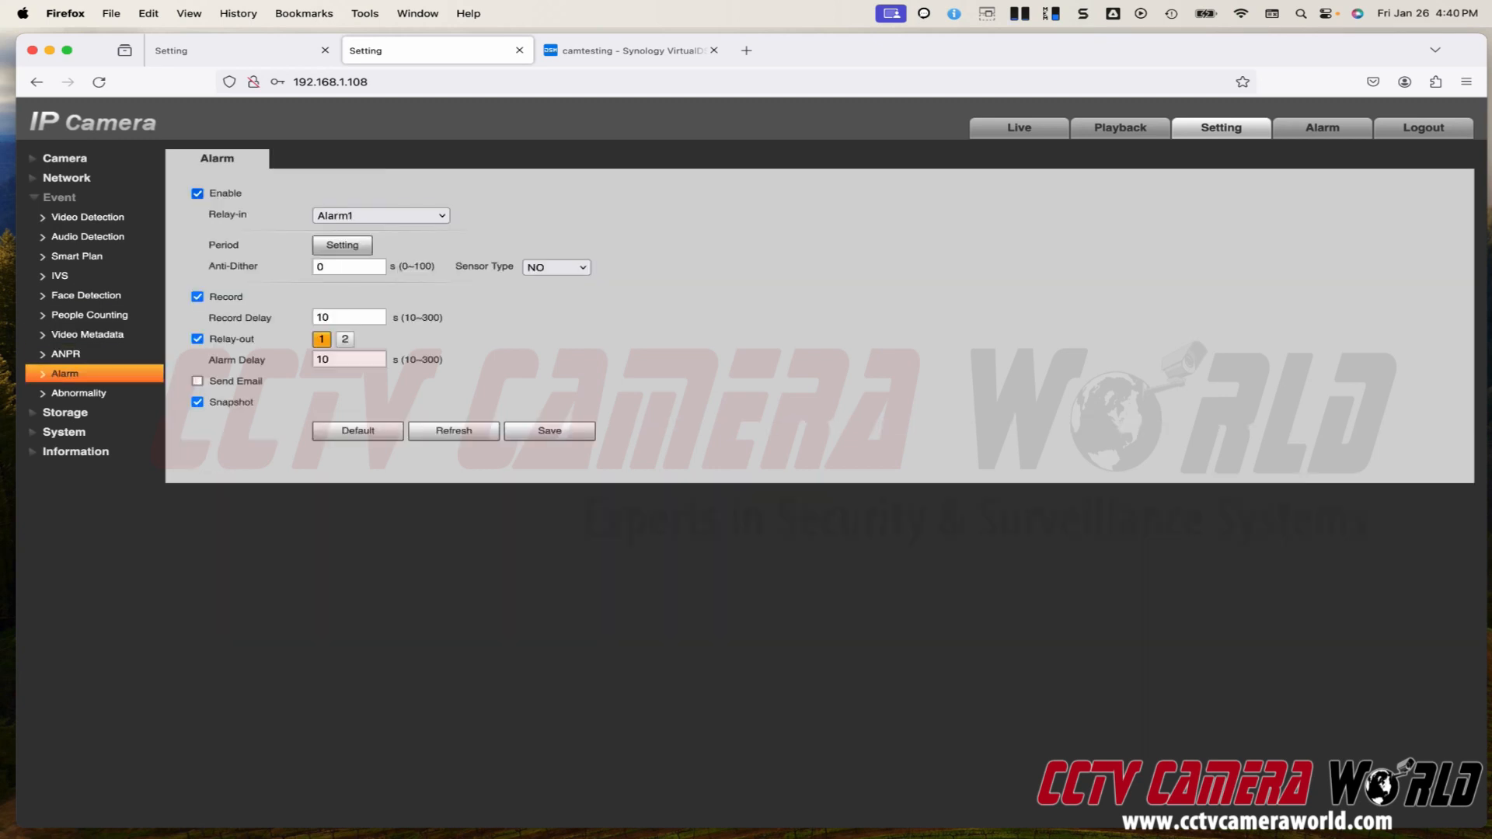
Review the Alarm1 relay-in options and weekly period, then disable Relay-out and save the alarm settings
click(381, 216)
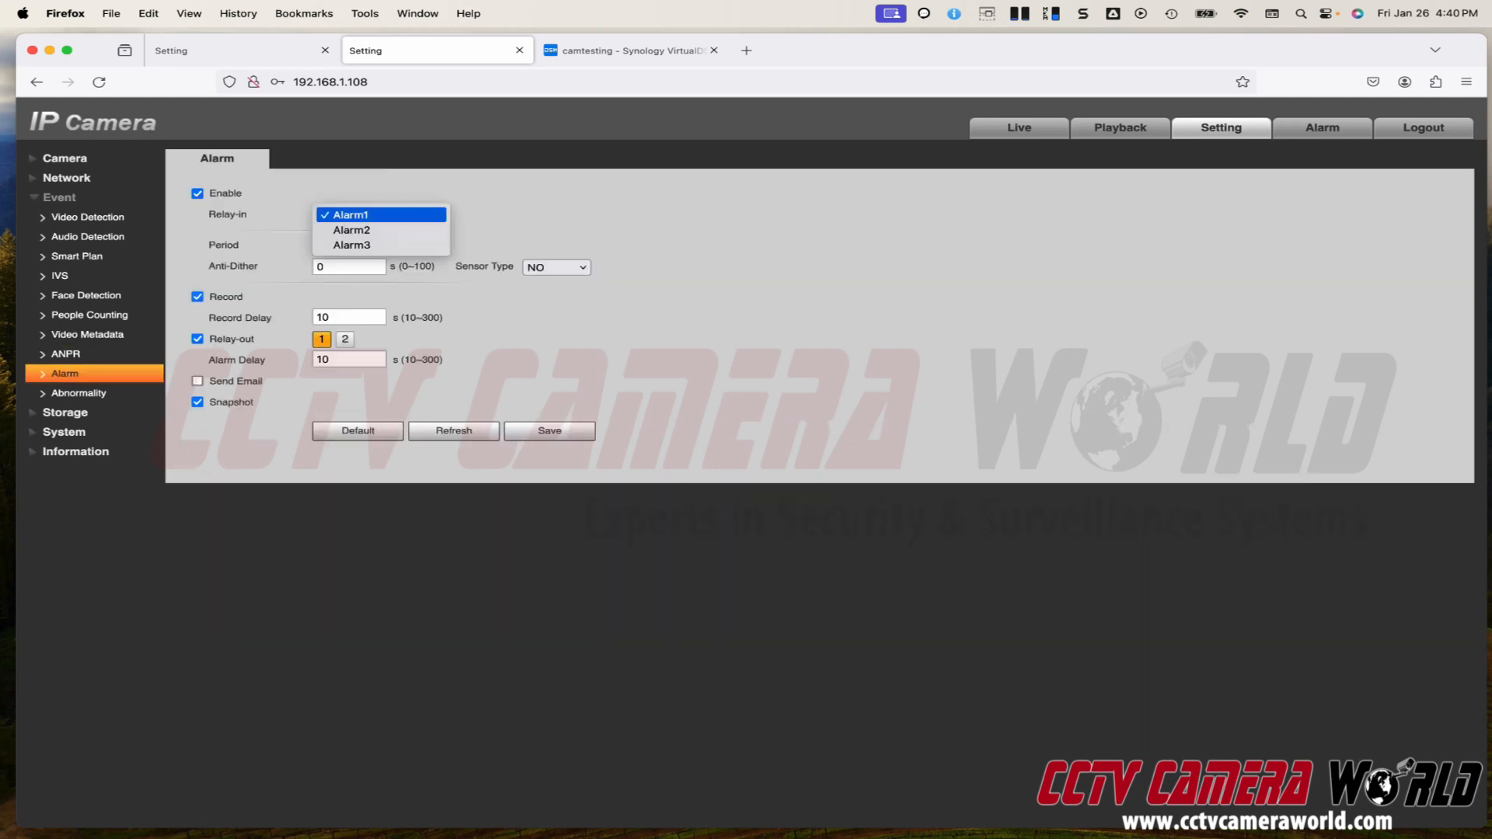
key(Escape)
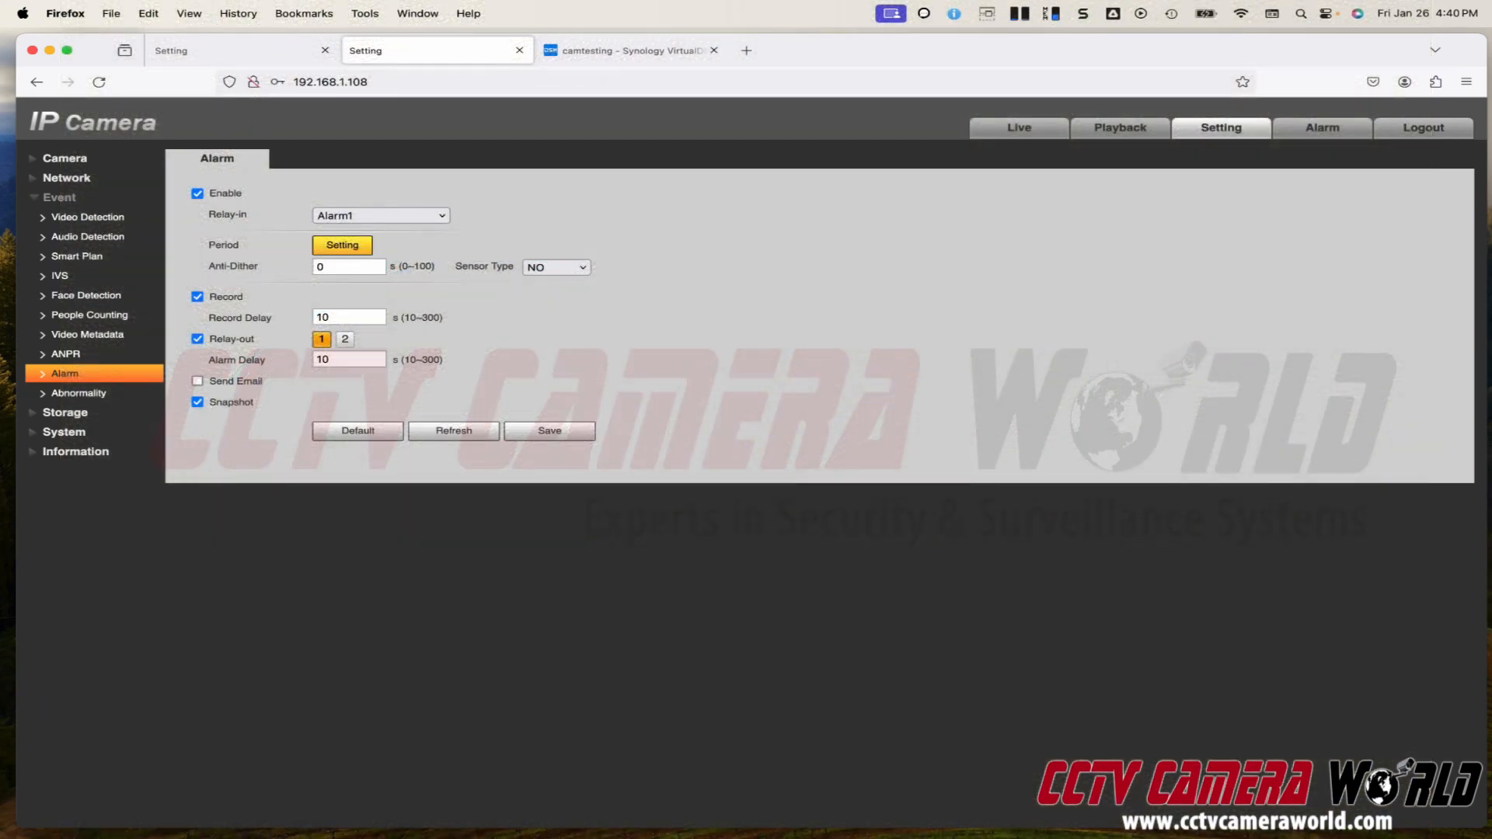
click(342, 245)
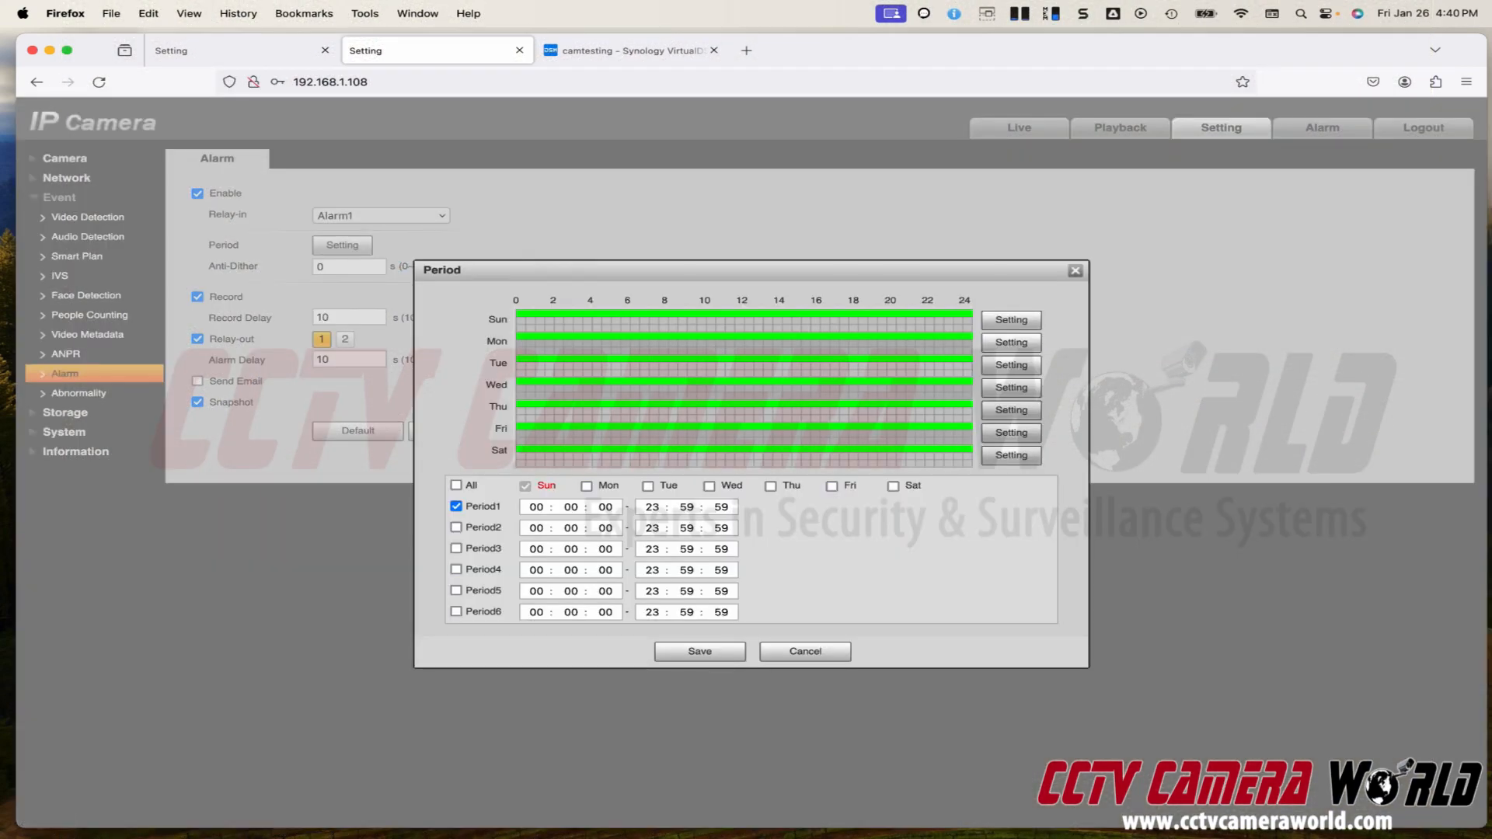
click(1076, 271)
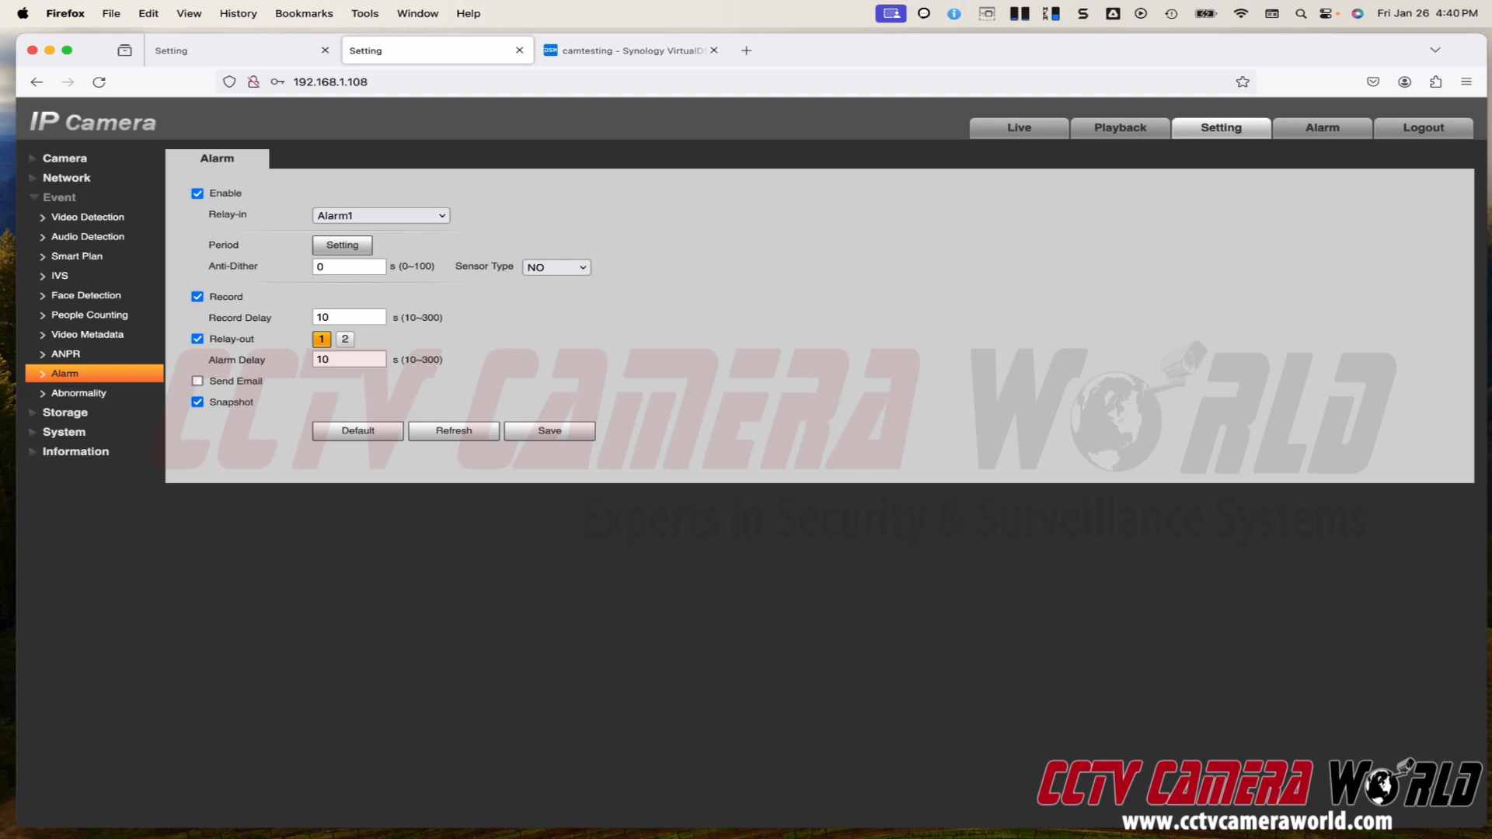
click(197, 339)
click(550, 430)
In the storage snapshot schedule, apply Sunday's all-day alarm period to all days including Holiday, and save
click(64, 412)
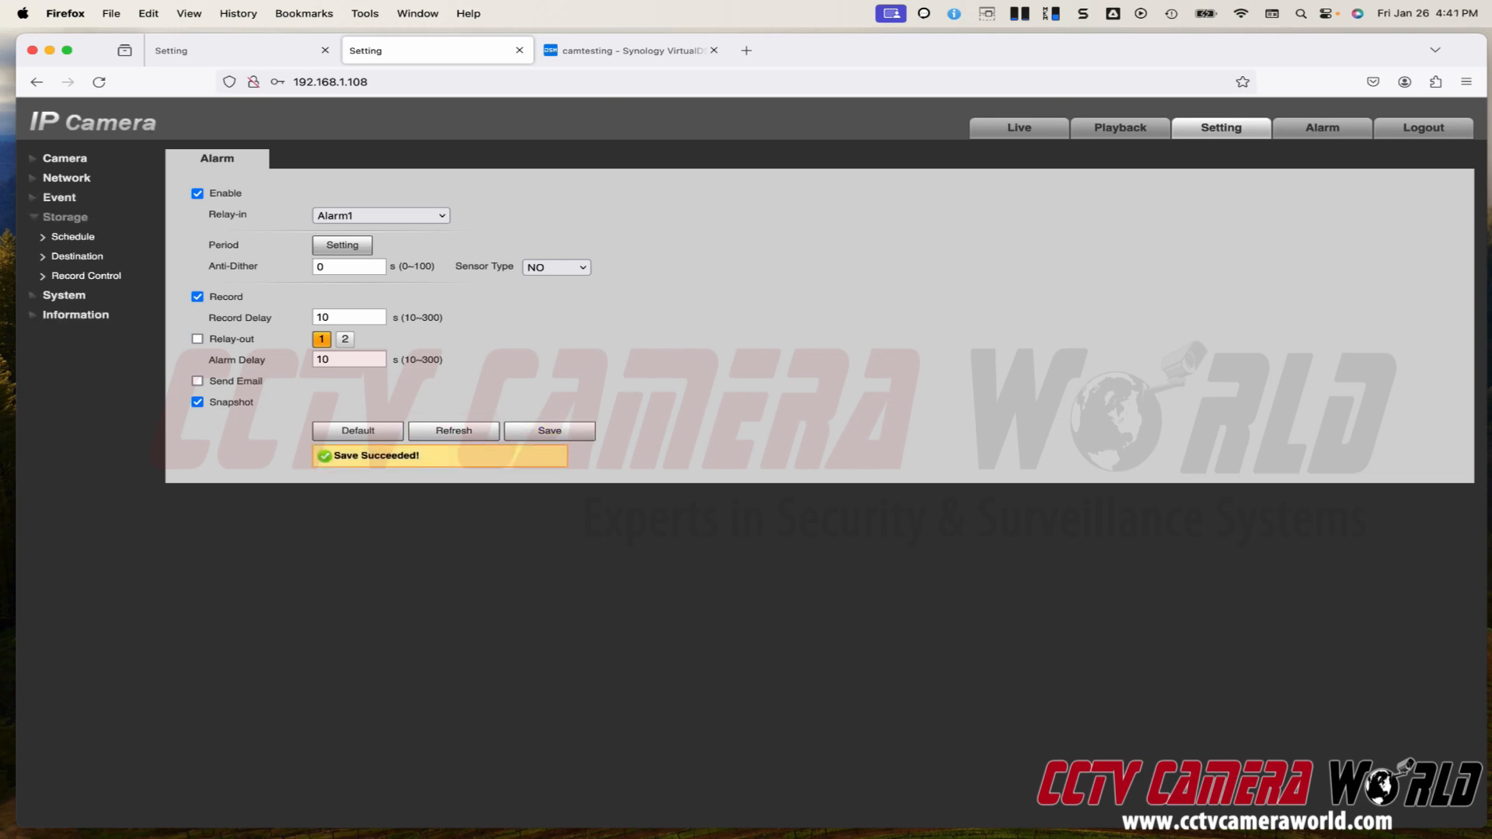
click(77, 256)
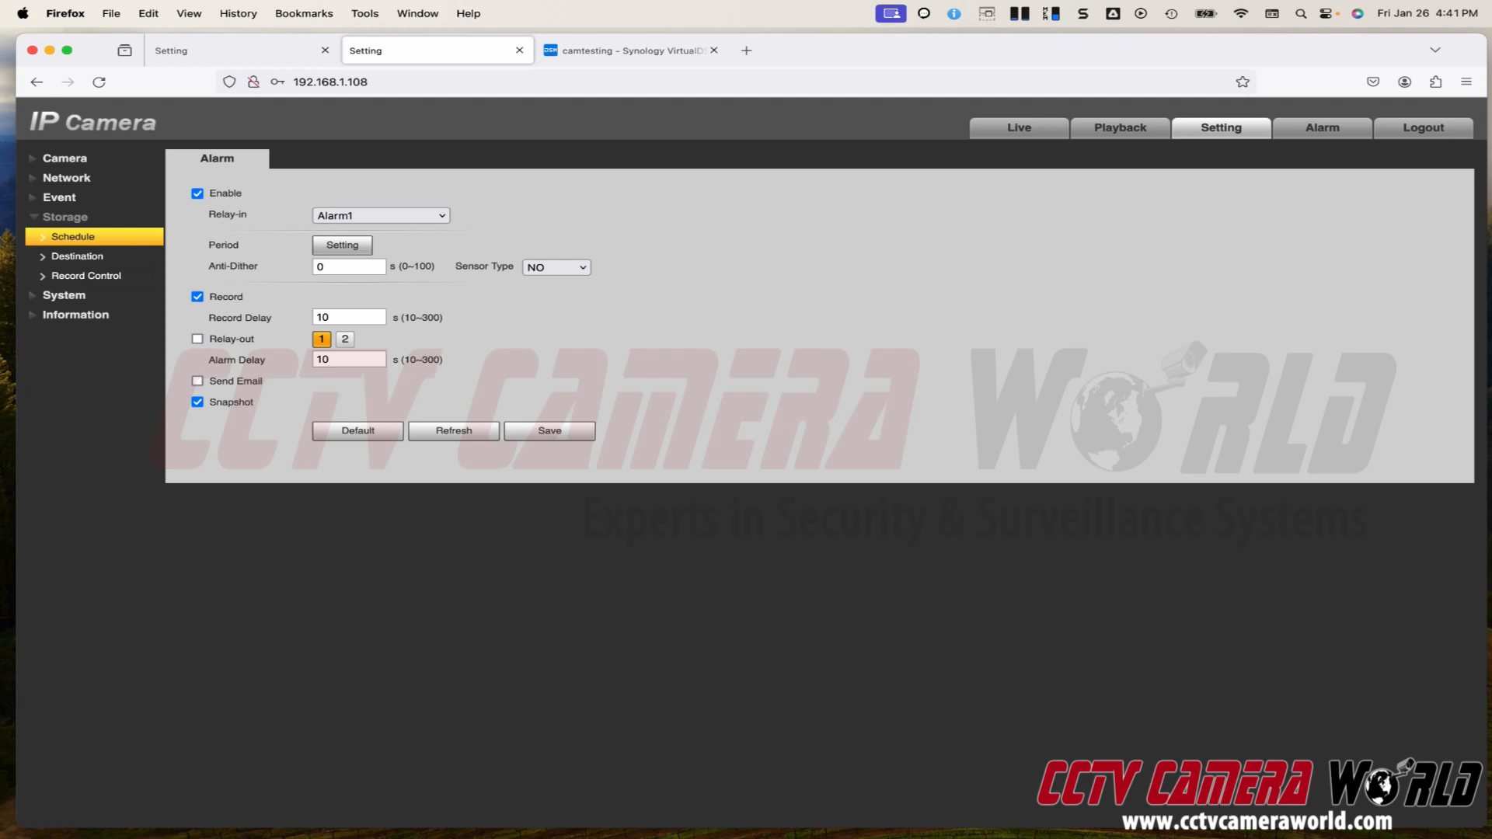
click(73, 237)
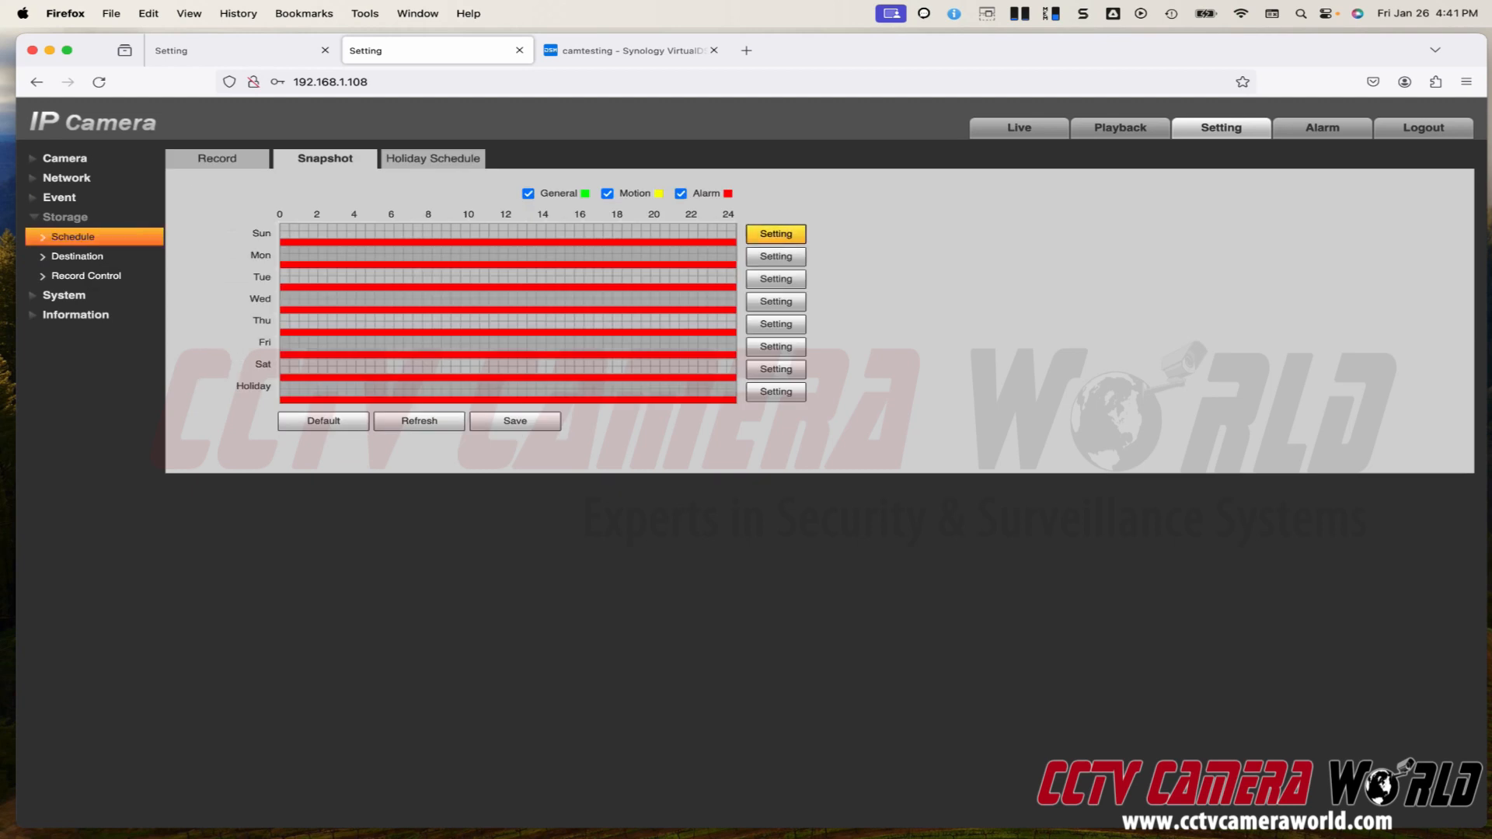
click(776, 233)
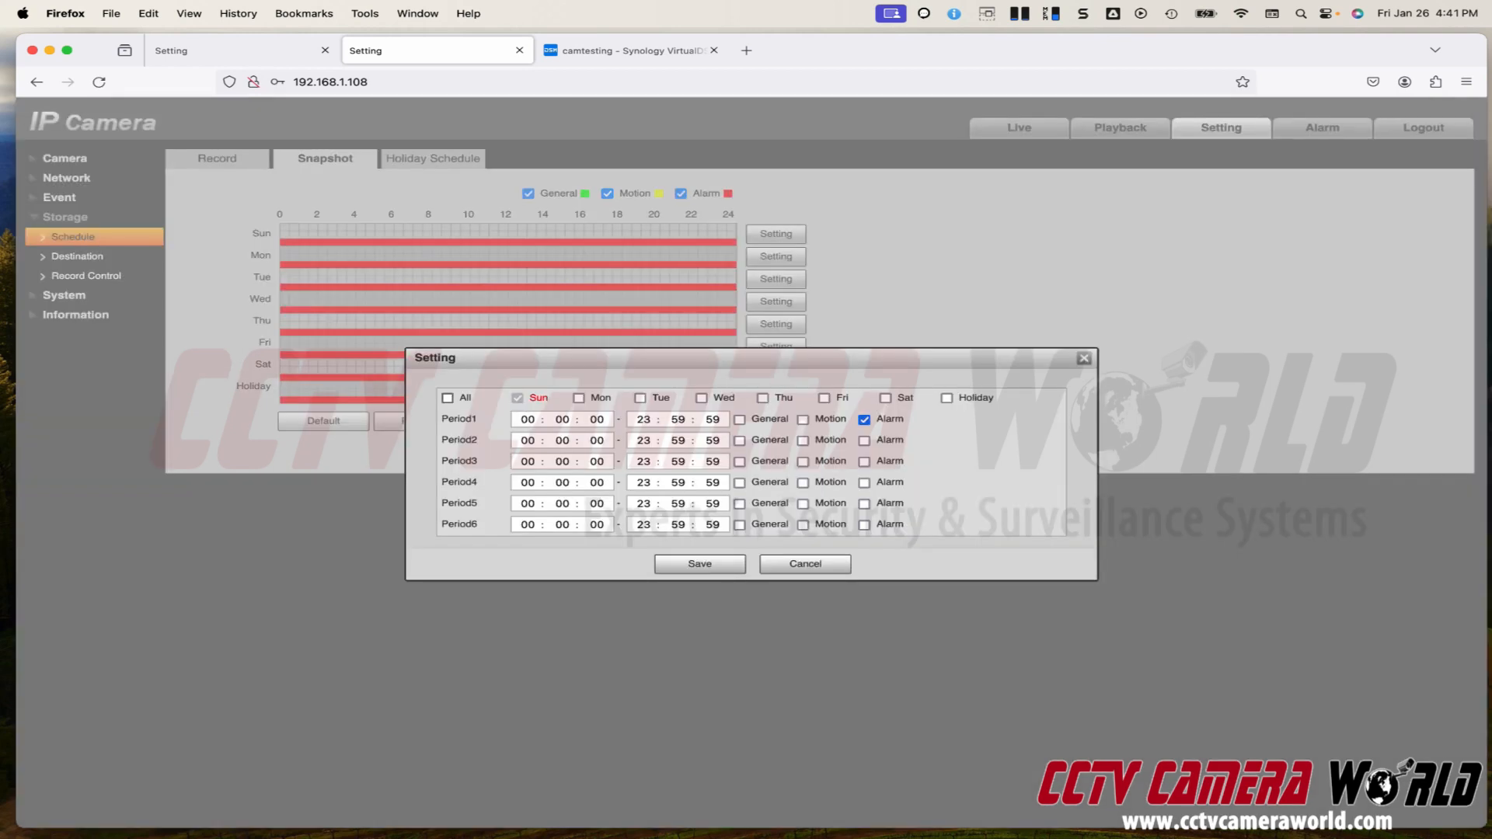
click(447, 398)
click(700, 564)
click(515, 421)
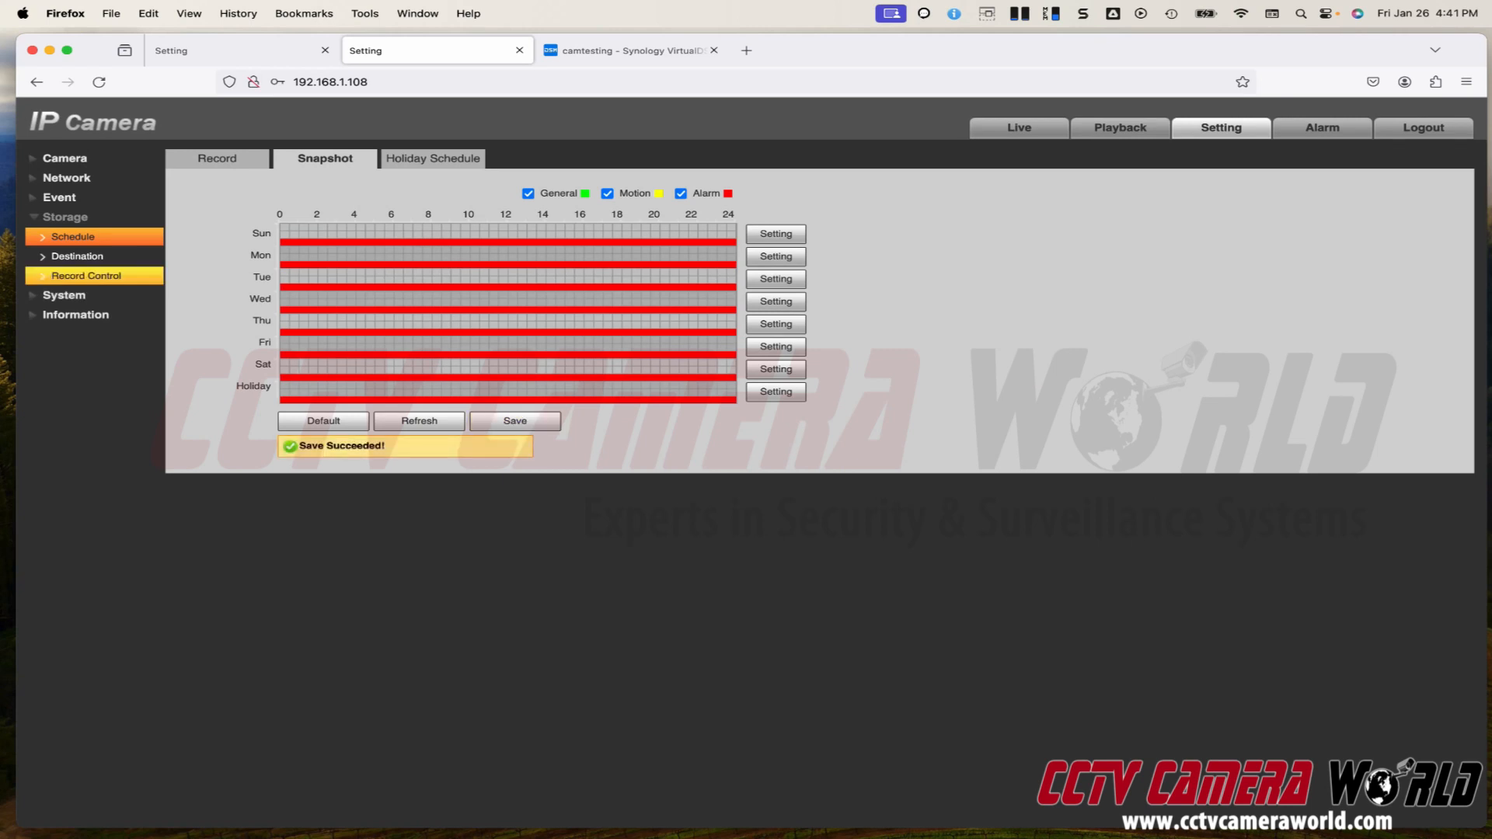
Review the storage destination paths, the NAS server settings and the record control settings
click(77, 256)
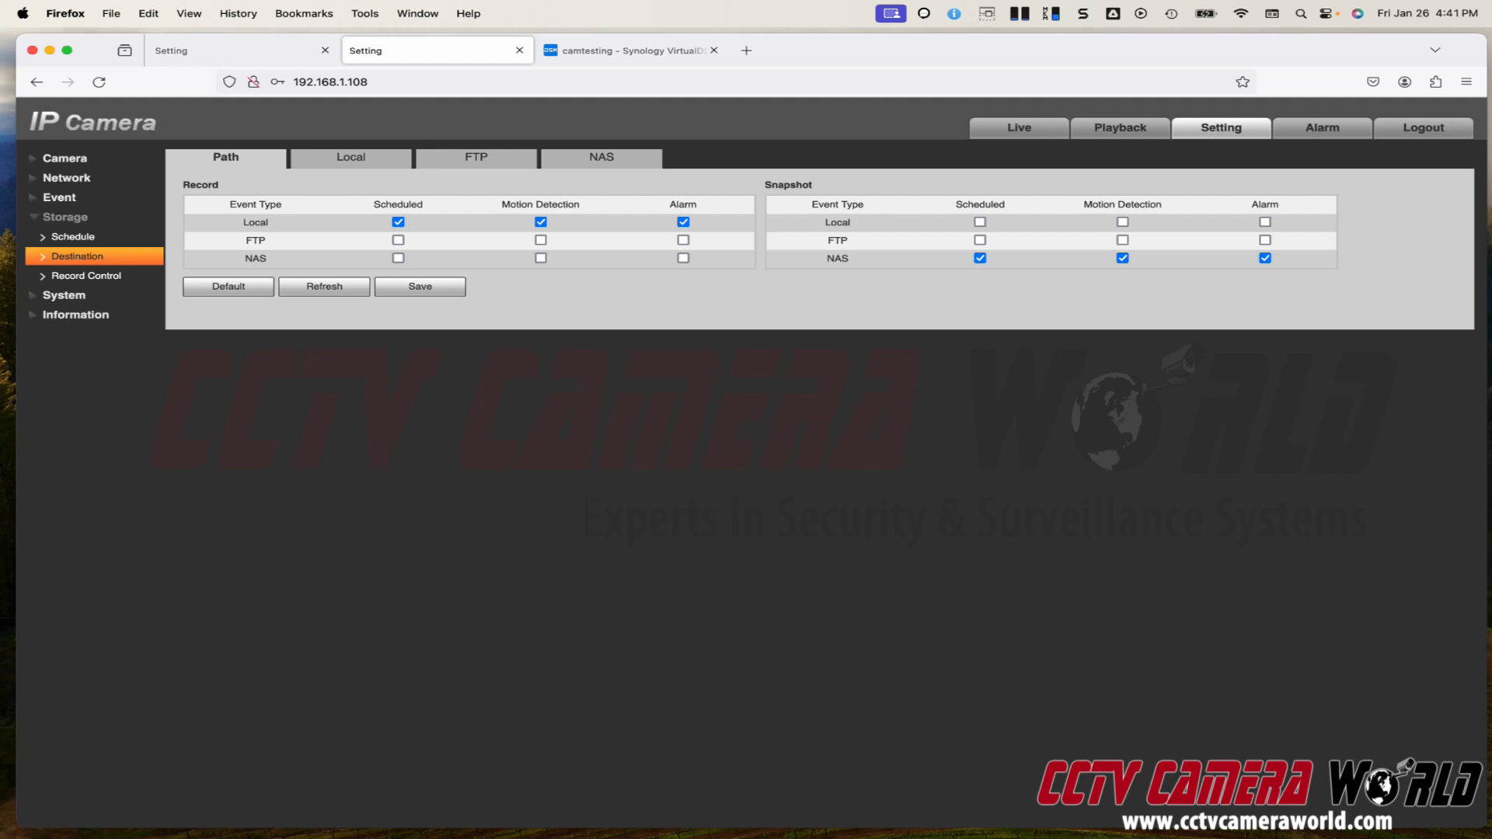
click(601, 158)
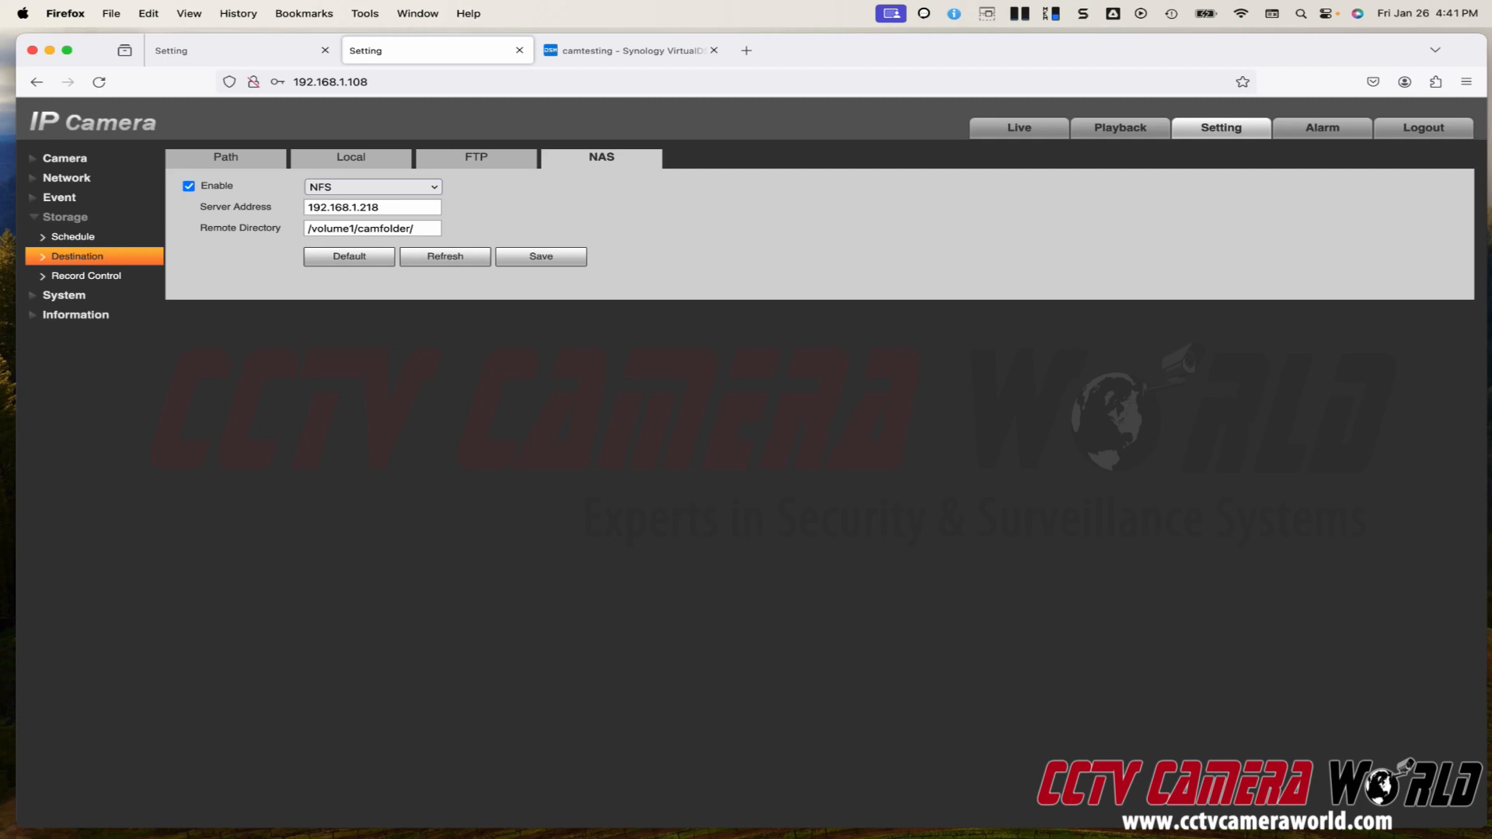
click(97, 278)
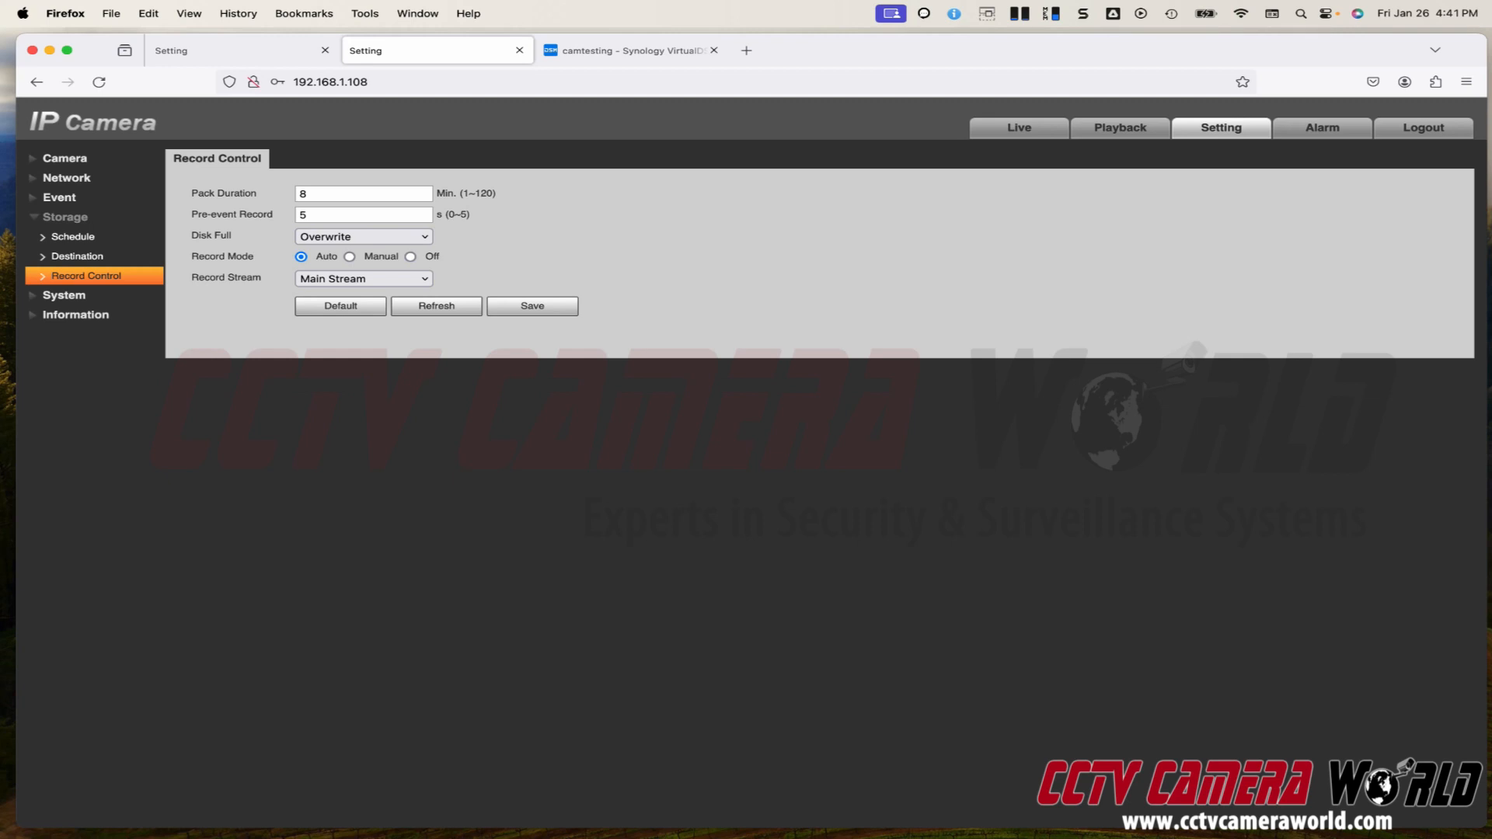
click(94, 257)
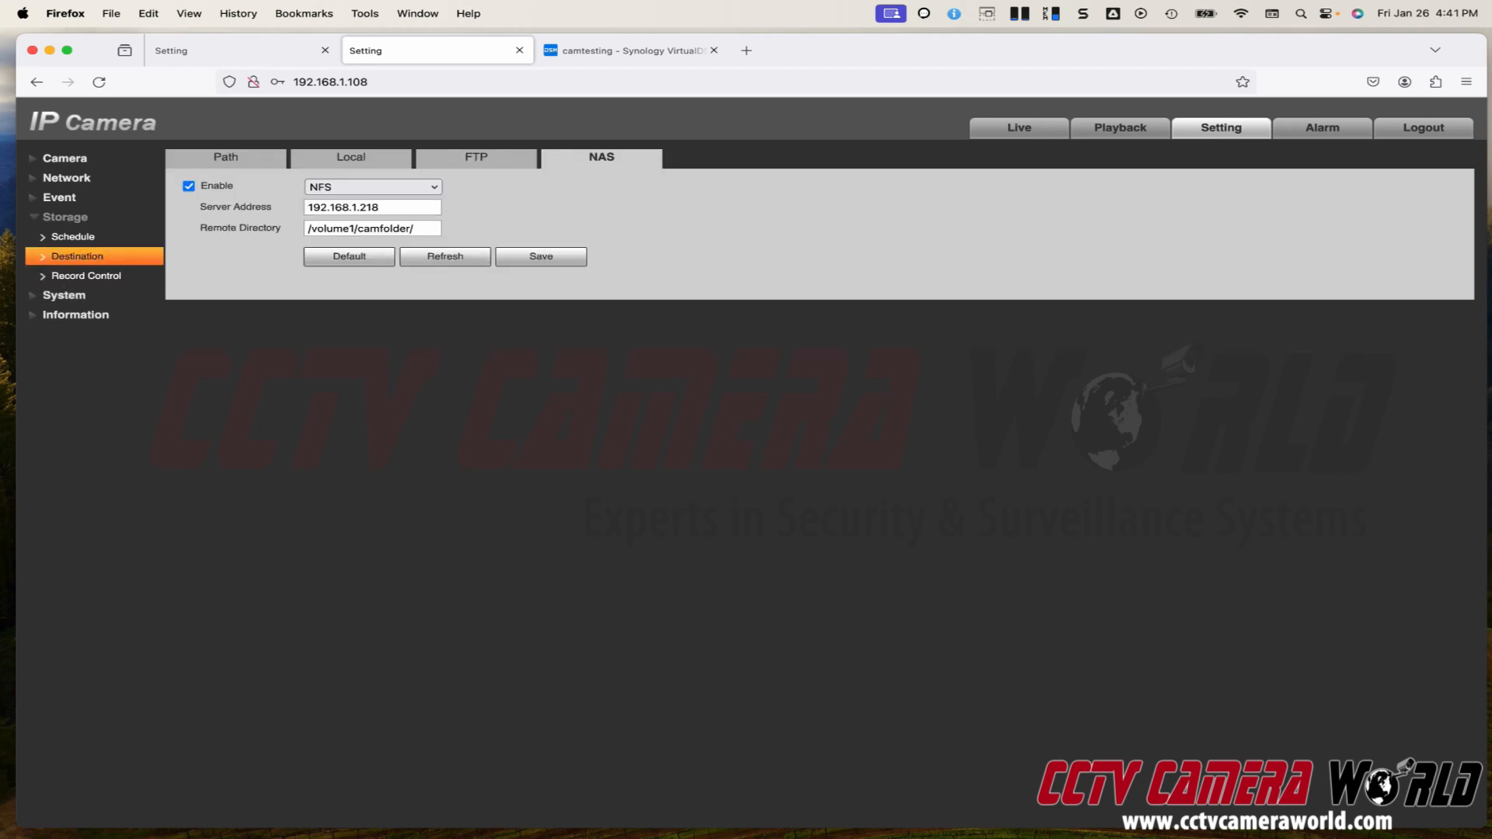
click(226, 158)
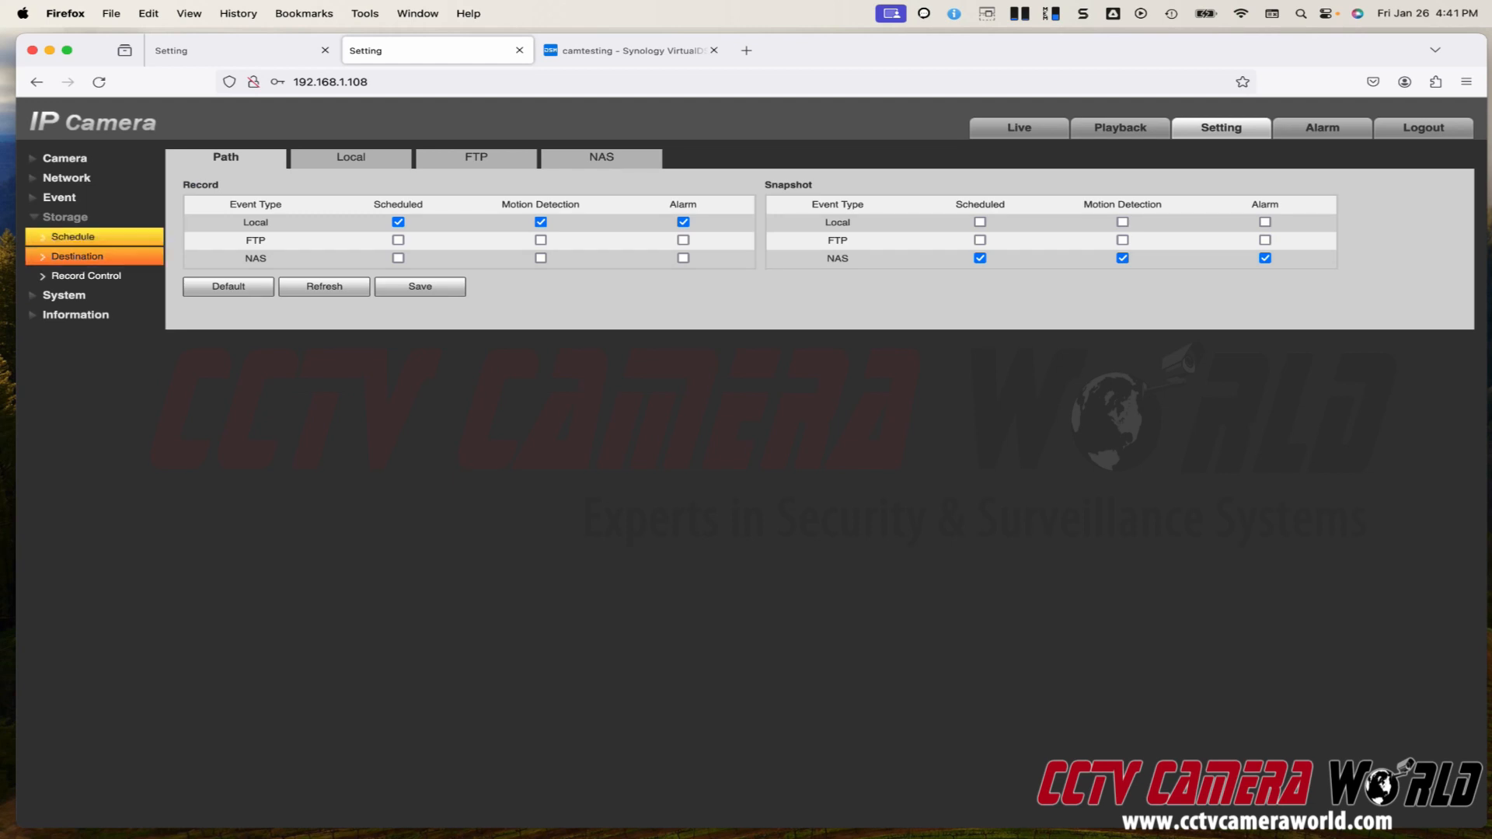
Recheck the snapshot schedule and the Alarm event settings
click(78, 237)
click(60, 198)
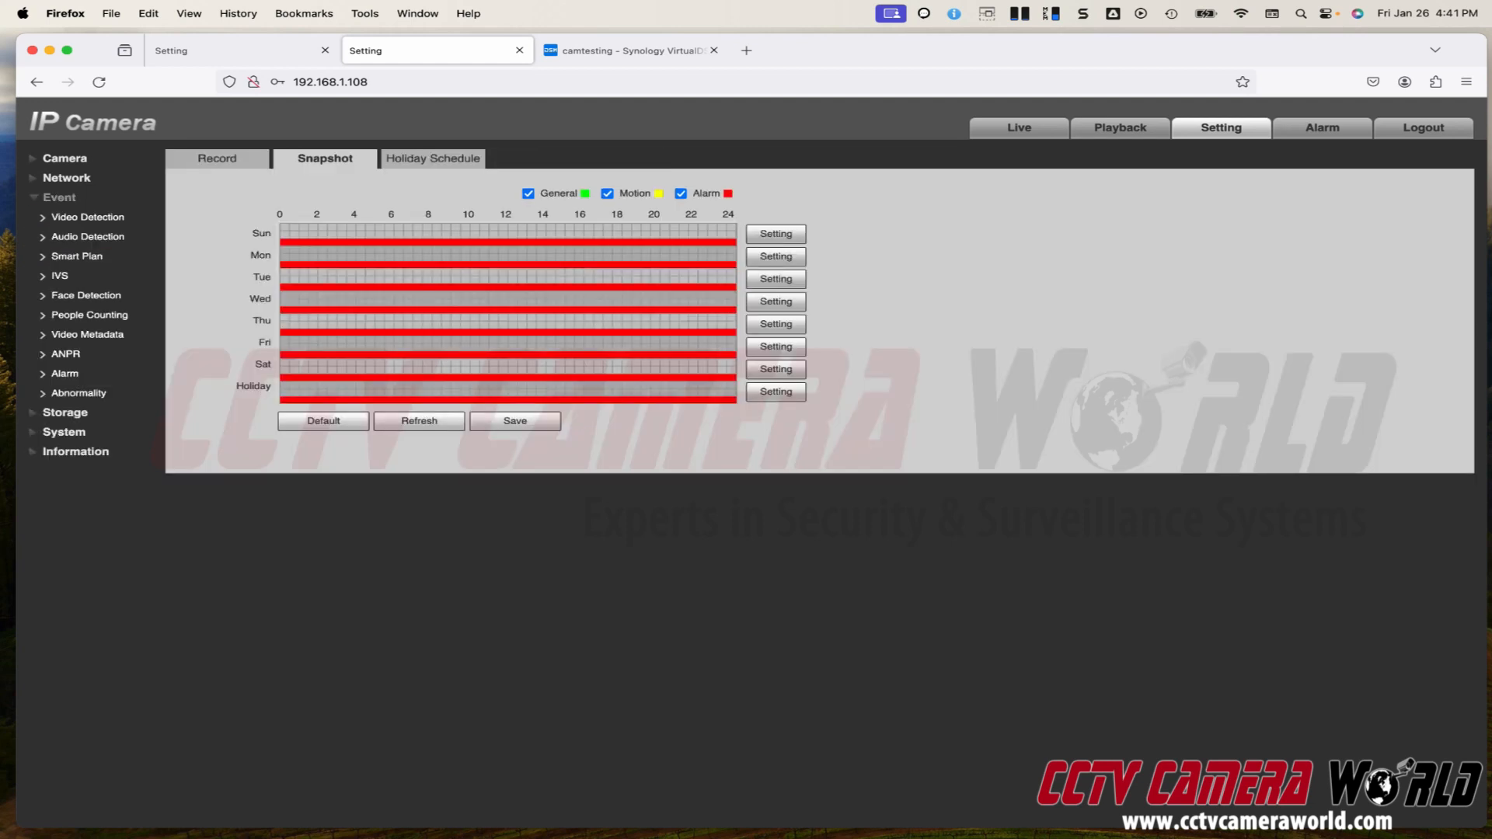
click(64, 374)
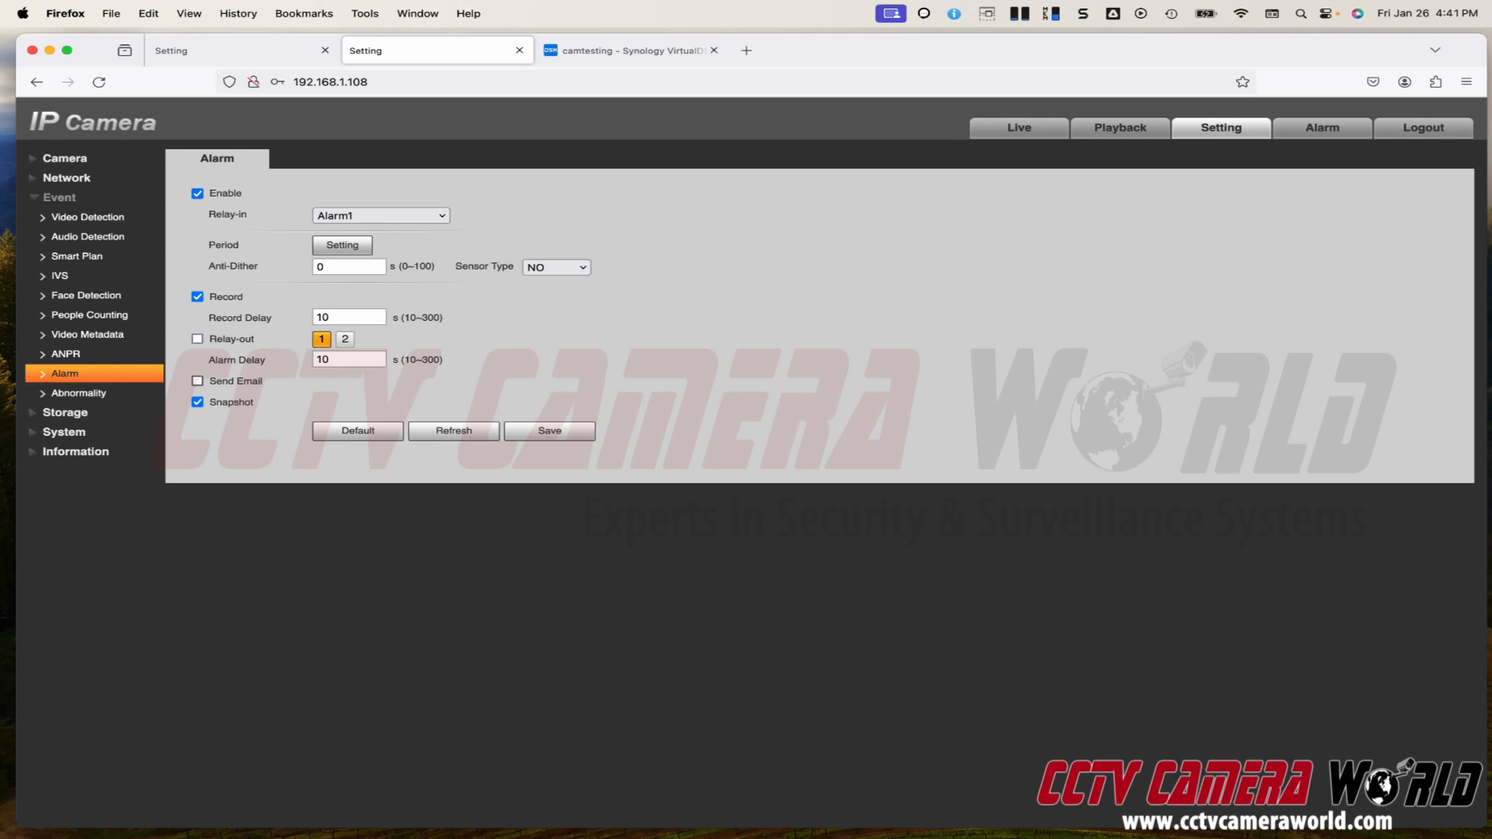
Search the camera's log for all entry types from 2024-01-25 to 2024-01-26, then open the live view
click(75, 452)
click(60, 295)
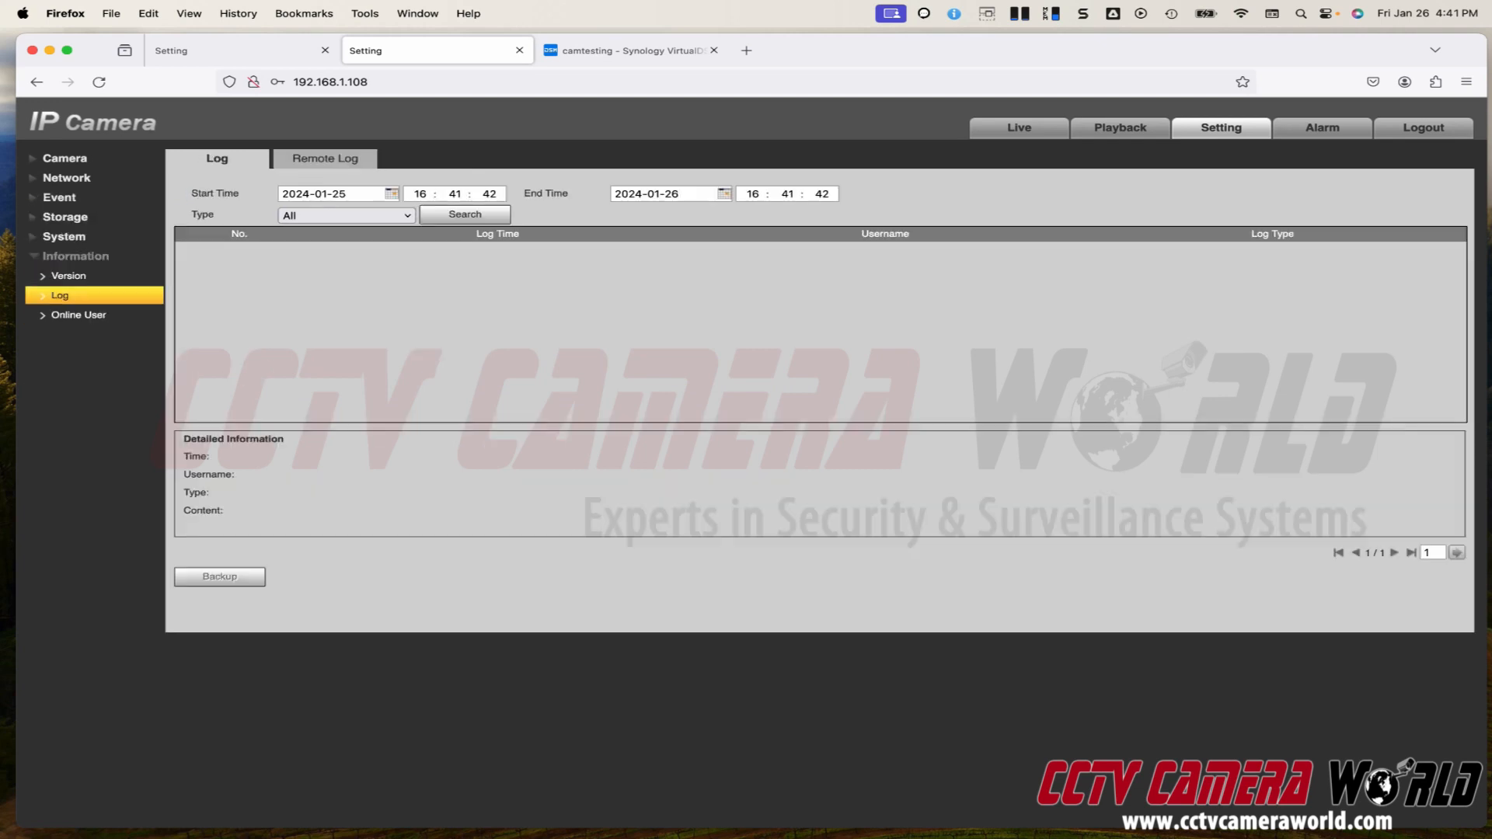
click(465, 214)
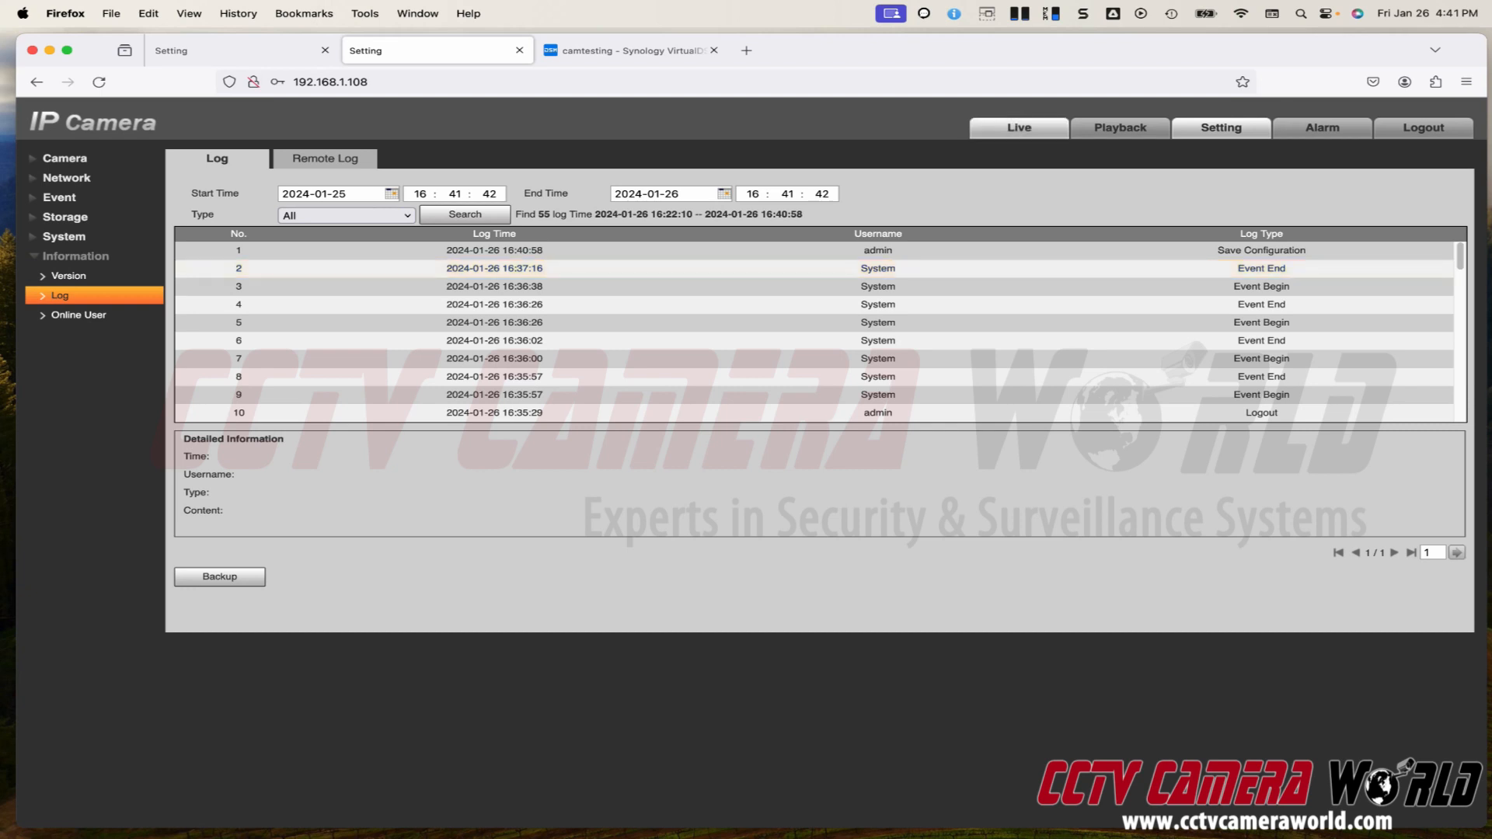
click(1019, 128)
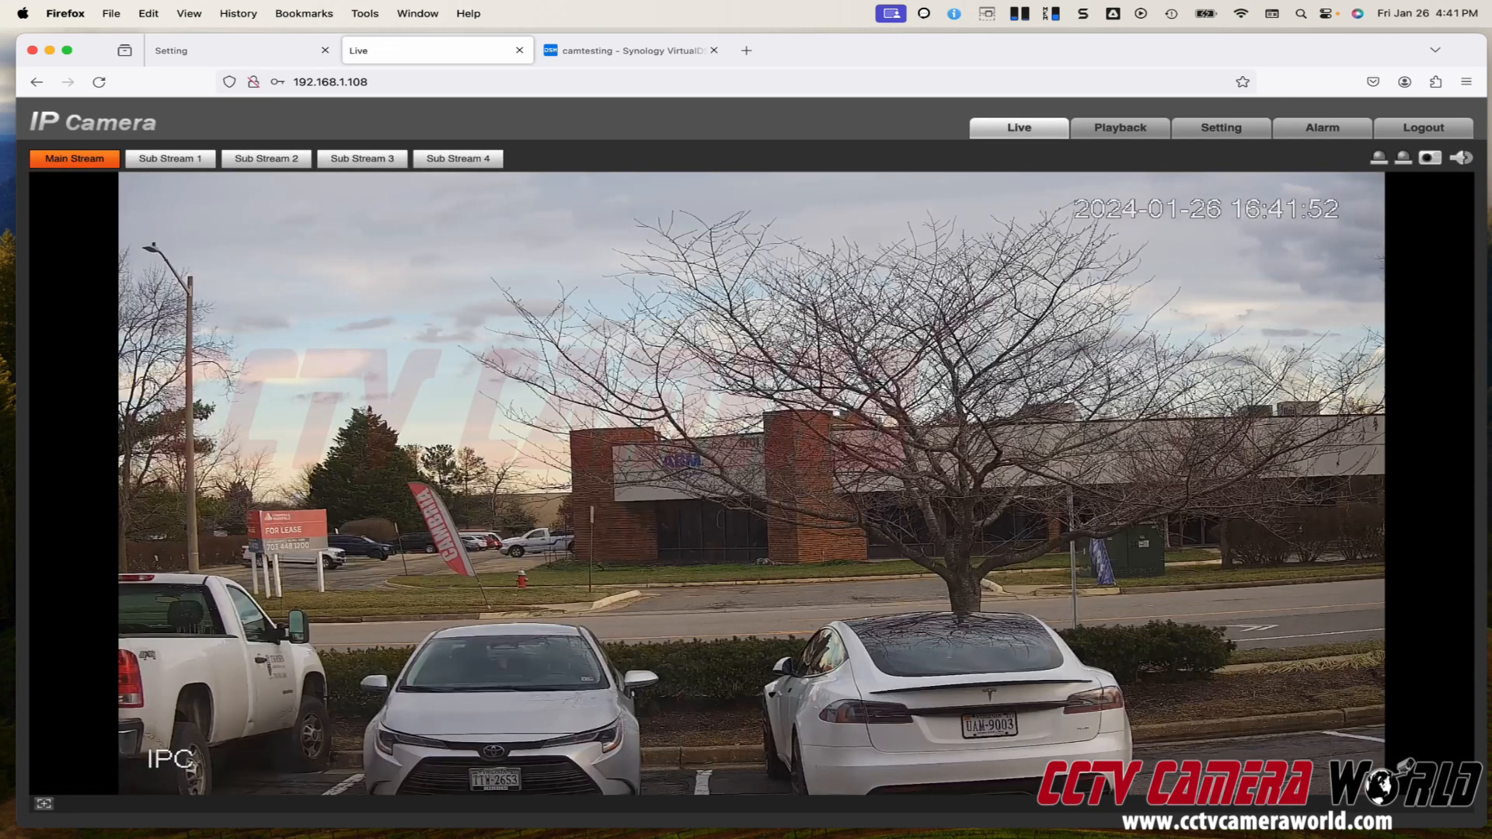
Return to the camera's log and repeat the search with refreshed time ranges to check for new alarm events
click(1221, 127)
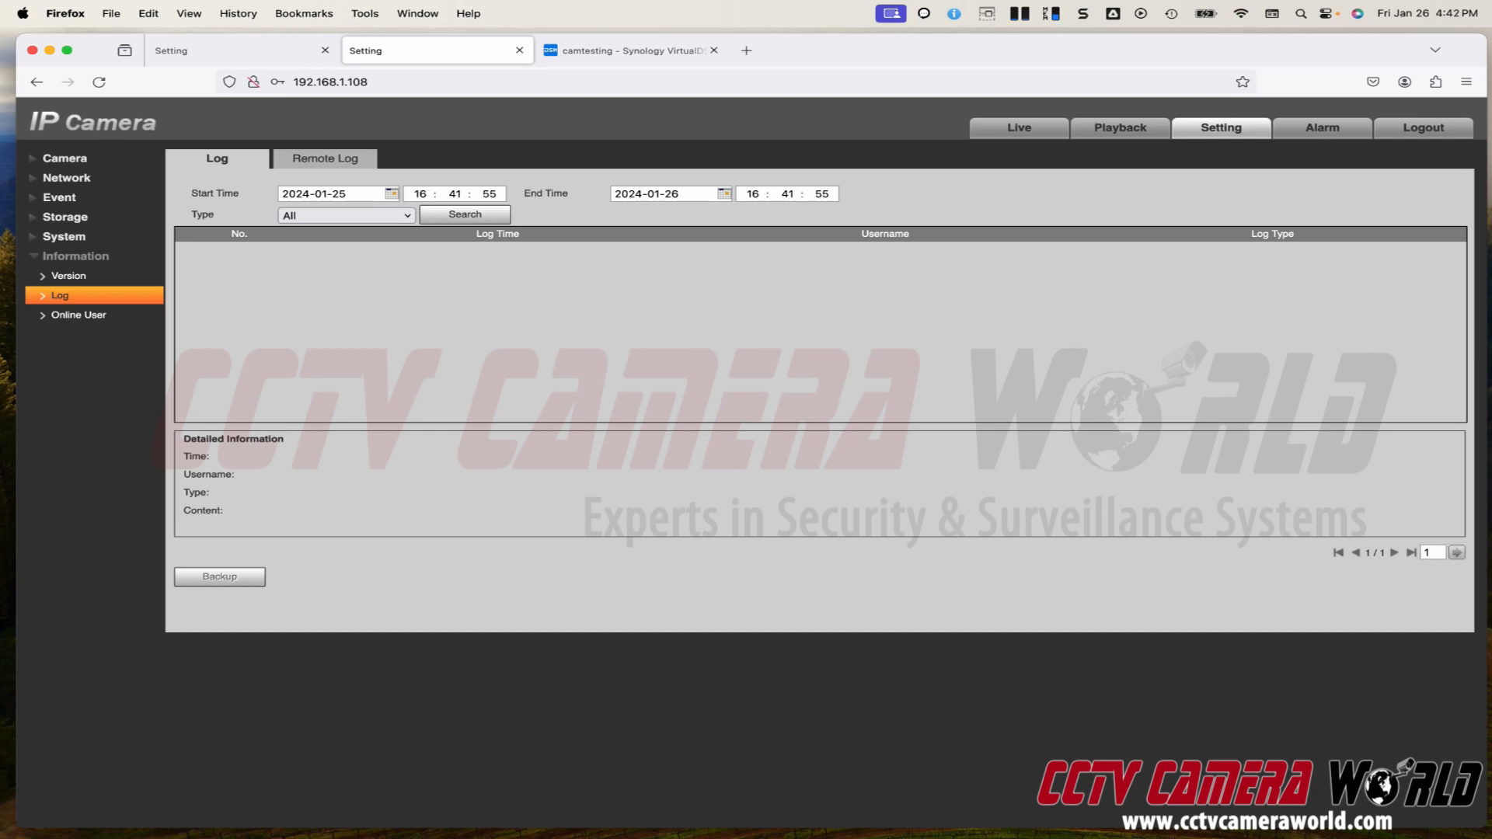
click(456, 220)
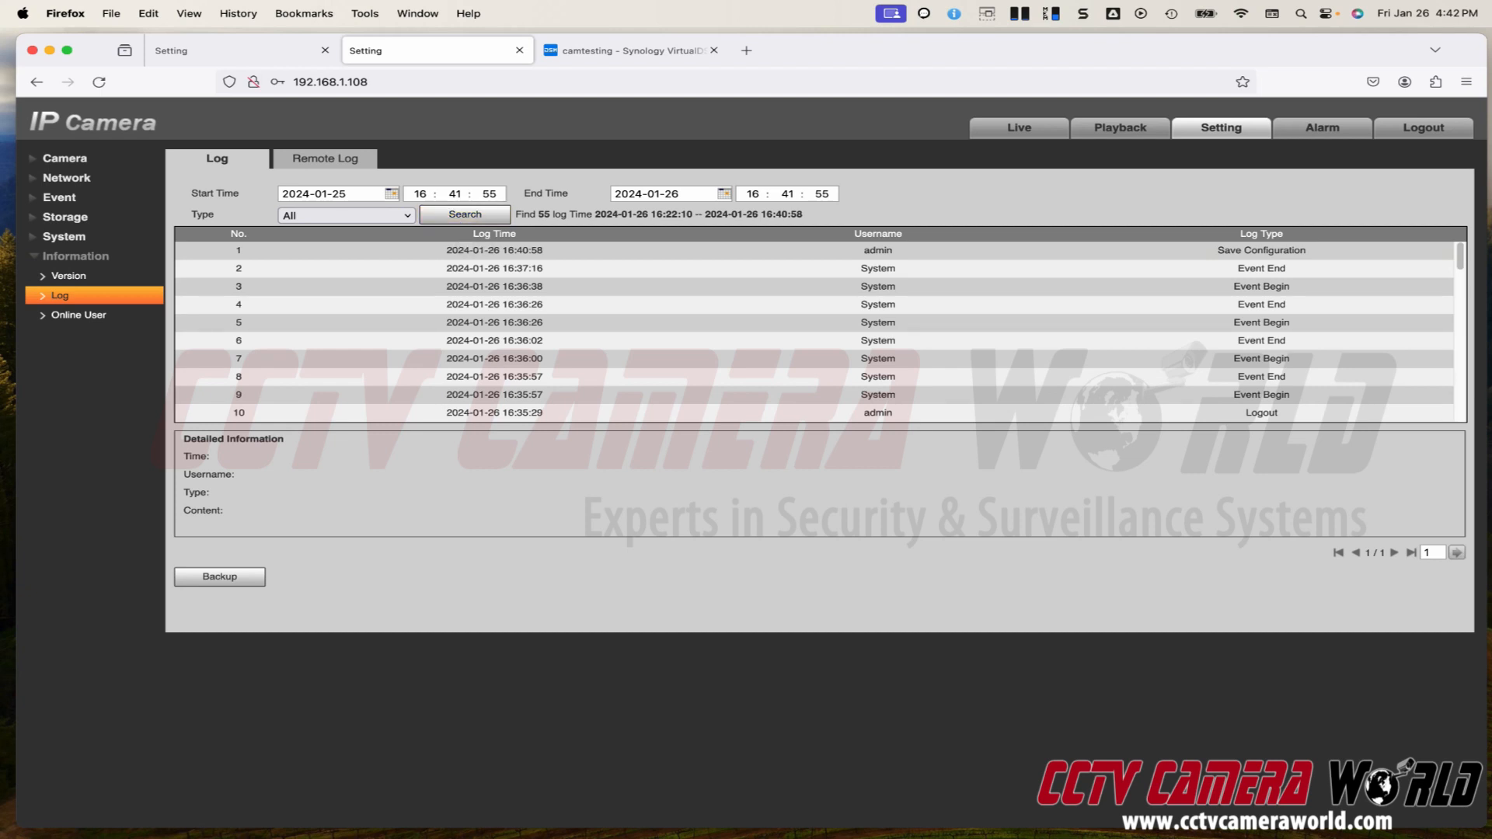
click(69, 276)
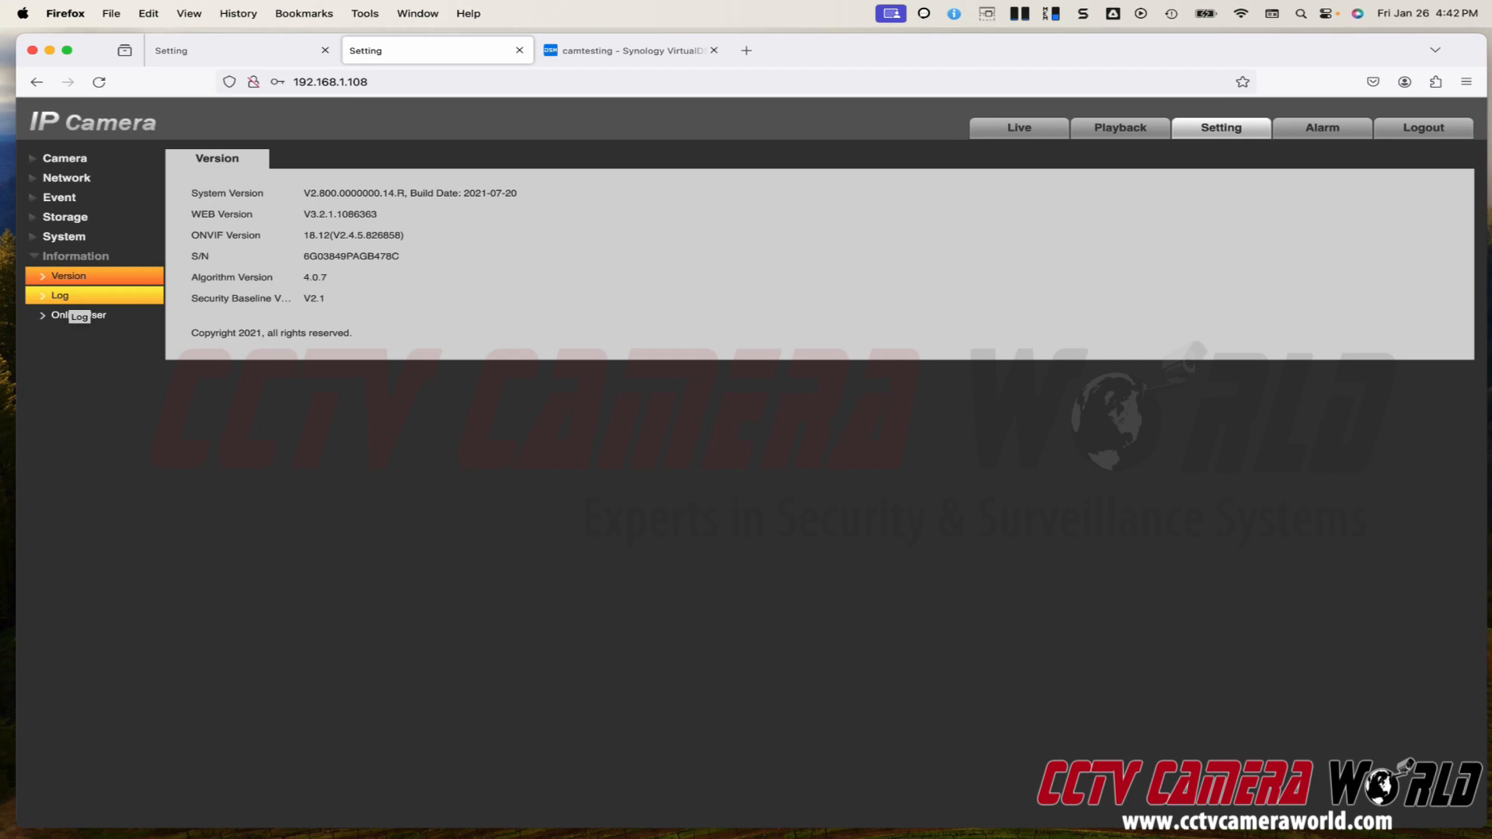
click(71, 296)
click(465, 214)
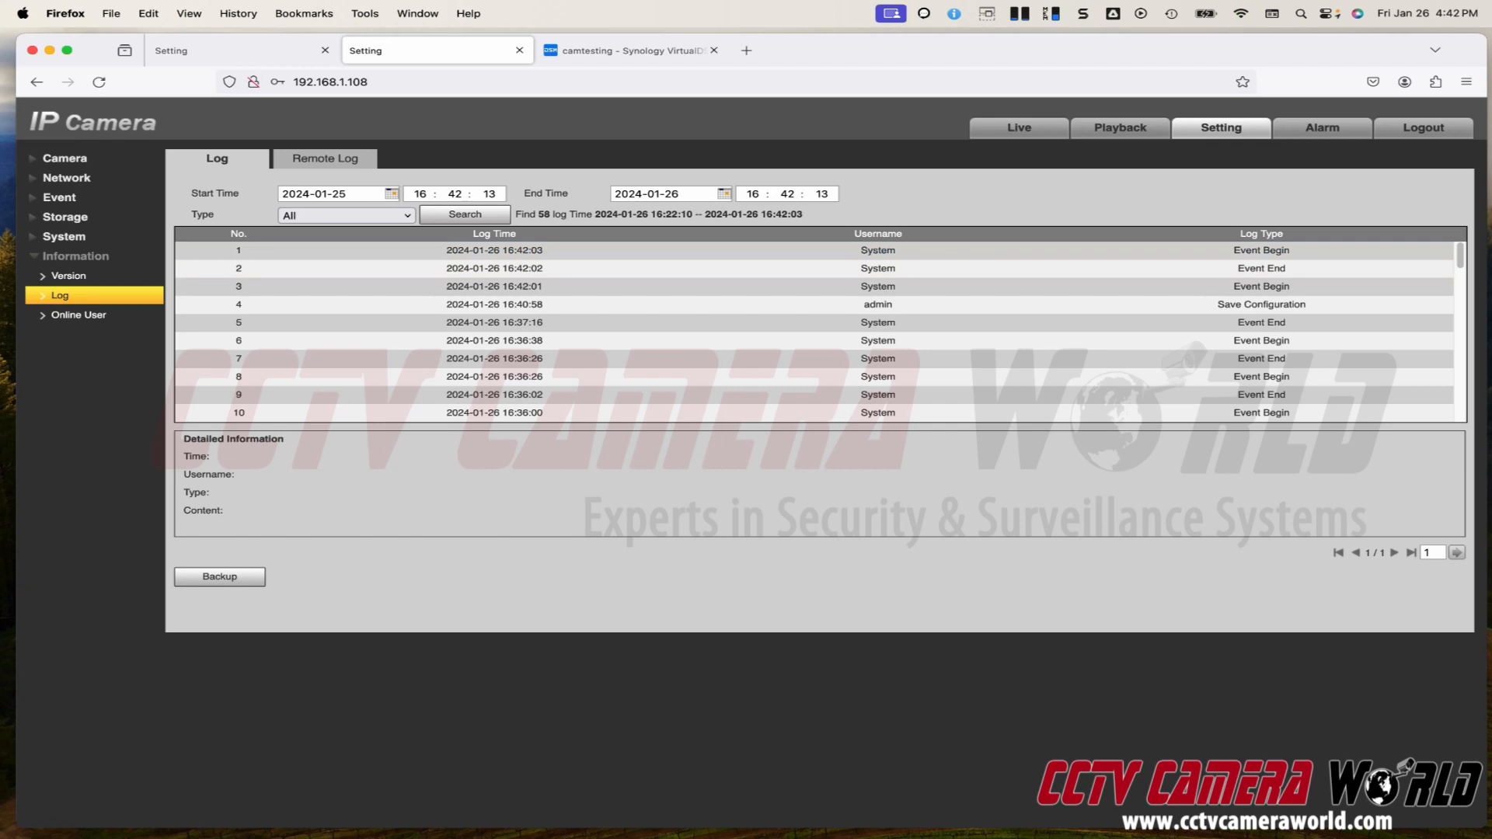
click(86, 296)
click(464, 215)
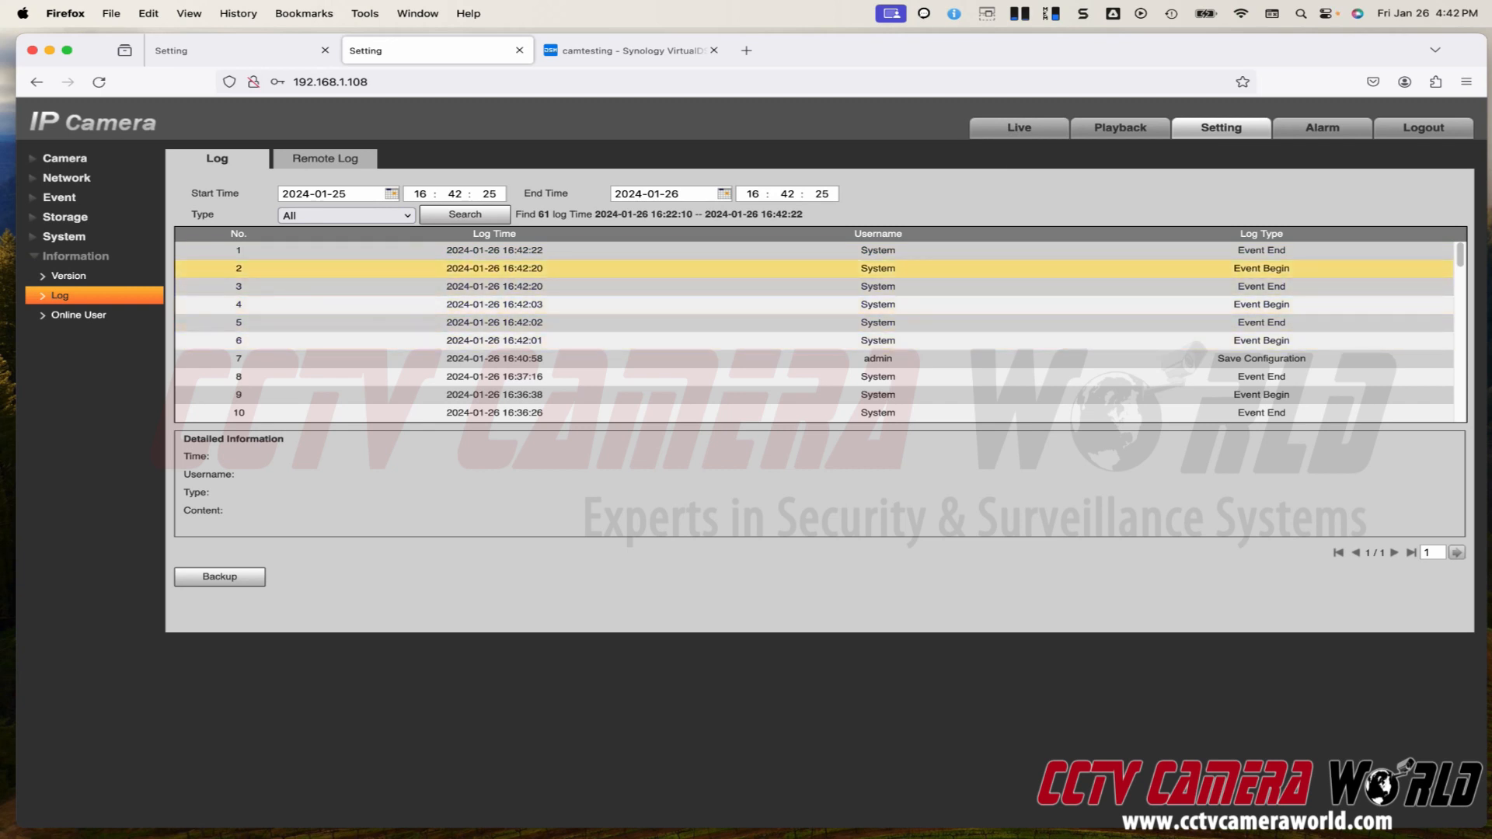
Switch to Synology File Station and open the camera's snapshot folder 2024-01-26/001/jpg/16/42
click(626, 50)
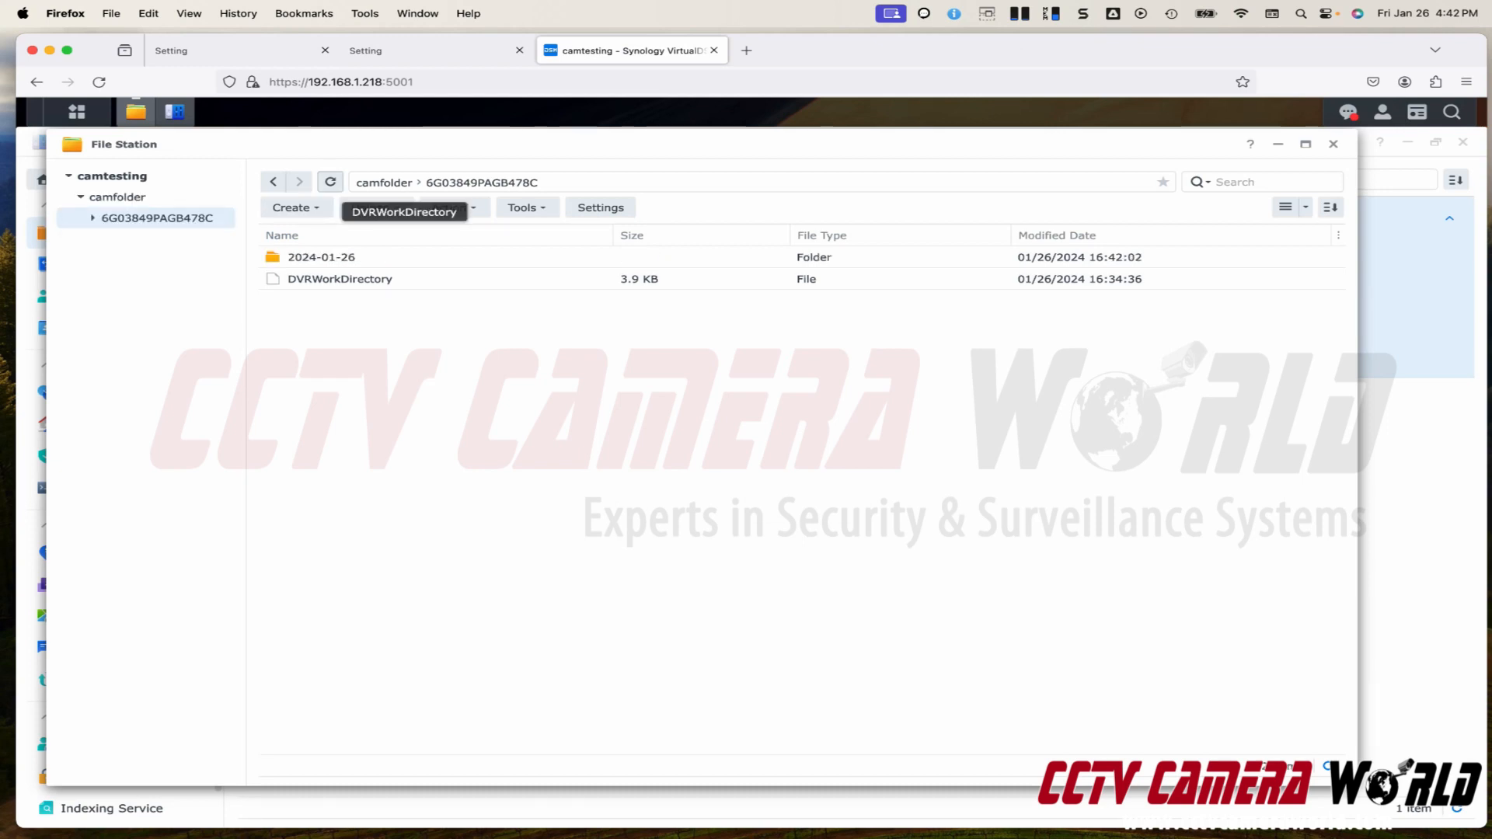
double_click(342, 260)
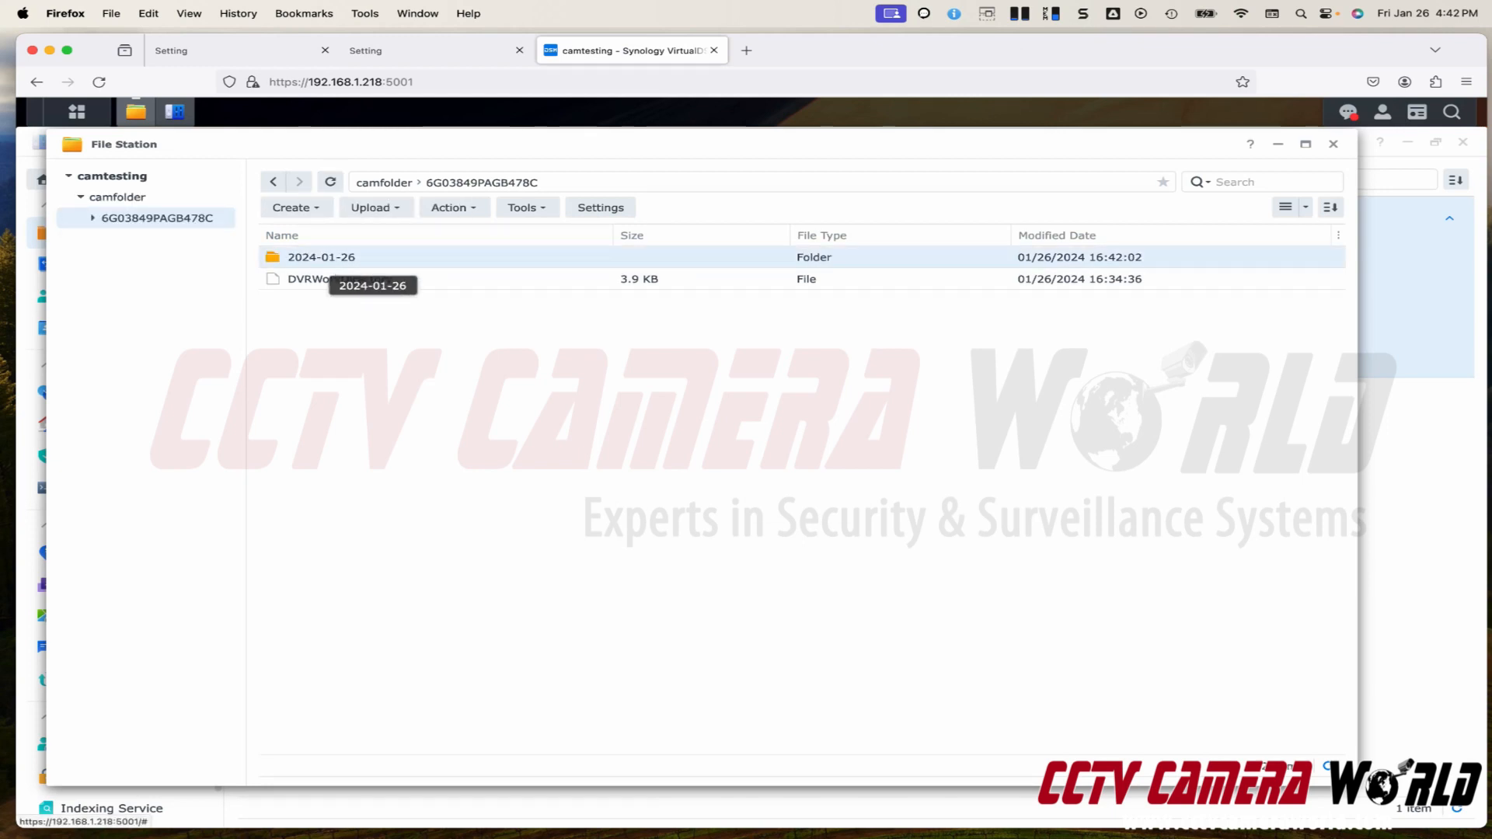
double_click(435, 257)
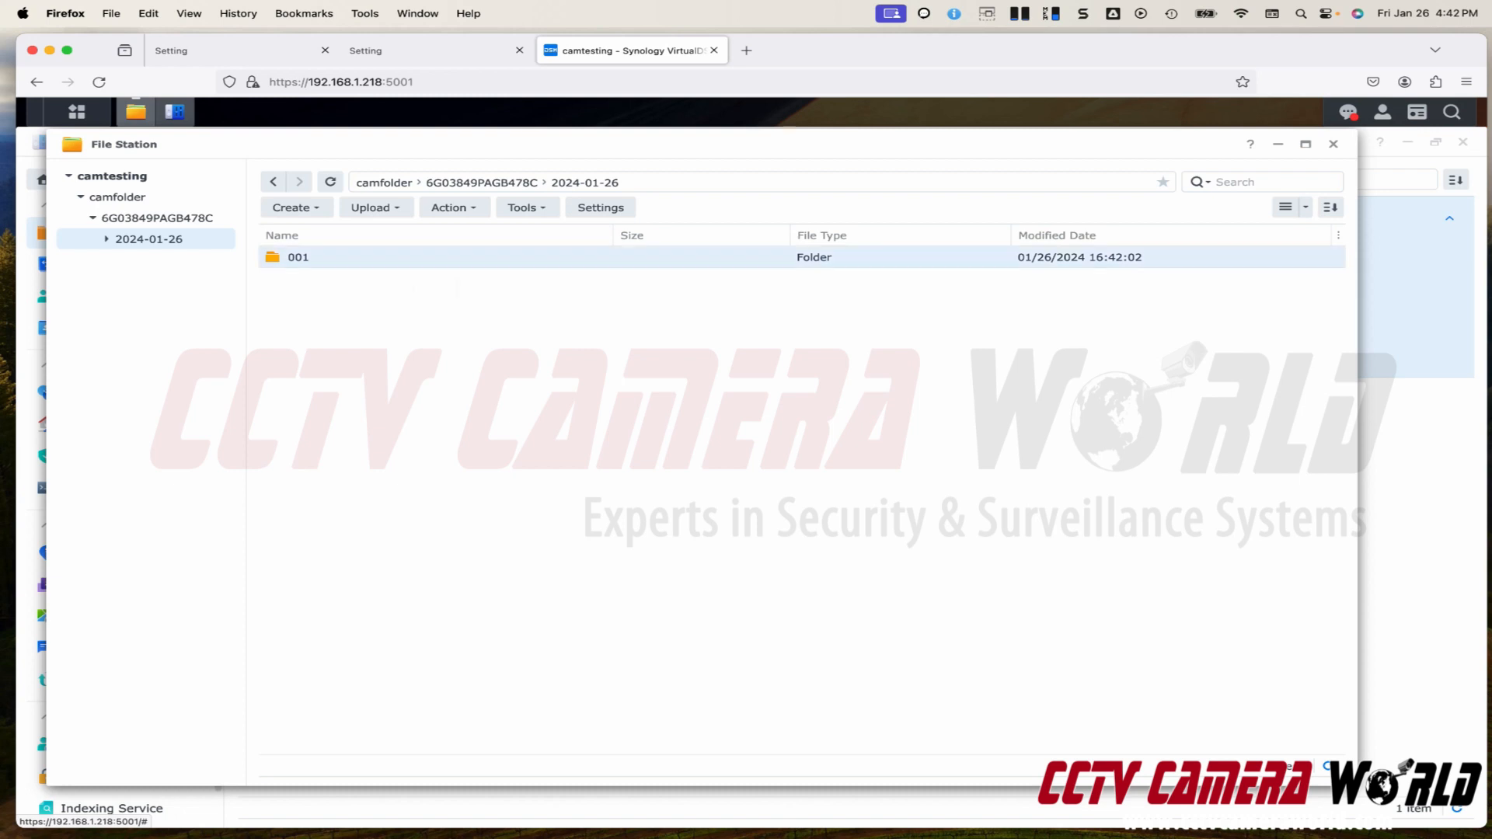
double_click(488, 258)
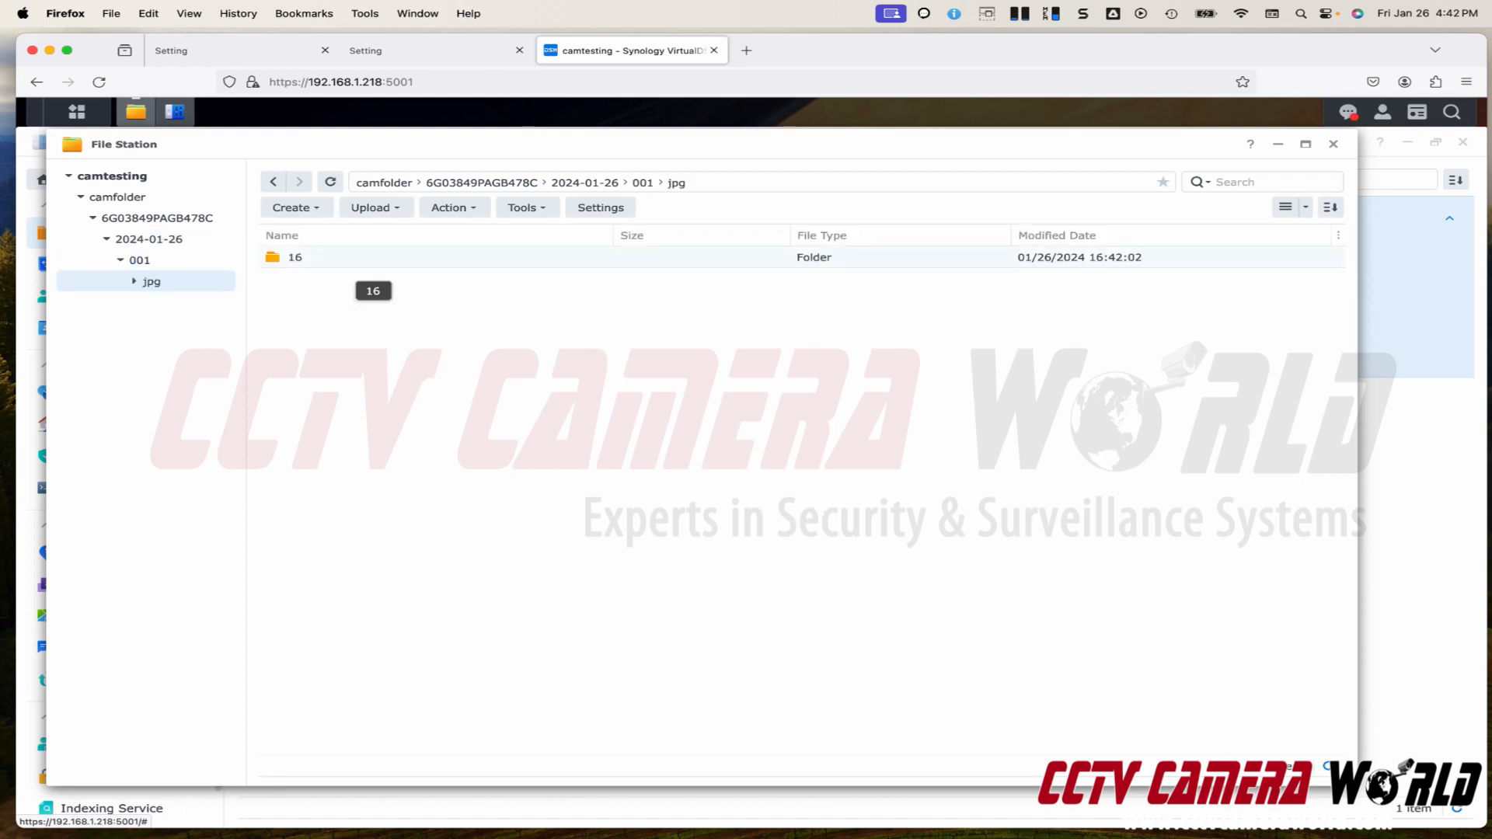
double_click(365, 258)
double_click(365, 257)
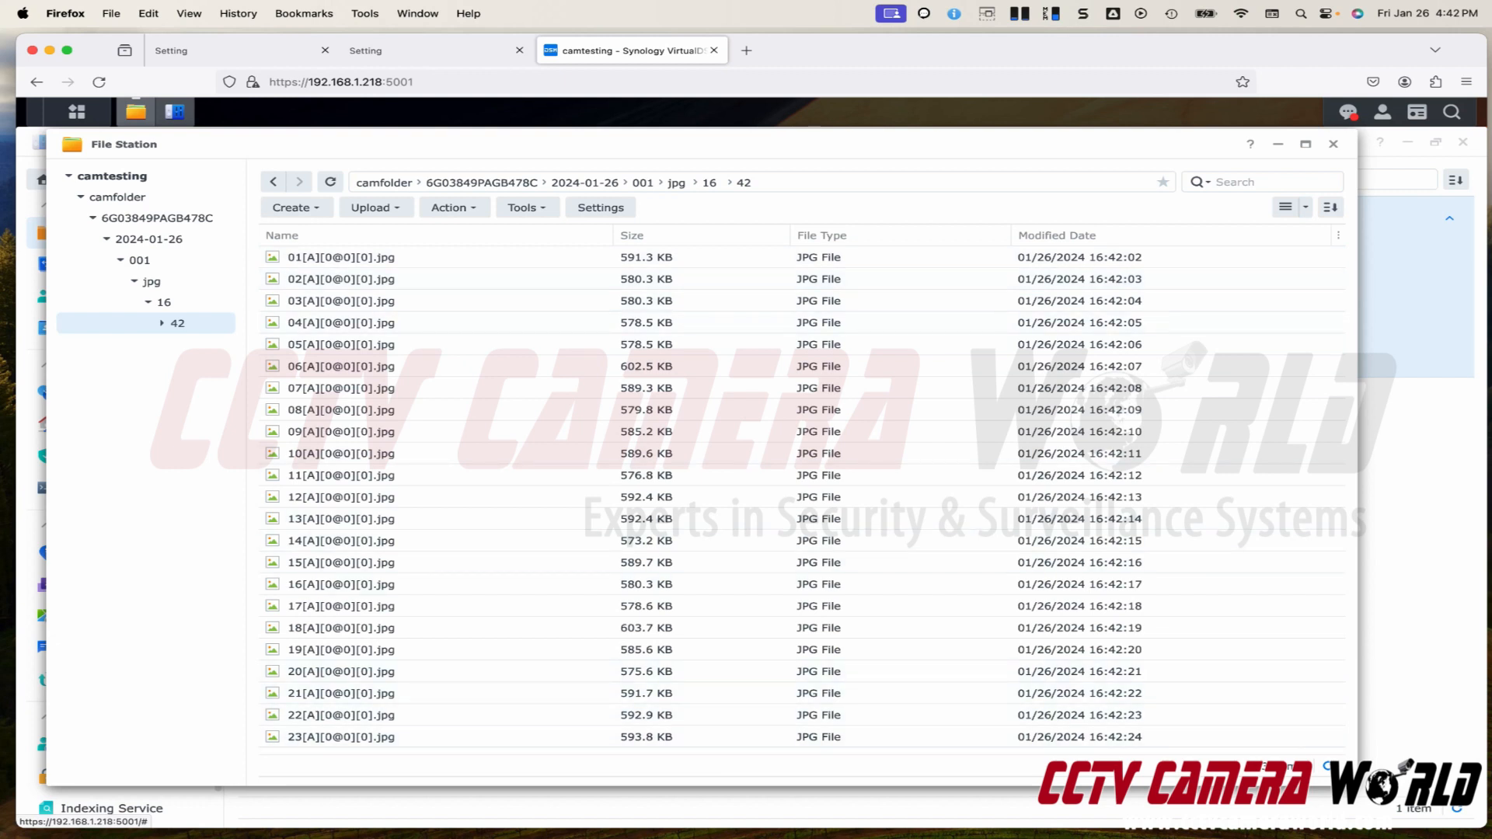
Show the details of the camera's 16:42:02 Event End log entry, then view snapshots 10 and 16 in File Station's folder 42
click(427, 49)
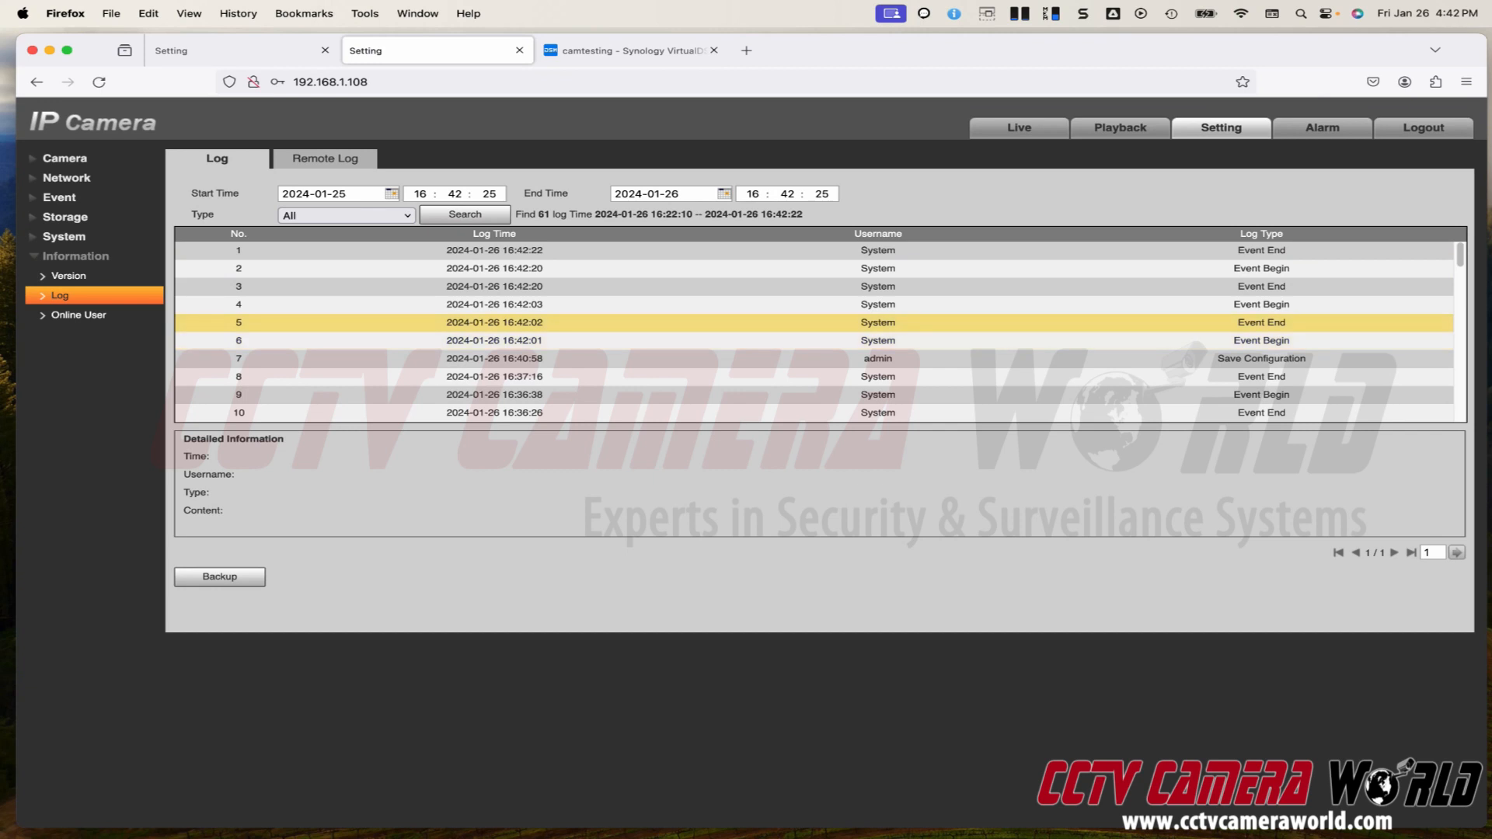
click(536, 322)
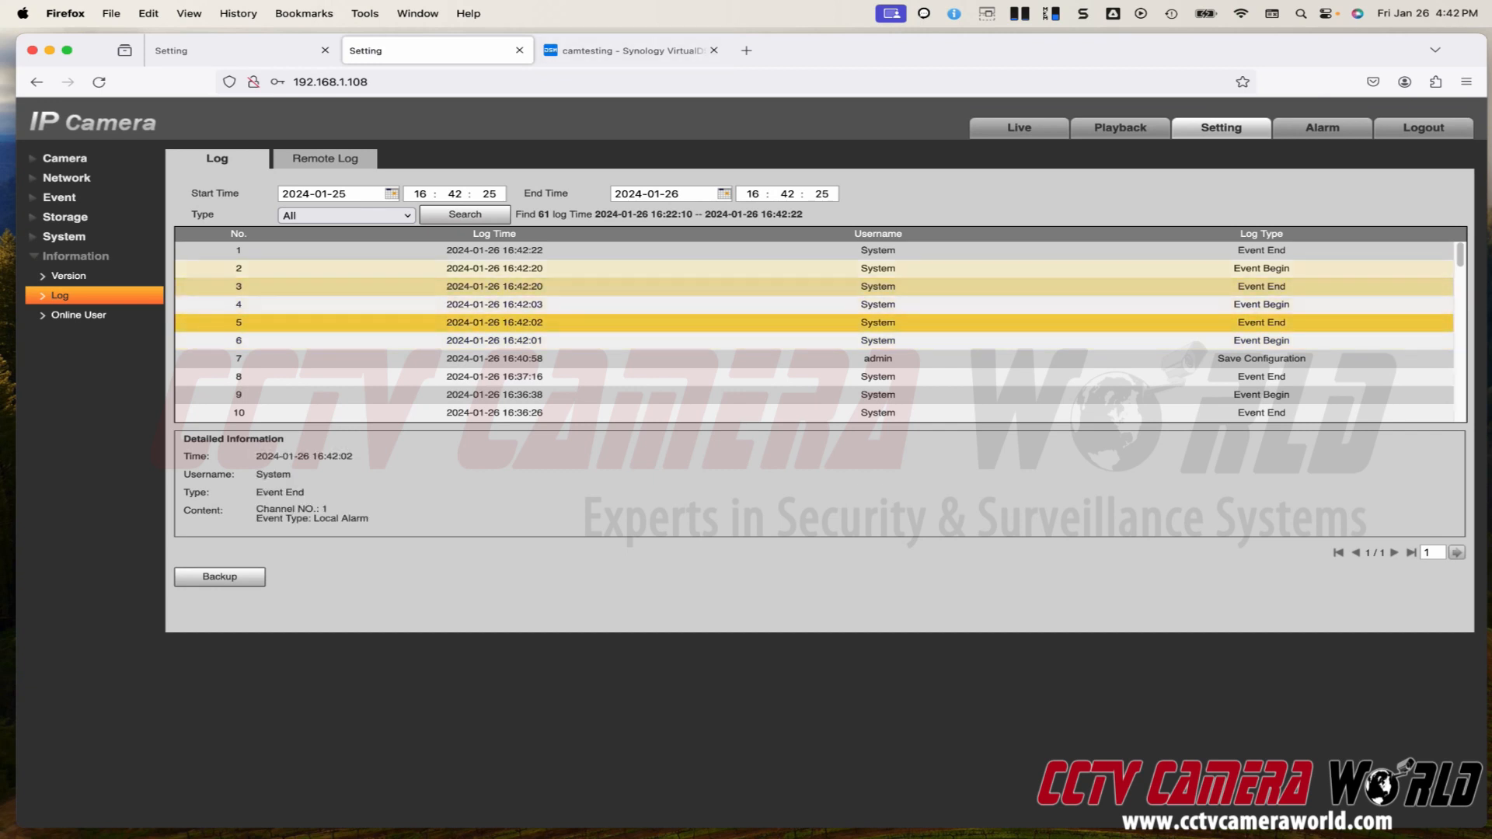
click(626, 49)
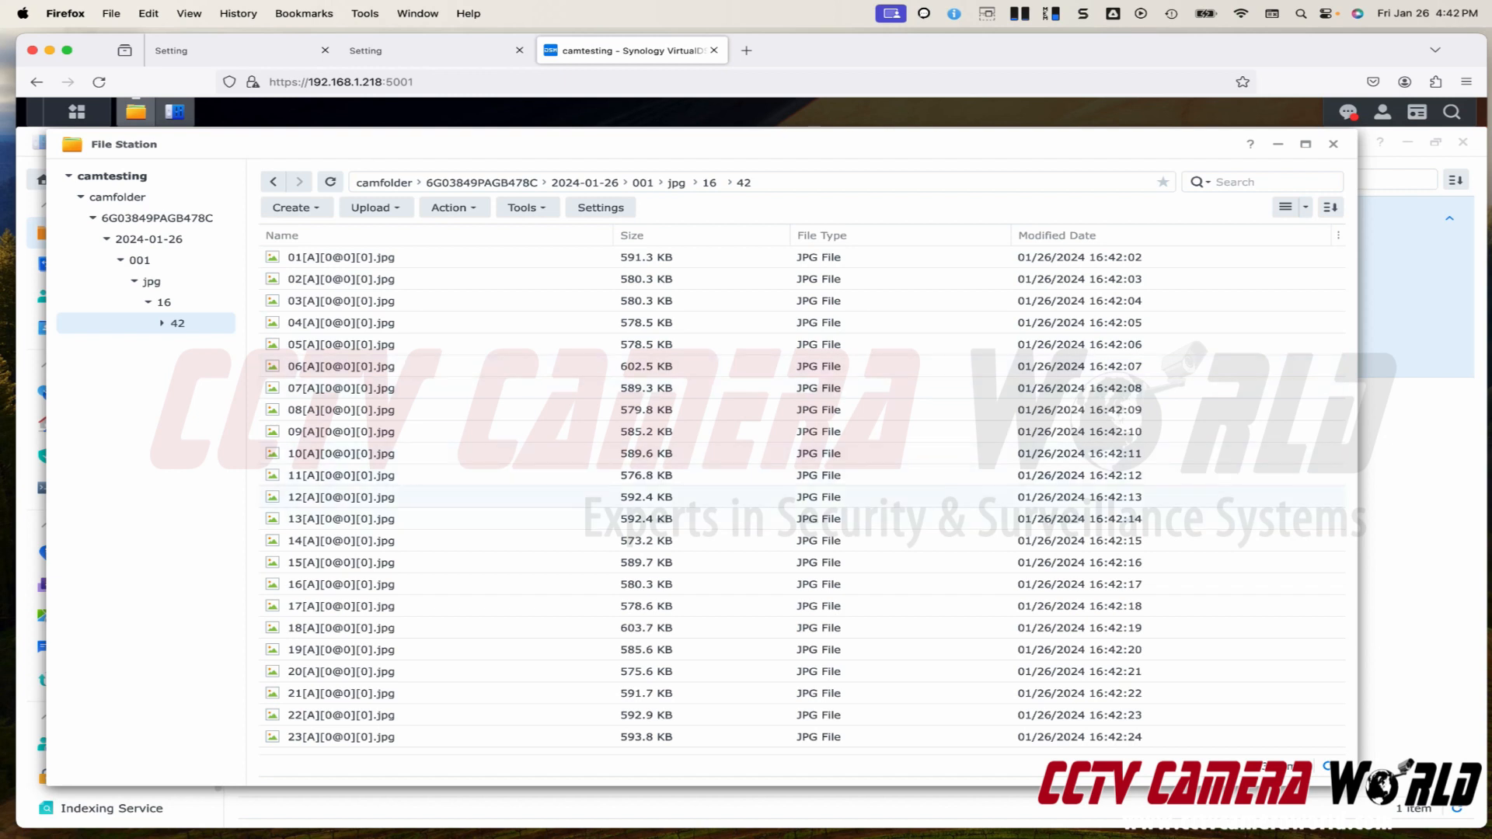
double_click(498, 453)
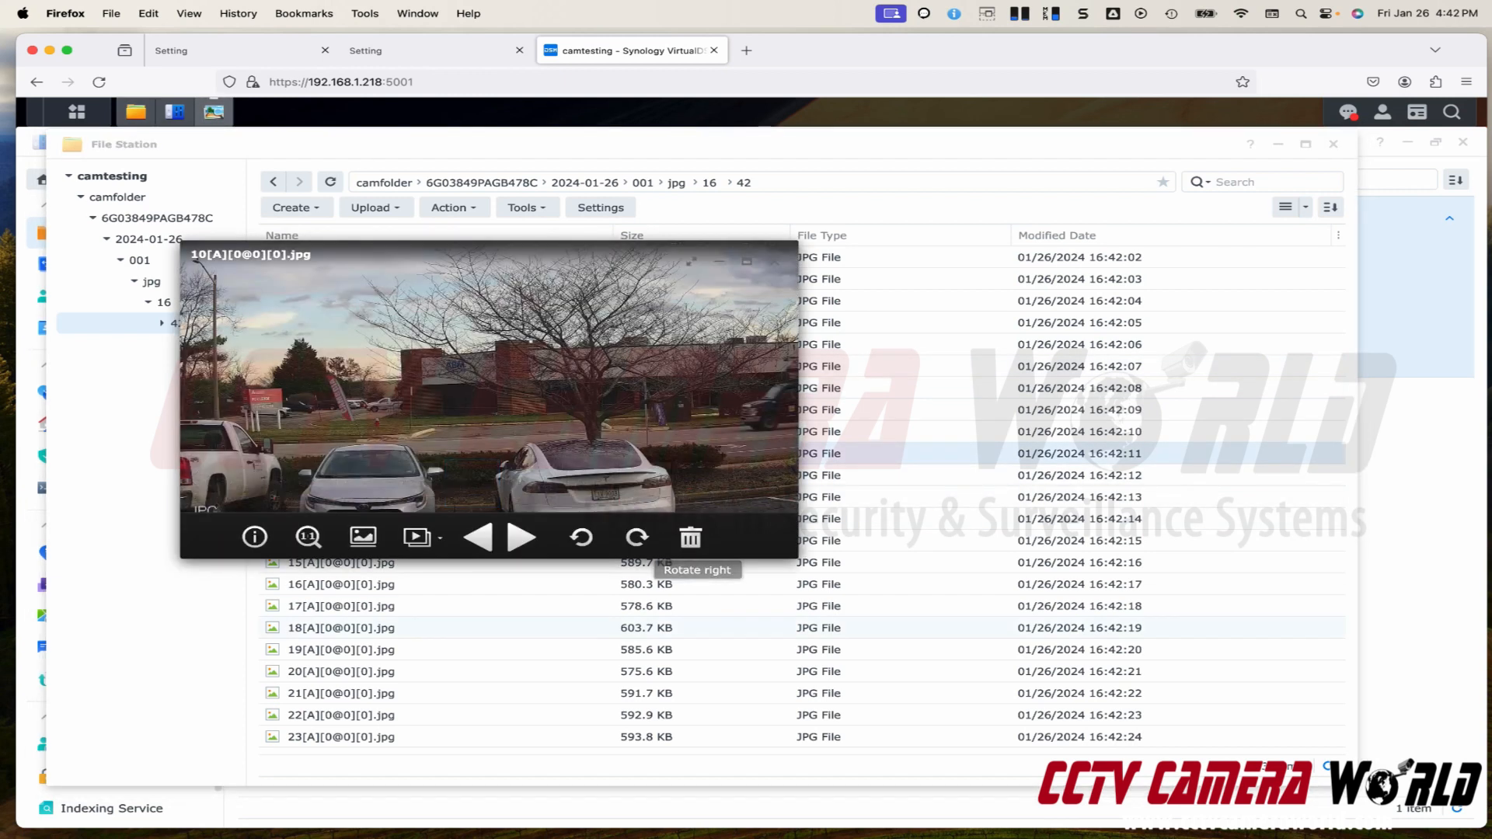
click(774, 262)
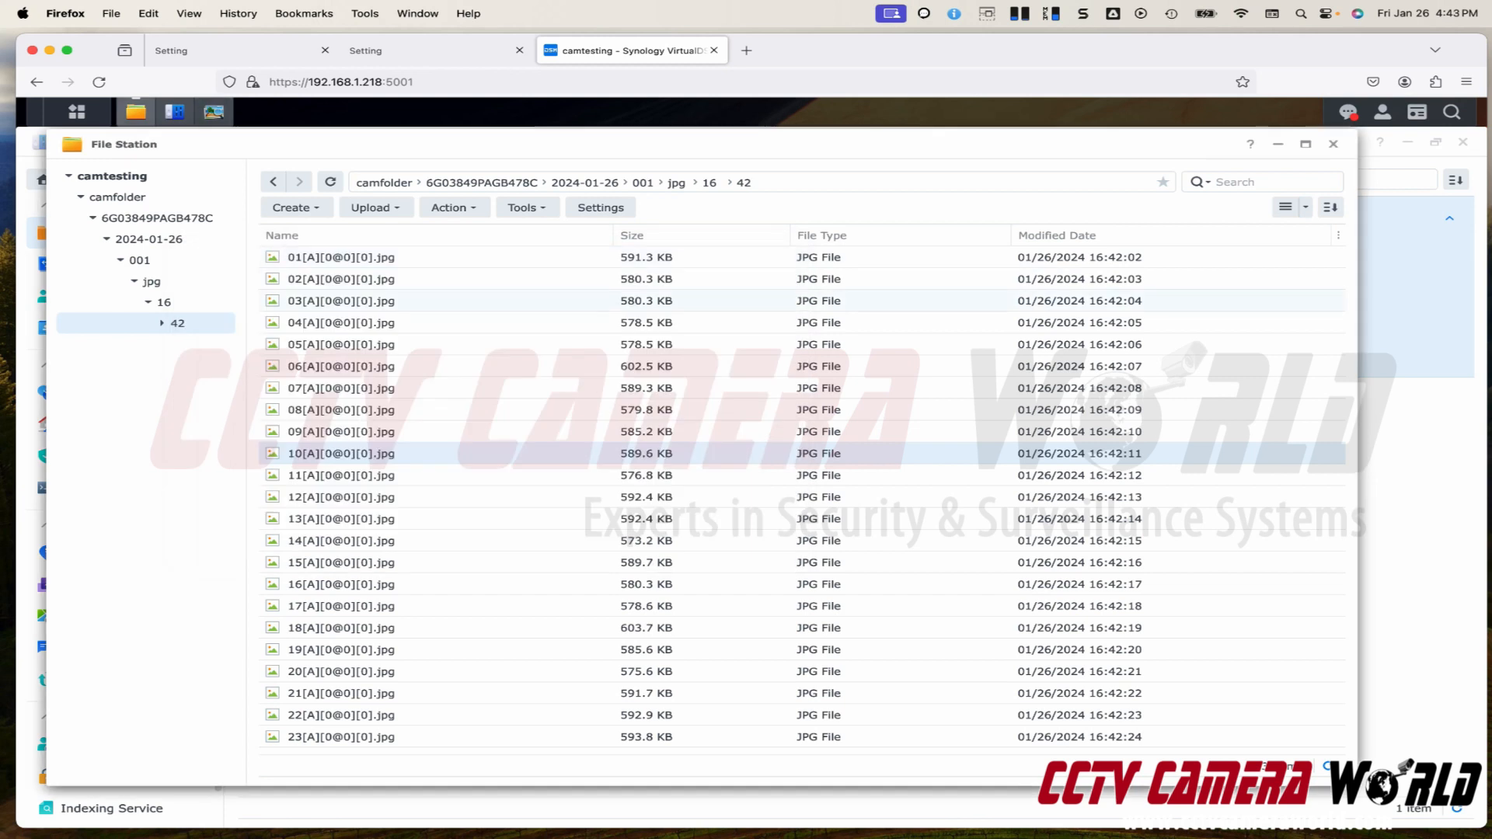
double_click(507, 583)
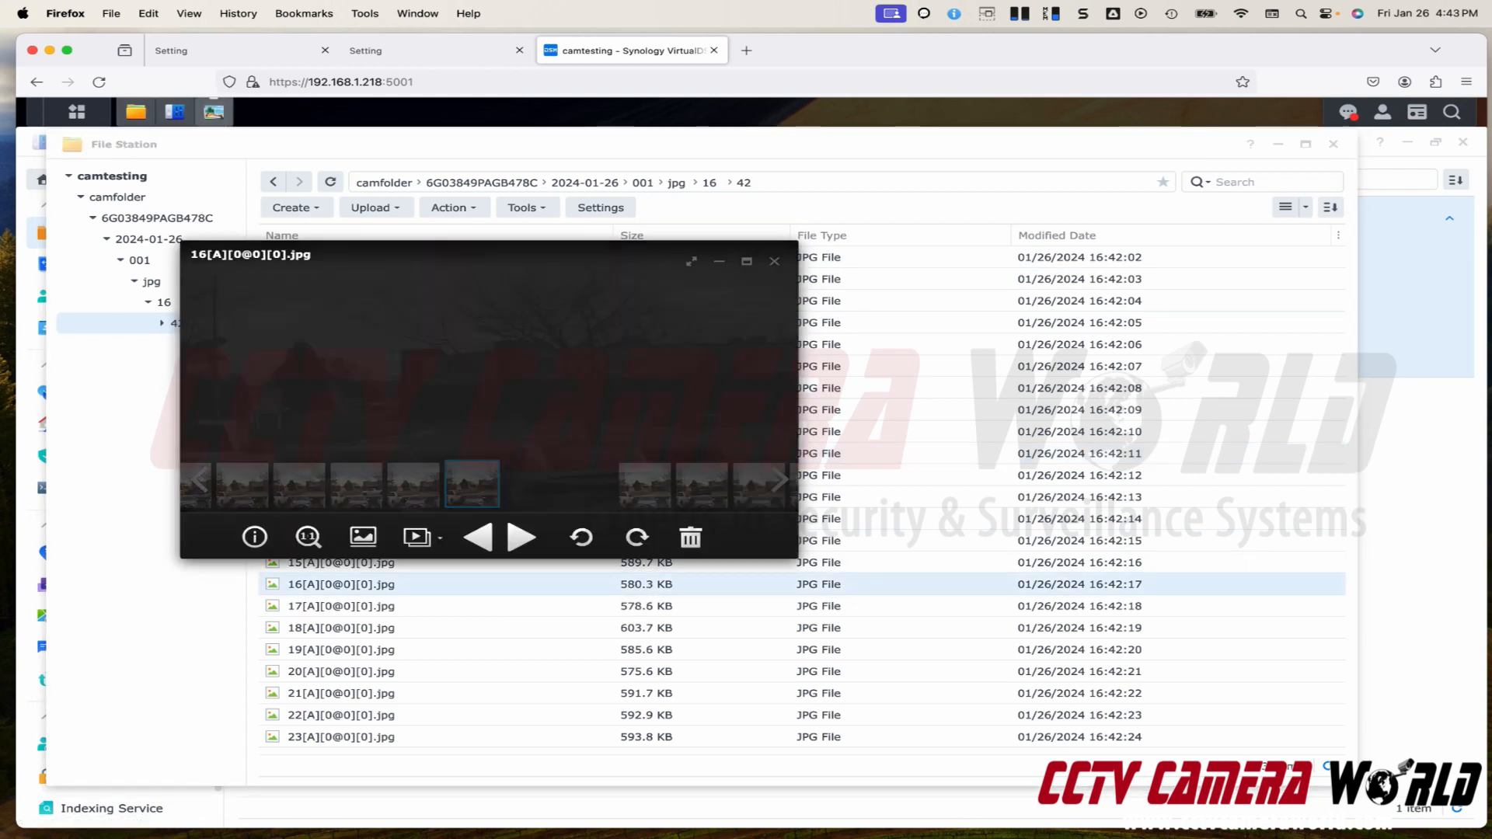
Close the snapshot preview, return to the camera's web interface and display its video snapshot settings for the Event type
click(774, 262)
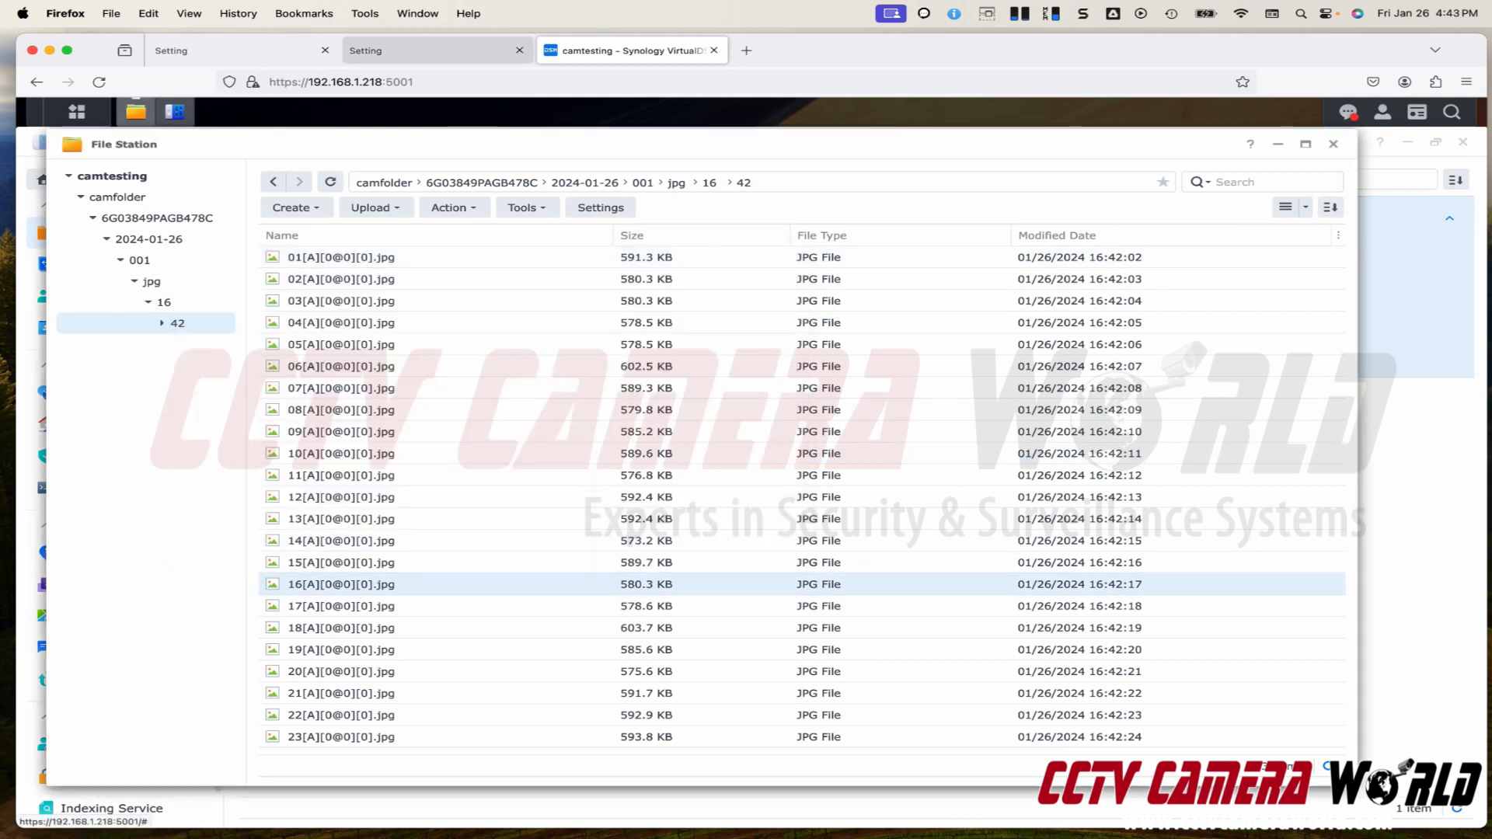
click(437, 50)
click(64, 158)
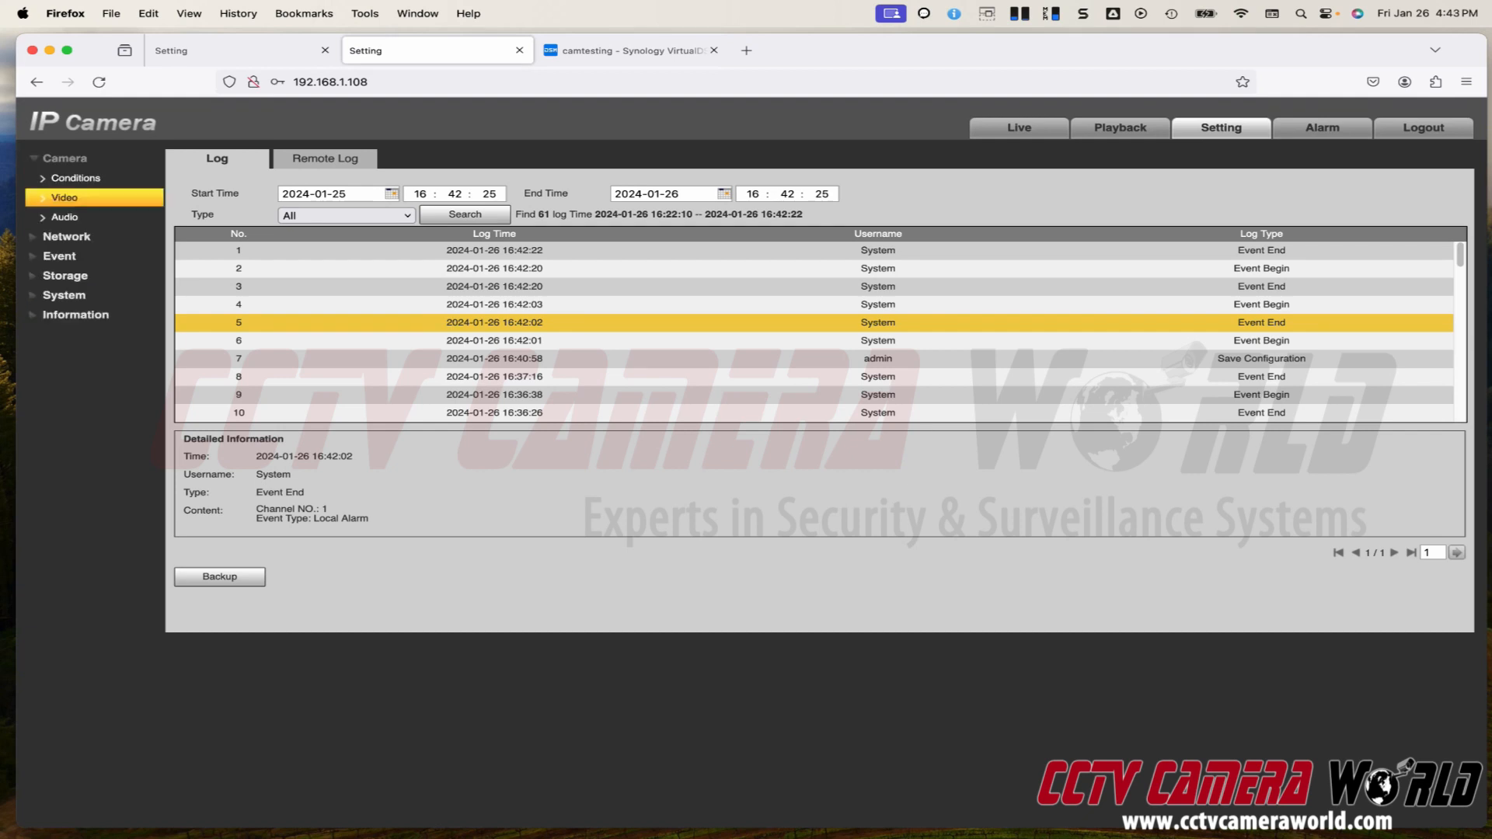
click(64, 197)
click(363, 188)
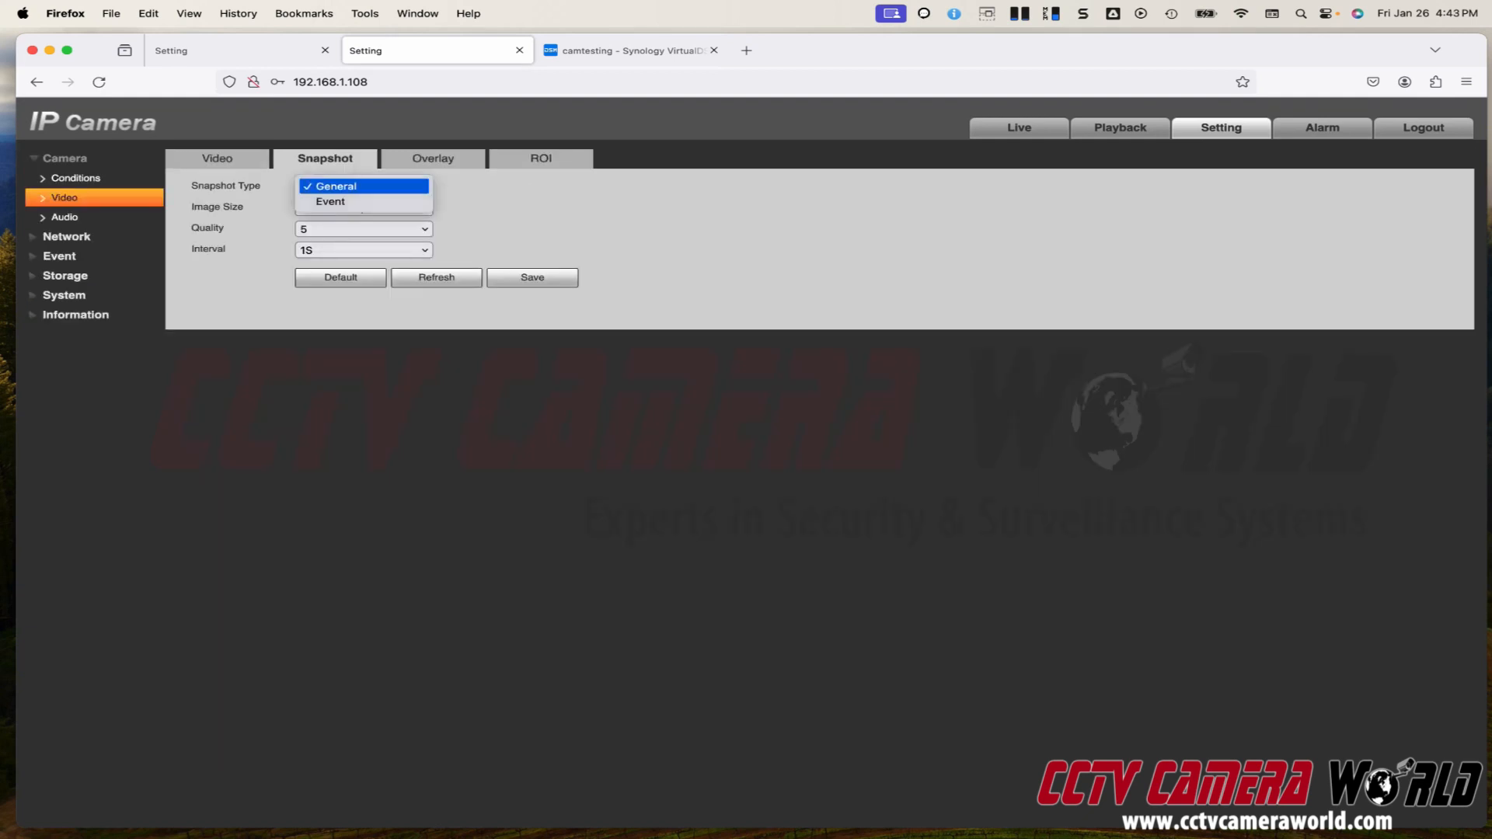
click(363, 202)
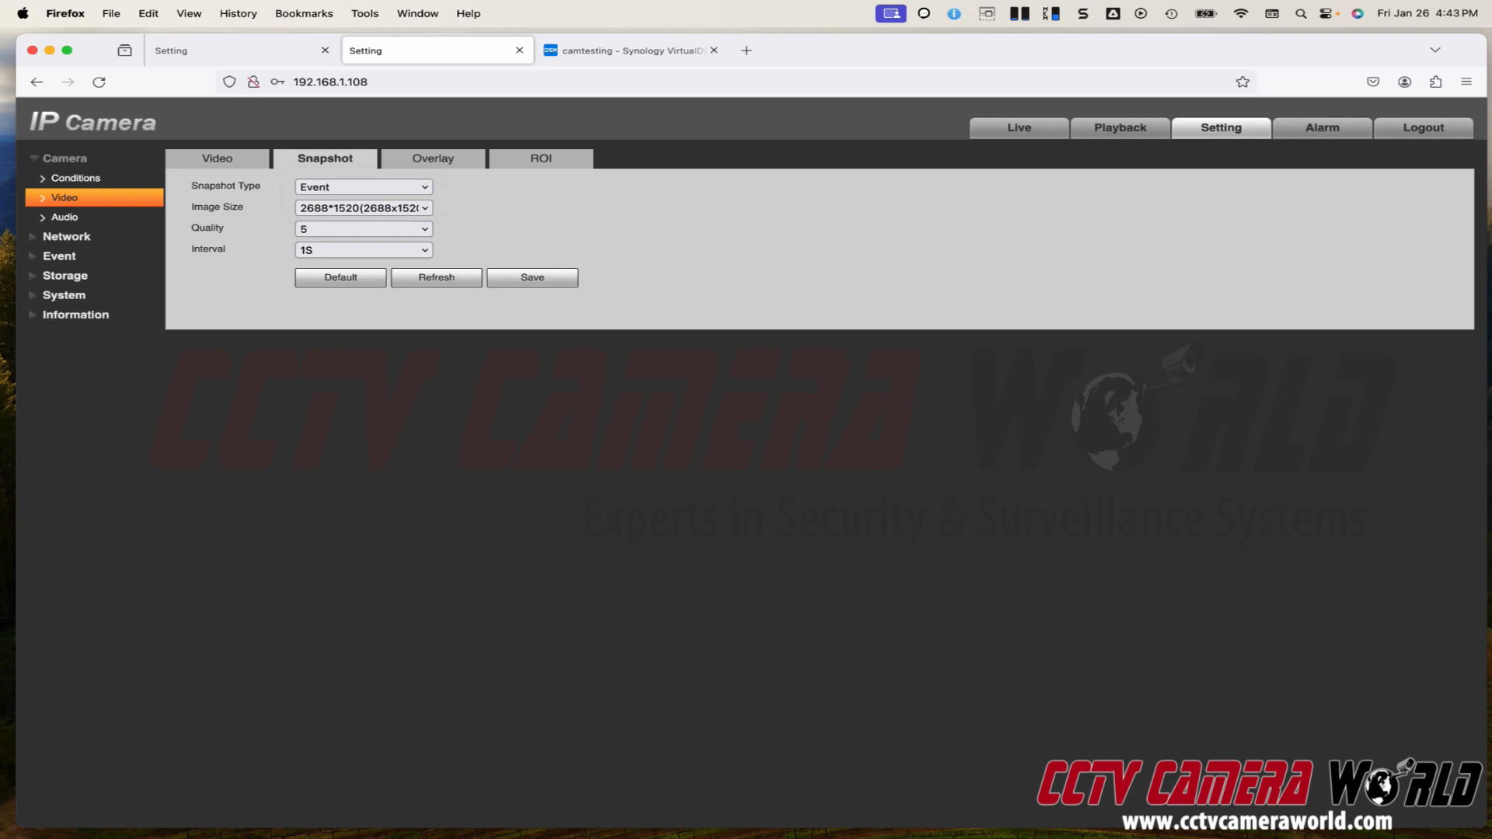
Check the available image sizes for Event snapshots, keeping 2688*1520, and open the camera's live view
click(363, 209)
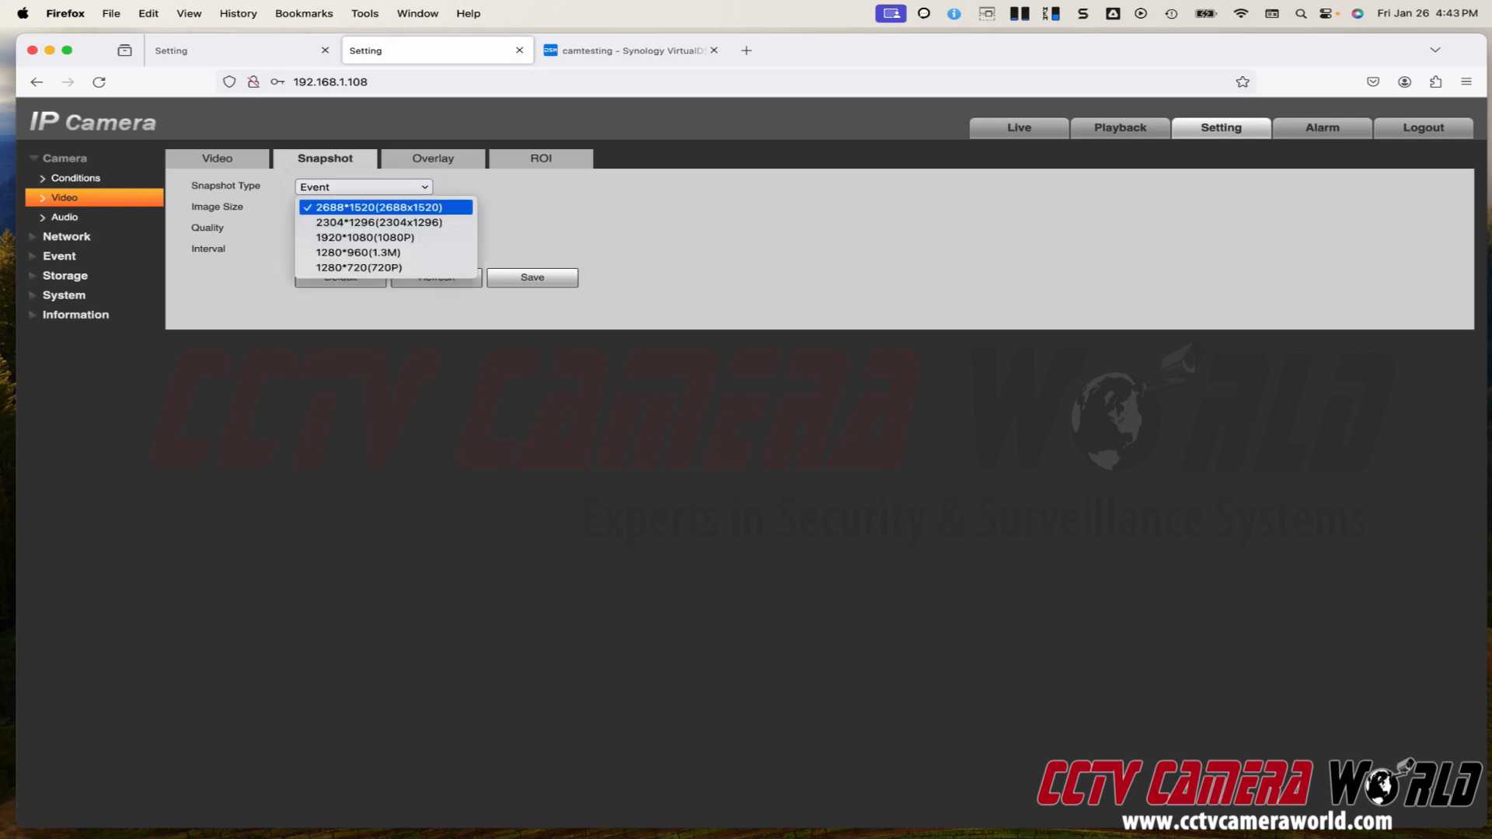
click(363, 207)
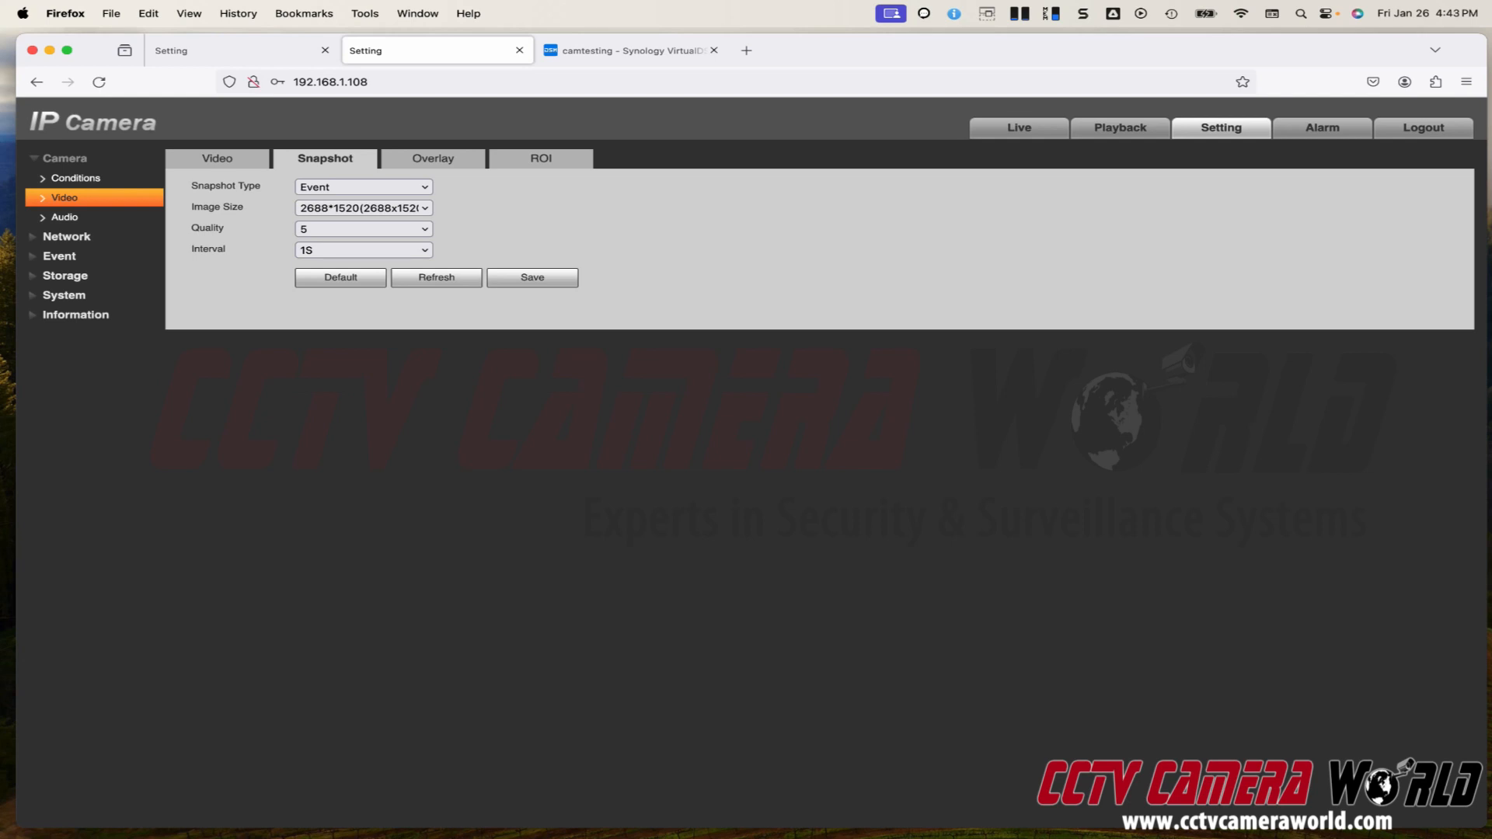
click(1018, 128)
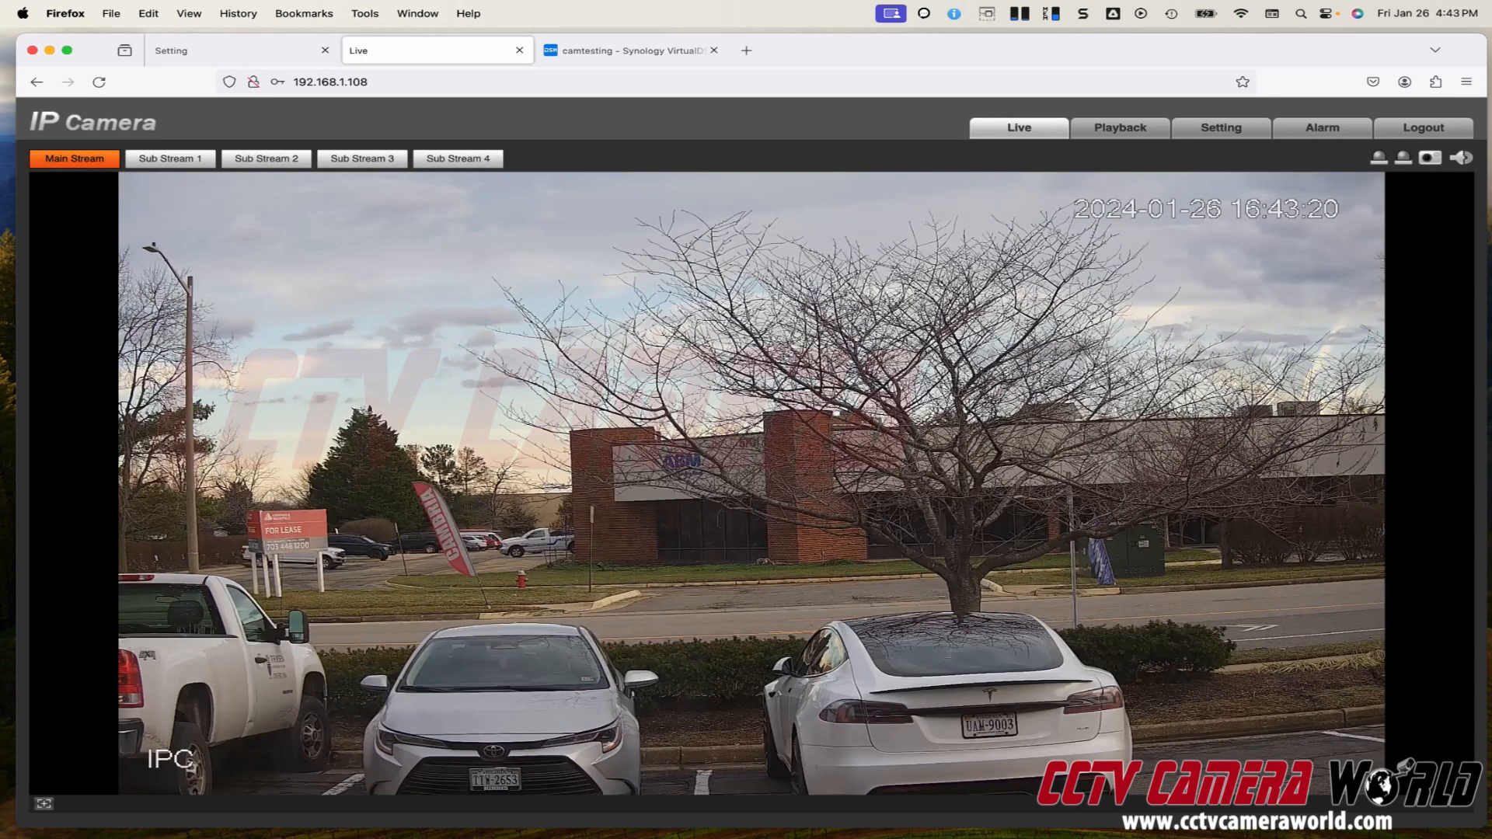